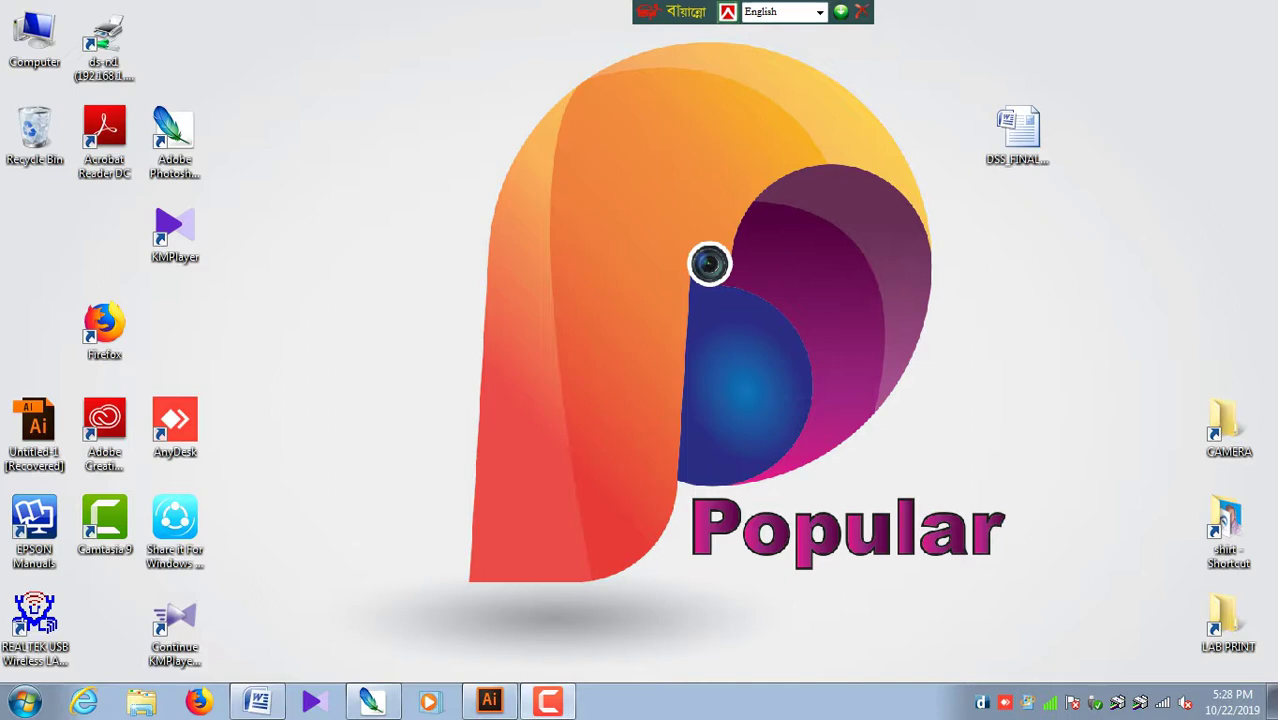
# Step: Refresh the Windows desktop three times from its right-click menu
pyautogui.rightClick(650, 256)
pyautogui.click(680, 306)
pyautogui.rightClick(628, 196)
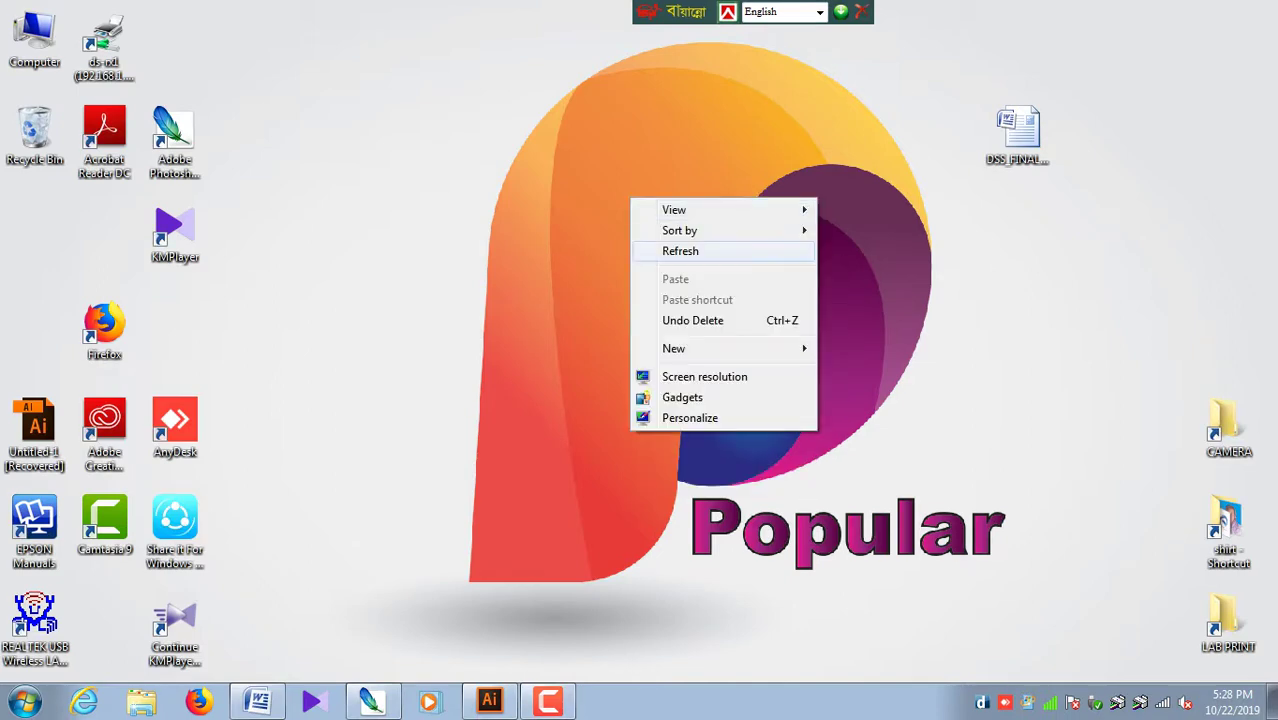
pyautogui.click(680, 251)
pyautogui.rightClick(709, 264)
pyautogui.click(709, 278)
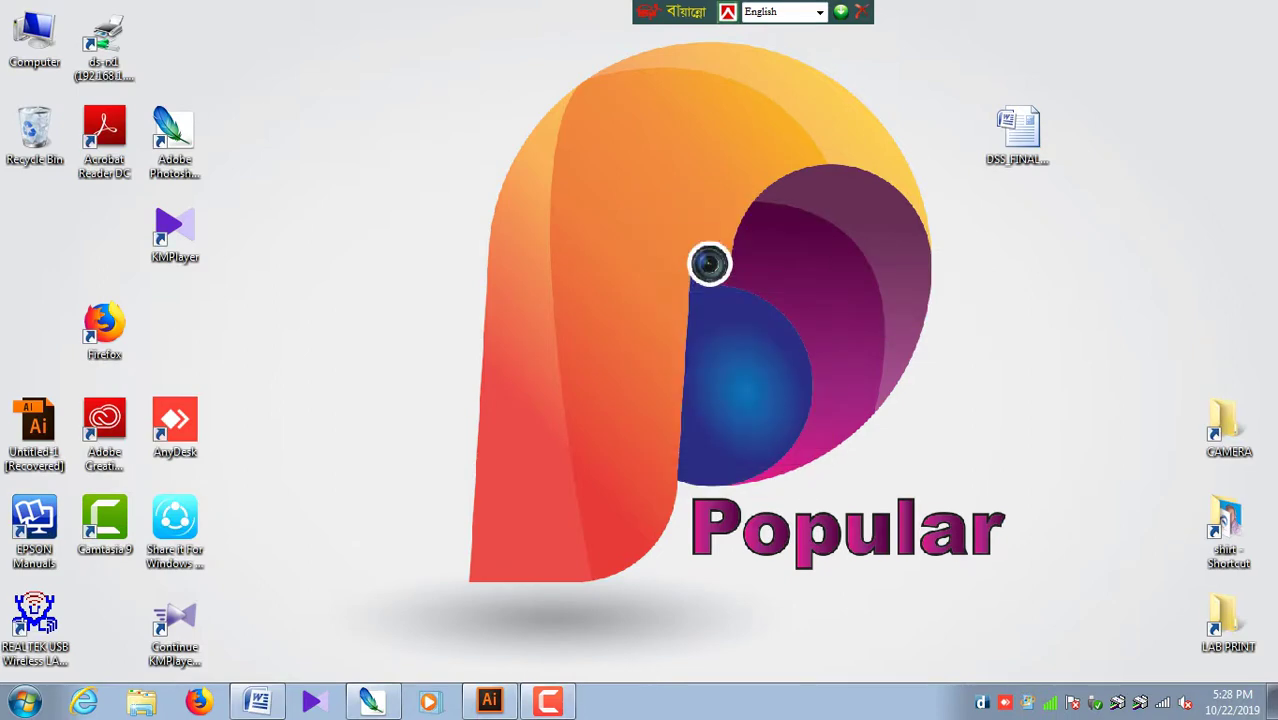
# Step: Bring the Illustrator document forward and zoom in and out on the LOGO DESIGN artwork
pyautogui.click(489, 700)
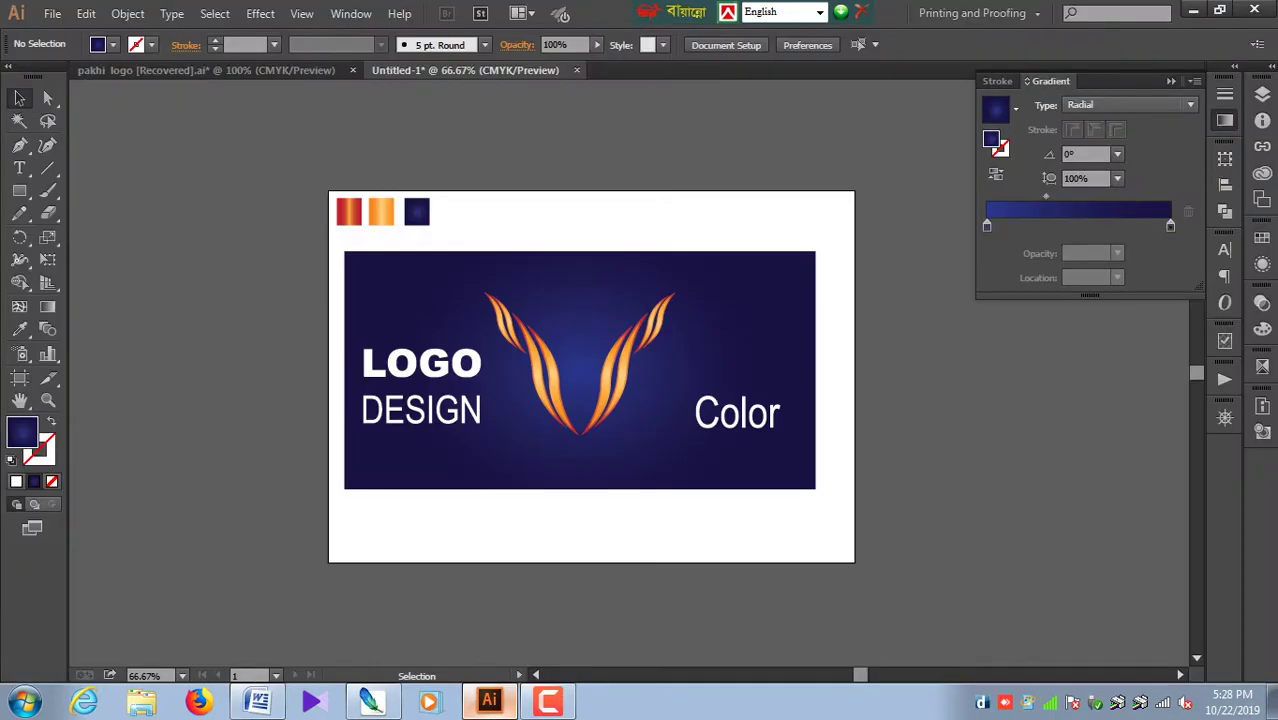
pyautogui.hotkey('ctrl', '+')
pyautogui.hotkey('ctrl', '+')
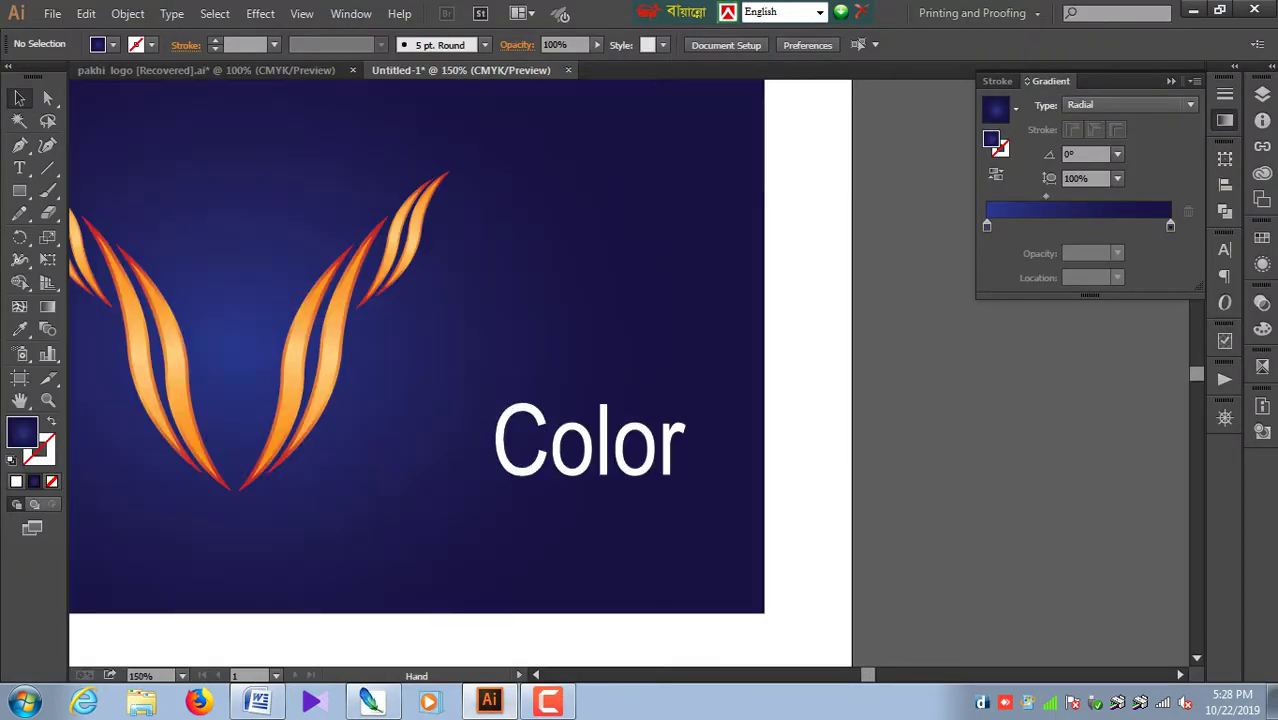
pyautogui.hotkey('ctrl', '-')
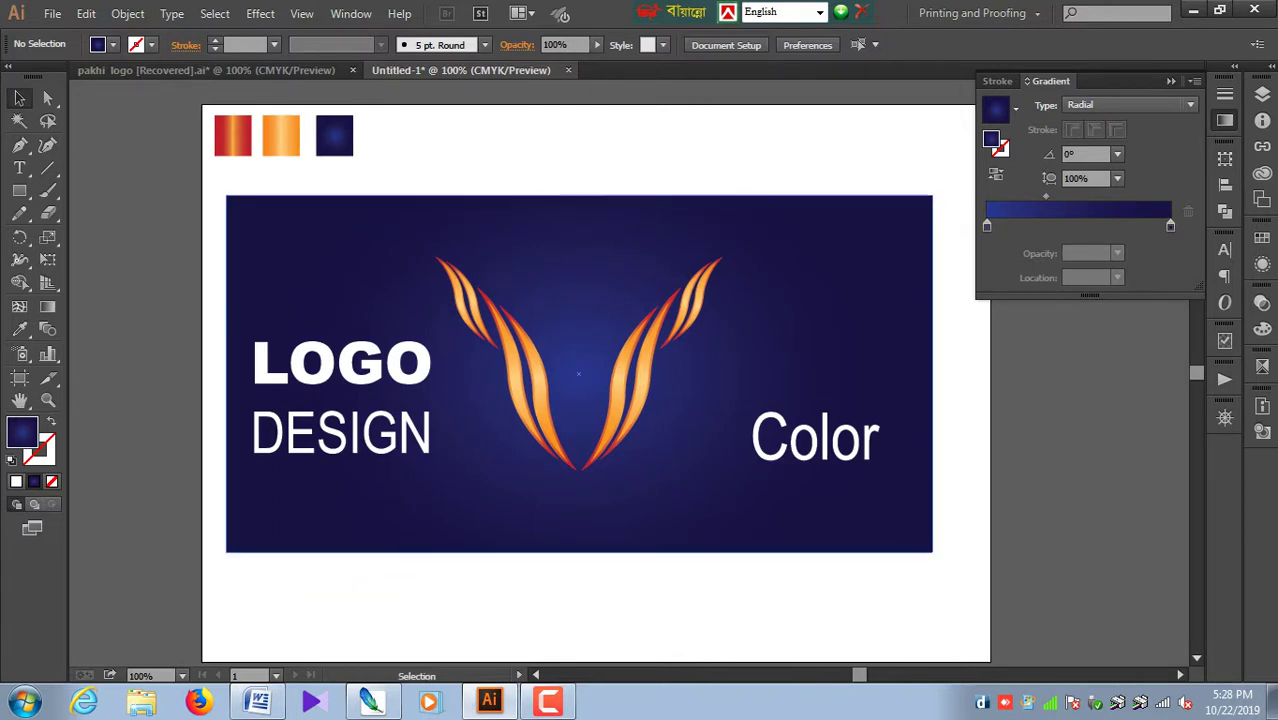
# Step: Drag the logo off the artboard onto the upper-left pasteboard and deselect it
pyautogui.press('a')
pyautogui.scroll(1, 618, 374)
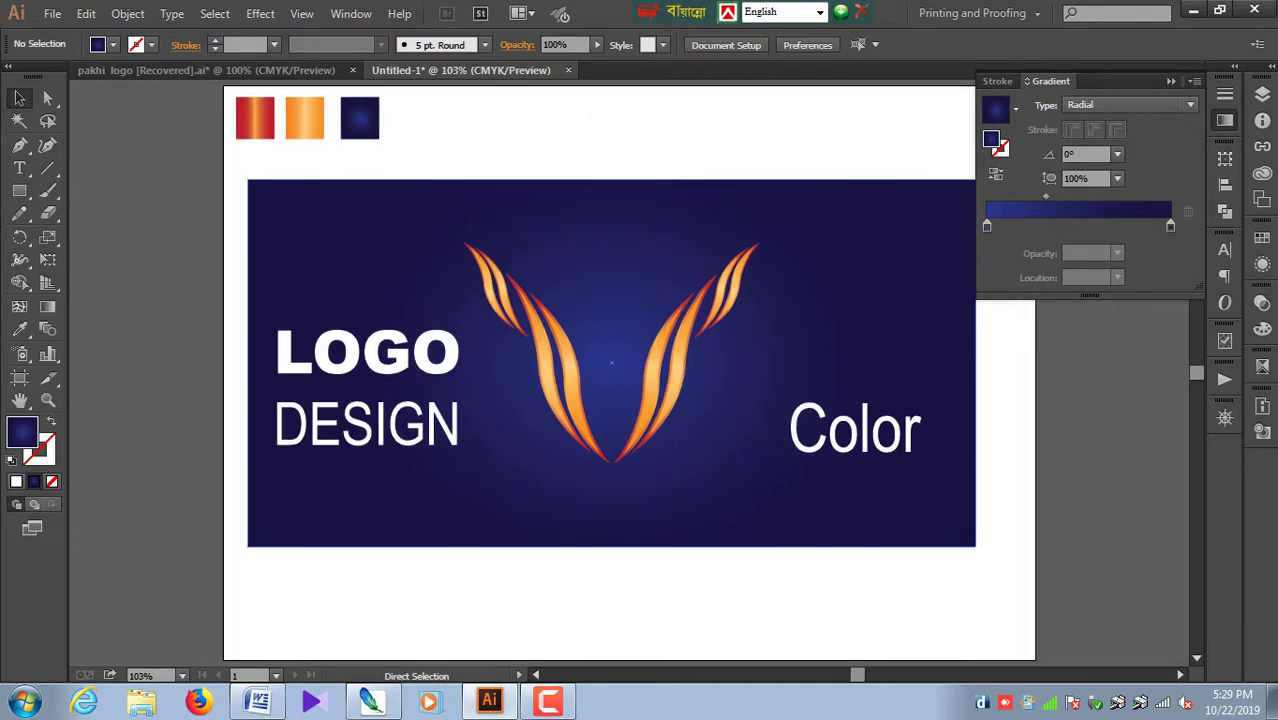
pyautogui.scroll(-1, 870, 396)
pyautogui.scroll(-2, 870, 396)
pyautogui.scroll(-1, 870, 396)
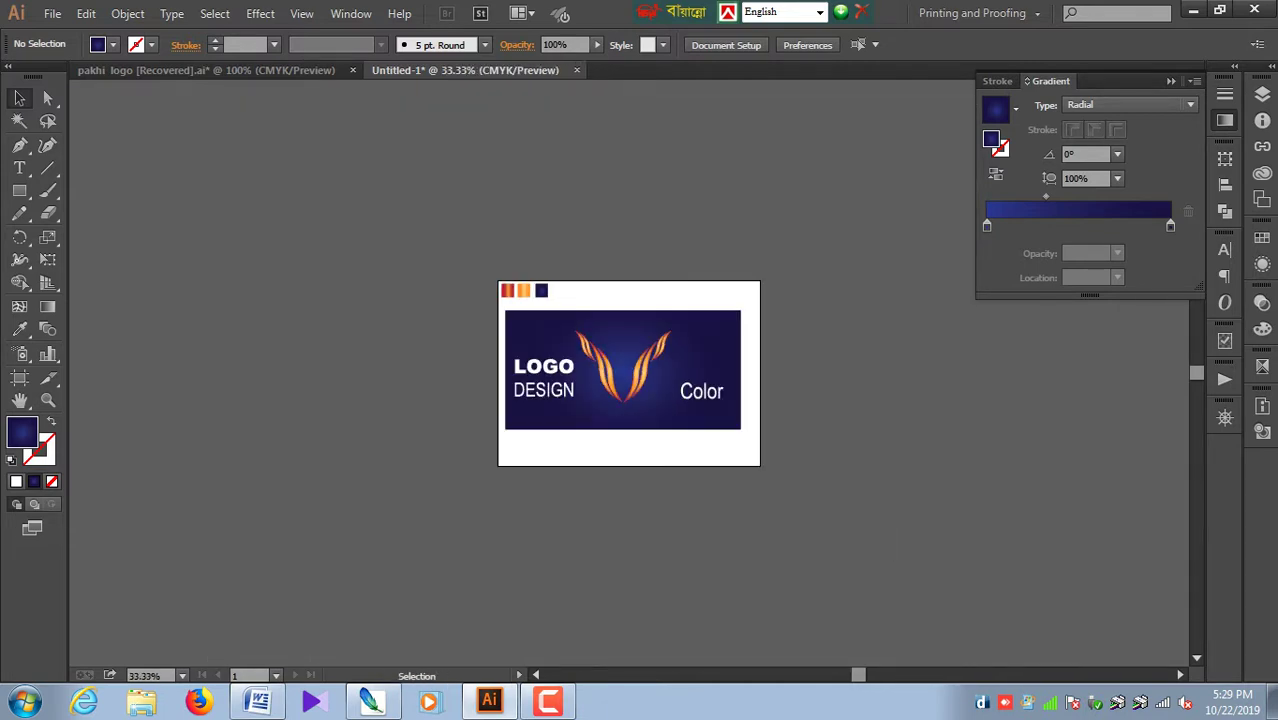
pyautogui.hscroll(-2, 870, 396)
pyautogui.moveTo(851, 378); pyautogui.dragTo(291, 193)
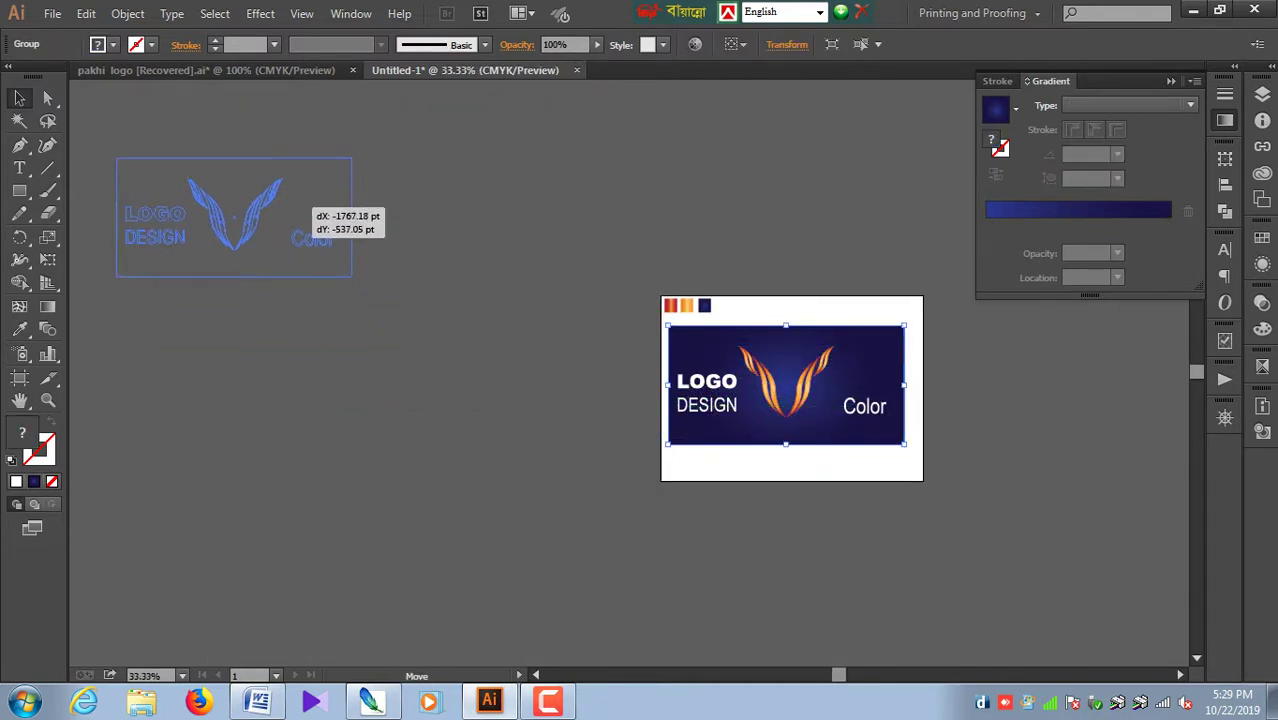
pyautogui.hotkey('ctrl', 'shift', 'a')
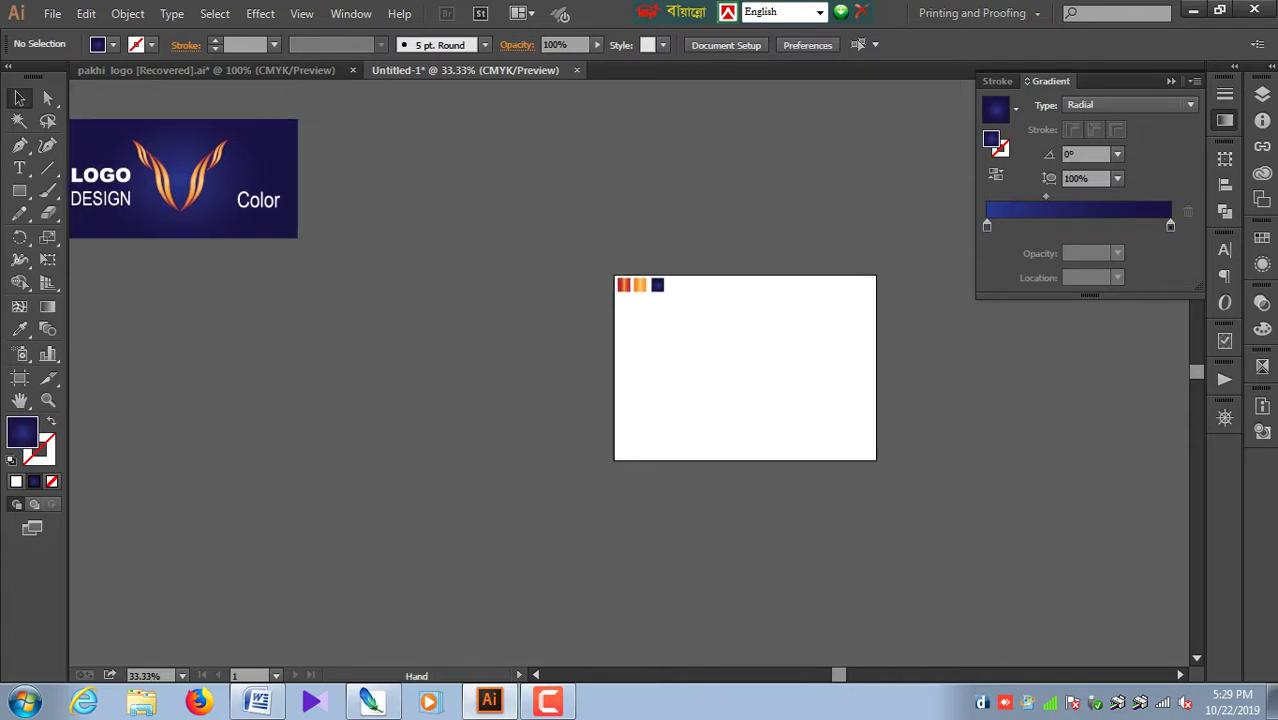
# Step: Pan and zoom back to the empty artboard showing its three gradient swatches
pyautogui.moveTo(1040, 300); pyautogui.dragTo(952, 266)
pyautogui.scroll(1, 952, 266)
pyautogui.scroll(2, 952, 266)
pyautogui.moveTo(560, 400); pyautogui.dragTo(940, 281)
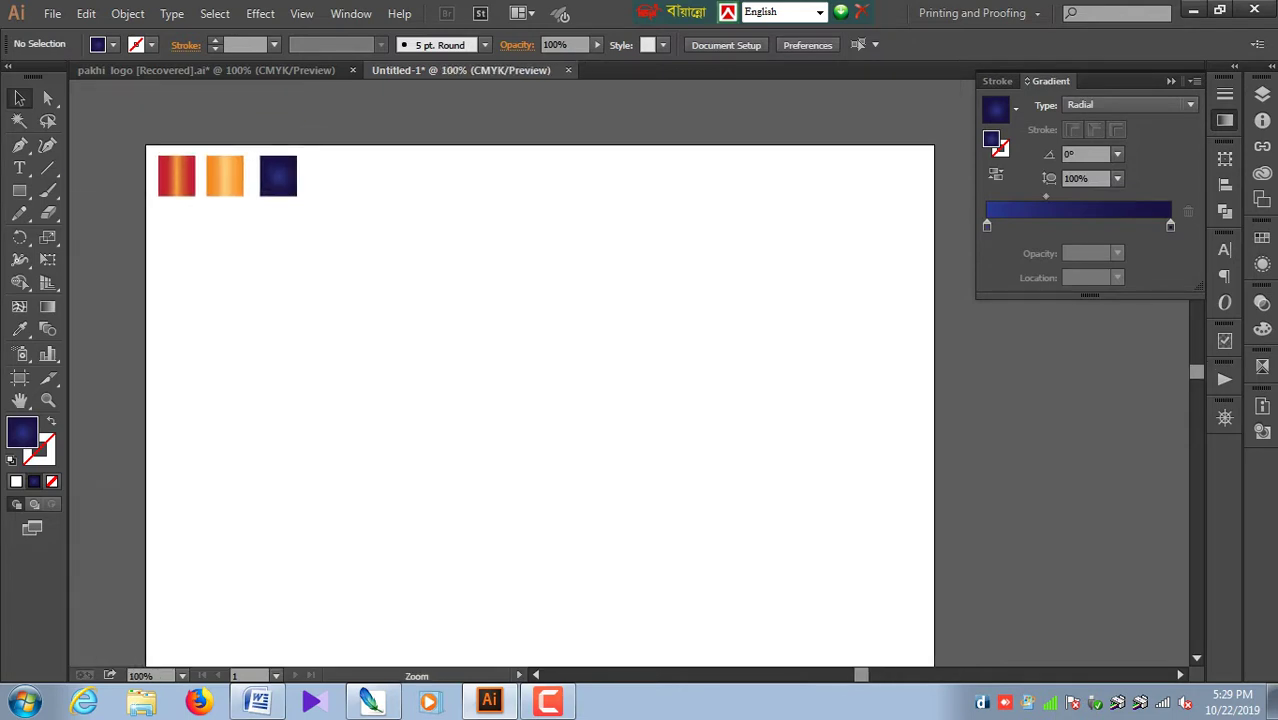
pyautogui.scroll(2, 745, 300)
pyautogui.scroll(-2, 550, 370)
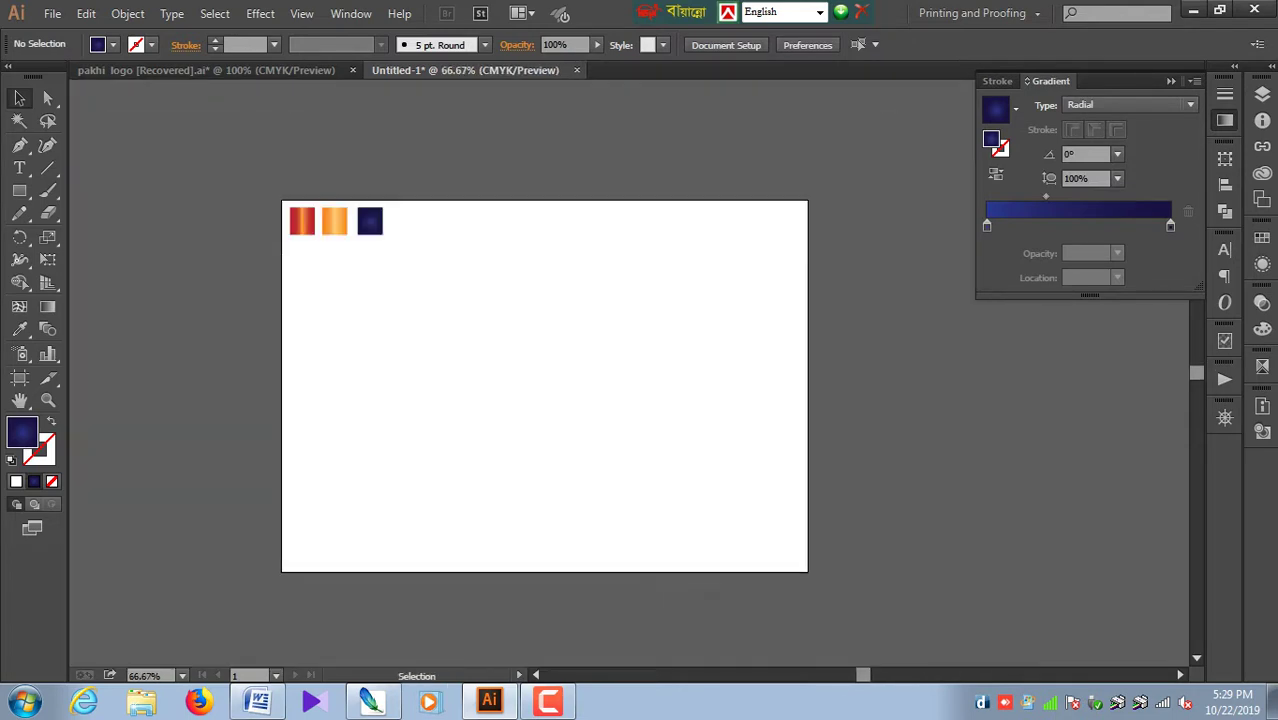
pyautogui.moveTo(550, 420); pyautogui.dragTo(556, 366)
pyautogui.scroll(1, 550, 370)
pyautogui.moveTo(500, 300)
pyautogui.mouseDown()
pyautogui.moveTo(526, 420)
pyautogui.moveTo(524, 374)
pyautogui.mouseUp()
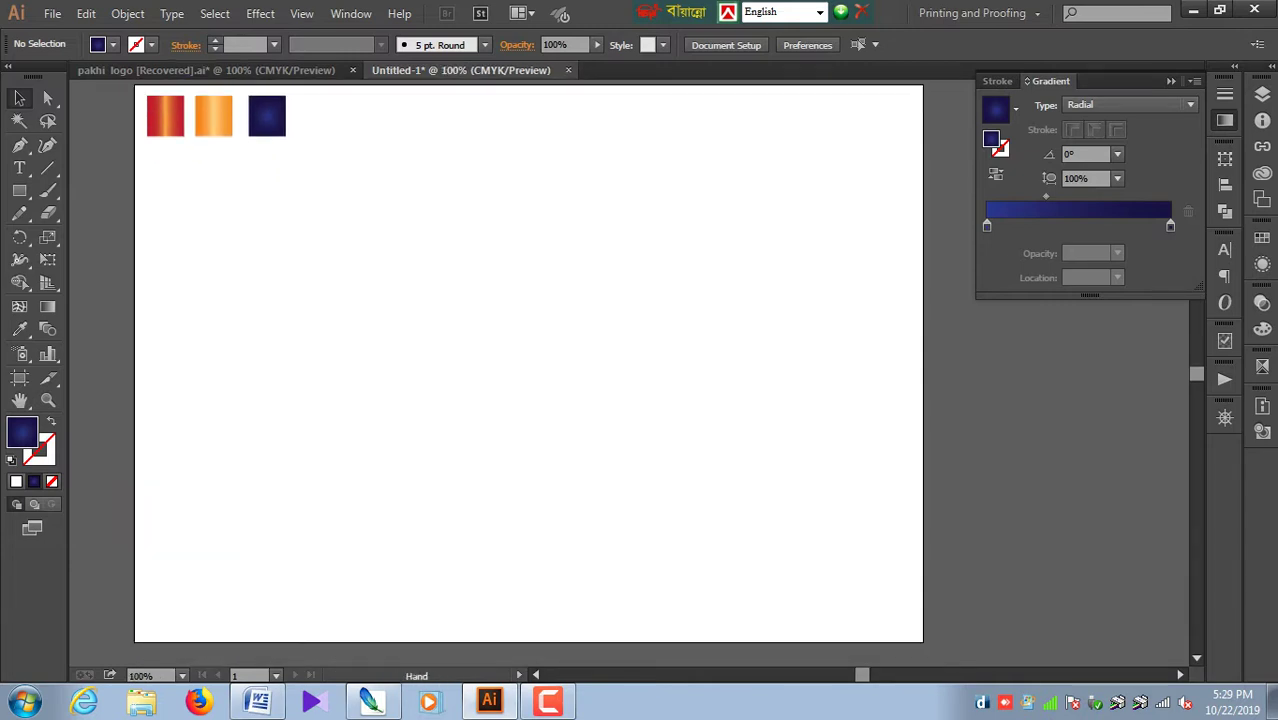
pyautogui.moveTo(19, 190); pyautogui.dragTo(110, 234)
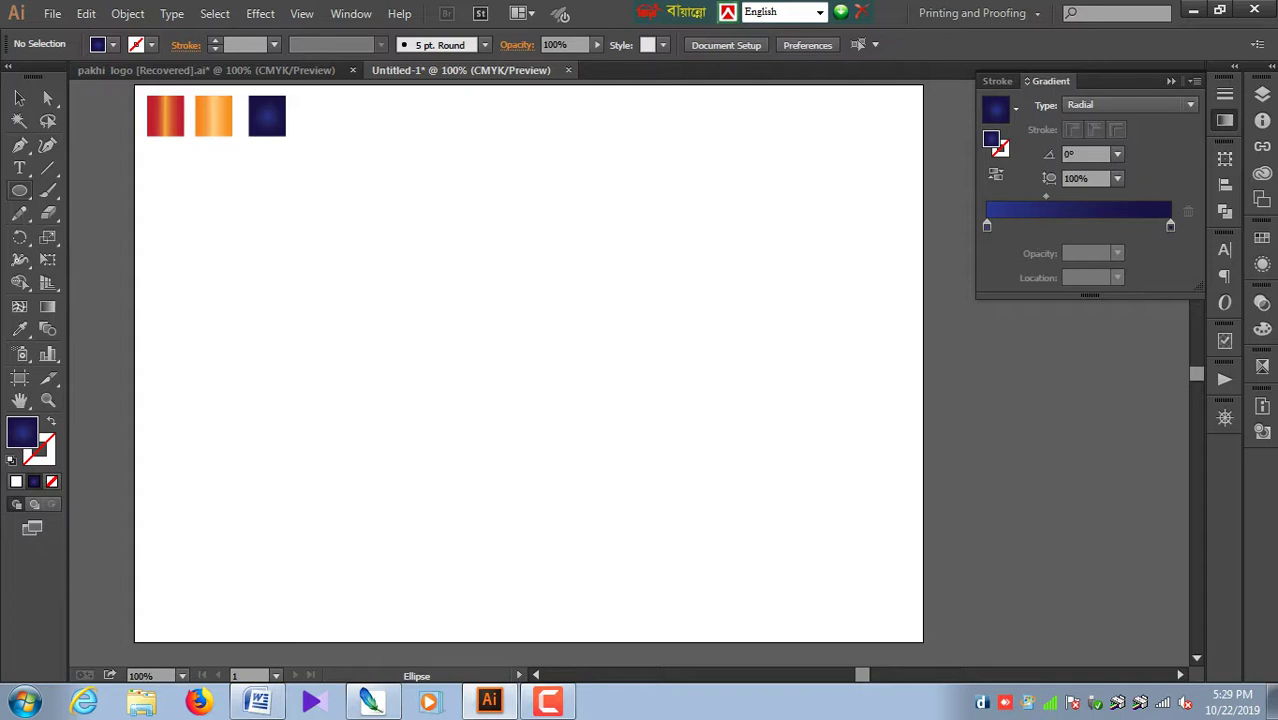
# Step: Draw a tall narrow ellipse of about 23 × 197 pt with the Ellipse Tool
pyautogui.moveTo(19, 190); pyautogui.dragTo(104, 235)
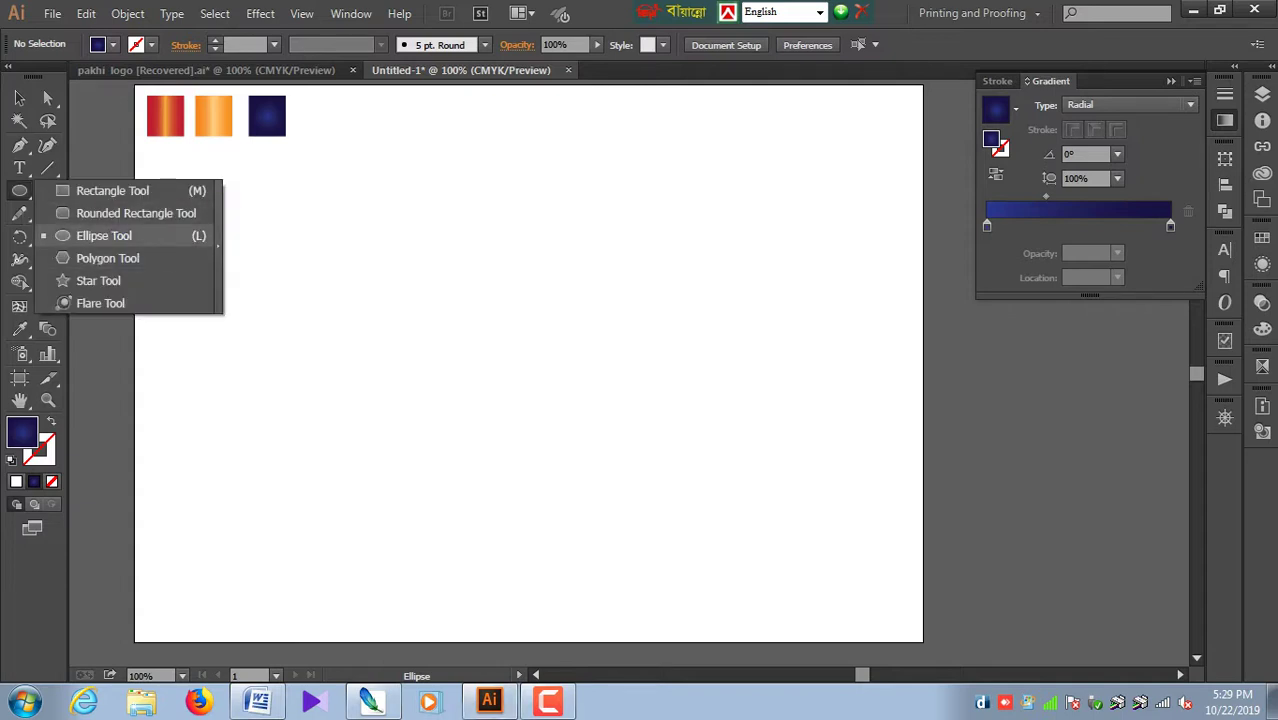
pyautogui.moveTo(104, 235); pyautogui.dragTo(104, 235)
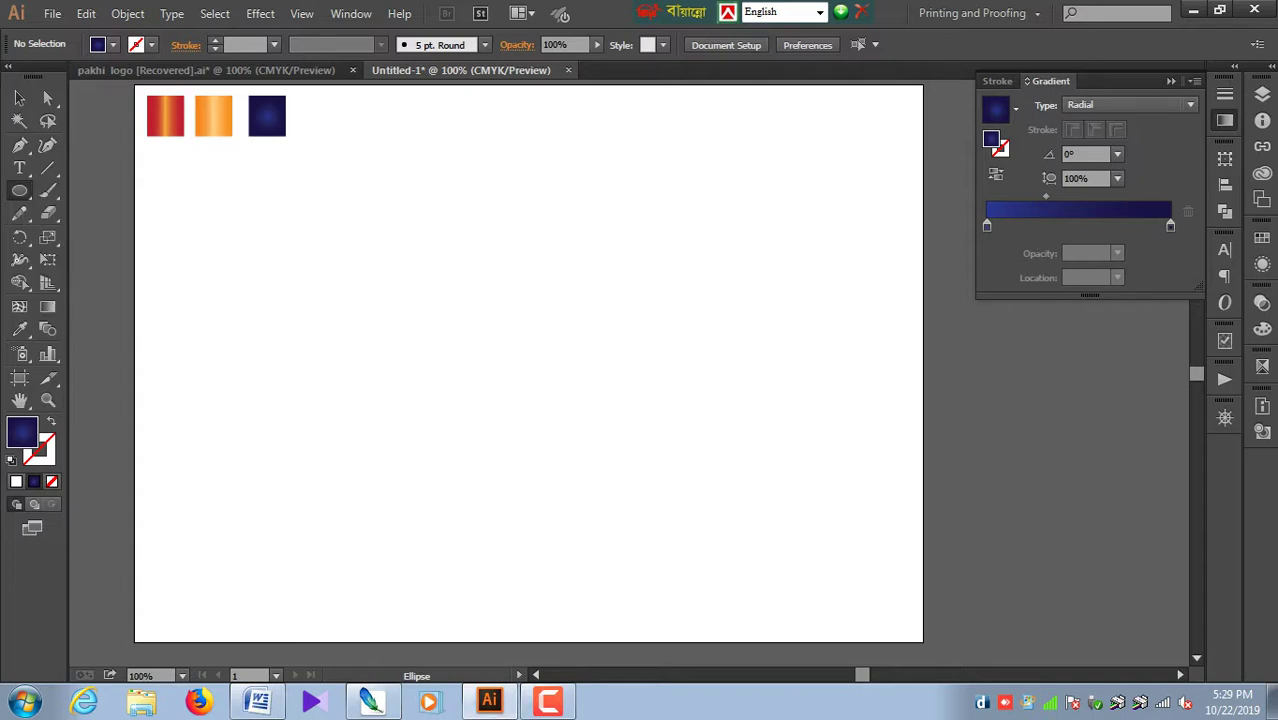
pyautogui.moveTo(472, 243); pyautogui.dragTo(495, 428)
pyautogui.hotkey('ctrl', '+')
pyautogui.hotkey('ctrl', '+')
pyautogui.hotkey('ctrl', '+')
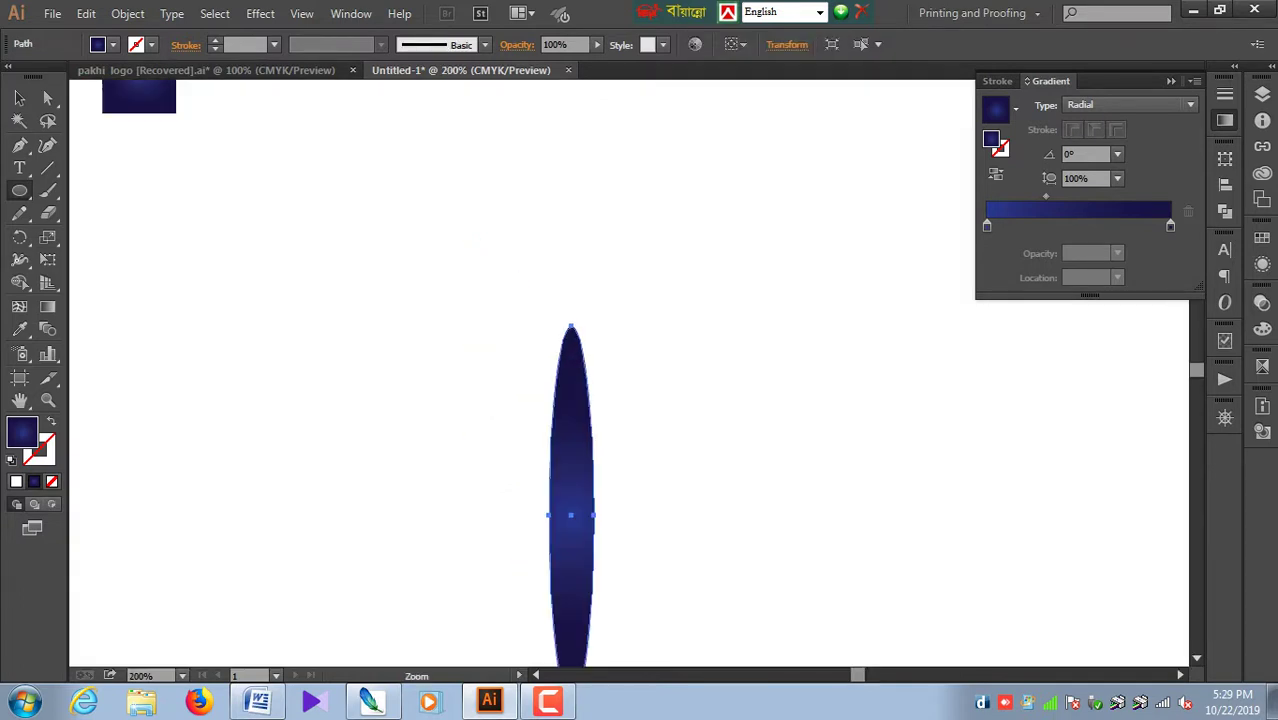
pyautogui.moveTo(619, 450); pyautogui.dragTo(593, 398)
pyautogui.click(113, 44)
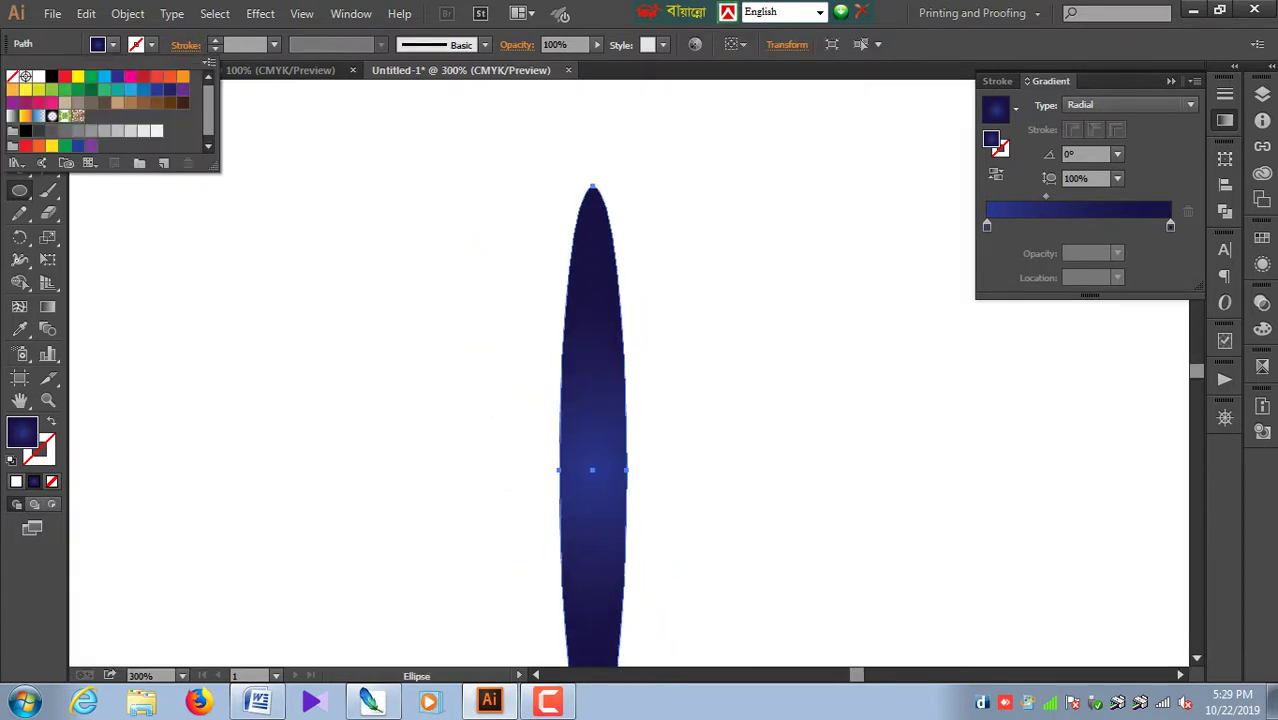
# Step: Fill the ellipse with flat grey and zoom in on its top tip
pyautogui.click(78, 130)
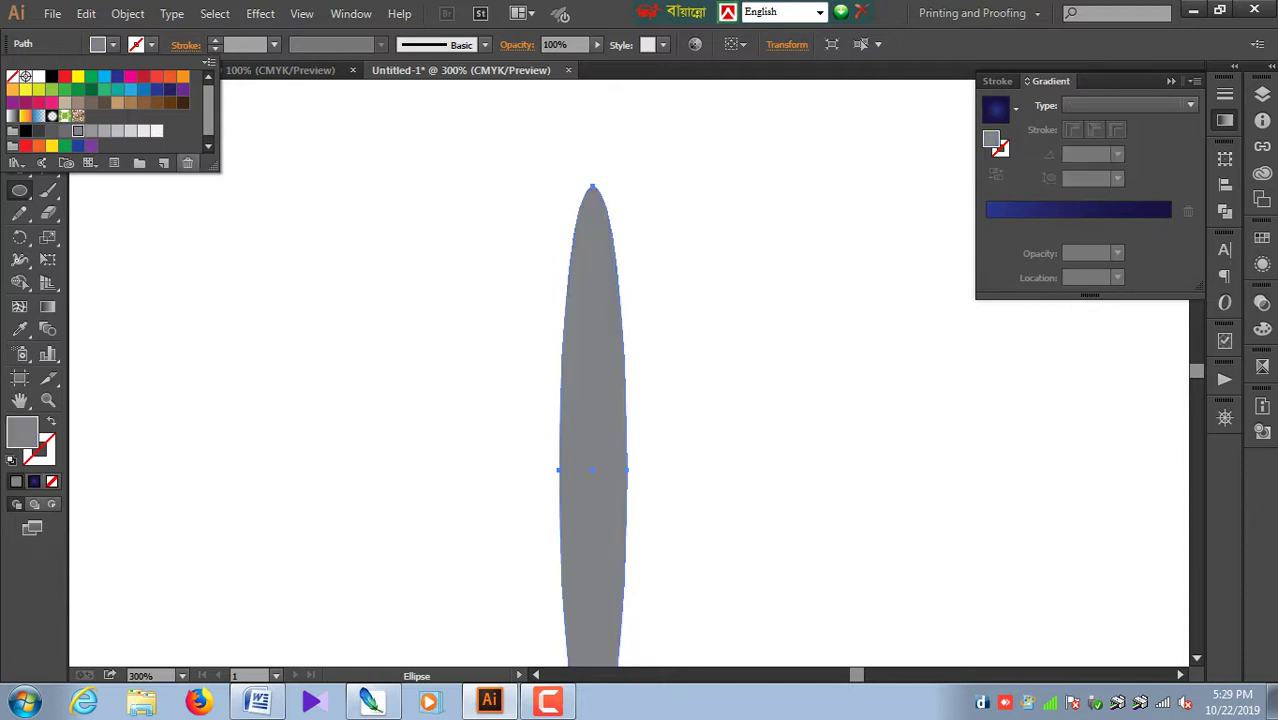
pyautogui.press('Escape')
pyautogui.scroll(-2, 592, 375)
pyautogui.hotkey('ctrl', '=')
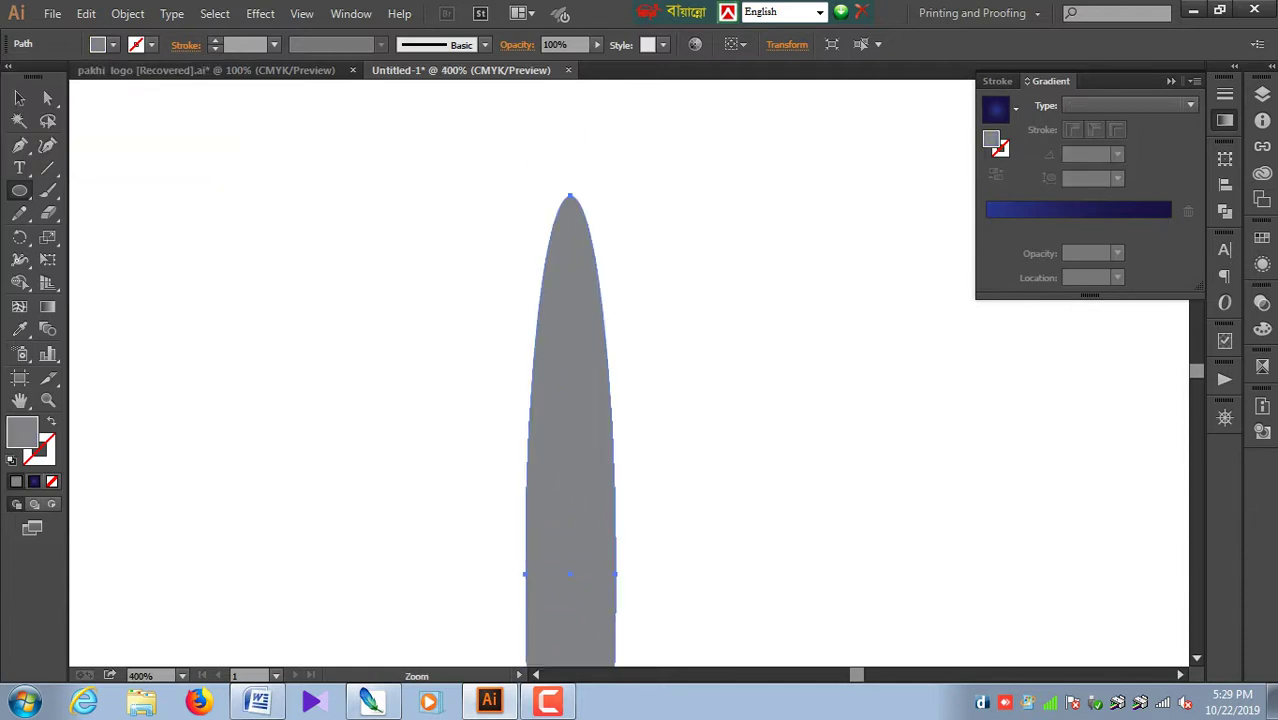
pyautogui.hotkey('ctrl', '=')
pyautogui.moveTo(591, 450); pyautogui.dragTo(538, 322)
# Step: Collapse the top anchor's handles so the top becomes a sharp point
pyautogui.press('a')
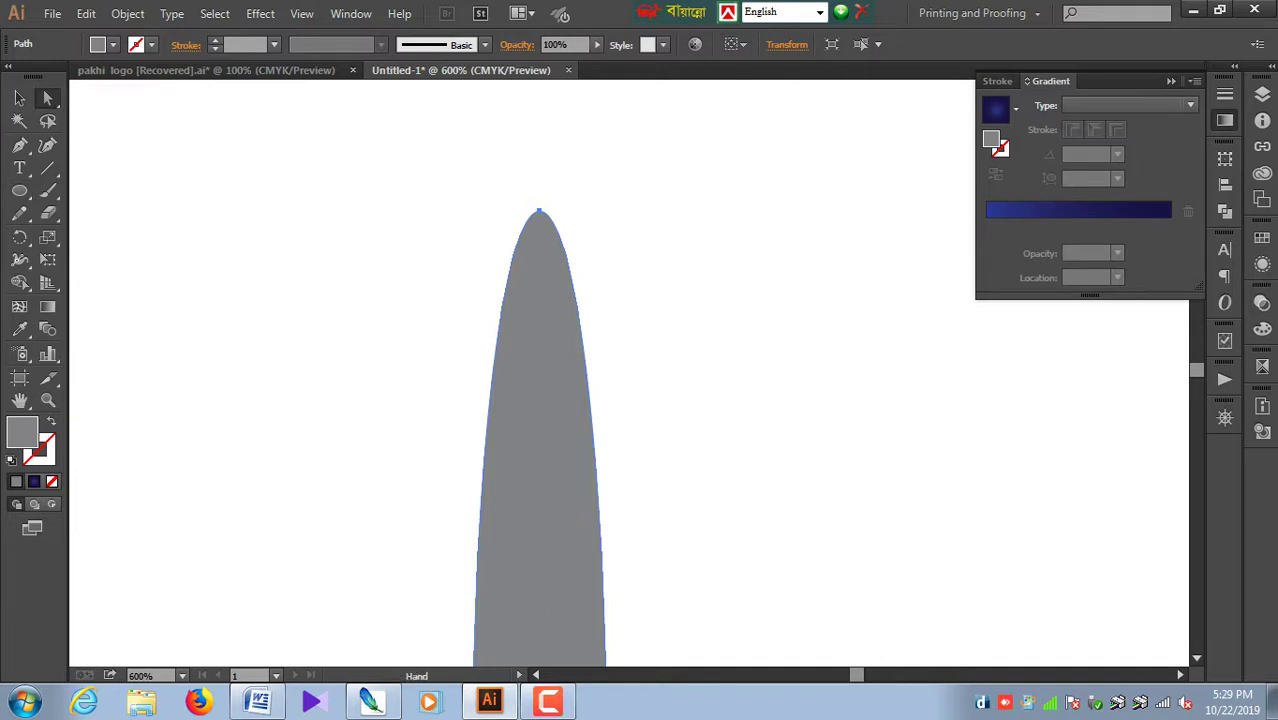
pyautogui.hotkey('ctrl', '=')
pyautogui.hotkey('ctrl', '=')
pyautogui.moveTo(650, 400); pyautogui.dragTo(584, 342)
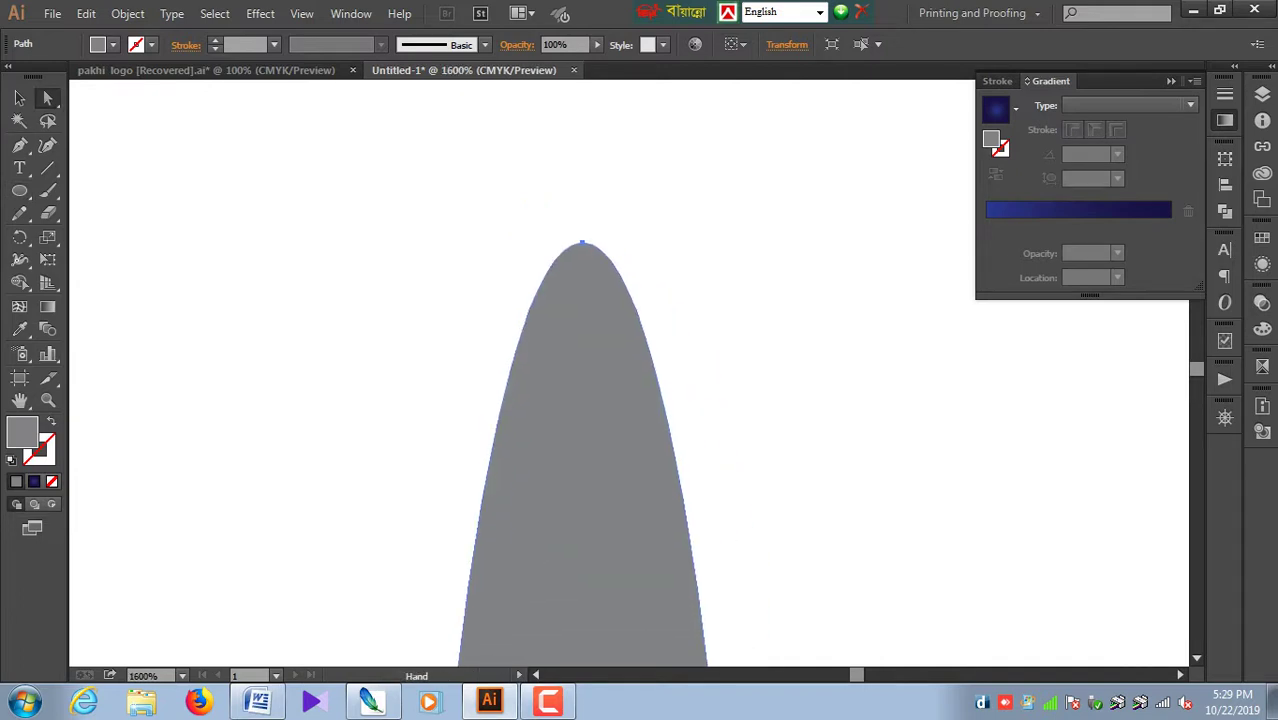
pyautogui.click(582, 243)
pyautogui.moveTo(682, 242); pyautogui.dragTo(582, 243)
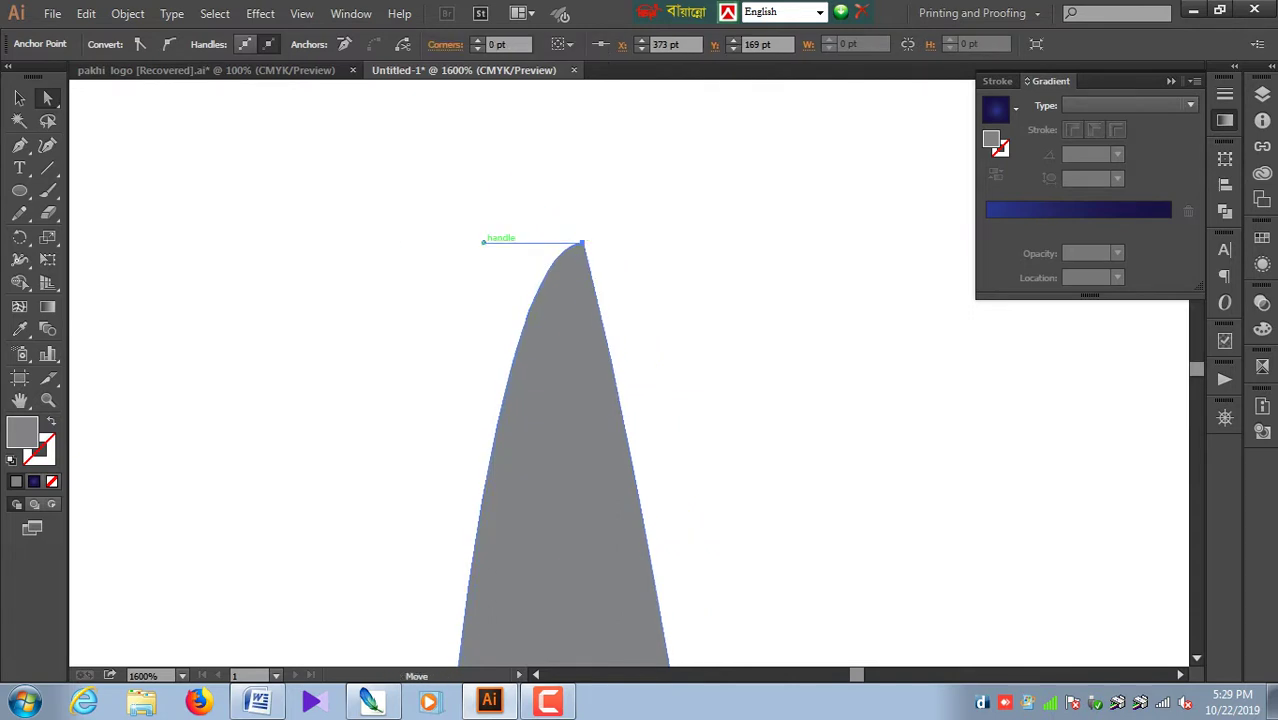
pyautogui.moveTo(484, 242)
pyautogui.mouseDown()
pyautogui.moveTo(582, 242)
pyautogui.moveTo(586, 184)
pyautogui.mouseUp()
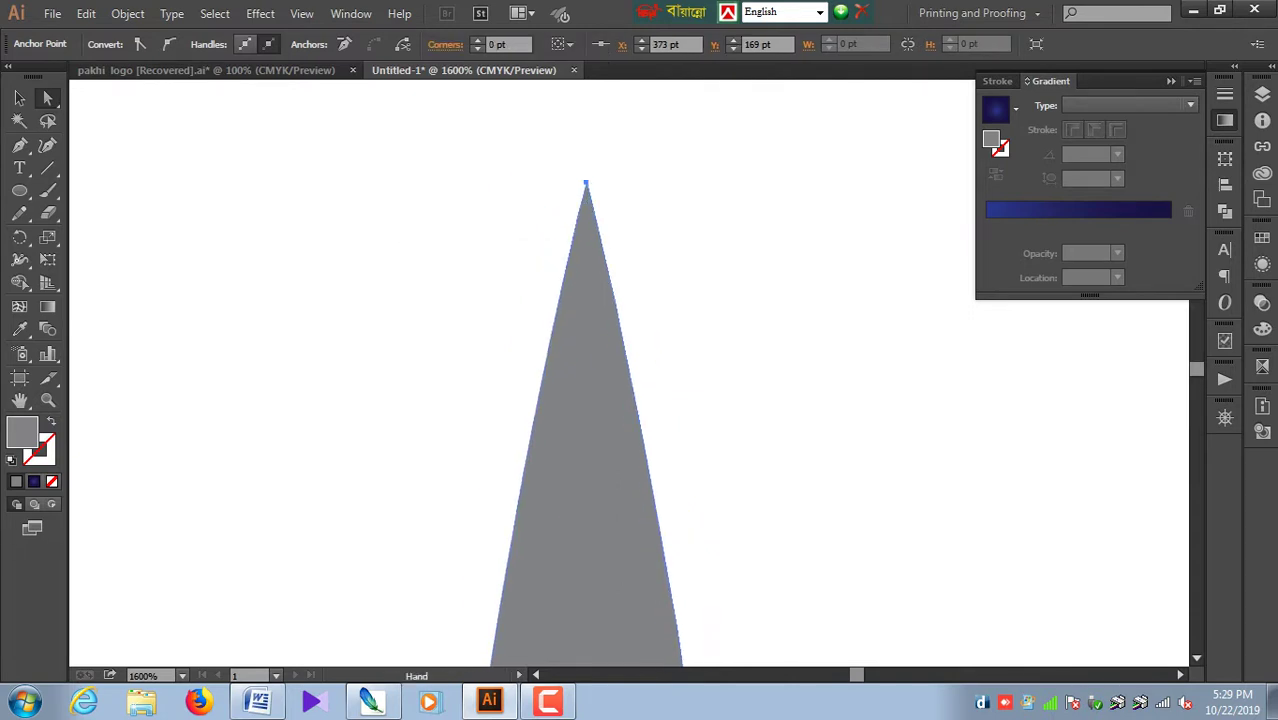
# Step: Collapse the bottom anchor's handles so the bottom becomes a sharp point
pyautogui.hotkey('ctrl', '-')
pyautogui.hotkey('ctrl', '-')
pyautogui.hotkey('ctrl', '-')
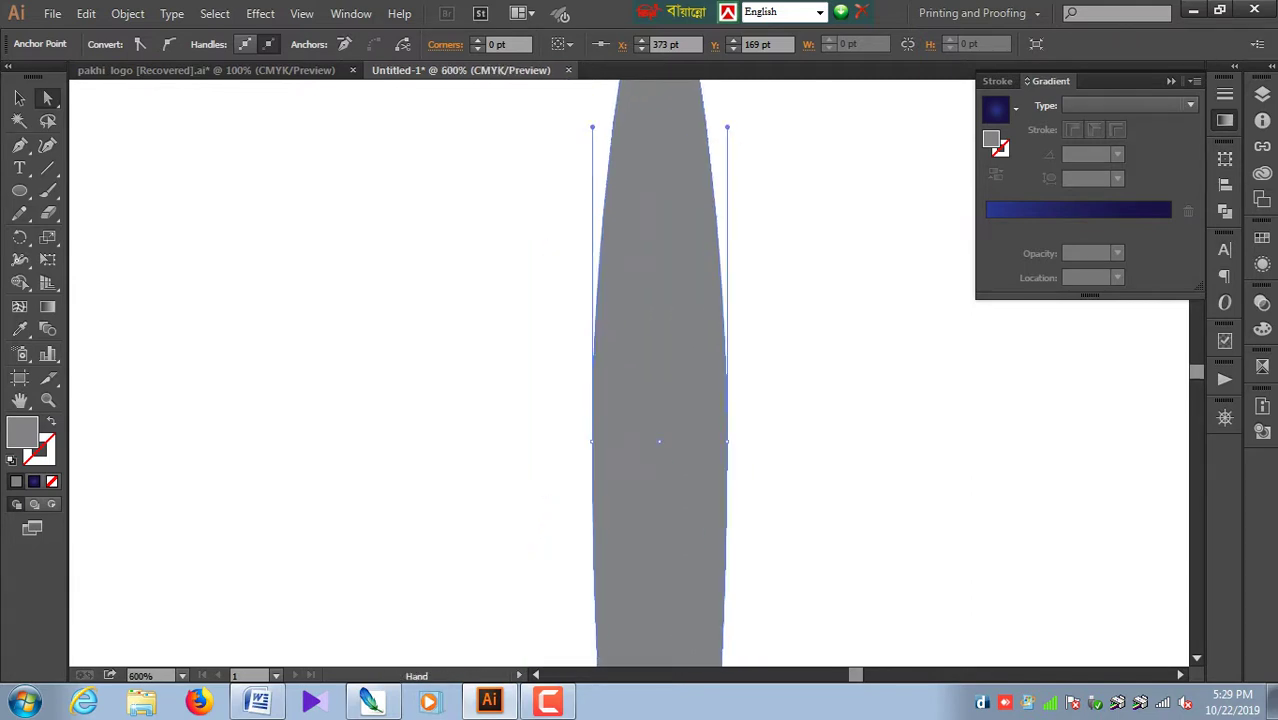
pyautogui.moveTo(650, 620); pyautogui.dragTo(688, 86)
pyautogui.click(697, 476)
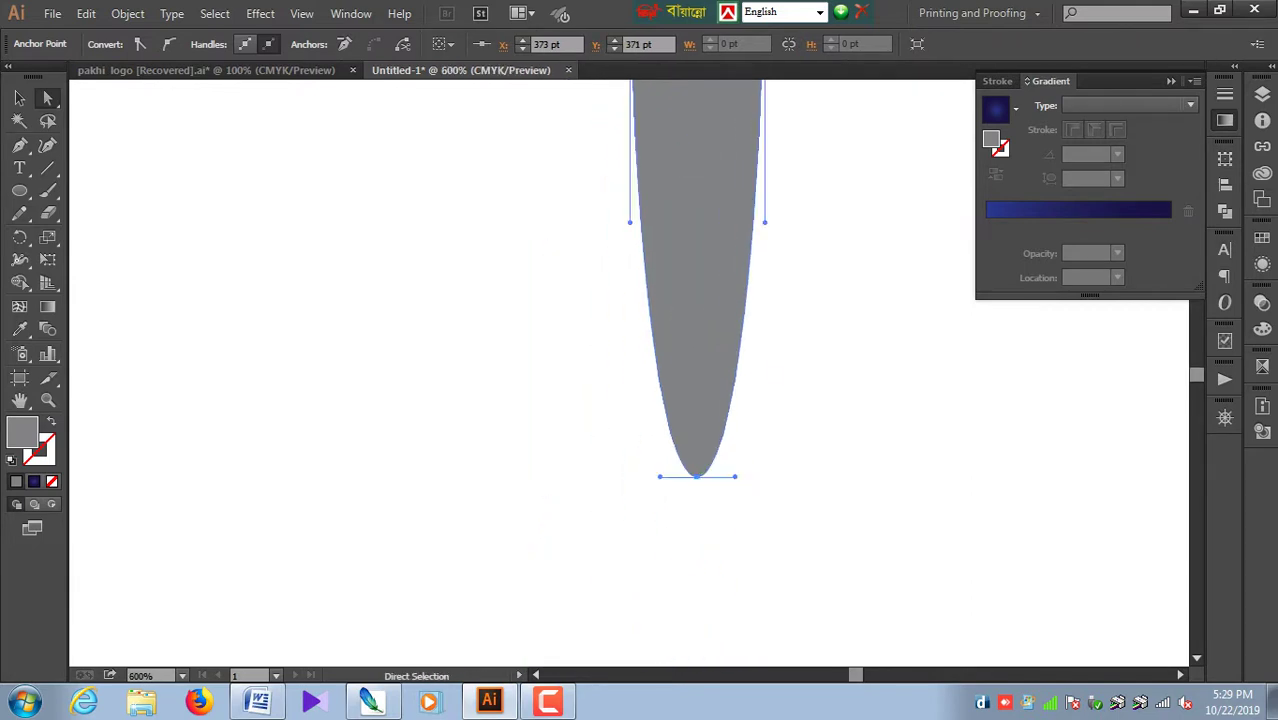
pyautogui.moveTo(697, 473); pyautogui.dragTo(700, 476)
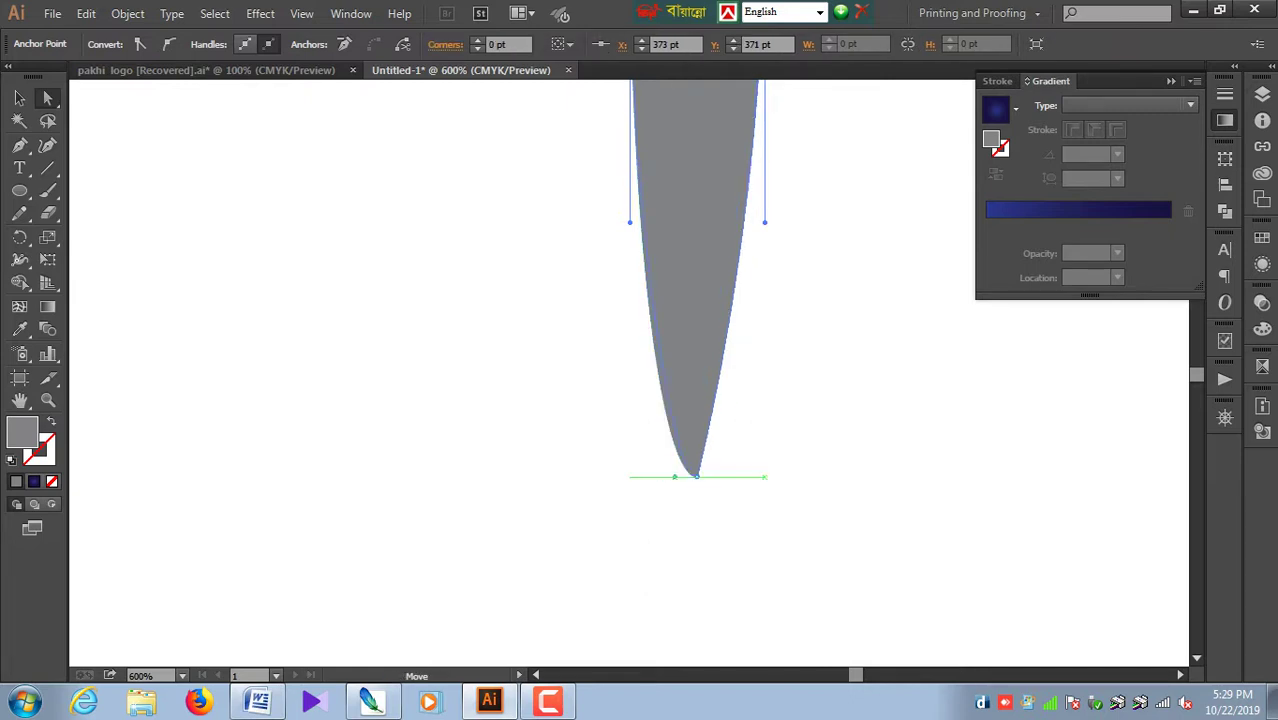
pyautogui.moveTo(699, 476); pyautogui.dragTo(697, 468)
pyautogui.hotkey('ctrl', '-')
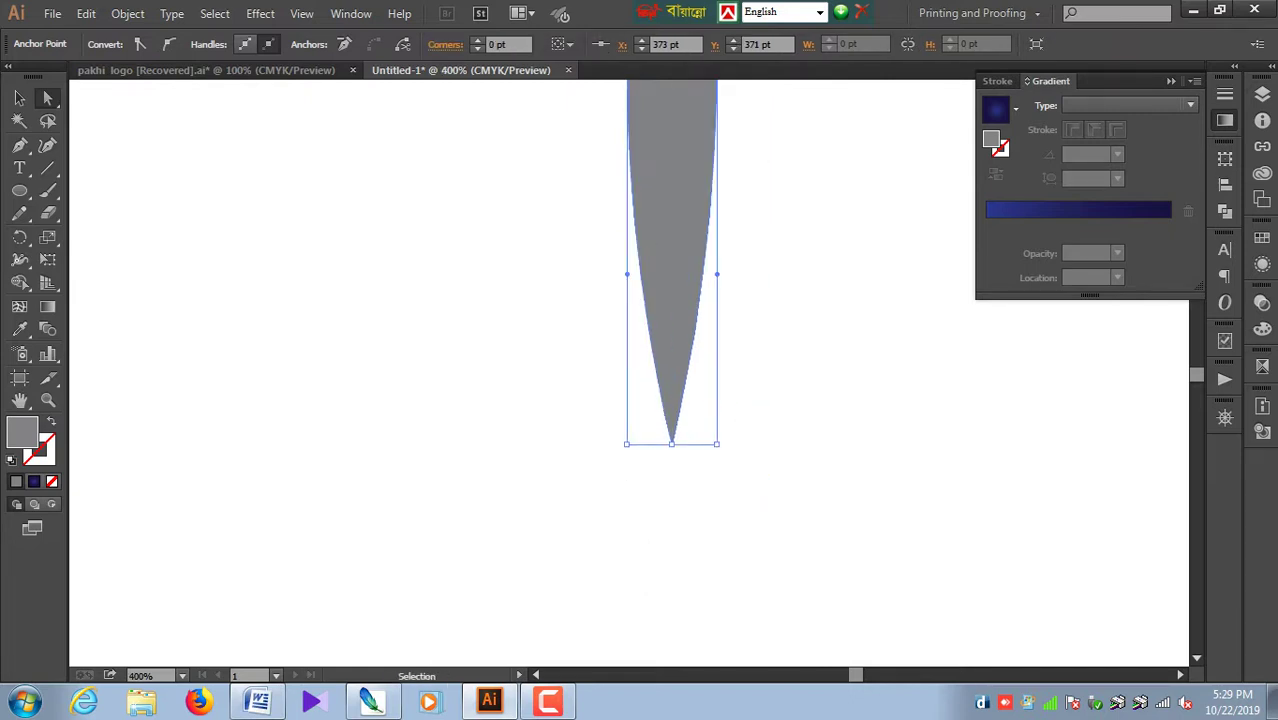
pyautogui.hotkey('ctrl', '-')
pyautogui.hotkey('ctrl', '-')
pyautogui.hotkey('ctrl', '-')
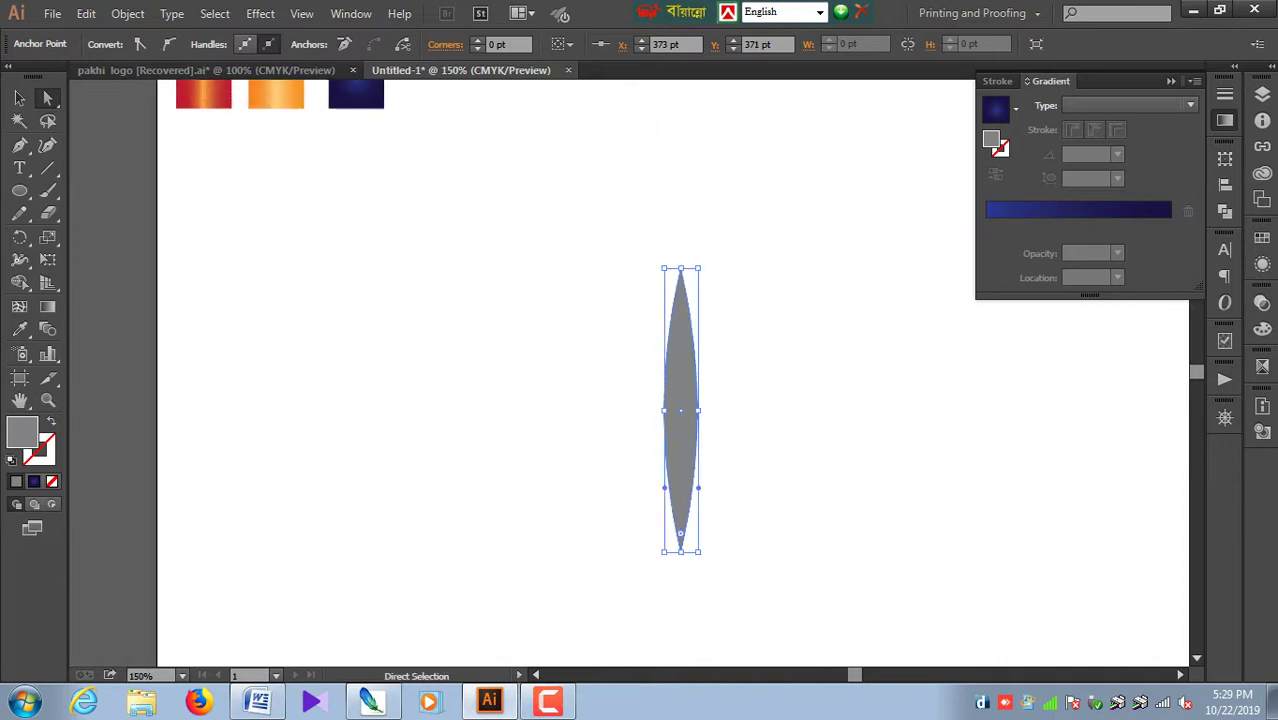
pyautogui.hotkey('ctrl', '+')
pyautogui.hotkey('ctrl', '+')
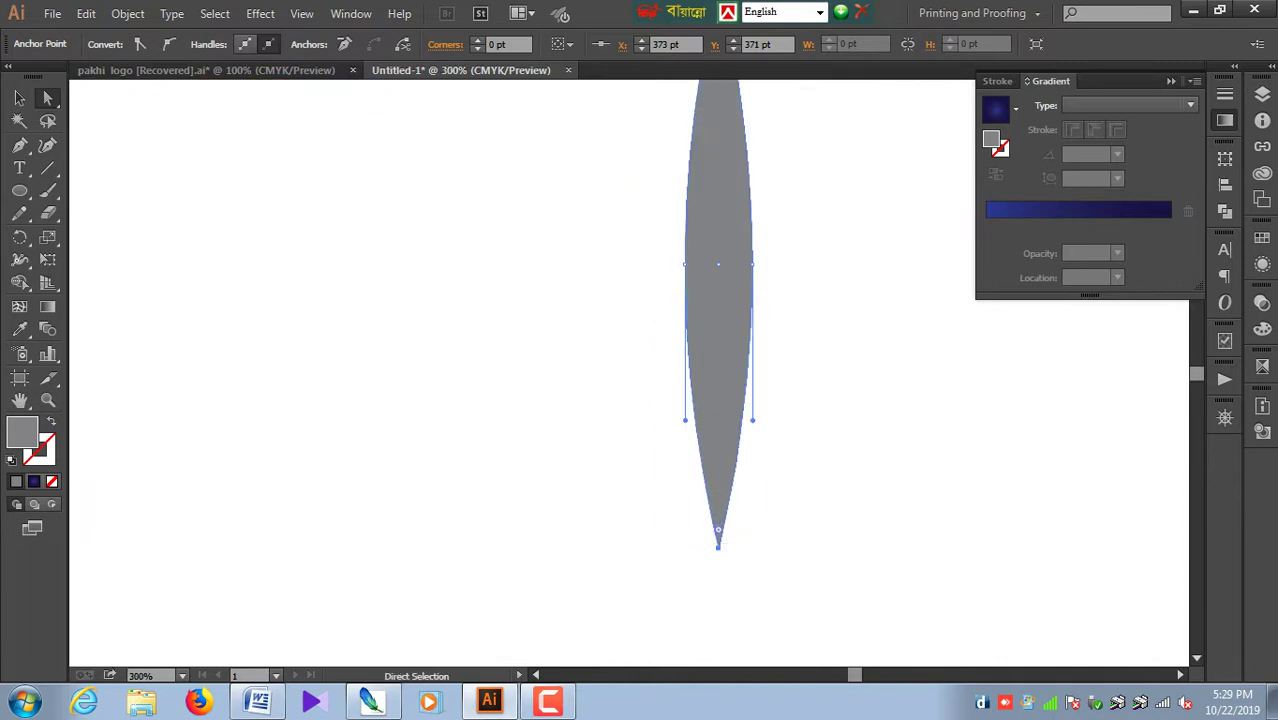
# Step: Pull the blade's bottom tip right and its top tip left to start the curve
pyautogui.moveTo(718, 547)
pyautogui.mouseDown()
pyautogui.moveTo(820, 537)
pyautogui.moveTo(807, 533)
pyautogui.mouseUp()
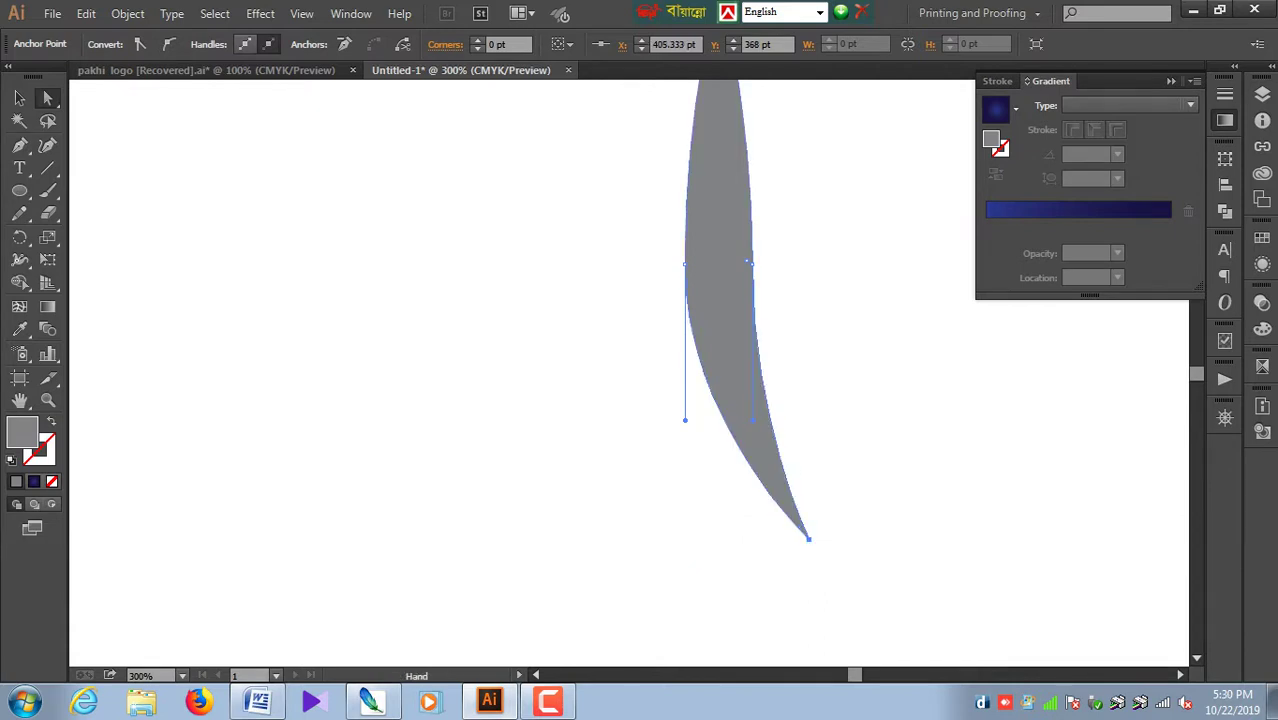
pyautogui.scroll(5, 700, 450)
pyautogui.moveTo(636, 207); pyautogui.dragTo(728, 277)
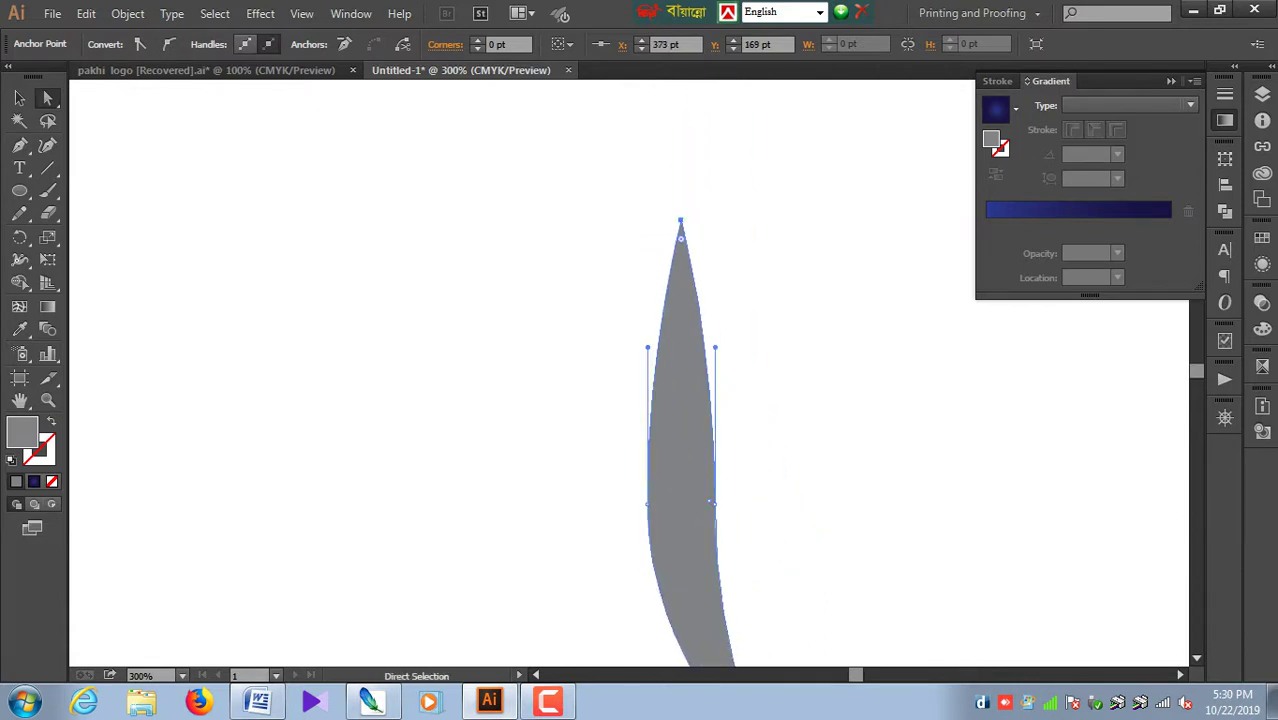
pyautogui.click(693, 191)
pyautogui.click(681, 219)
pyautogui.moveTo(681, 219)
pyautogui.mouseDown()
pyautogui.moveTo(593, 213)
pyautogui.moveTo(596, 229)
pyautogui.mouseUp()
pyautogui.hotkey('ctrl', 'shift', 'a')
pyautogui.scroll(-2, 640, 380)
pyautogui.hotkey('ctrl', '-')
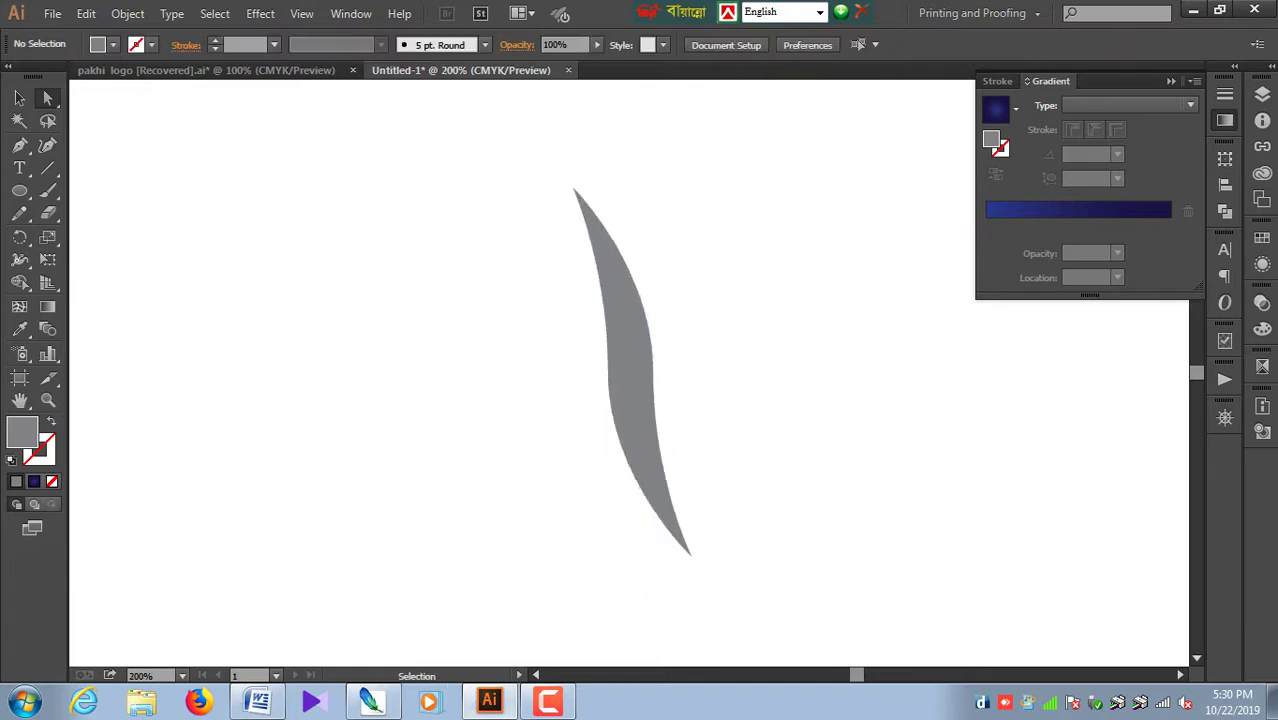
# Step: Move the top tip further left and reshape the upper and lower right-side curves
pyautogui.click(655, 350)
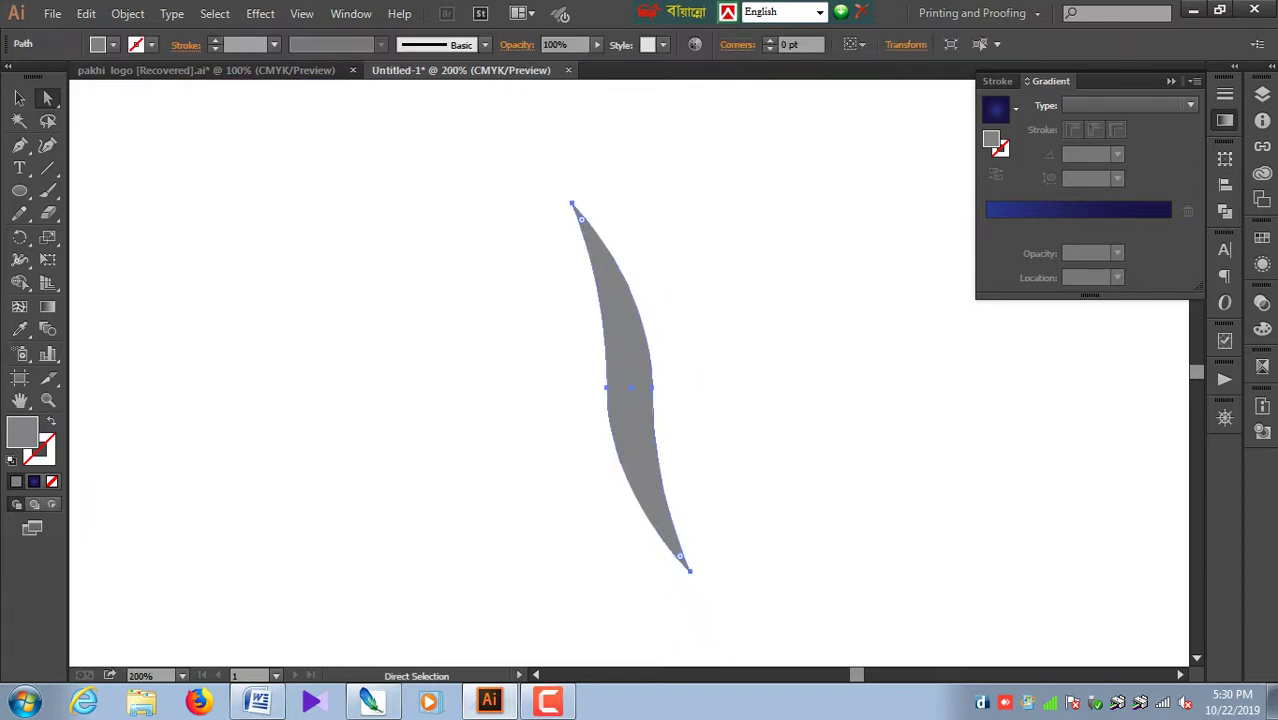
pyautogui.moveTo(592, 167)
pyautogui.mouseDown()
pyautogui.moveTo(556, 234)
pyautogui.moveTo(538, 210)
pyautogui.mouseUp()
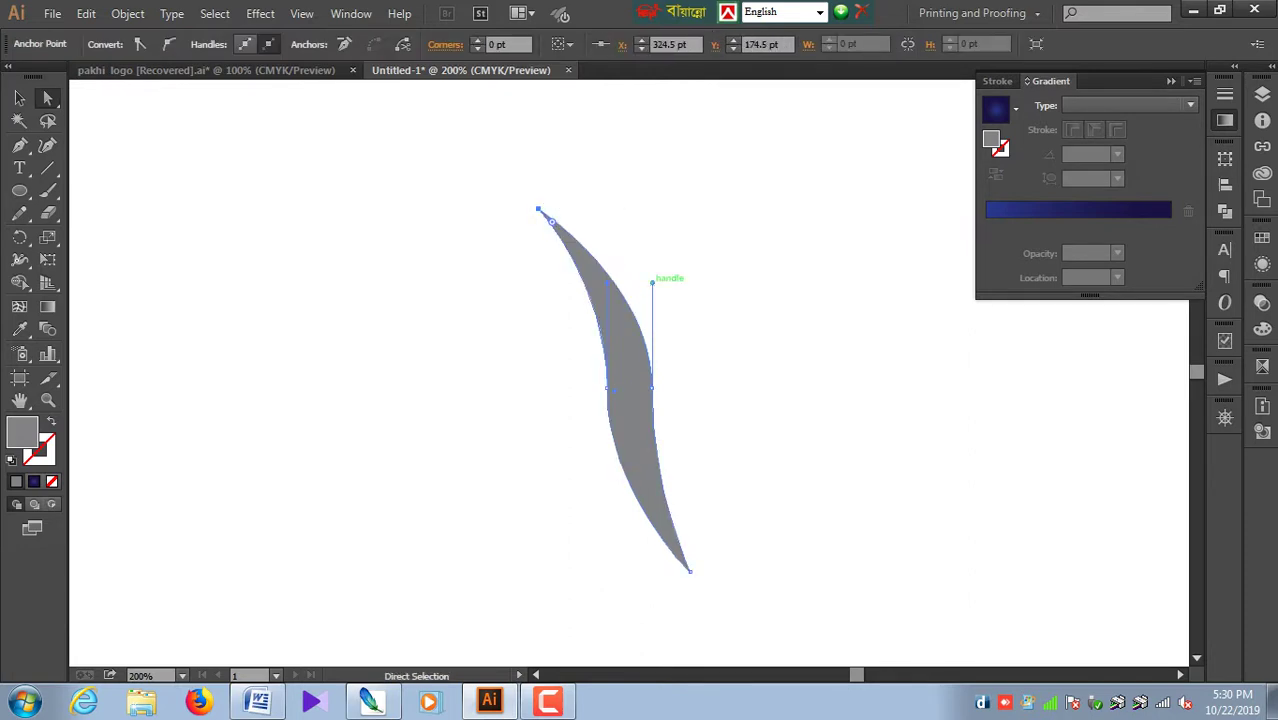
pyautogui.moveTo(652, 282); pyautogui.dragTo(661, 271)
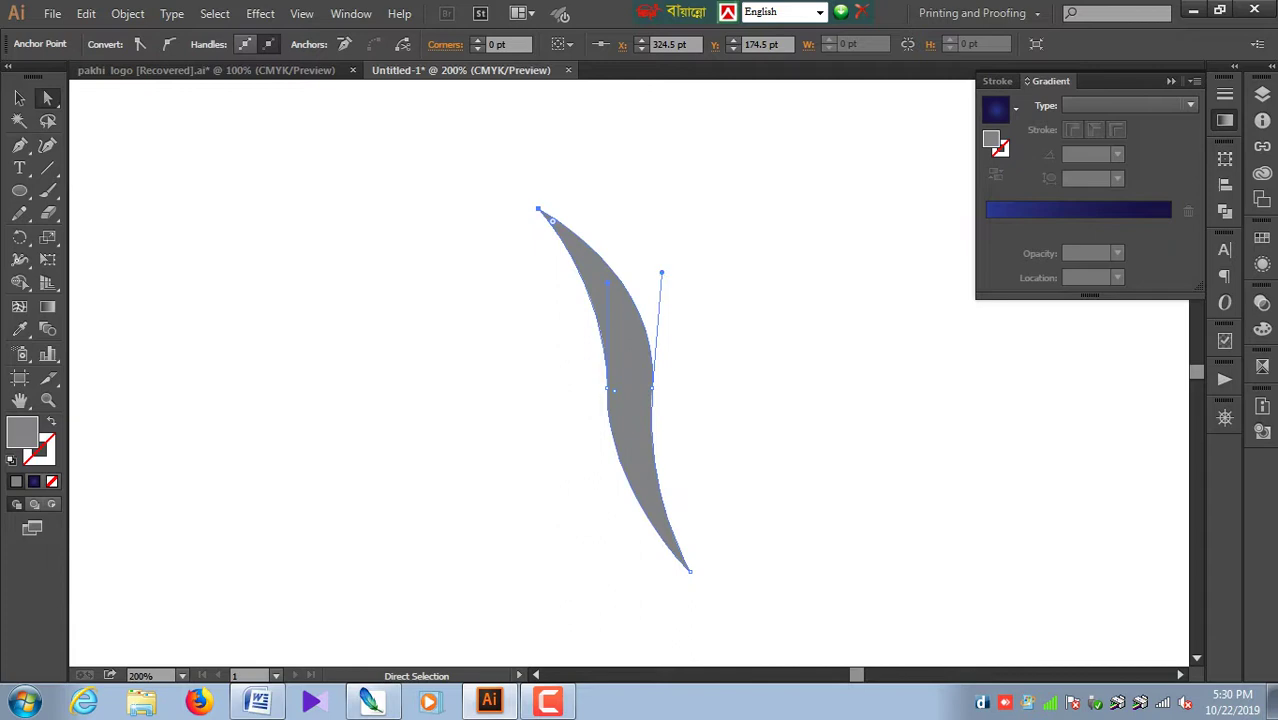
pyautogui.moveTo(736, 603)
pyautogui.mouseDown()
pyautogui.moveTo(670, 555)
pyautogui.moveTo(704, 564)
pyautogui.mouseUp()
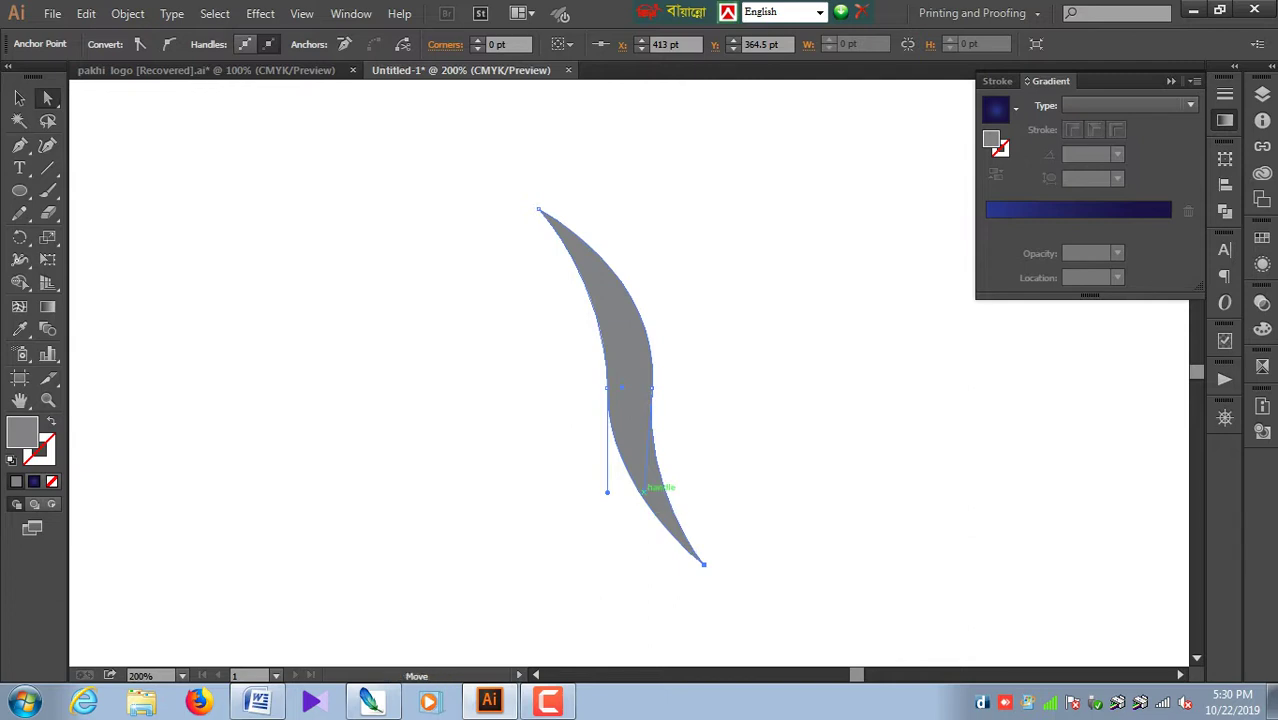
pyautogui.moveTo(648, 488)
pyautogui.mouseDown()
pyautogui.moveTo(660, 494)
pyautogui.moveTo(645, 516)
pyautogui.moveTo(596, 498)
pyautogui.moveTo(597, 509)
pyautogui.moveTo(600, 498)
pyautogui.mouseUp()
pyautogui.click(645, 516)
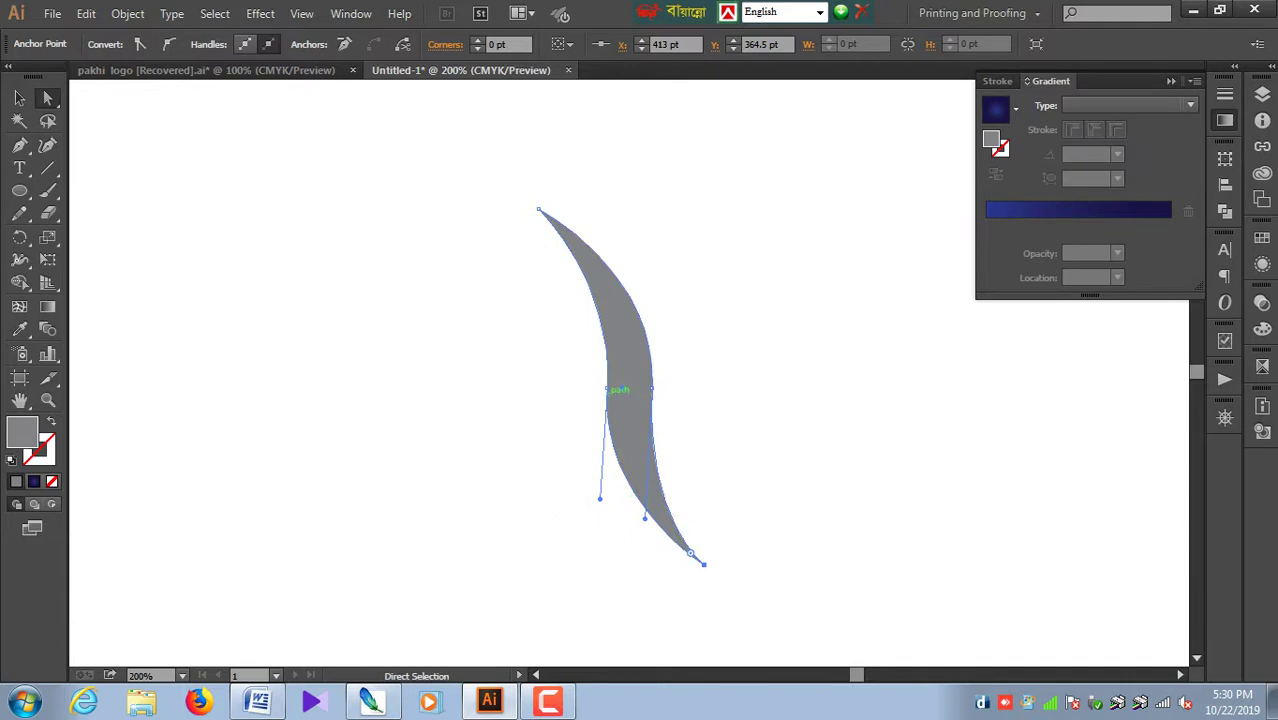
pyautogui.hotkey('ctrl', 'shift', 'a')
# Step: Adjust the middle anchors' handles to form the S-bend through the blade's centre
pyautogui.moveTo(587, 381)
pyautogui.mouseDown()
pyautogui.moveTo(606, 400)
pyautogui.moveTo(610, 383)
pyautogui.mouseUp()
pyautogui.hotkey('ctrl', 'shift', 'a')
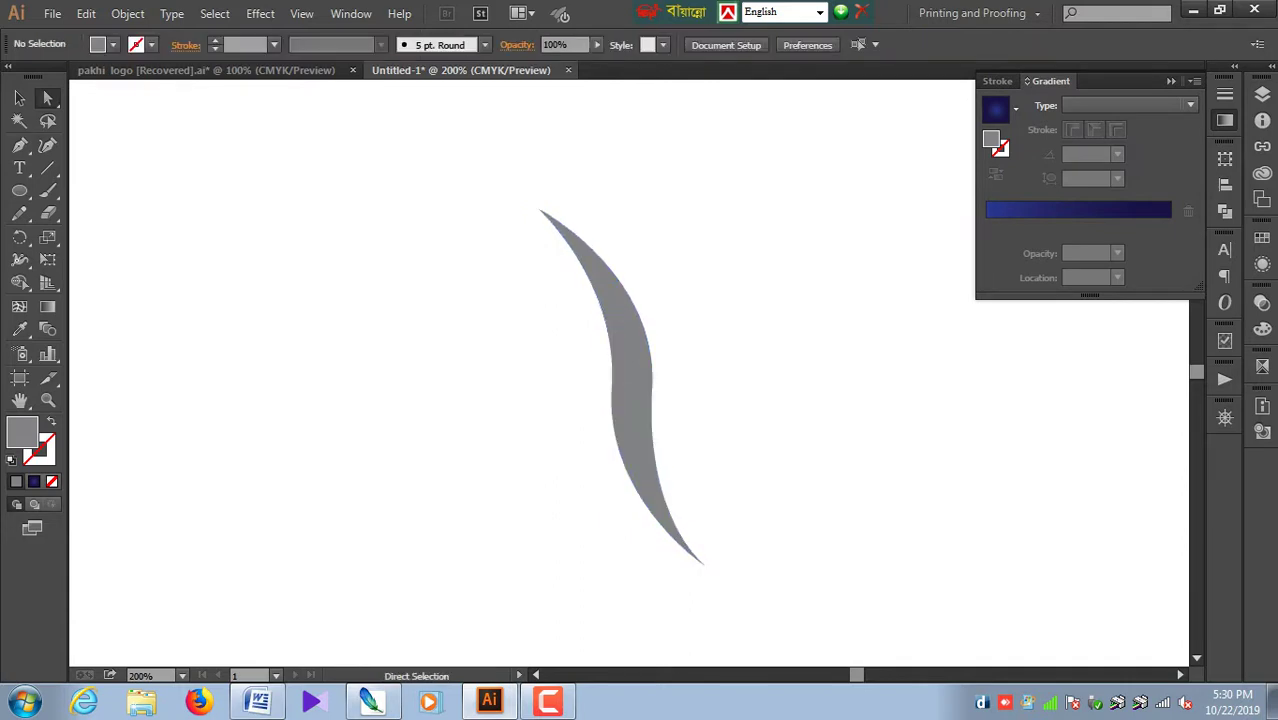
pyautogui.hotkey('ctrl', '=')
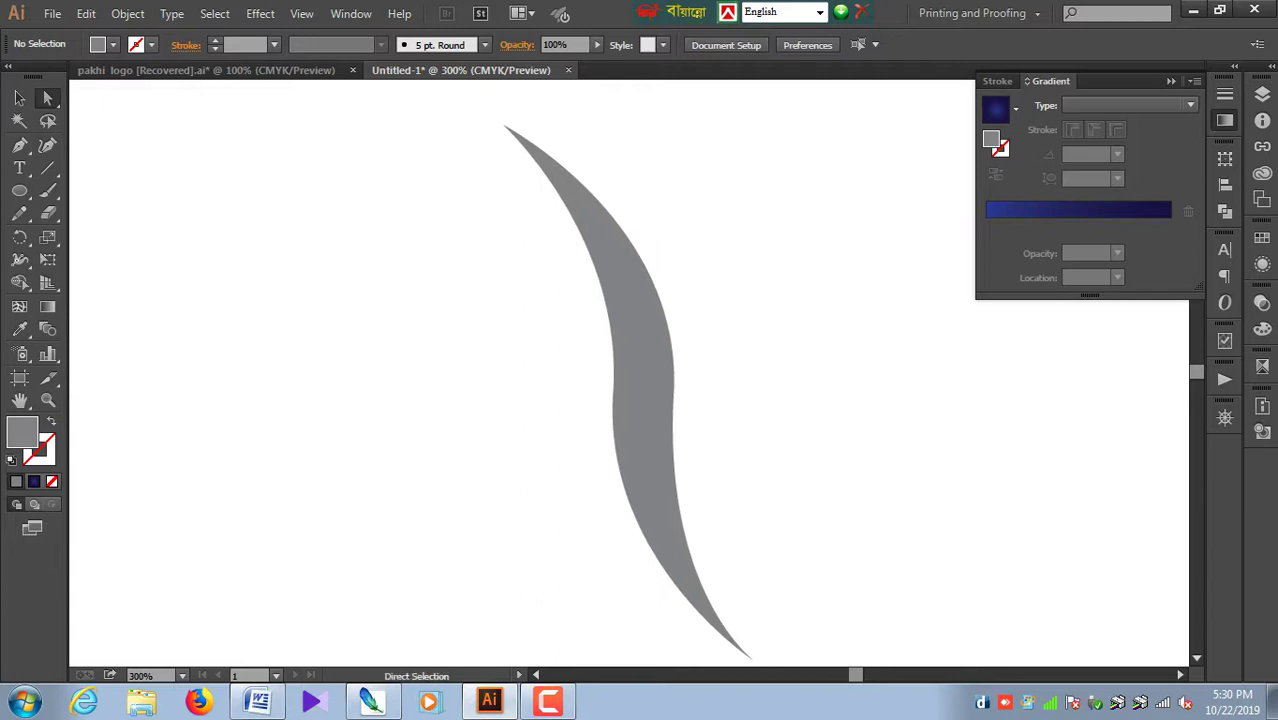
pyautogui.hotkey('ctrl', '-')
pyautogui.moveTo(600, 400)
pyautogui.mouseDown()
pyautogui.moveTo(643, 391)
pyautogui.moveTo(664, 368)
pyautogui.moveTo(629, 339)
pyautogui.mouseUp()
pyautogui.hotkey('ctrl', '=')
pyautogui.moveTo(534, 222); pyautogui.dragTo(680, 415)
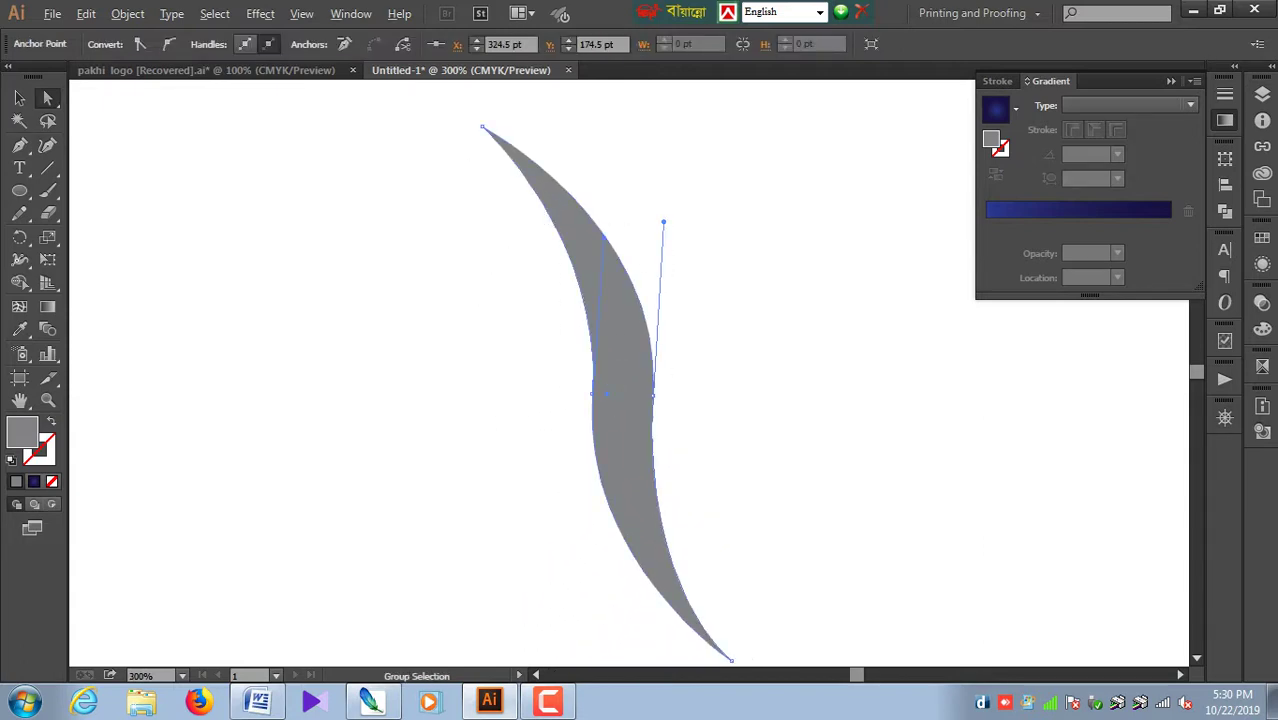
pyautogui.press('v')
pyautogui.hotkey('ctrl', 'shift', 'a')
# Step: Duplicate the blade and nudge the copy down beside the original
pyautogui.moveTo(600, 400)
pyautogui.mouseDown()
pyautogui.moveTo(620, 354)
pyautogui.moveTo(561, 343)
pyautogui.moveTo(585, 376)
pyautogui.moveTo(545, 366)
pyautogui.moveTo(590, 371)
pyautogui.moveTo(560, 366)
pyautogui.mouseUp()
pyautogui.click(637, 340)
pyautogui.hotkey('ctrl', 'shift', 'a')
pyautogui.hotkey('ctrl', '=')
pyautogui.hotkey('ctrl', 'shift', 'a')
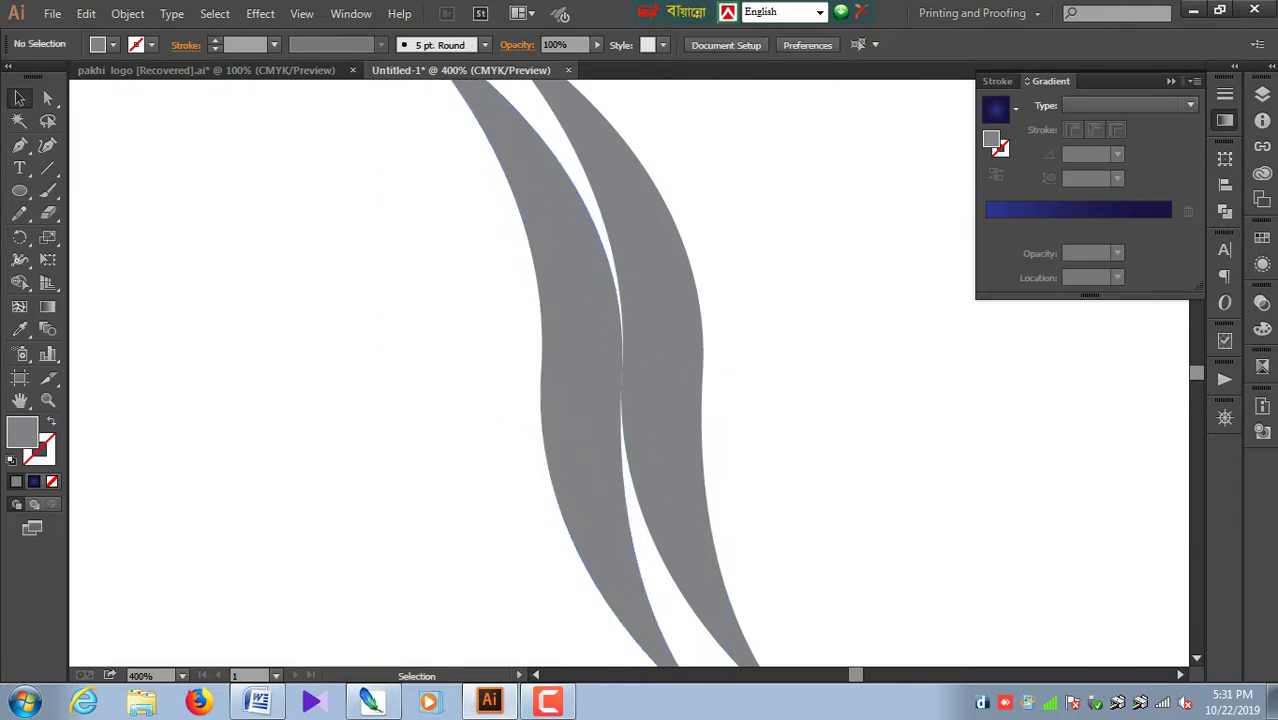
# Step: Marquee-select both blades' top tips and bring them together
pyautogui.moveTo(517, 205); pyautogui.dragTo(565, 305)
pyautogui.hotkey('ctrl', 'a')
pyautogui.hotkey('ctrl', 'shift', 'a')
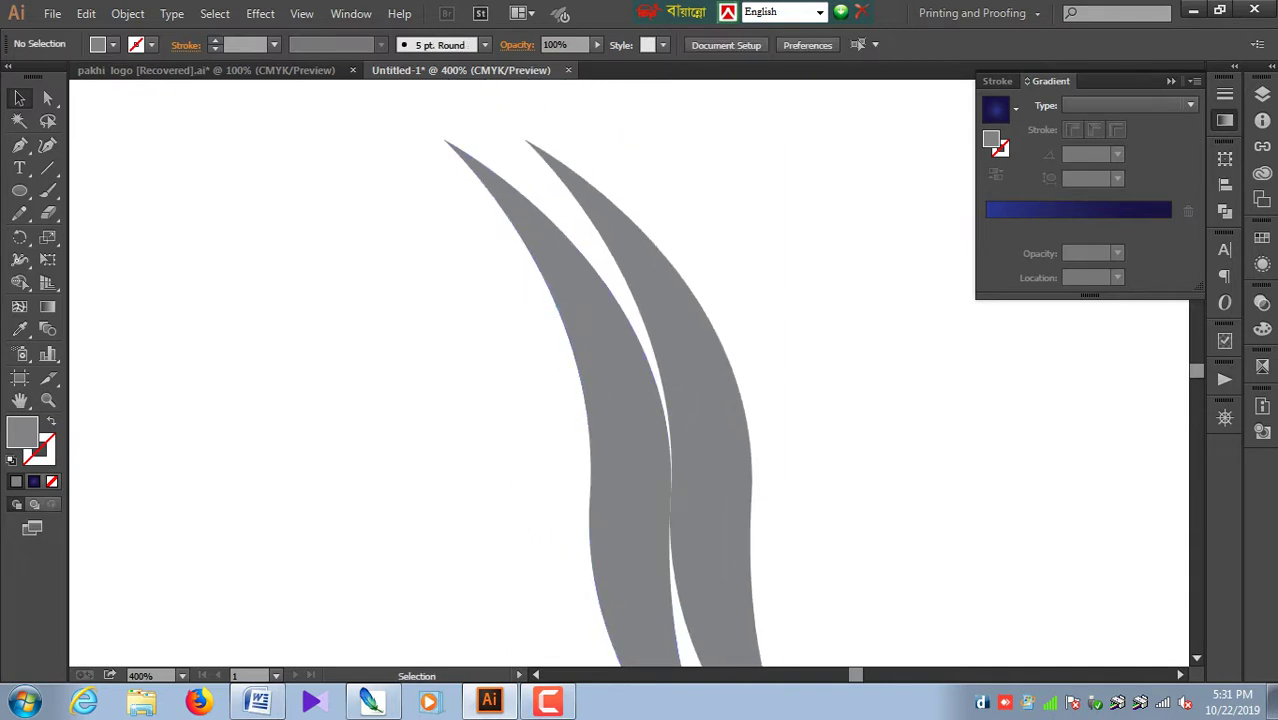
pyautogui.moveTo(394, 118)
pyautogui.mouseDown()
pyautogui.moveTo(476, 168)
pyautogui.moveTo(469, 143)
pyautogui.moveTo(526, 141)
pyautogui.mouseUp()
pyautogui.press('a')
pyautogui.hotkey('ctrl', 'shift', 'a')
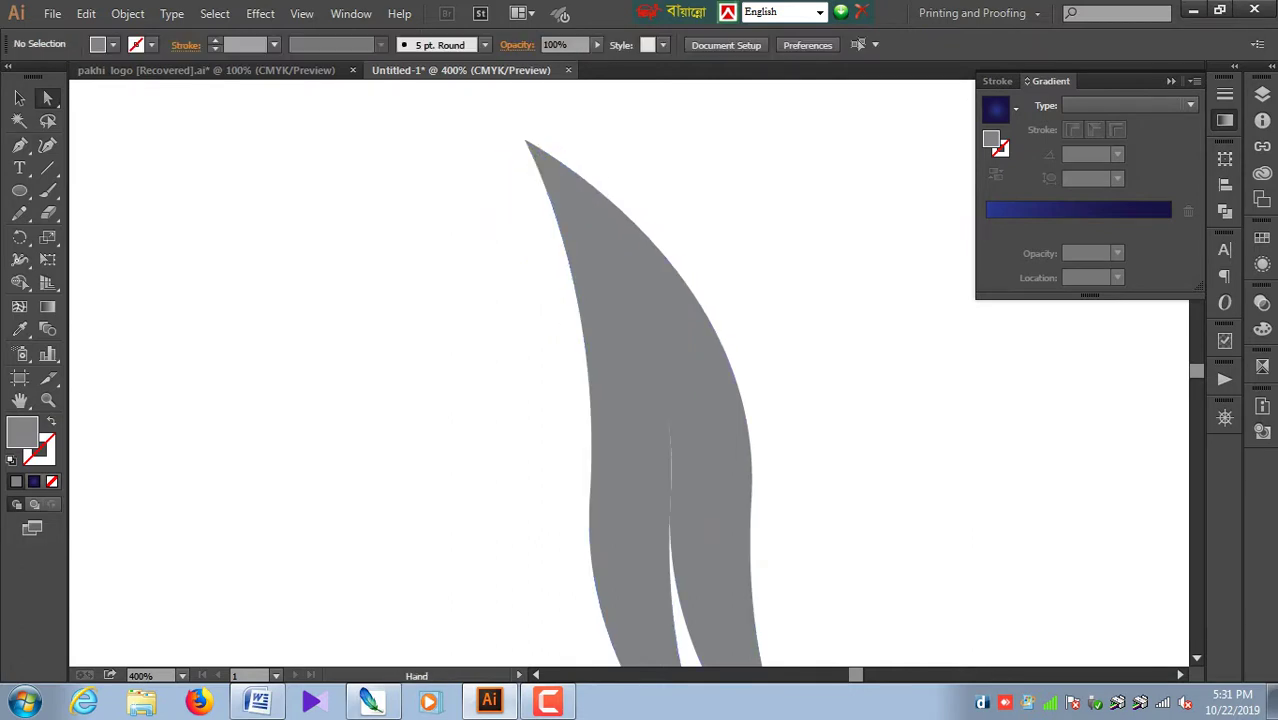
# Step: Try joining the bottom tips, undo it, and reshape the inner curve near the bottom
pyautogui.moveTo(640, 500); pyautogui.dragTo(578, 182)
pyautogui.click(713, 536)
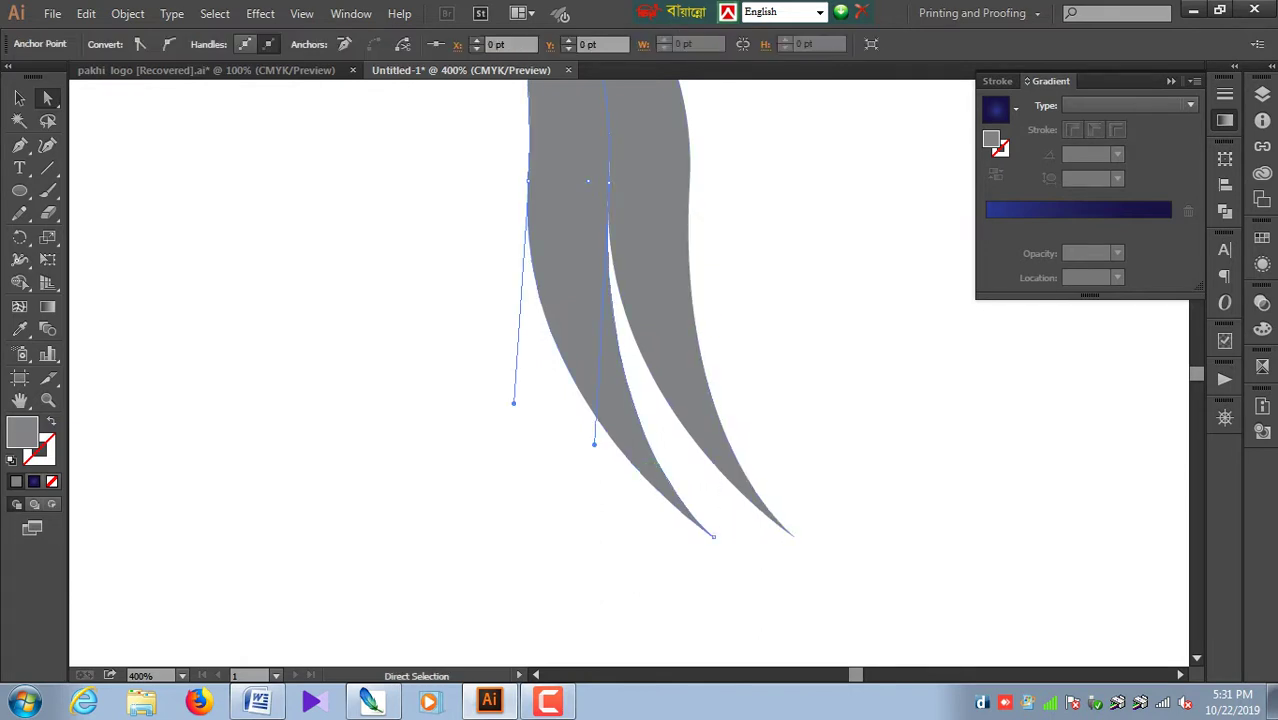
pyautogui.moveTo(713, 536); pyautogui.dragTo(785, 537)
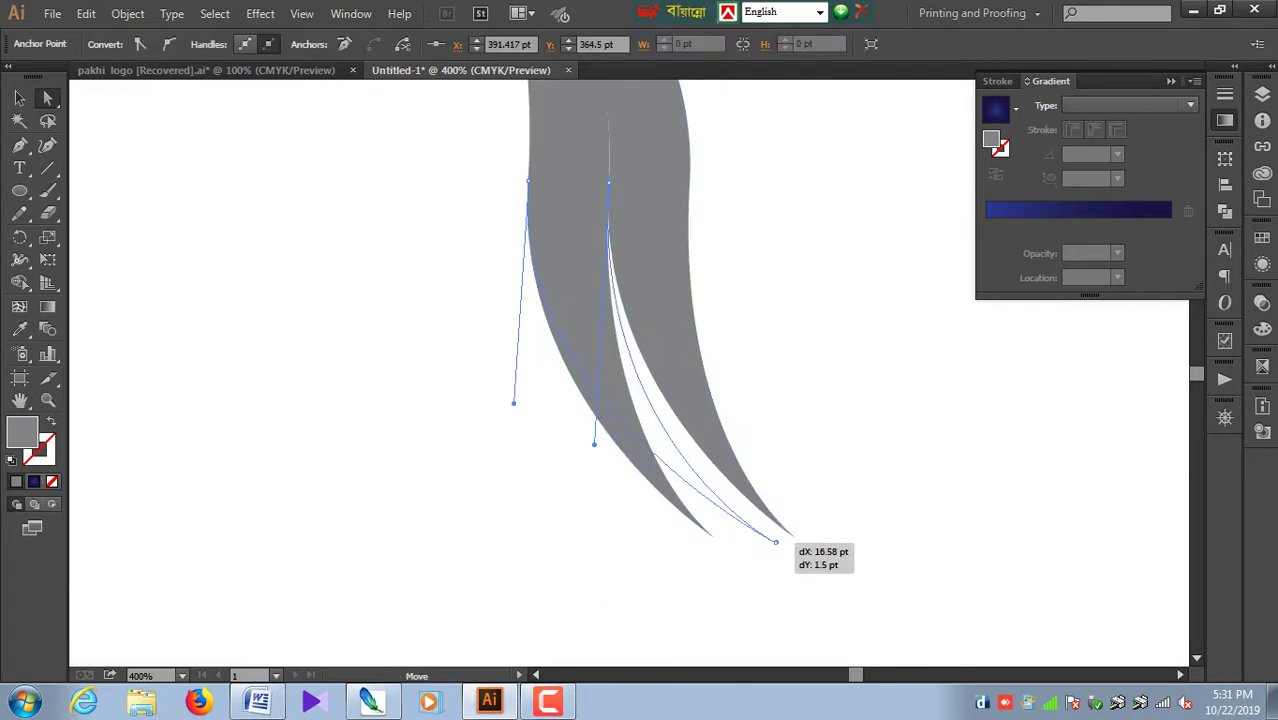
pyautogui.moveTo(785, 537); pyautogui.dragTo(793, 535)
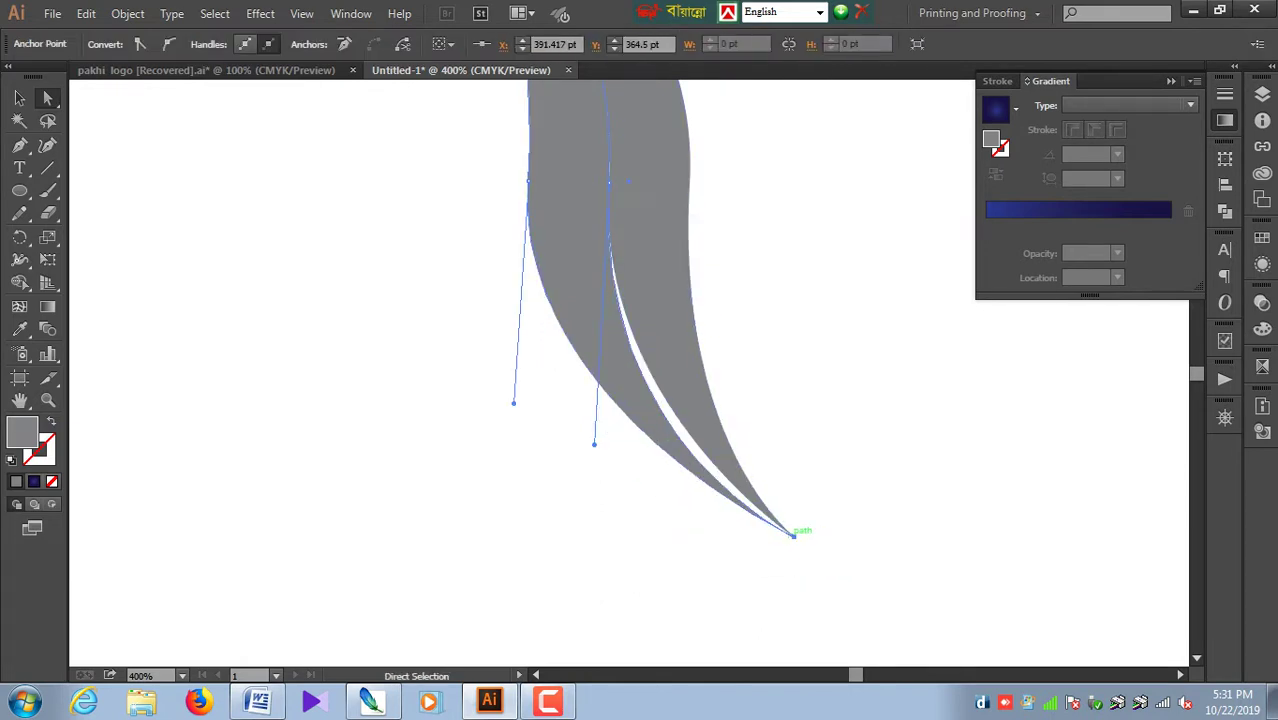
pyautogui.hotkey('ctrl', 'z')
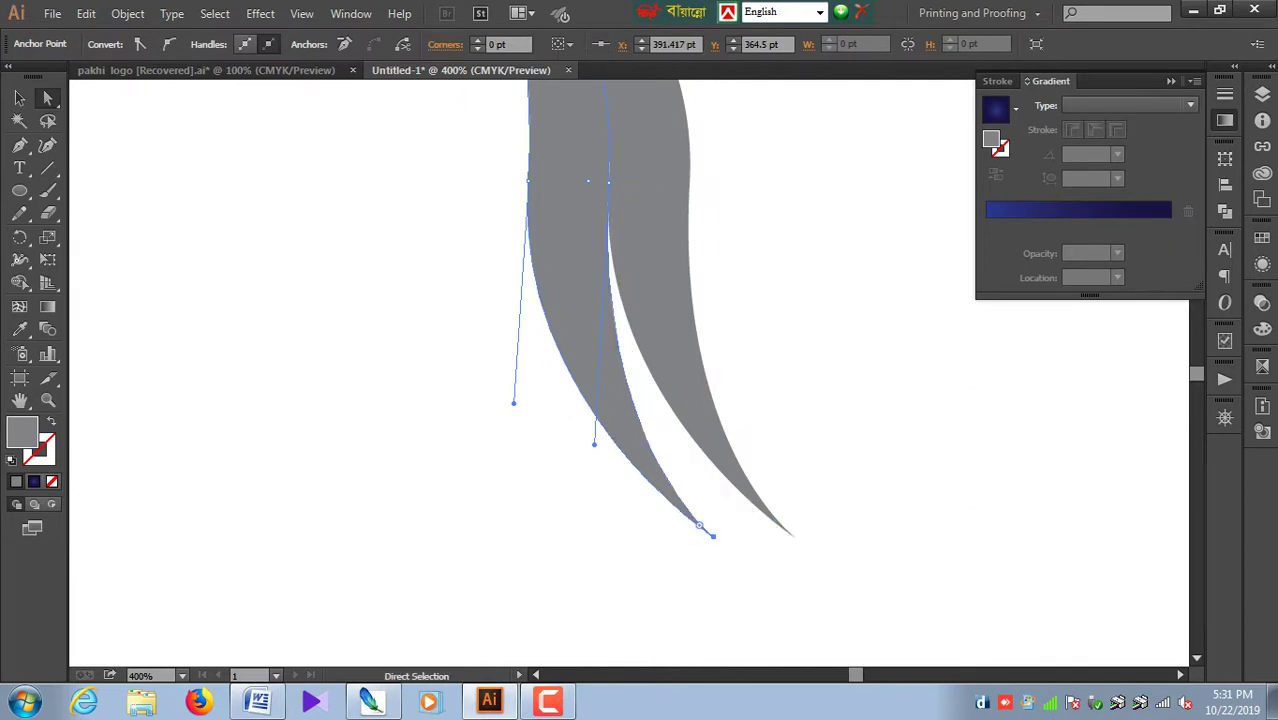
pyautogui.hotkey('ctrl', 'shift', 'a')
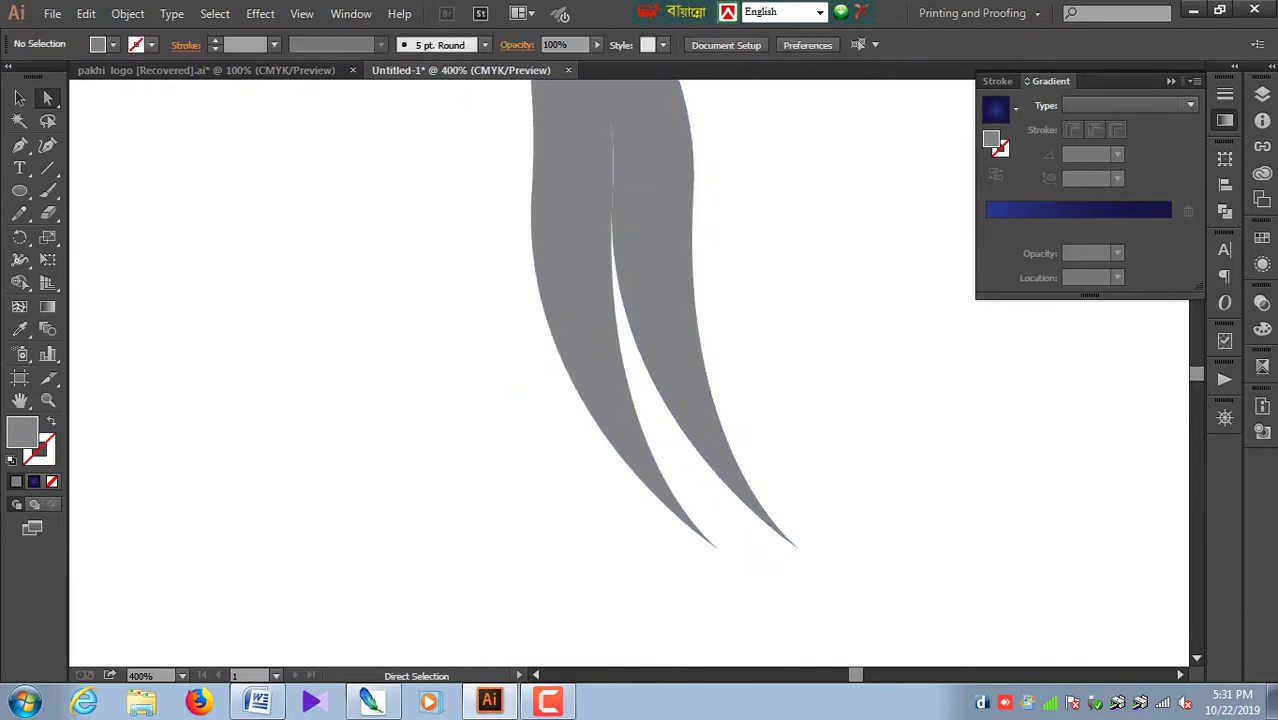
pyautogui.moveTo(656, 508)
pyautogui.mouseDown()
pyautogui.moveTo(716, 580)
pyautogui.moveTo(778, 522)
pyautogui.moveTo(796, 545)
pyautogui.mouseUp()
pyautogui.moveTo(598, 453); pyautogui.dragTo(616, 445)
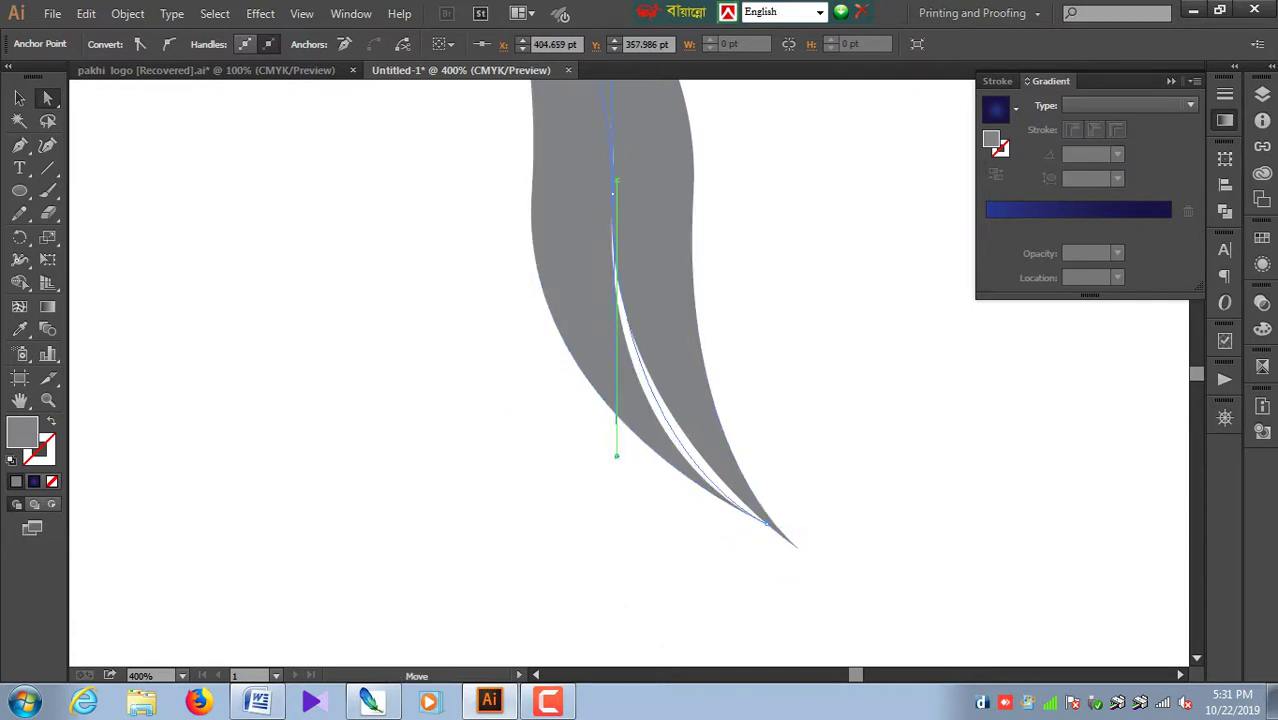
# Step: Extend the inner blade's lower tip downward and reselect the inner blade
pyautogui.scroll(3, 640, 400)
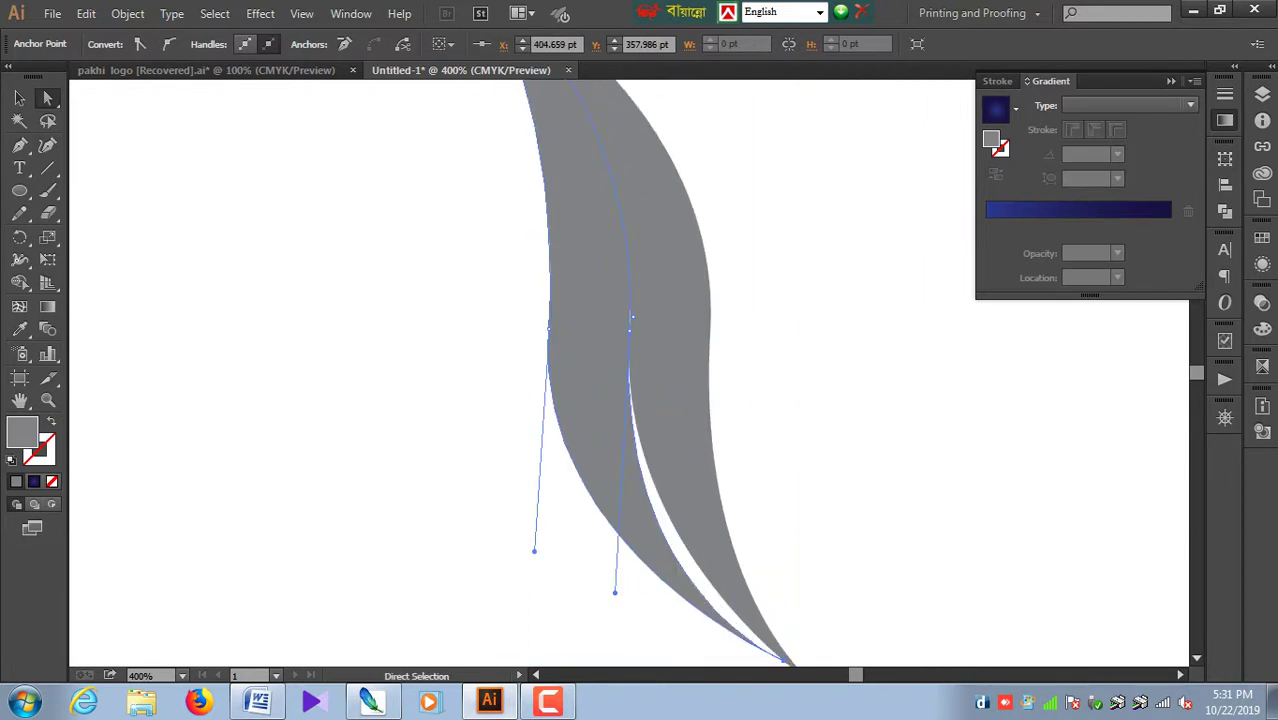
pyautogui.hotkey('ctrl', '-')
pyautogui.hotkey('ctrl', '-')
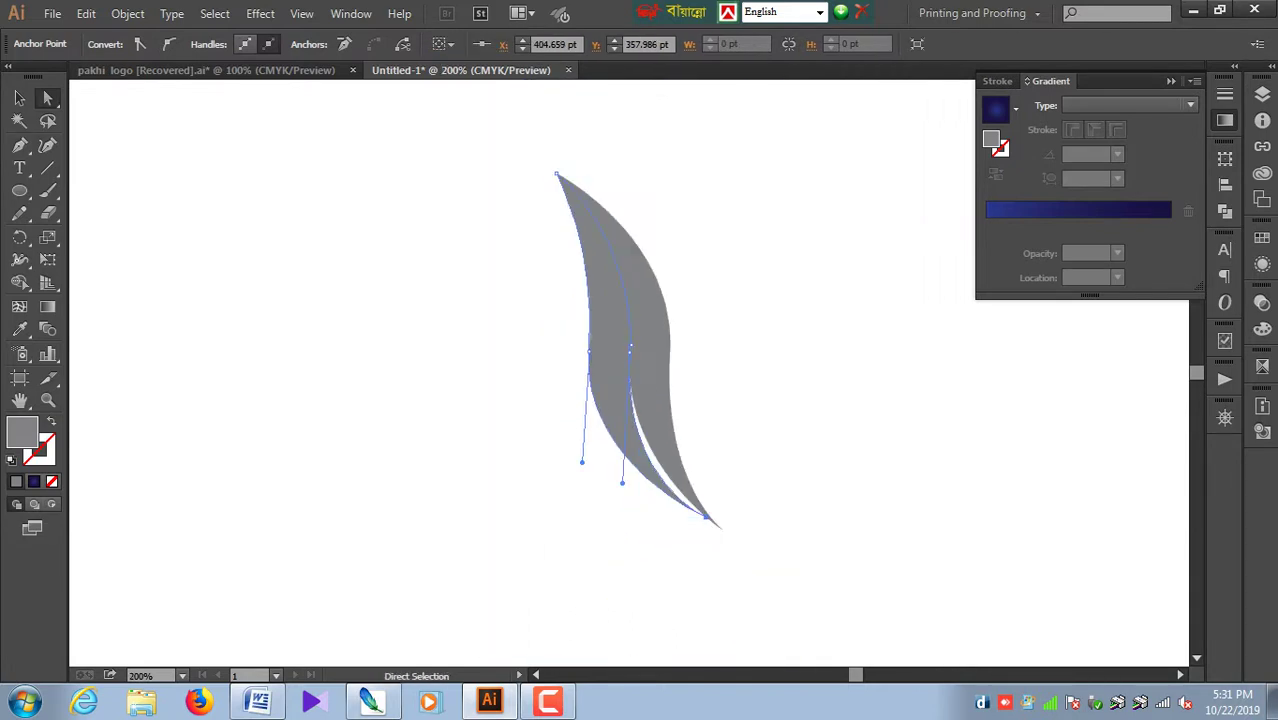
pyautogui.hotkey('ctrl', 'shift', 'a')
pyautogui.moveTo(690, 505); pyautogui.dragTo(679, 526)
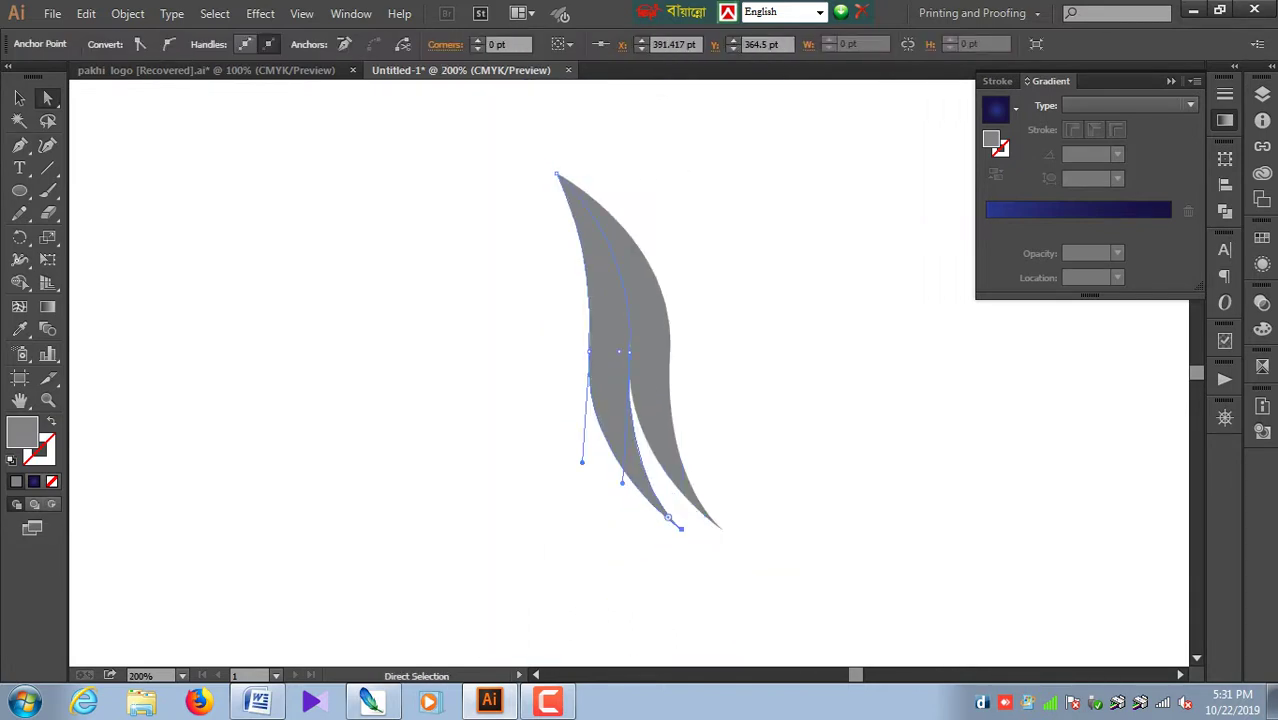
pyautogui.hotkey('ctrl', 'shift', 'a')
pyautogui.press('v')
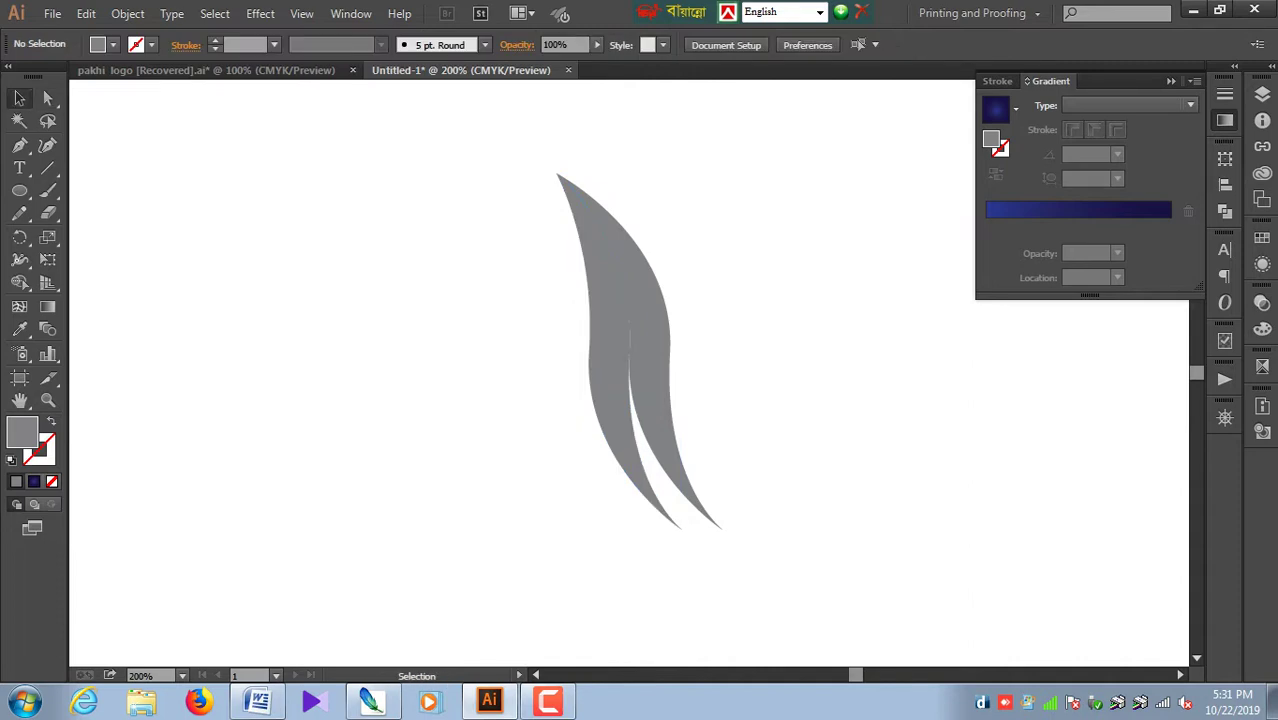
pyautogui.click(612, 400)
# Step: Shift the inner blade's top tip left and rotate the blades slightly counter-clockwise
pyautogui.moveTo(557, 175); pyautogui.dragTo(516, 175)
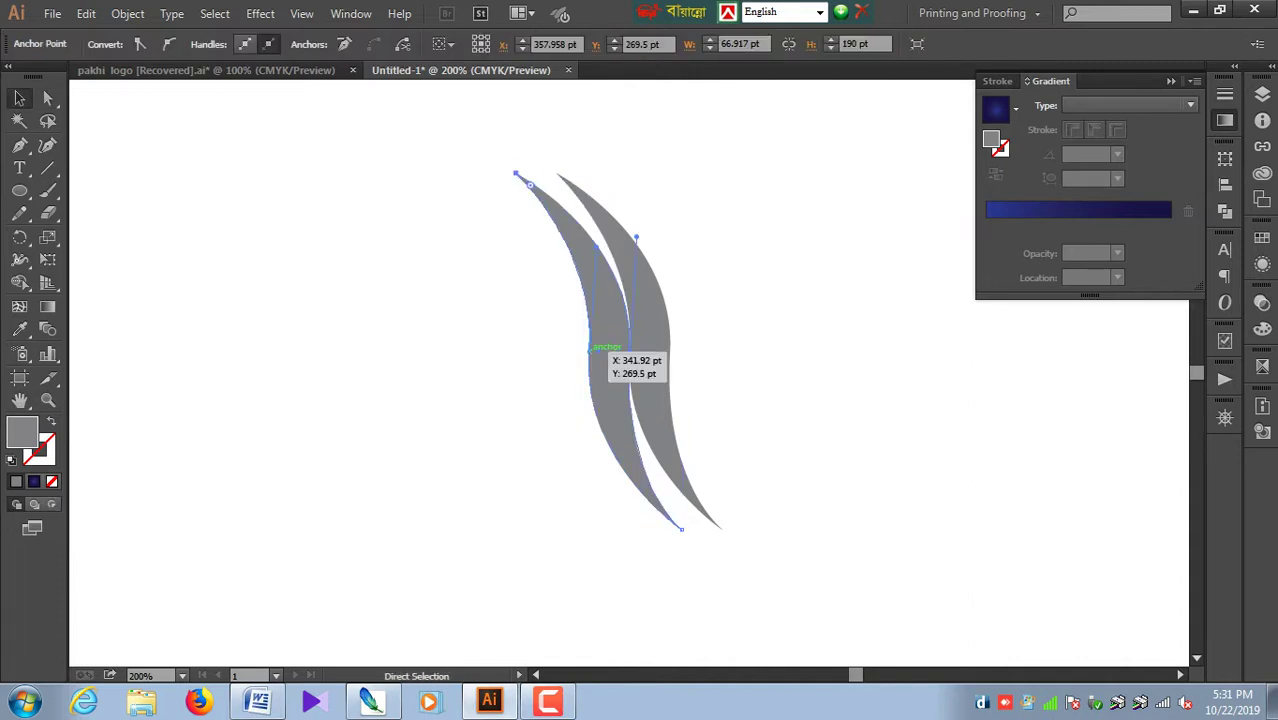
pyautogui.click(679, 351)
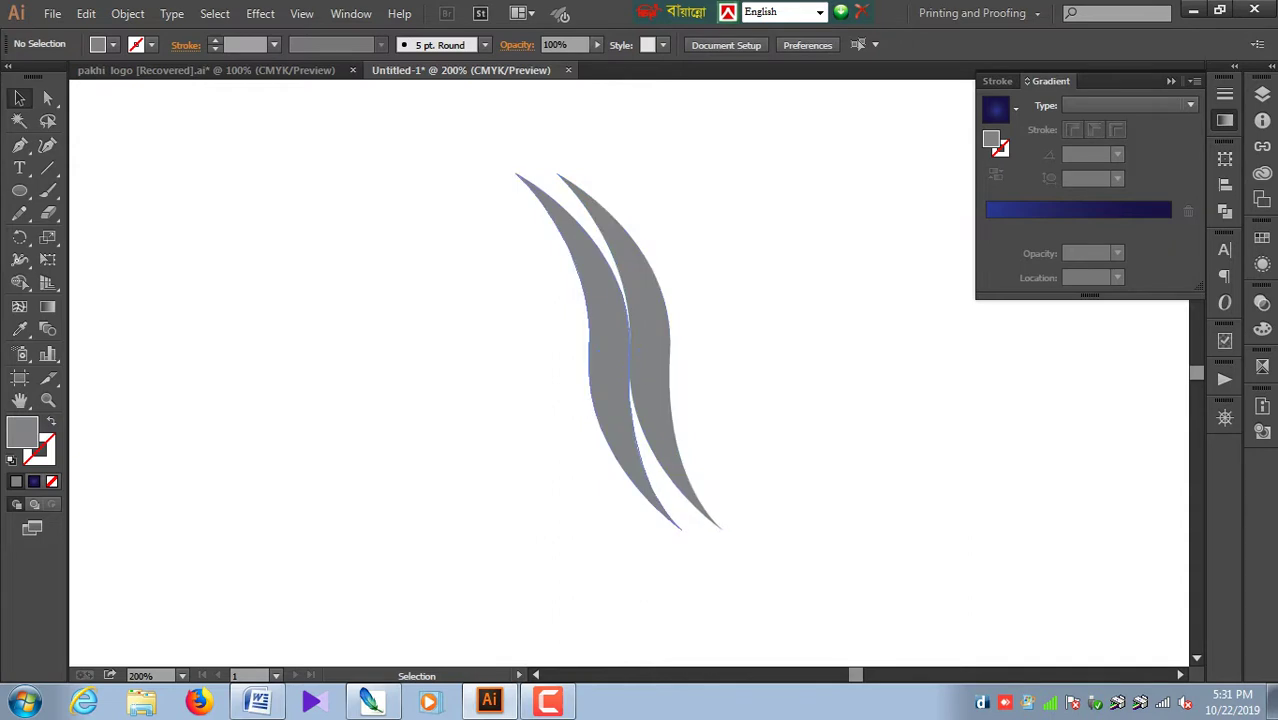
pyautogui.moveTo(610, 382); pyautogui.dragTo(587, 334)
pyautogui.moveTo(682, 132); pyautogui.dragTo(676, 126)
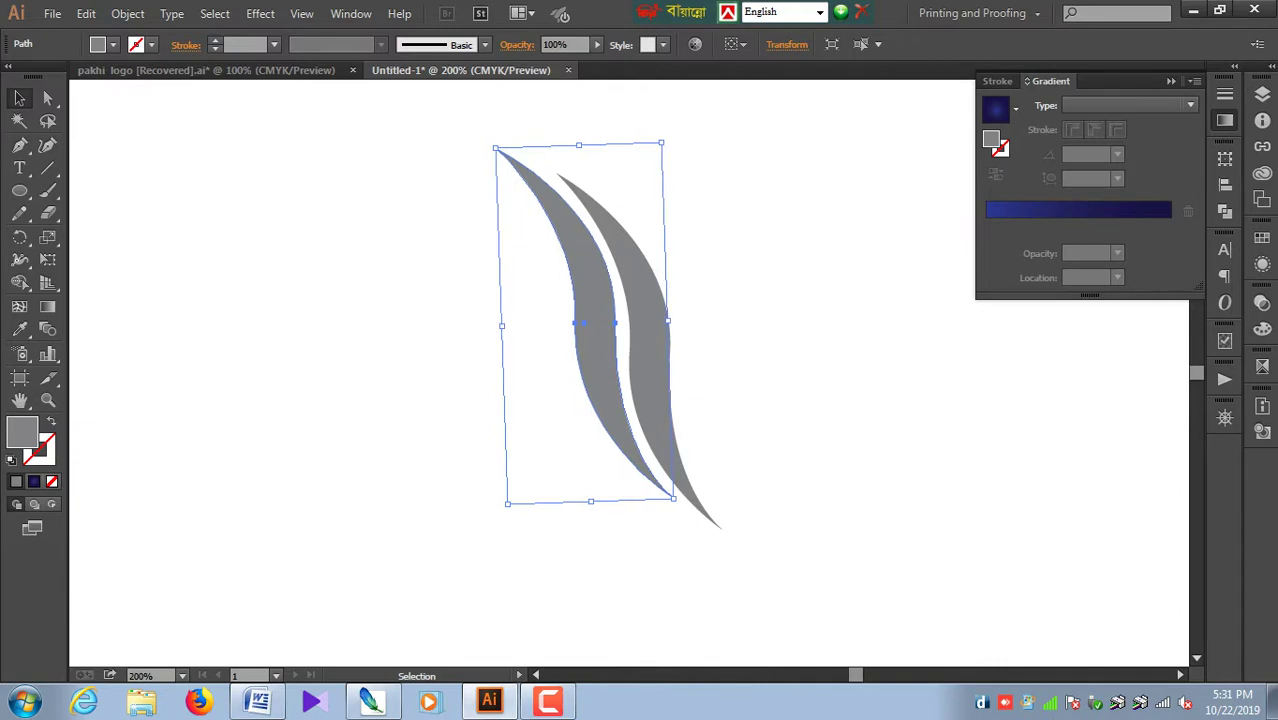
pyautogui.hotkey('ctrl', 'shift', 'a')
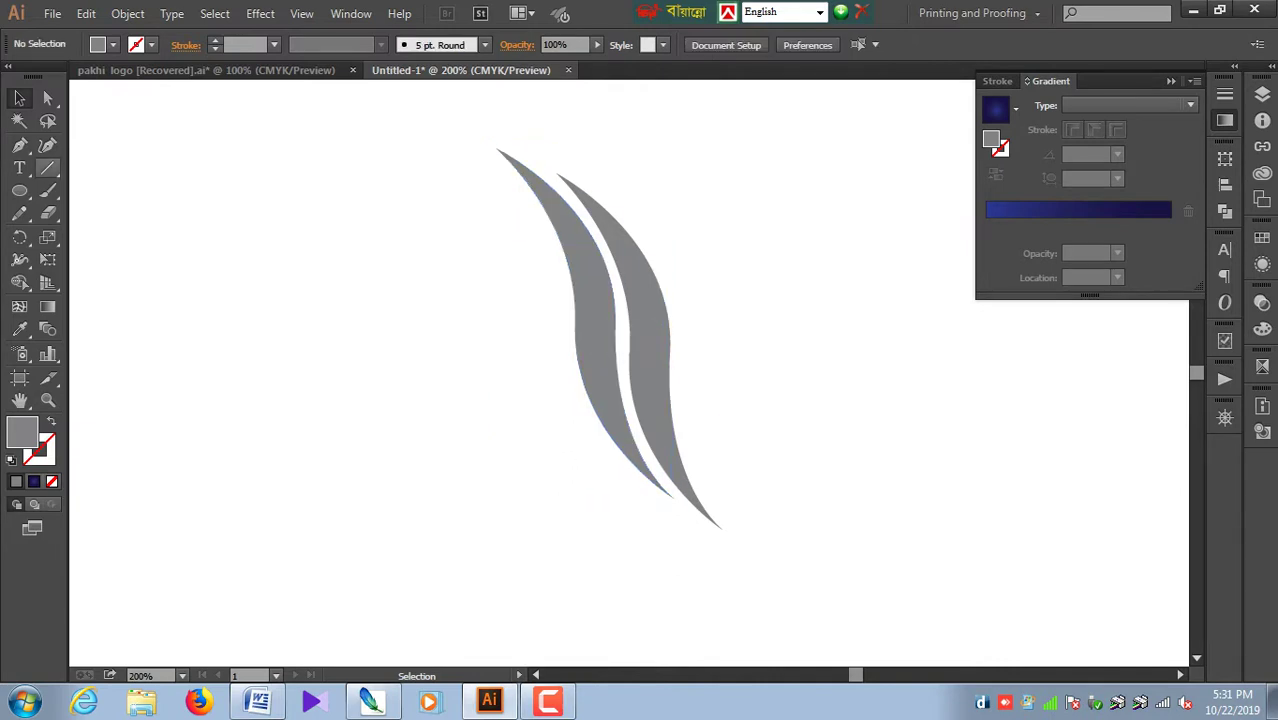
# Step: Nudge the middle anchors to reshape the left blade's inner curve
pyautogui.press('a')
pyautogui.click(576, 323)
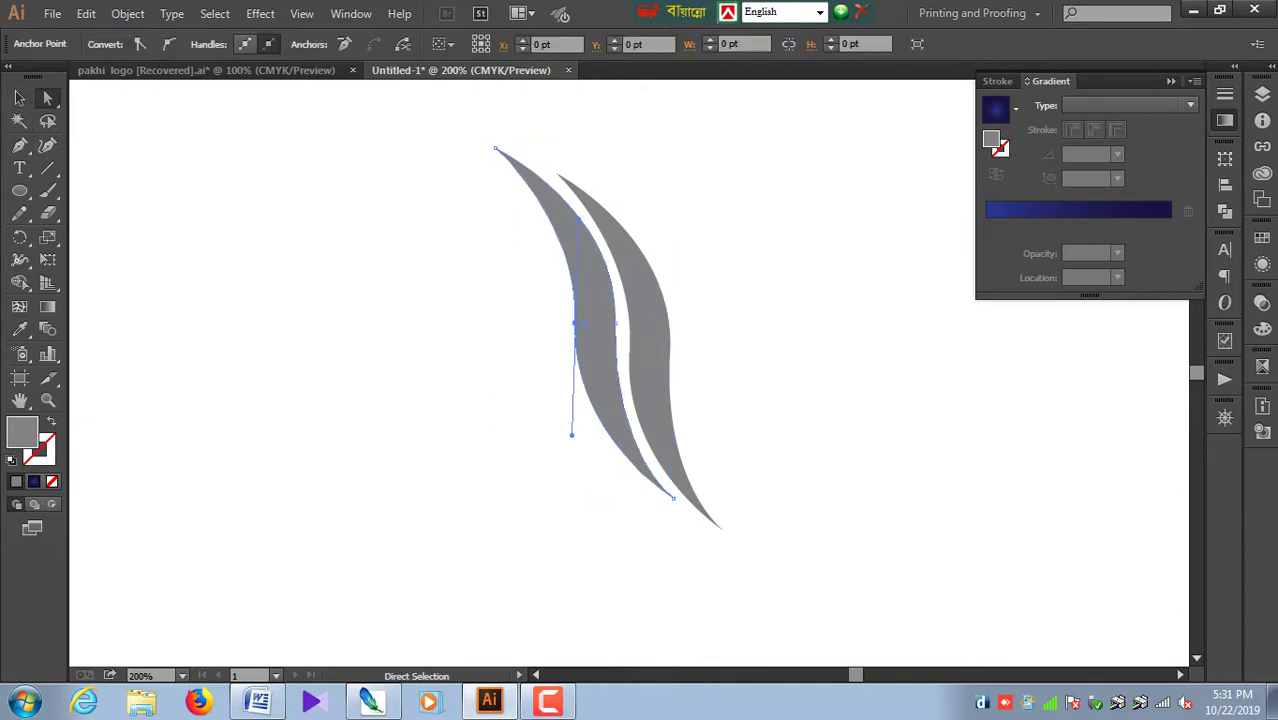
pyautogui.moveTo(576, 323); pyautogui.dragTo(584, 326)
pyautogui.hotkey('ctrl', 'shift', 'a')
pyautogui.click(584, 322)
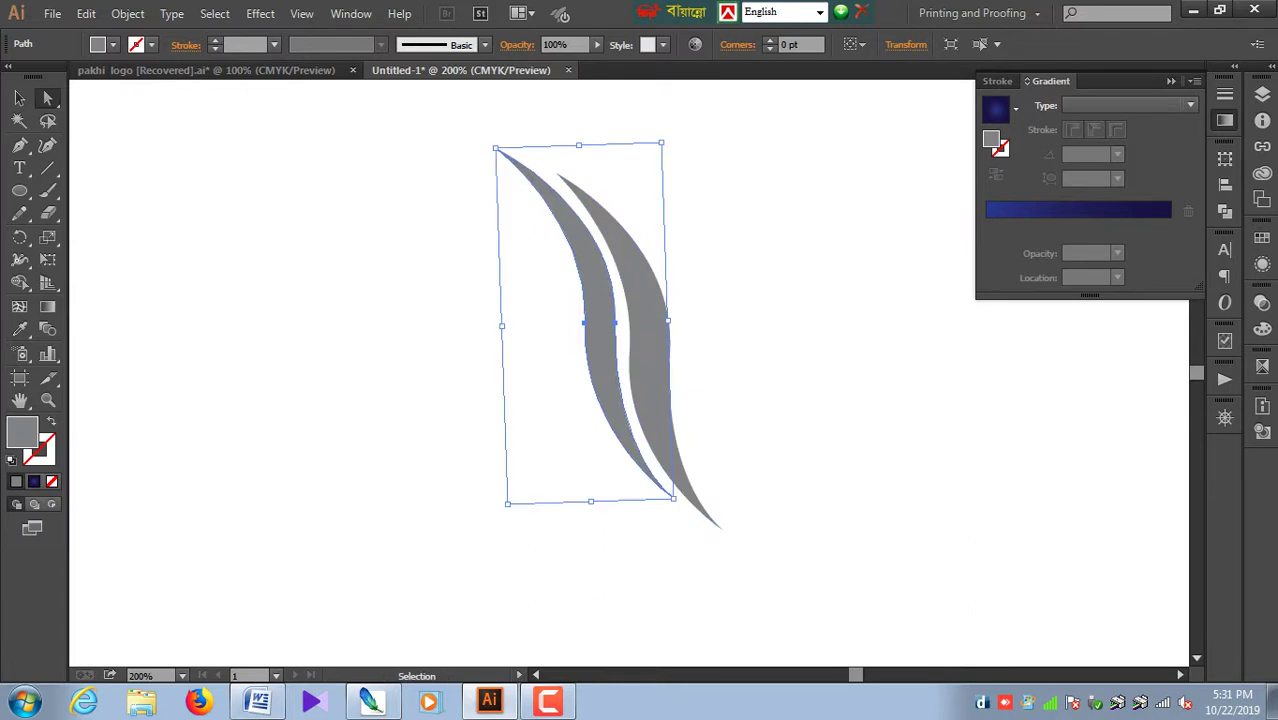
pyautogui.click(616, 323)
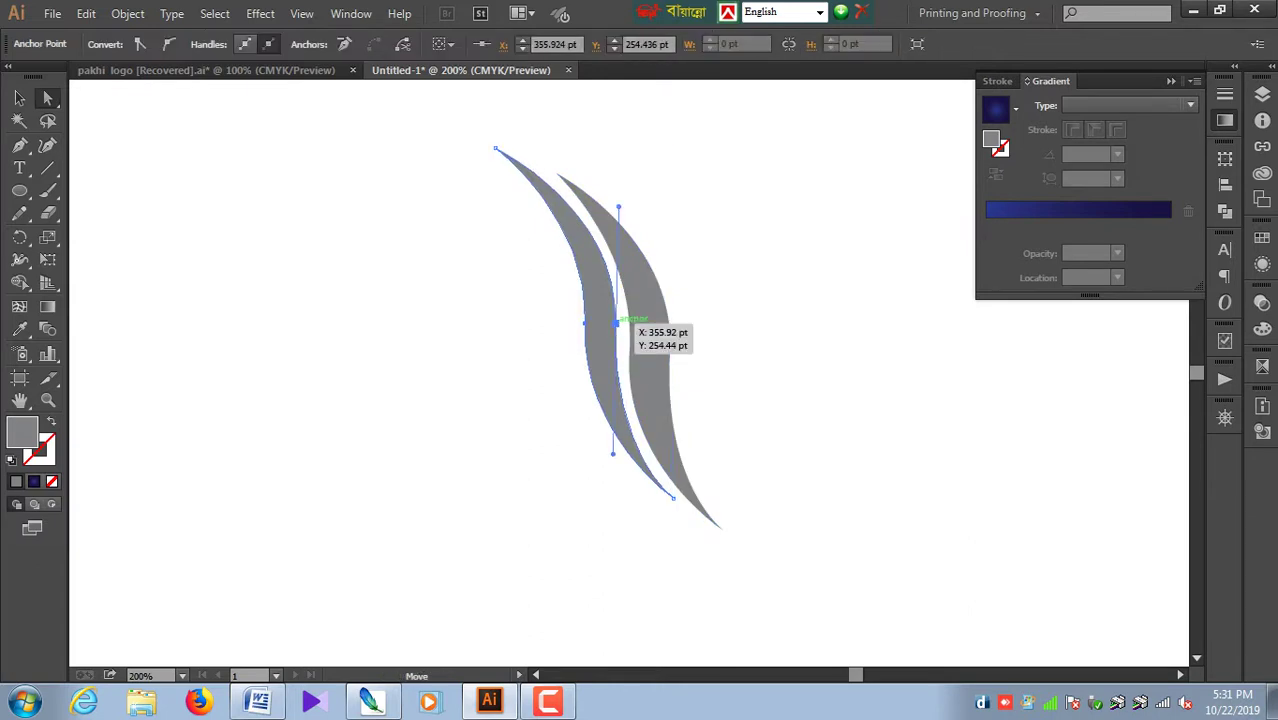
pyautogui.moveTo(616, 323); pyautogui.dragTo(617, 330)
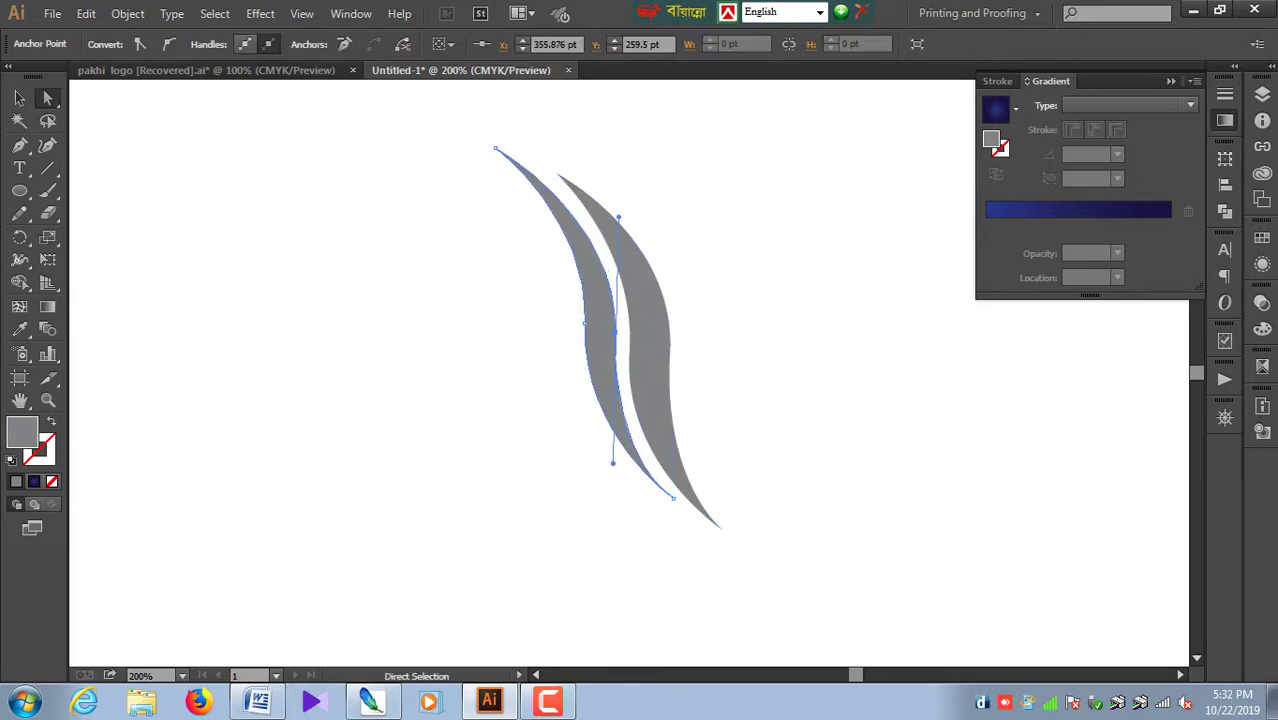
pyautogui.click(603, 388)
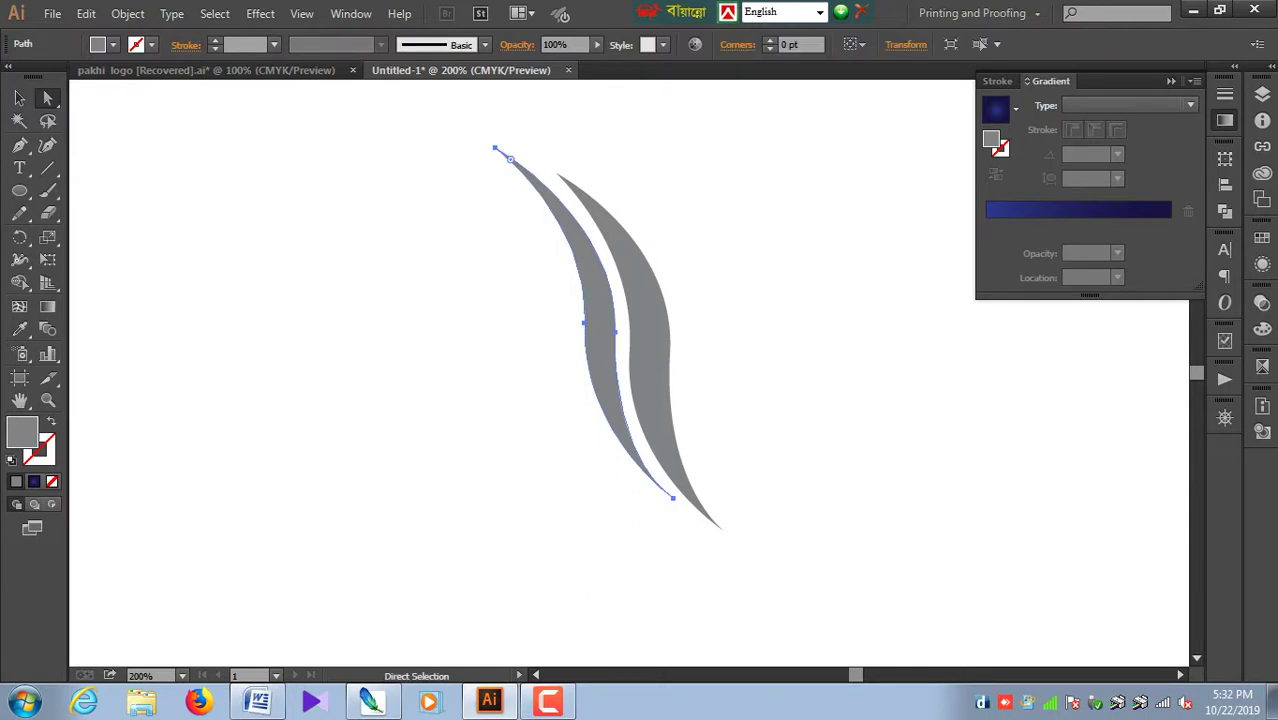
pyautogui.moveTo(616, 332); pyautogui.dragTo(621, 342)
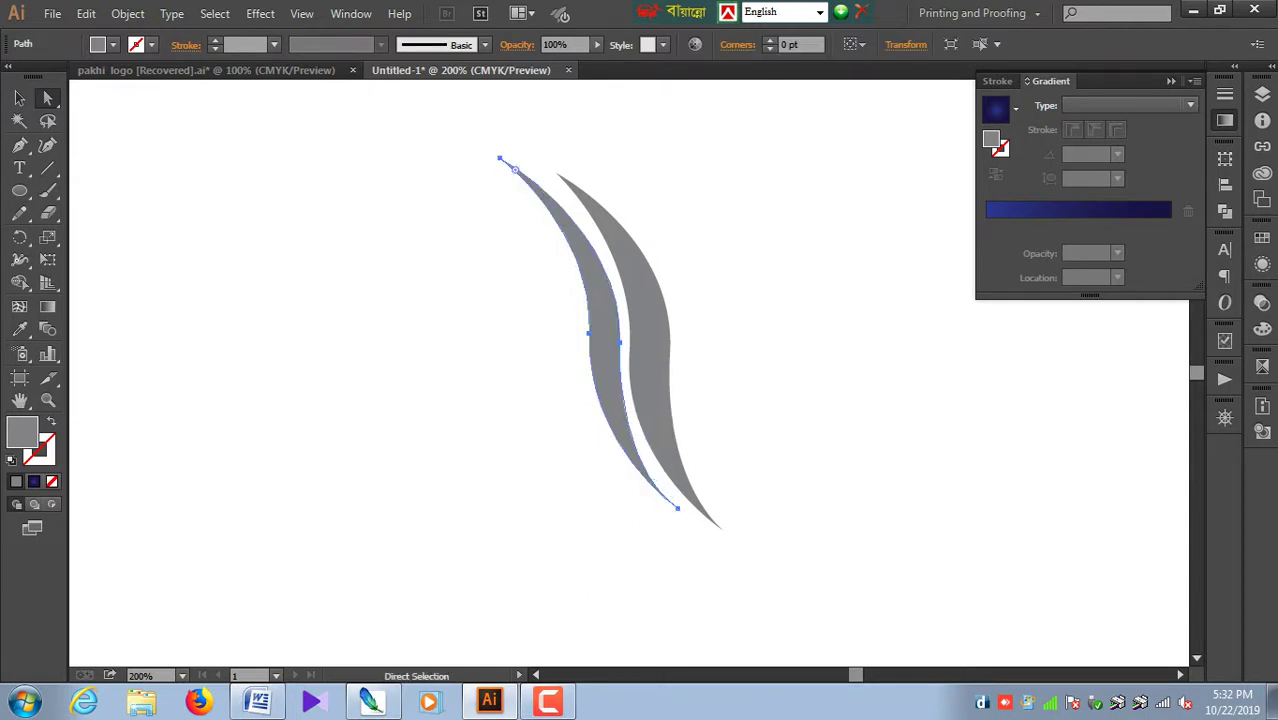
# Step: Move the left blade's bottom tip down-right and reshape its lower curve
pyautogui.click(677, 508)
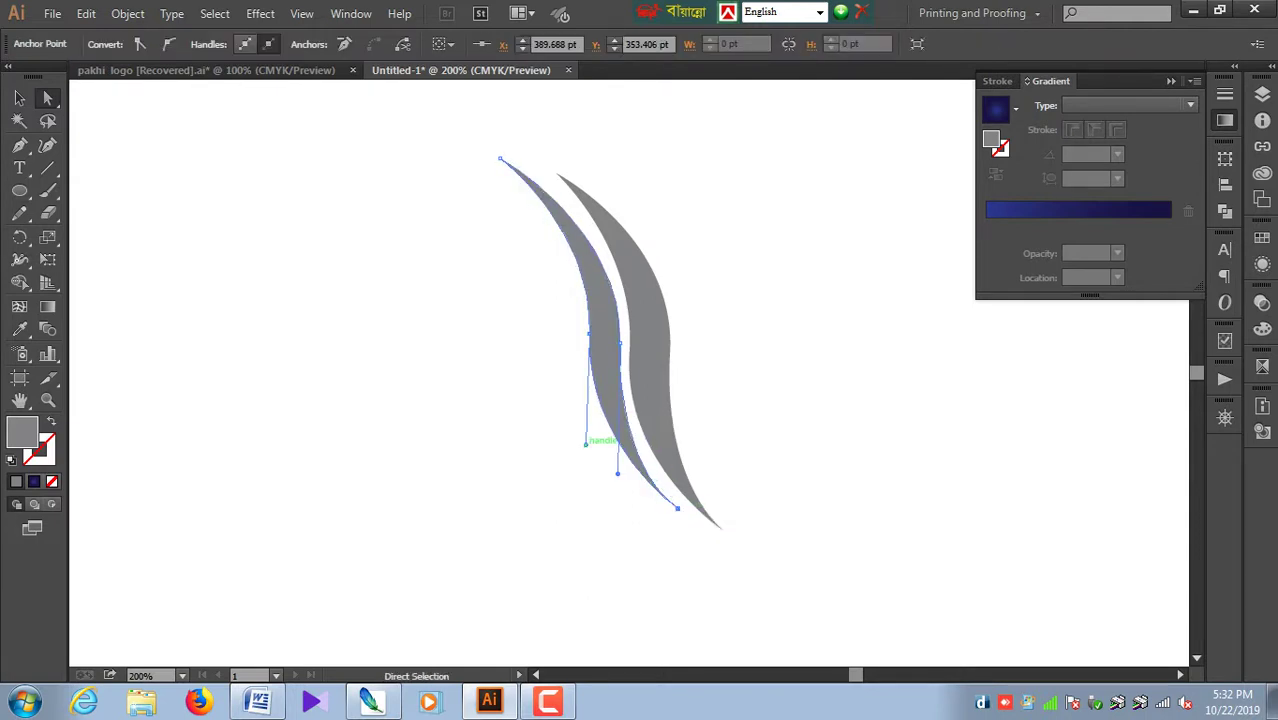
pyautogui.moveTo(586, 441); pyautogui.dragTo(583, 457)
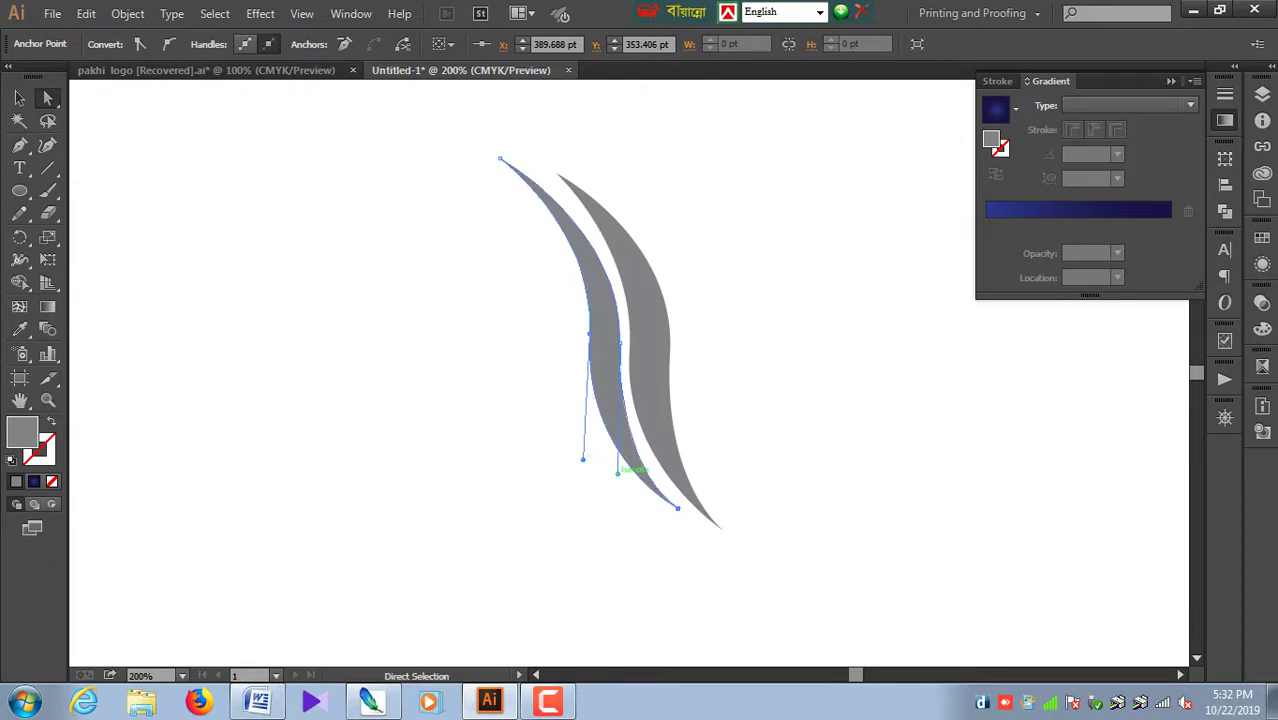
pyautogui.moveTo(617, 472); pyautogui.dragTo(625, 472)
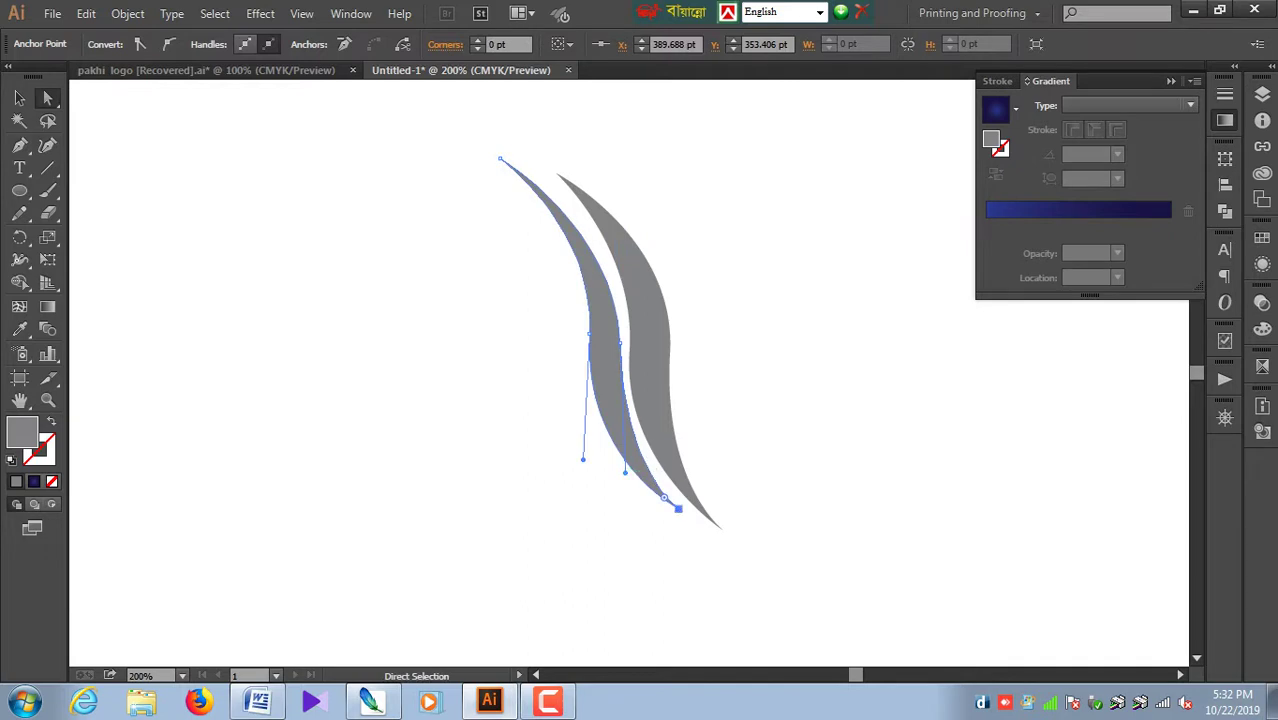
pyautogui.moveTo(678, 508); pyautogui.dragTo(711, 522)
pyautogui.hotkey('ctrl', 'shift', 'a')
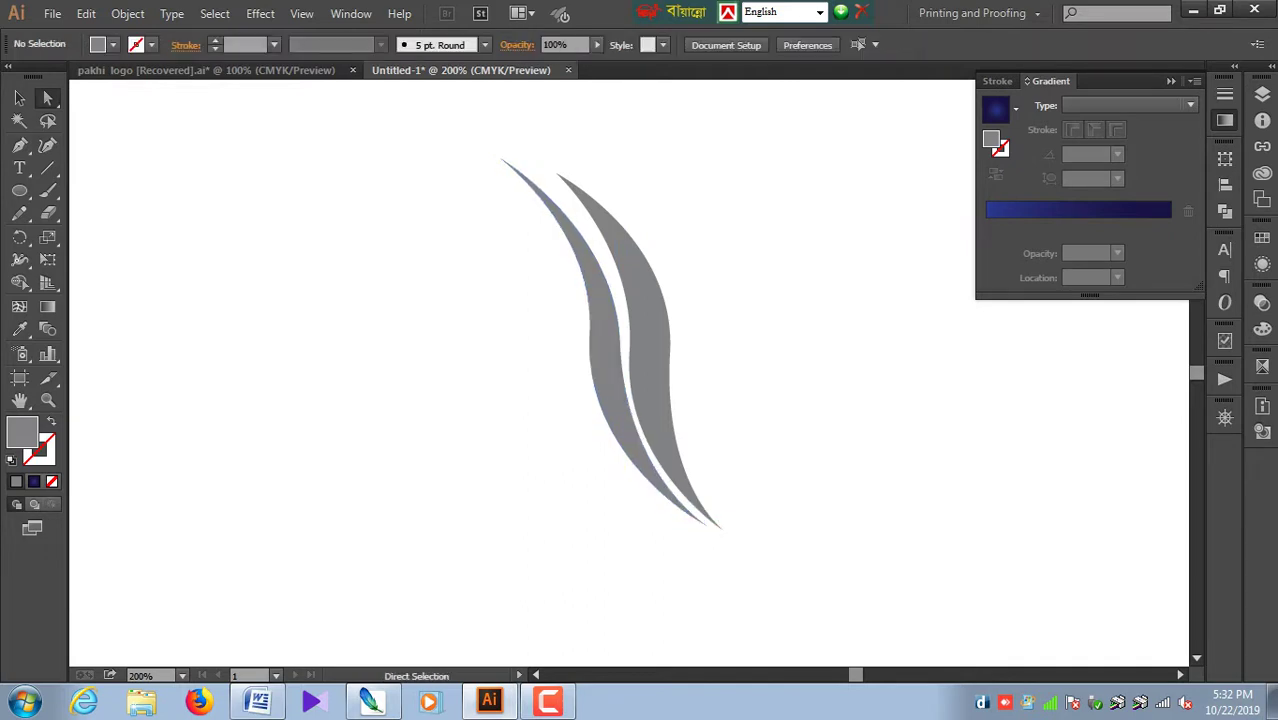
# Step: Smooth the left blade's curve through its middle point, then select both blades
pyautogui.click(588, 333)
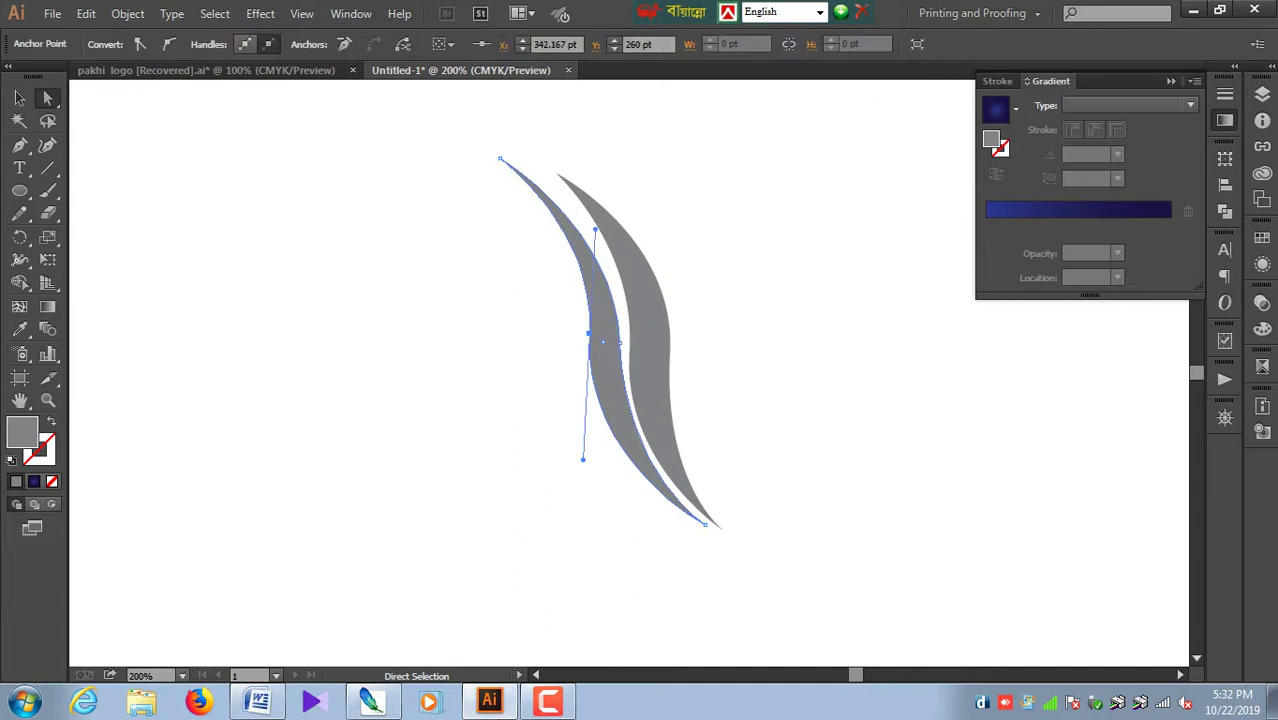
pyautogui.moveTo(583, 458); pyautogui.dragTo(578, 465)
pyautogui.moveTo(598, 230); pyautogui.dragTo(592, 241)
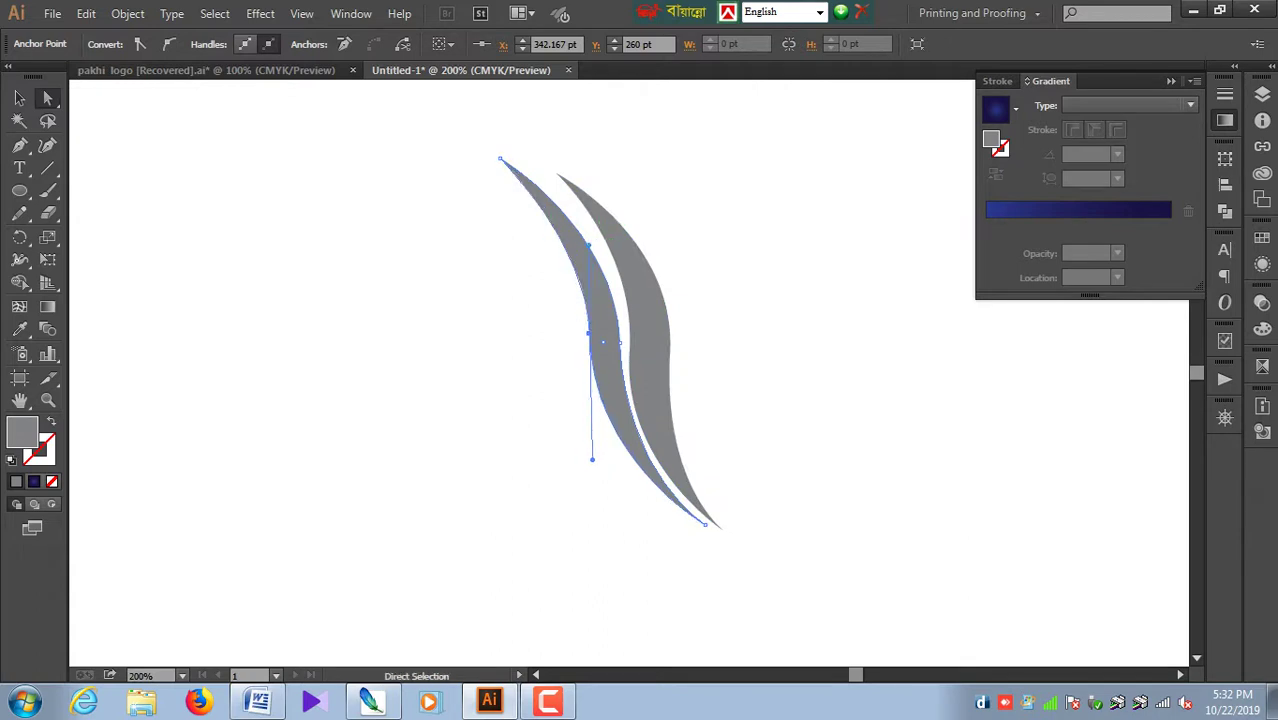
pyautogui.hotkey('ctrl', 'shift', 'a')
pyautogui.moveTo(600, 350); pyautogui.dragTo(508, 390)
pyautogui.hotkey('ctrl', 'a')
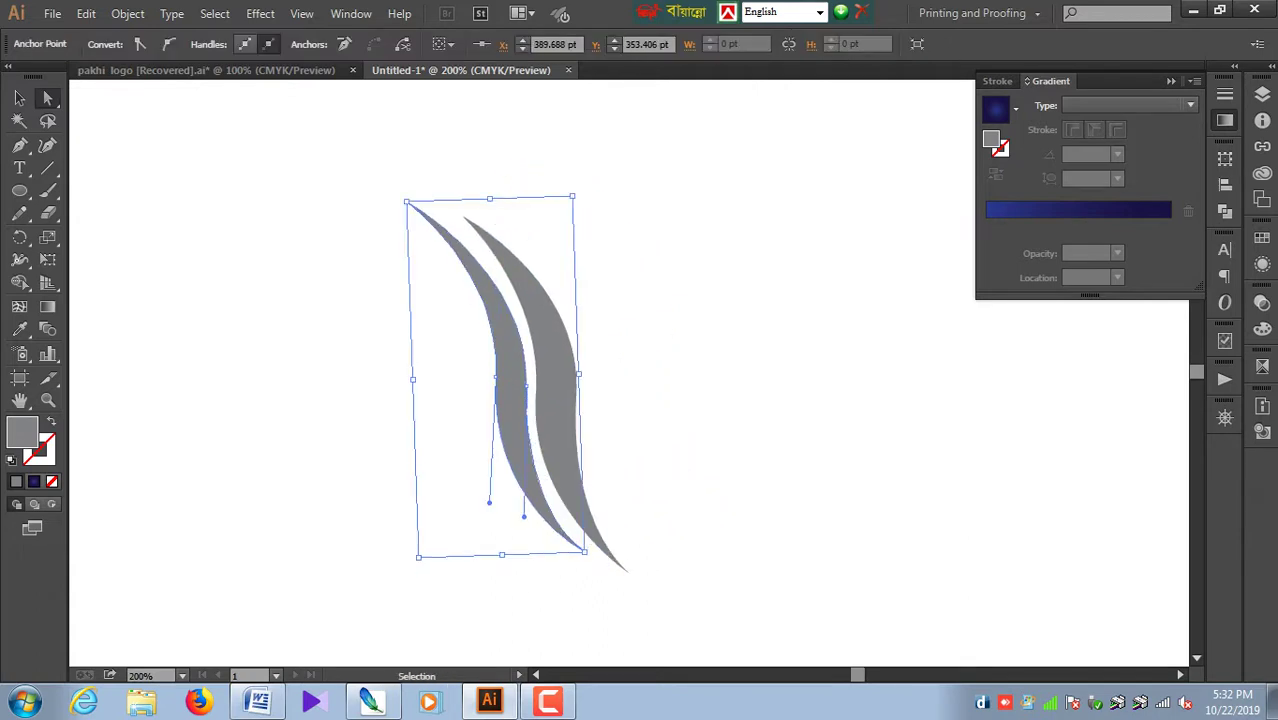
# Step: Shift the left blade slightly down and left with a drag and arrow-key nudges
pyautogui.hotkey('ctrl', 'shift', 'a')
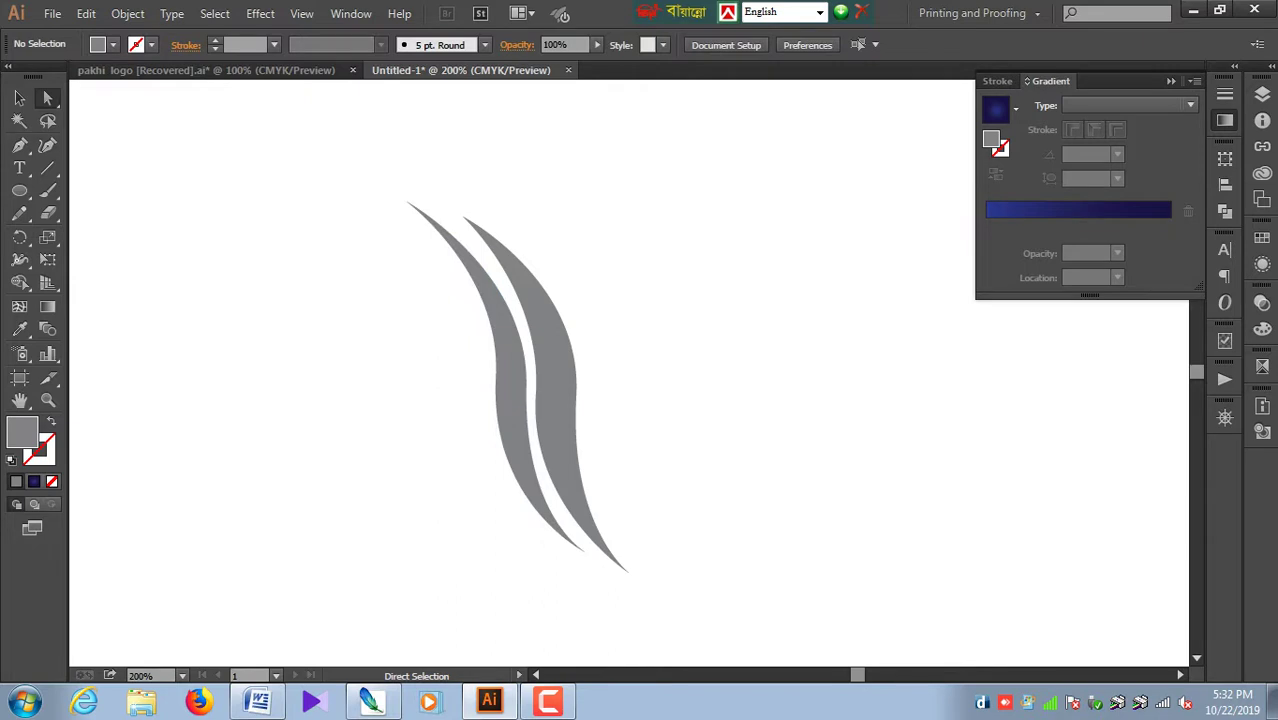
pyautogui.hotkey('ctrl', '=')
pyautogui.keyDown('ctrl'); pyautogui.click(515, 430); pyautogui.keyUp('ctrl')
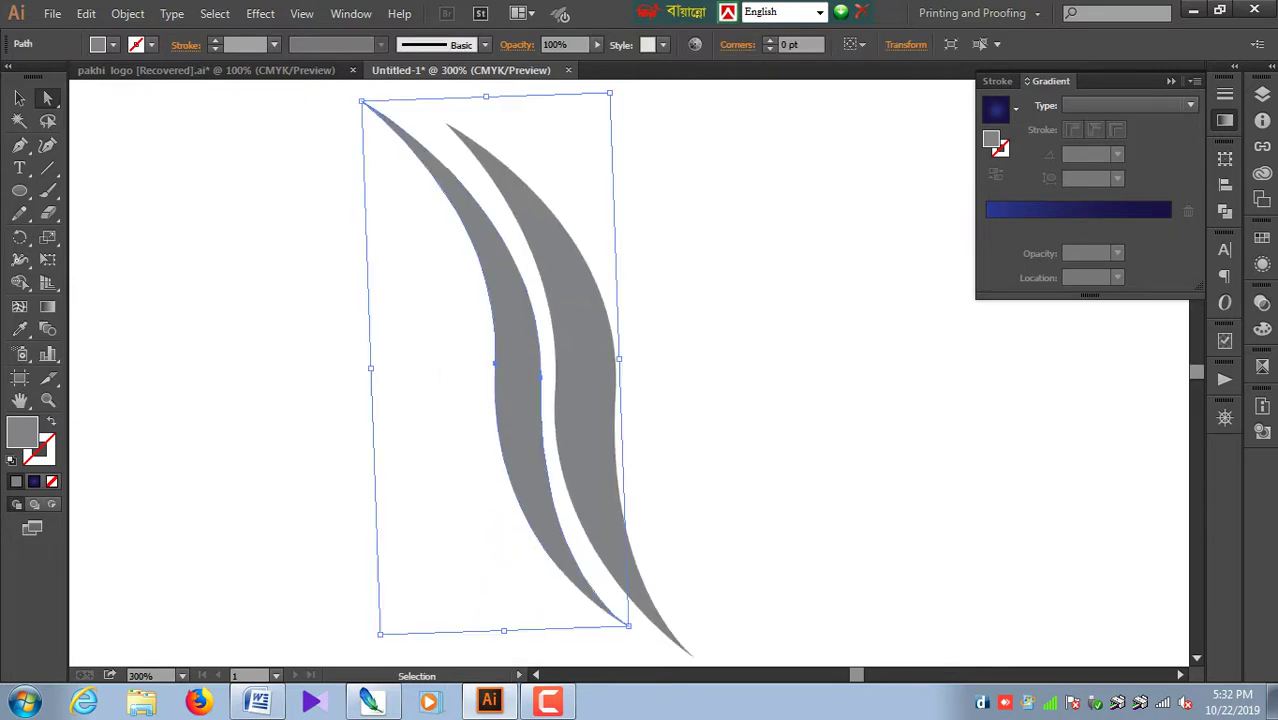
pyautogui.press('a')
pyautogui.hotkey('ctrl', 'z')
pyautogui.hotkey('ctrl', 'shift', 'a')
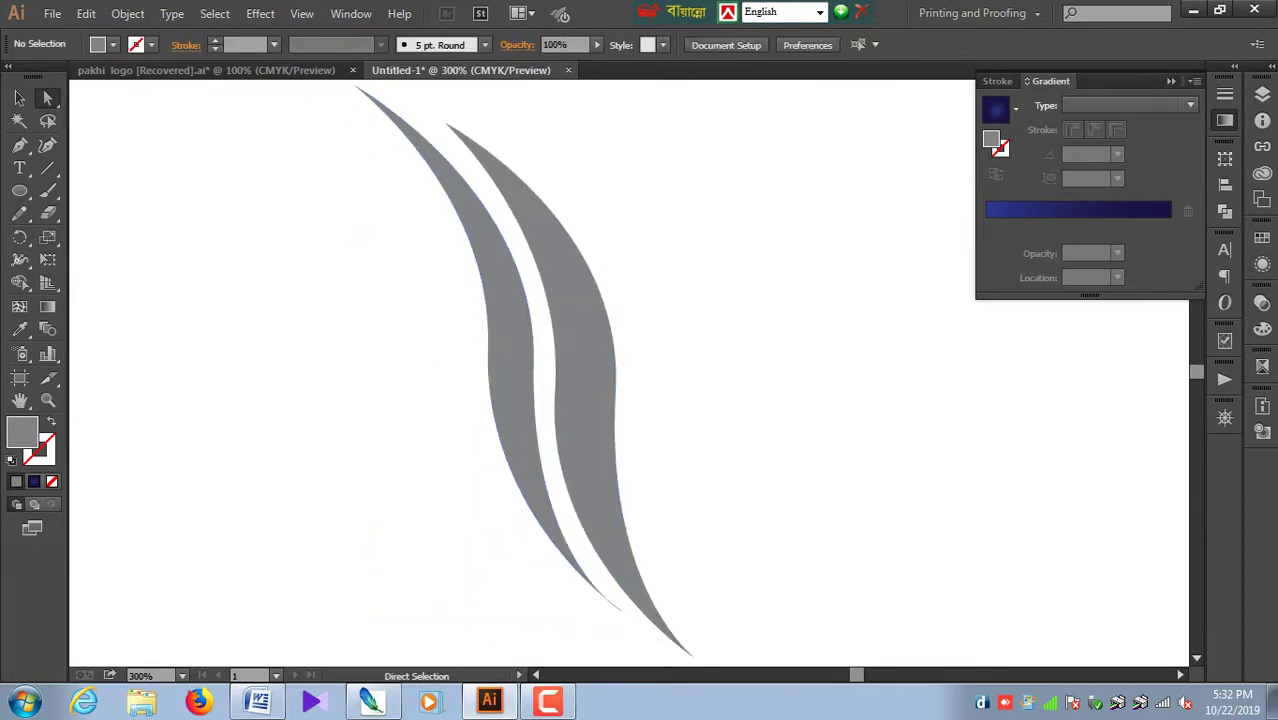
pyautogui.hotkey('ctrl', '-')
pyautogui.moveTo(560, 364); pyautogui.dragTo(575, 398)
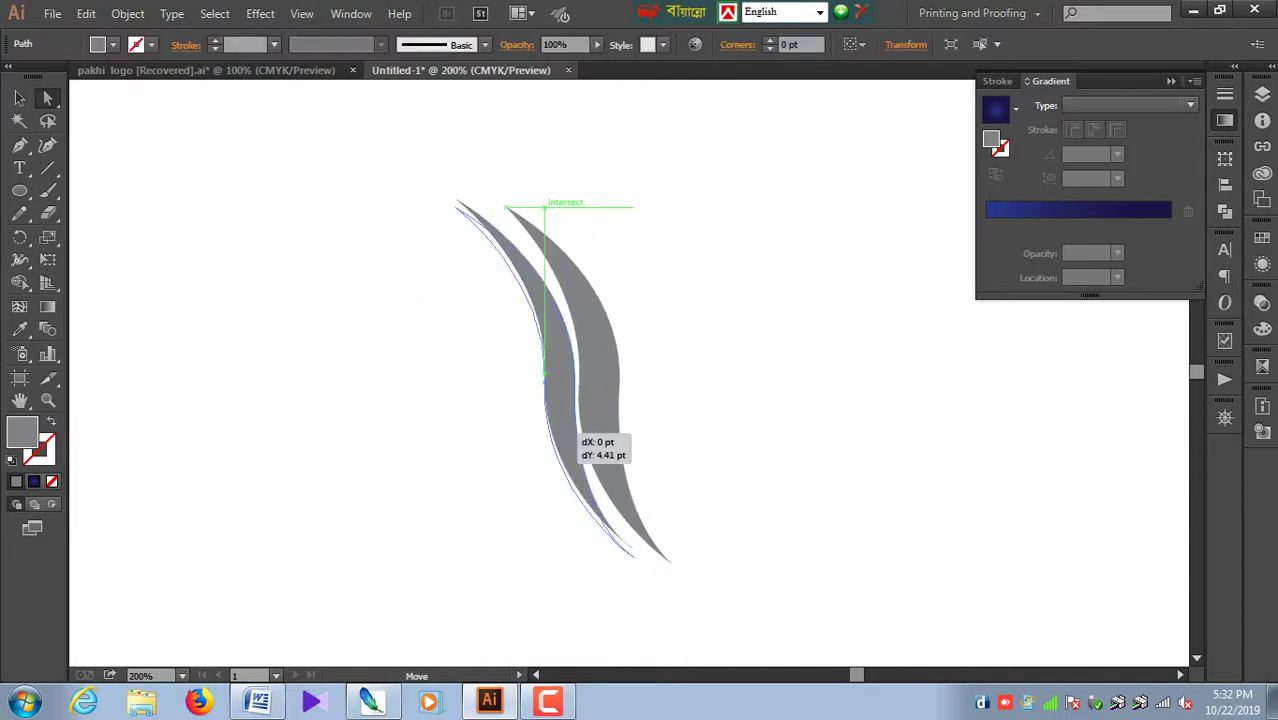
pyautogui.press('Left')
pyautogui.press('Down')
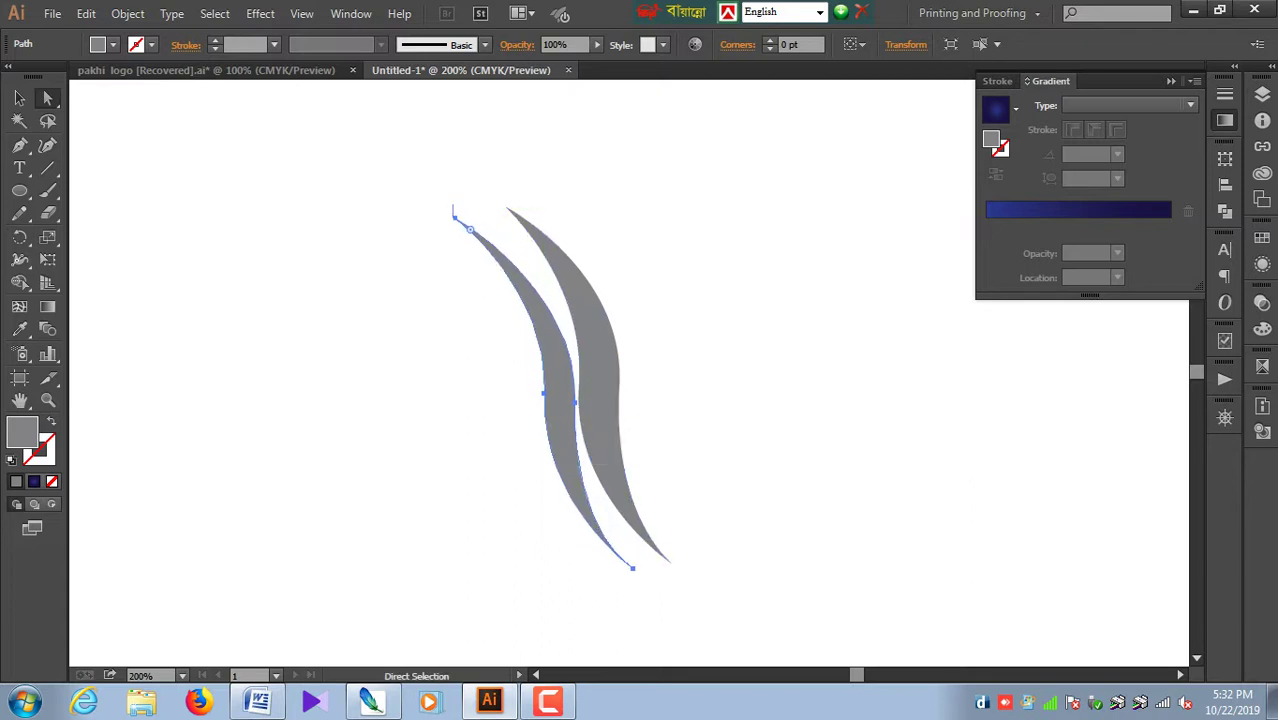
pyautogui.press('Left')
pyautogui.press('Down')
# Step: Move the left blade's bottom tip right and reshape its lower curve beside the right blade
pyautogui.moveTo(629, 569); pyautogui.dragTo(640, 562)
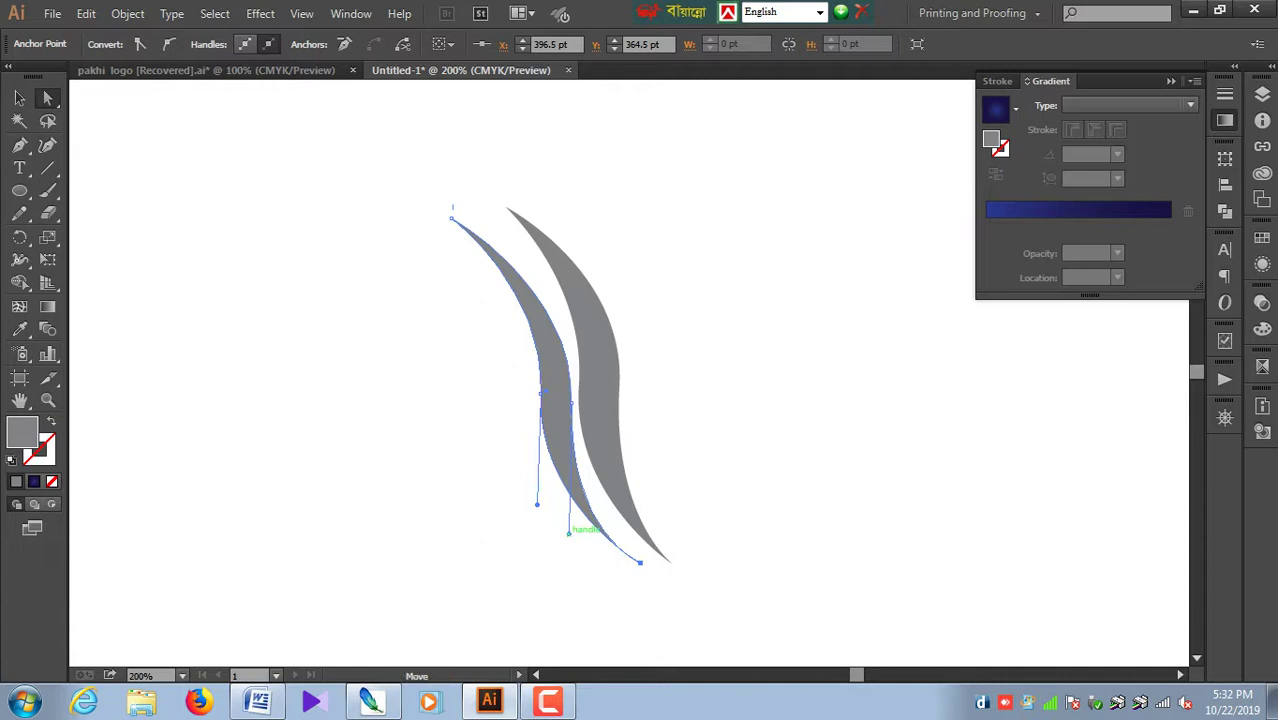
pyautogui.moveTo(569, 533); pyautogui.dragTo(582, 533)
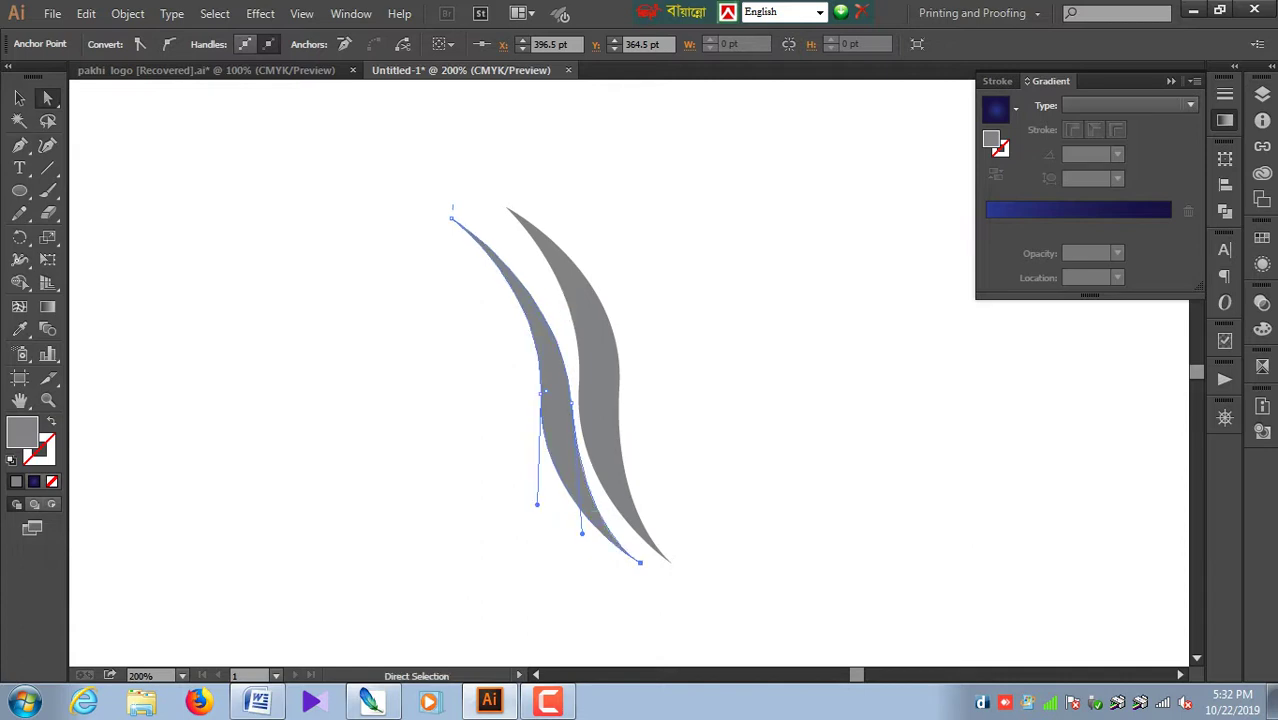
pyautogui.hotkey('ctrl', '=')
pyautogui.hscroll(-2, 640, 370)
# Step: At 400% zoom, nudge the whole left blade up slightly
pyautogui.hotkey('ctrl', 'shift', 'a')
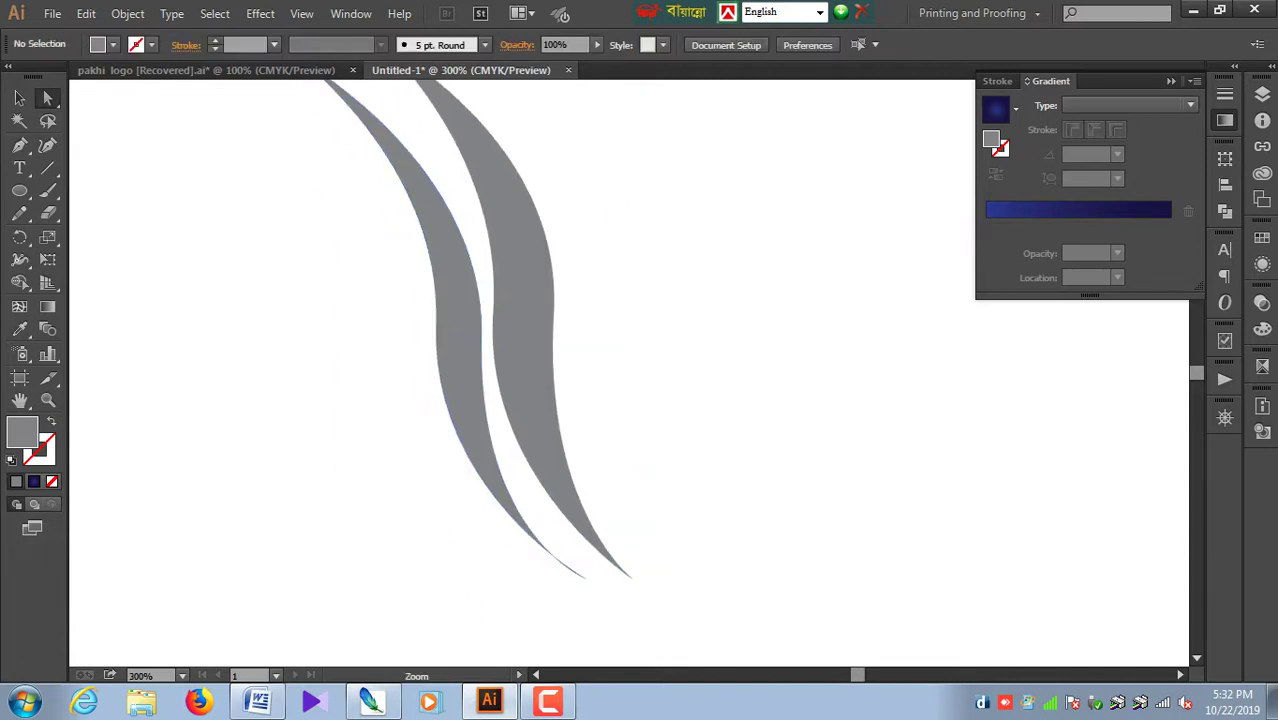
pyautogui.hotkey('ctrl', '=')
pyautogui.click(405, 300)
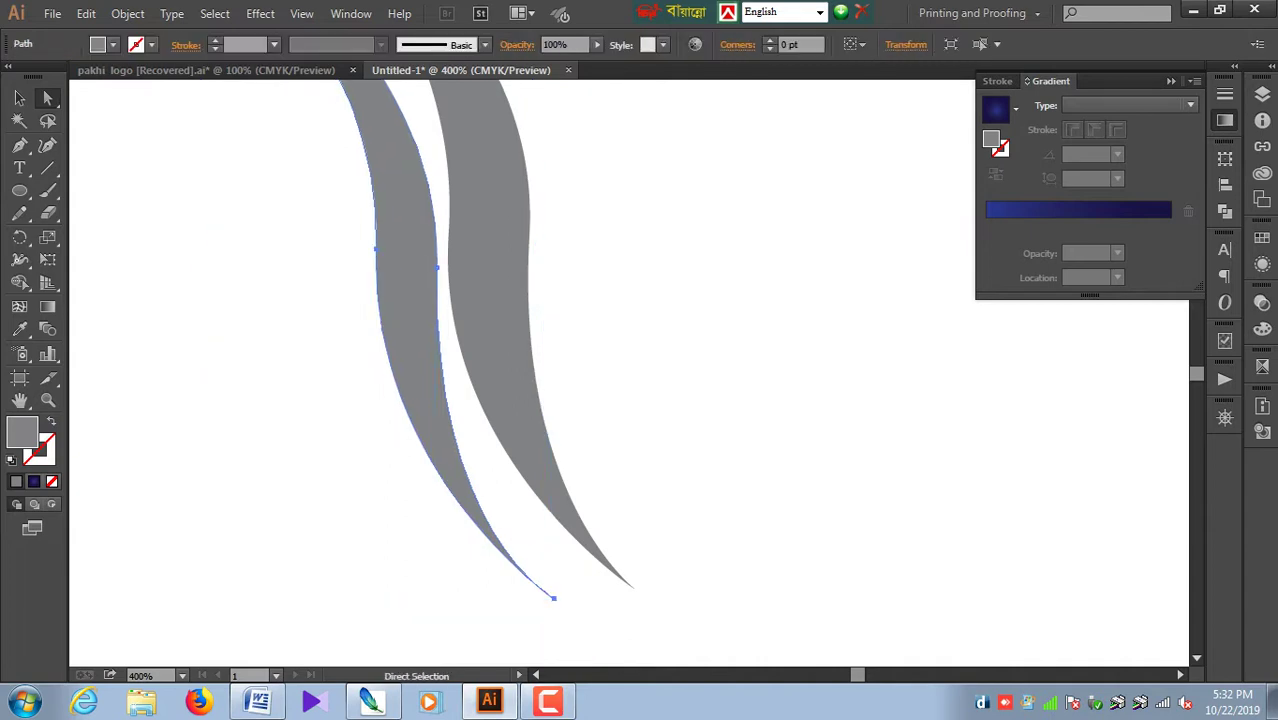
pyautogui.press('v')
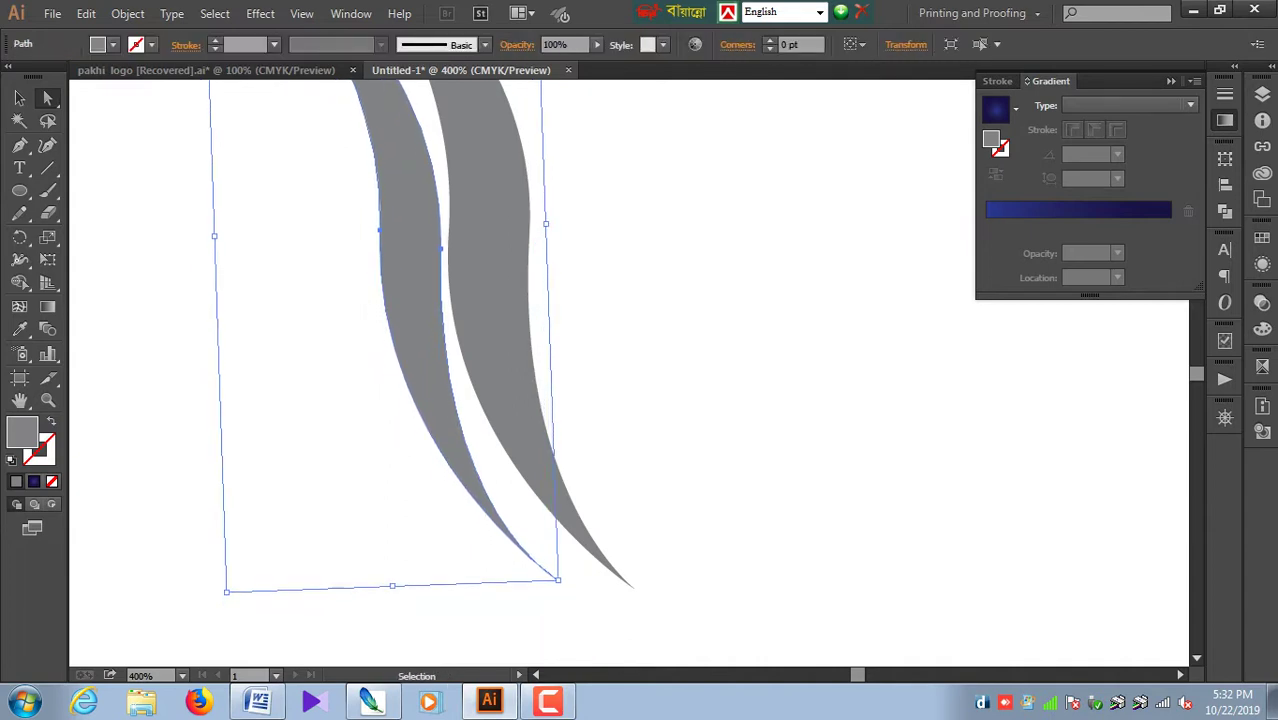
pyautogui.press('Up')
pyautogui.press('Up')
pyautogui.press('Up')
# Step: Move the left blade's bottom tip right to about X 400.75 pt, beside the right blade
pyautogui.press('a')
pyautogui.hotkey('ctrl', 'shift', 'a')
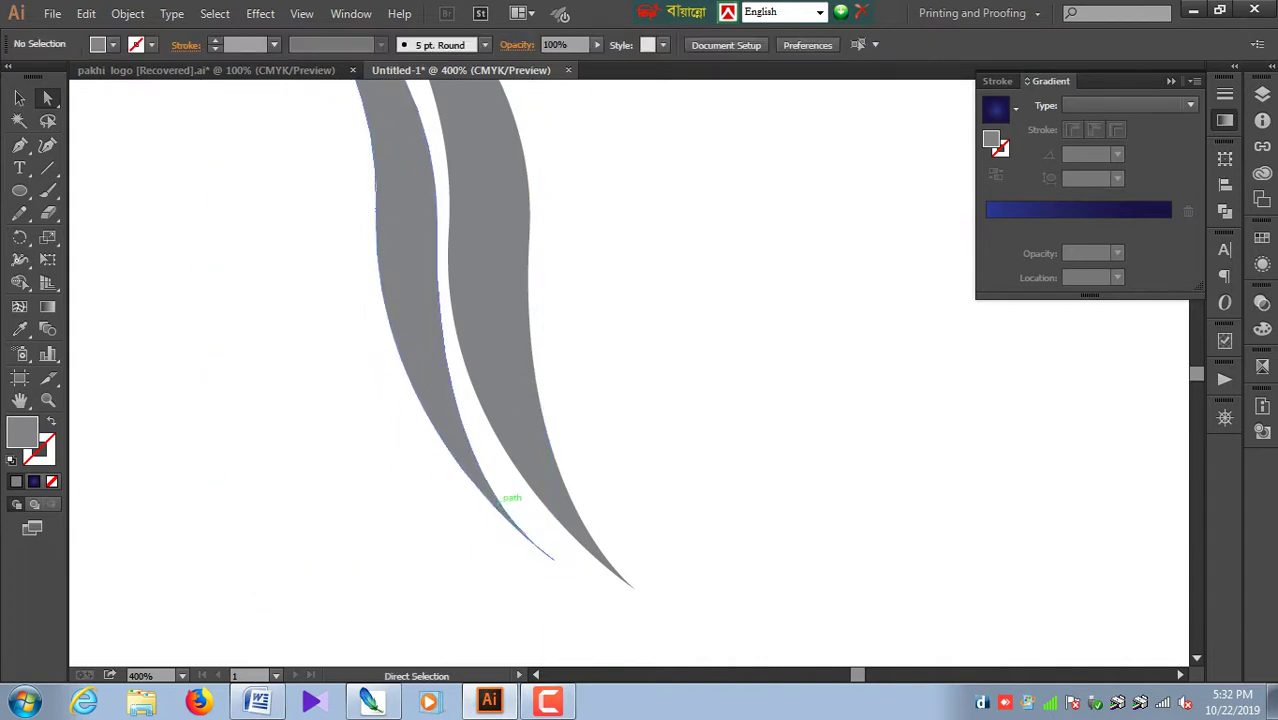
pyautogui.moveTo(553, 557); pyautogui.dragTo(567, 560)
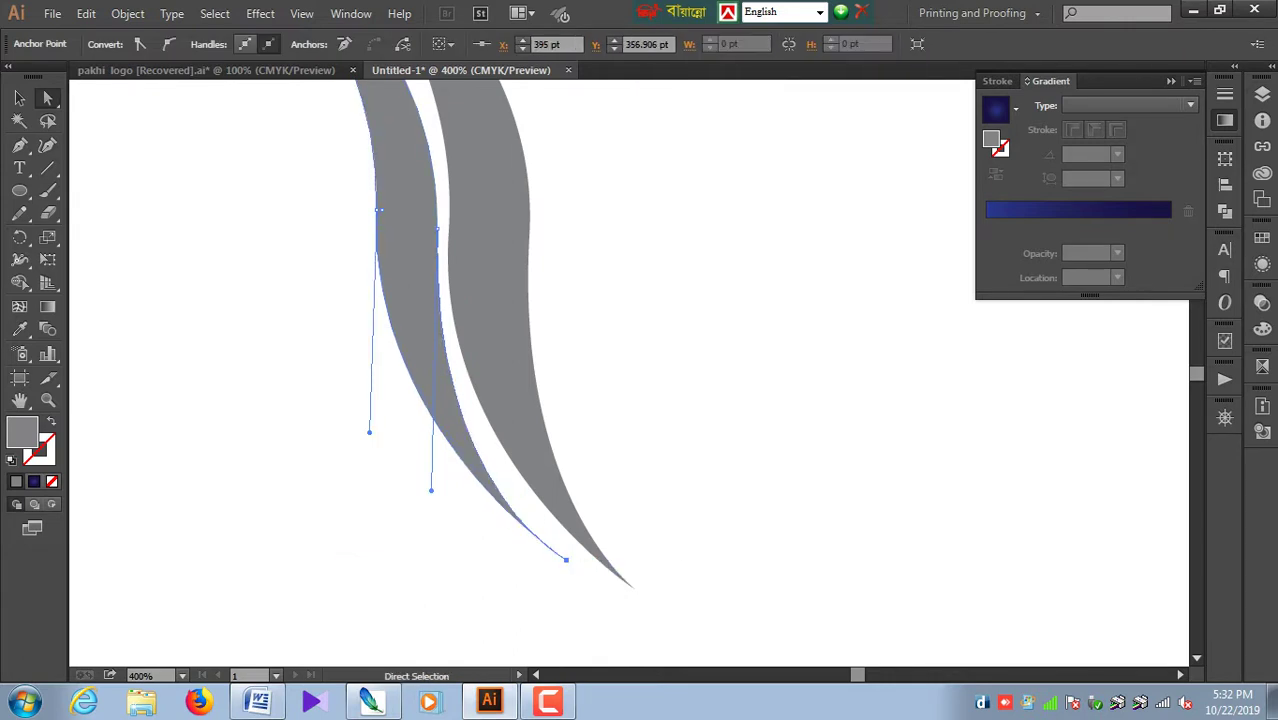
pyautogui.click(567, 560)
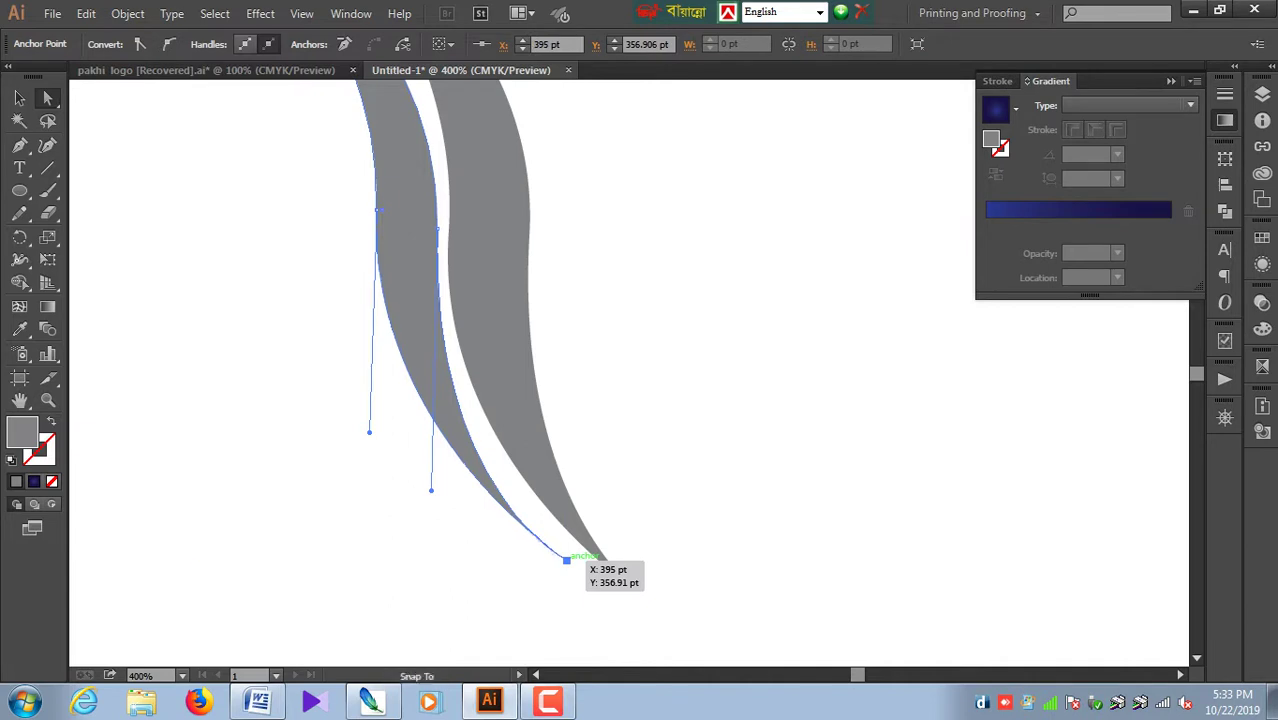
pyautogui.moveTo(567, 560)
pyautogui.mouseDown()
pyautogui.moveTo(597, 559)
pyautogui.moveTo(585, 557)
pyautogui.mouseUp()
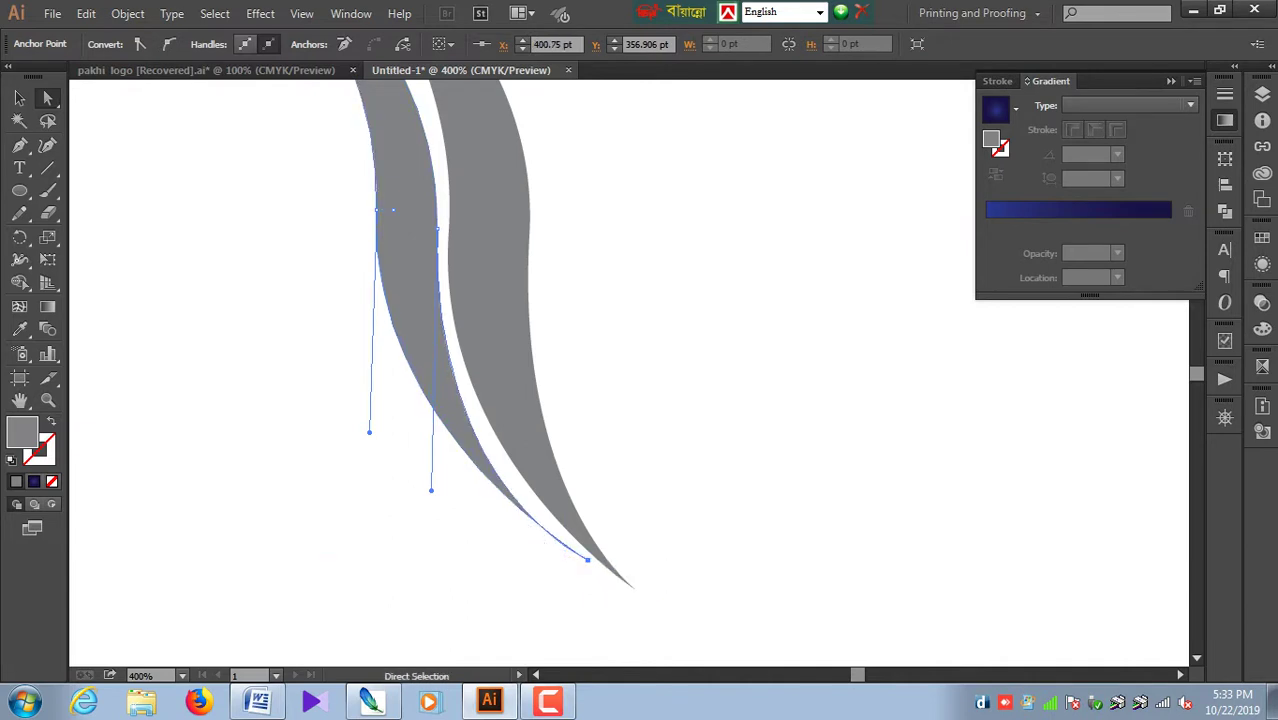
pyautogui.hotkey('ctrl', 'shift', 'a')
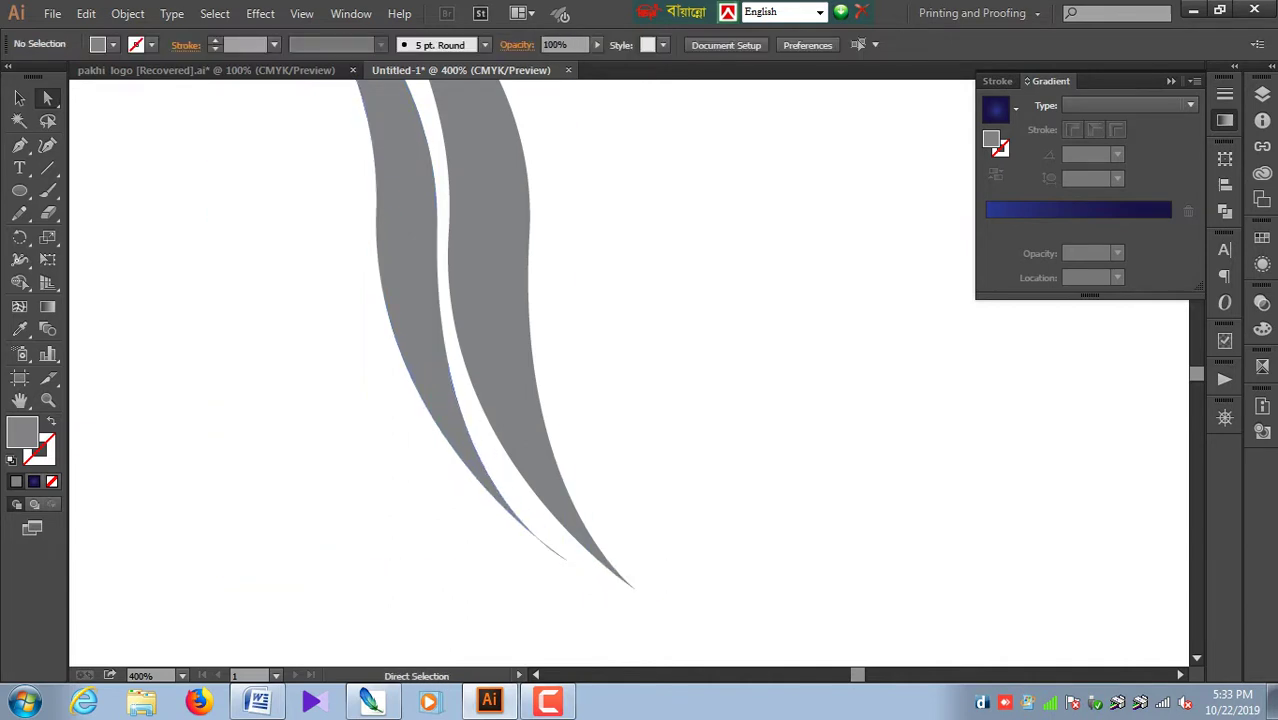
pyautogui.hotkey('ctrl', '-')
pyautogui.moveTo(520, 300); pyautogui.dragTo(520, 424)
# Step: Shift the left blade slightly and tilt it a little counterclockwise
pyautogui.click(500, 420)
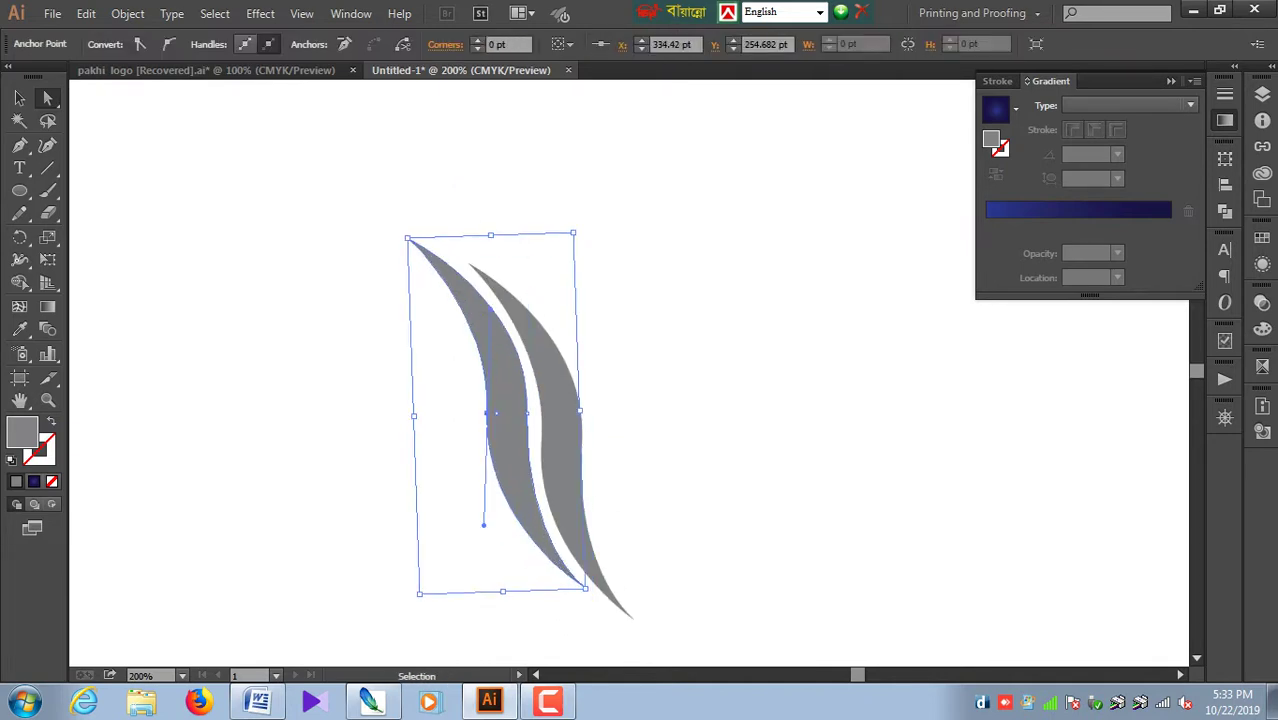
pyautogui.press('ctrl')
pyautogui.hotkey('ctrl', 'shift', 'a')
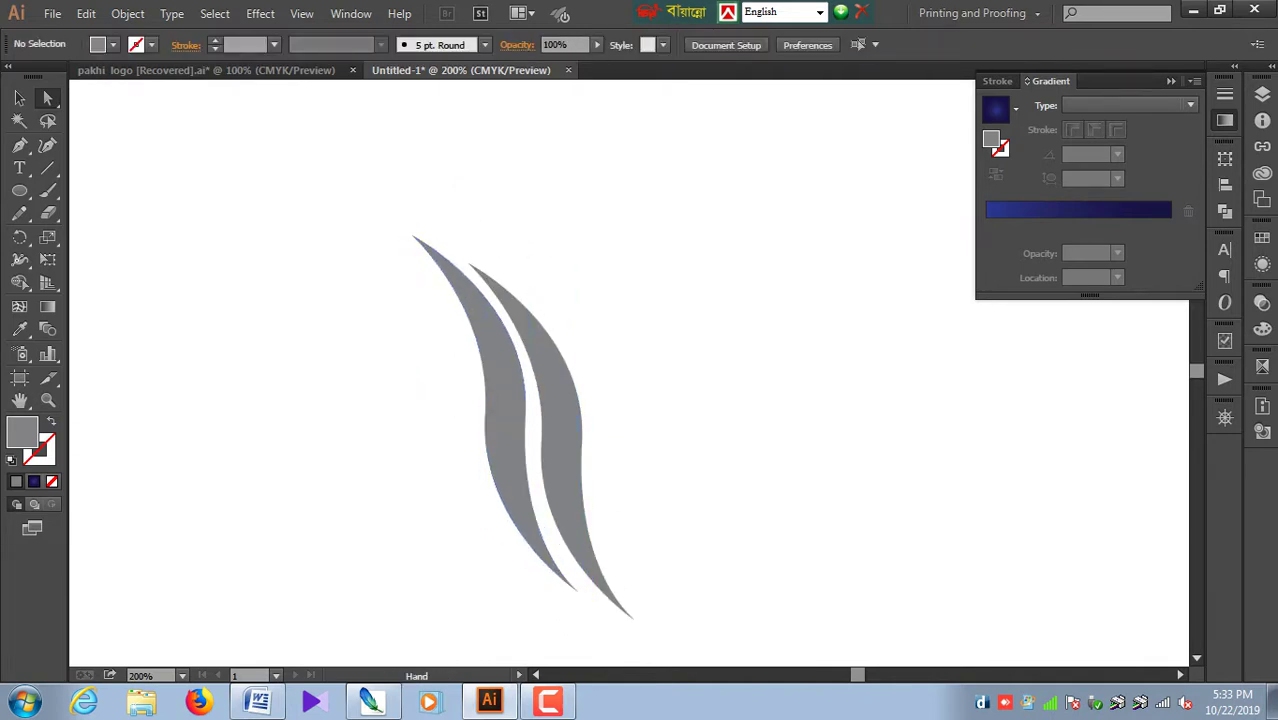
pyautogui.moveTo(520, 420); pyautogui.dragTo(507, 402)
pyautogui.click(490, 400)
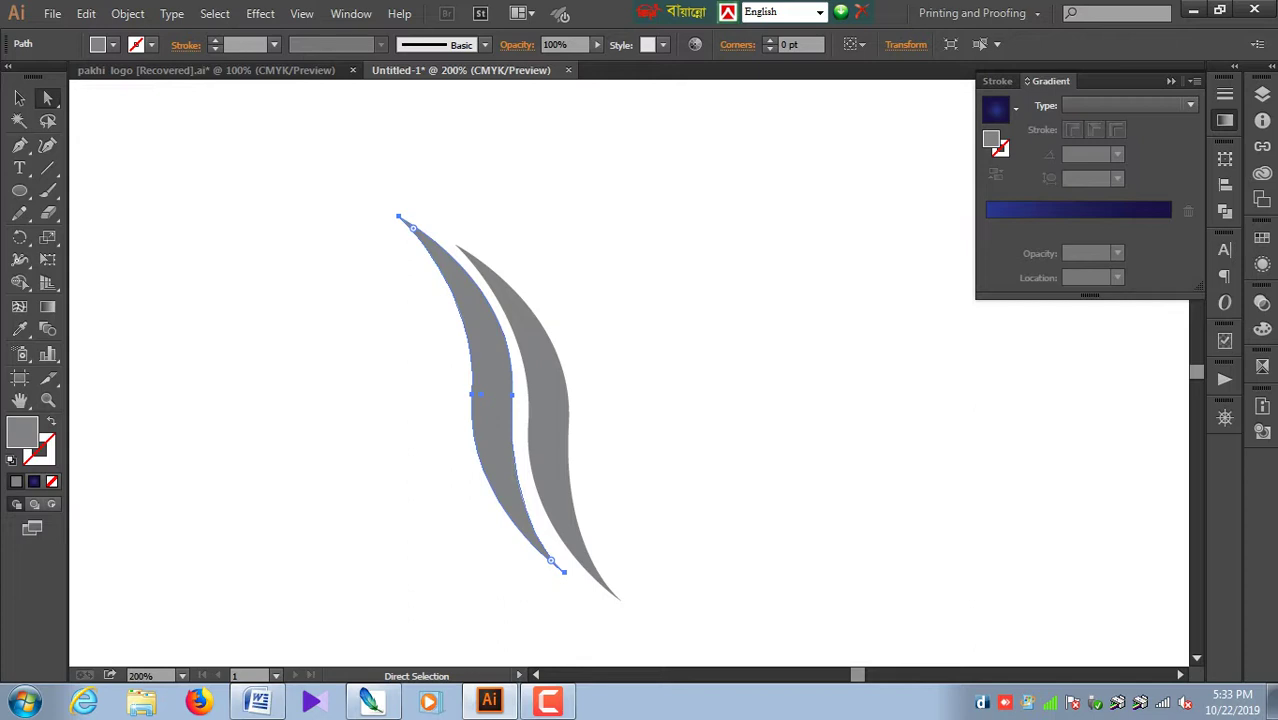
pyautogui.moveTo(510, 390); pyautogui.dragTo(514, 390)
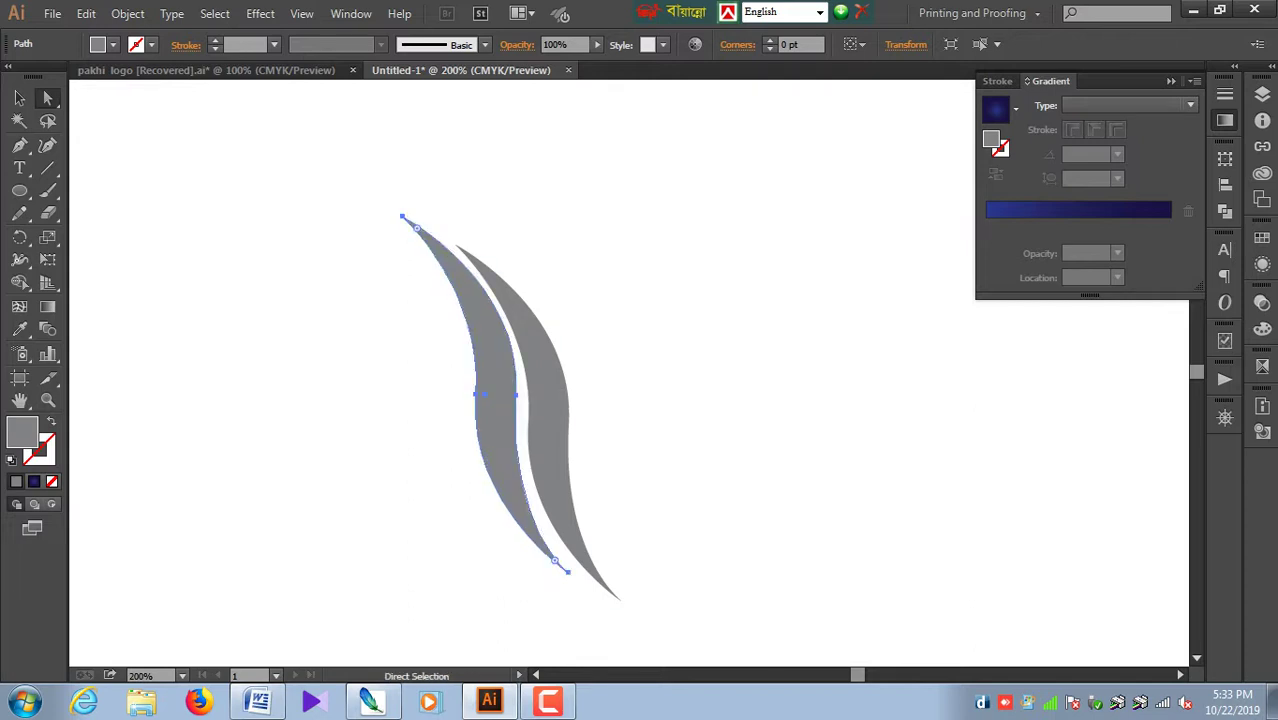
pyautogui.press('v')
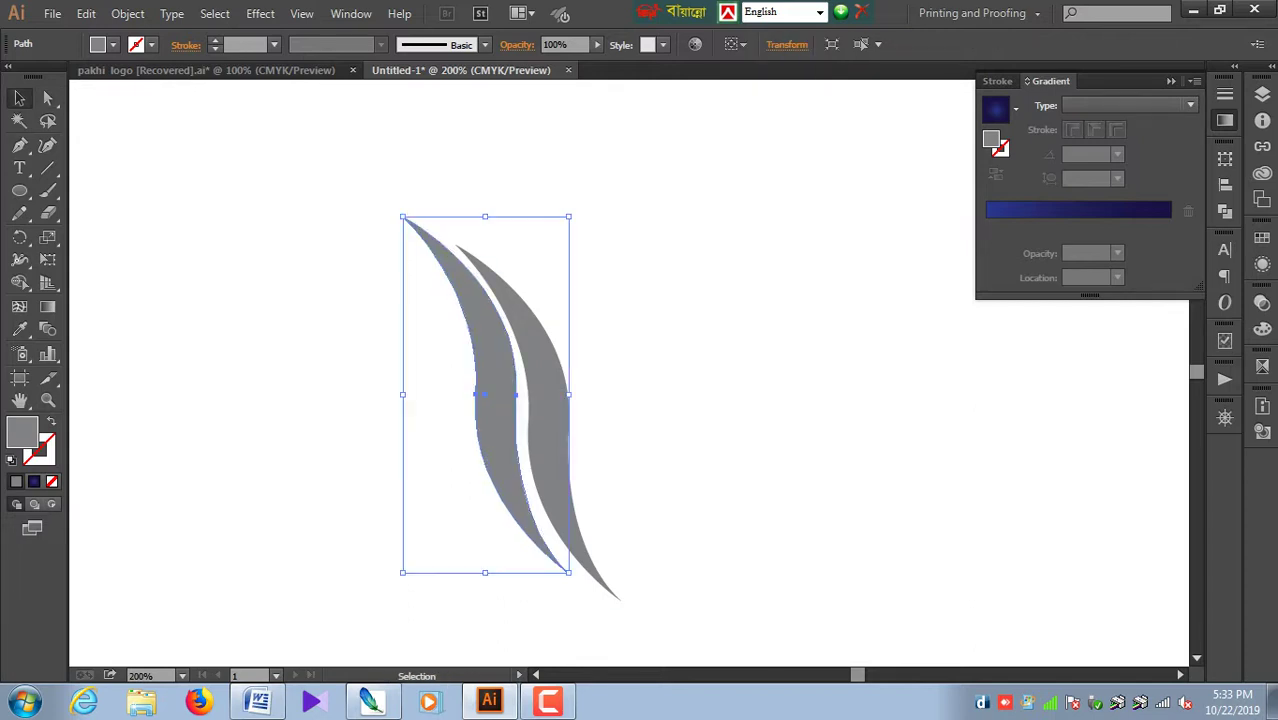
pyautogui.moveTo(582, 206); pyautogui.dragTo(578, 200)
pyautogui.press('Left')
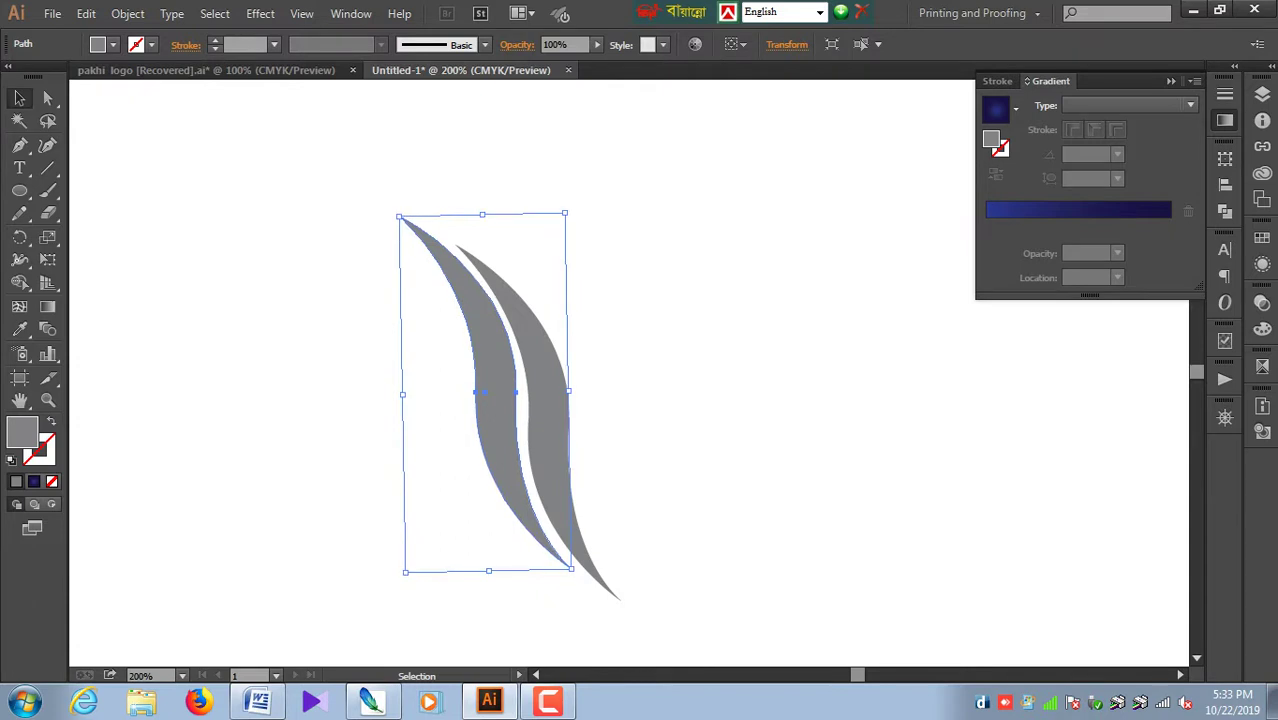
pyautogui.press('Up')
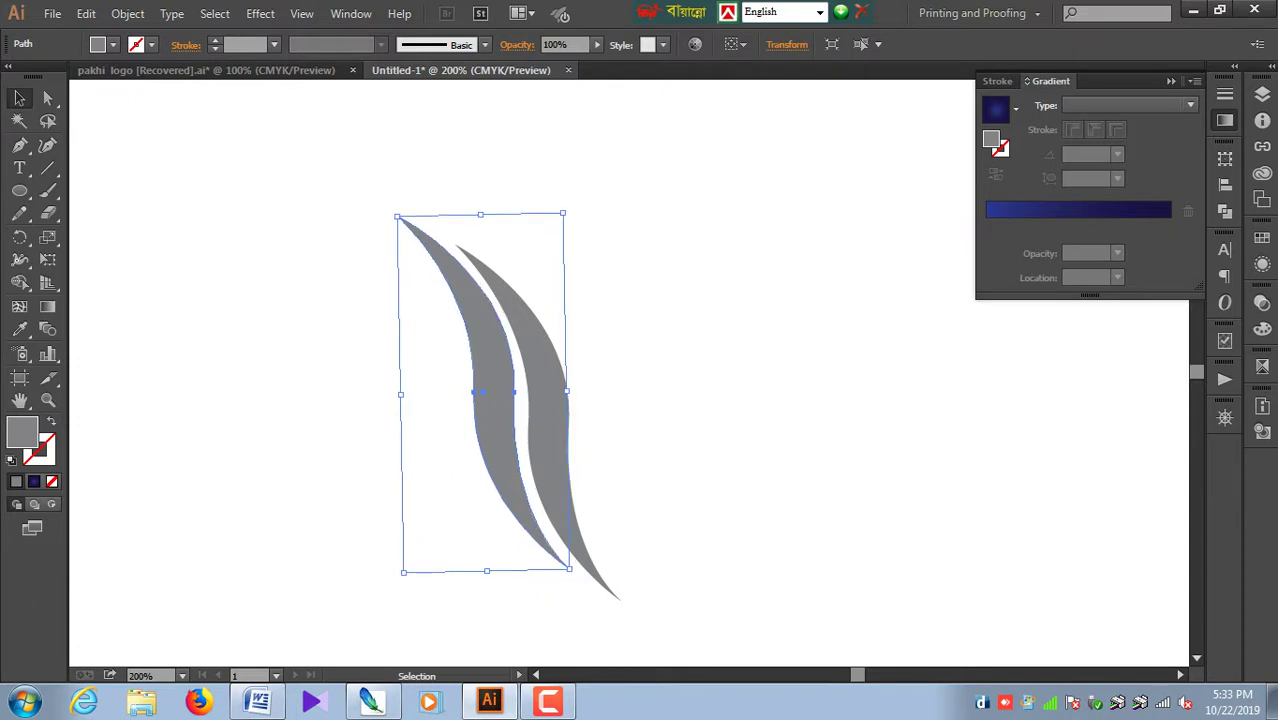
pyautogui.moveTo(584, 208); pyautogui.dragTo(586, 206)
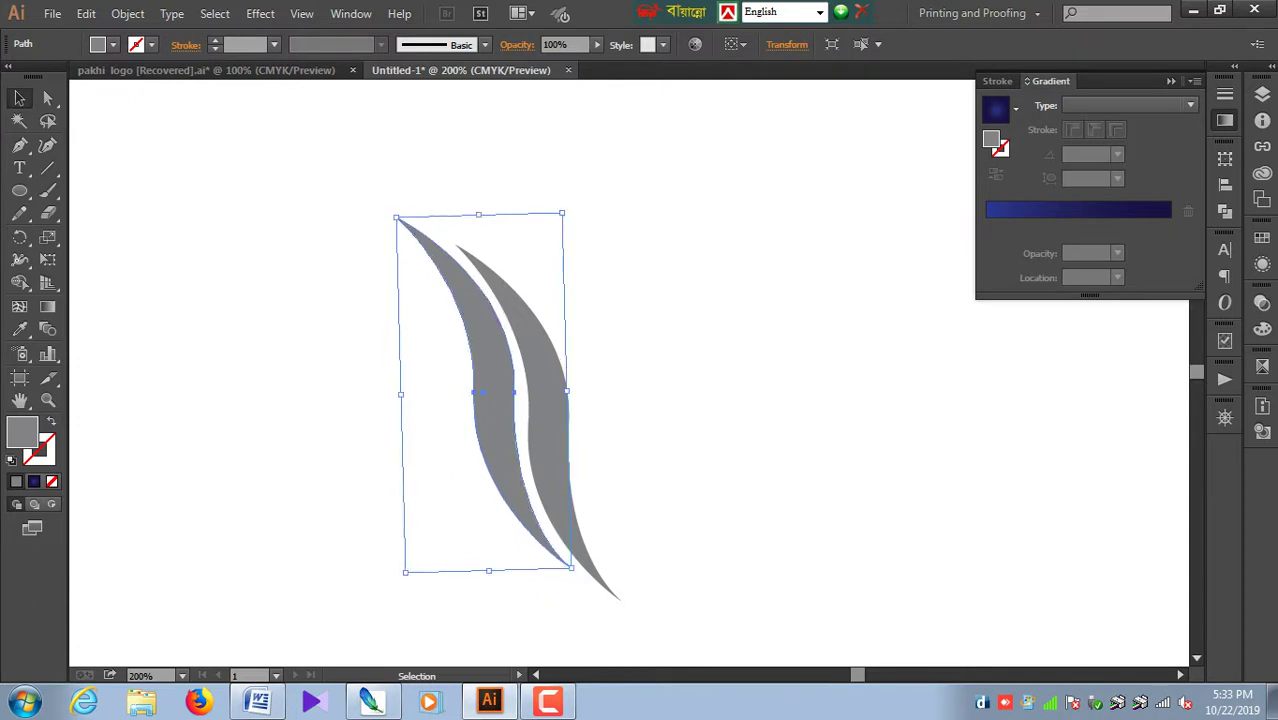
# Step: Add two anchor points near the left blade's top tip
pyautogui.hotkey('ctrl', 'shift', 'a')
pyautogui.hotkey('ctrl', 'a')
pyautogui.hotkey('ctrl', 'shift', 'a')
pyautogui.hotkey('ctrl', '=')
pyautogui.moveTo(431, 223); pyautogui.dragTo(613, 391)
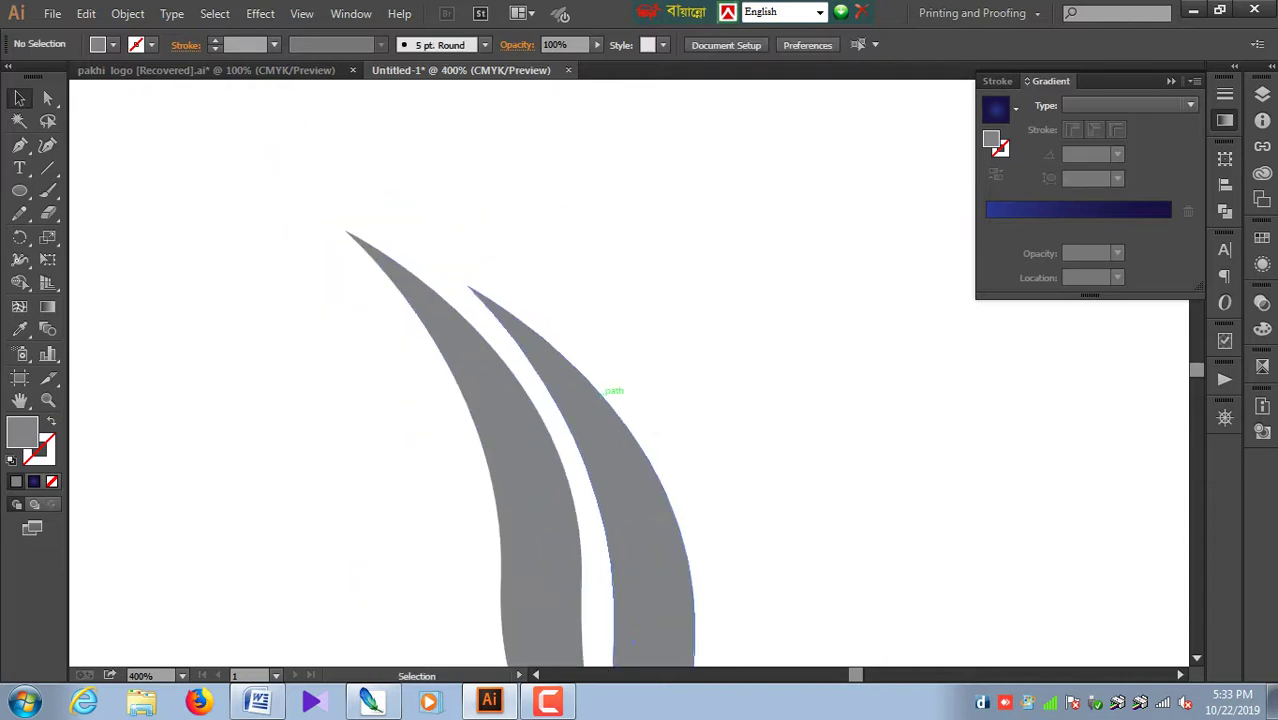
pyautogui.click(613, 391)
pyautogui.hotkey('ctrl', '=')
pyautogui.hotkey('ctrl', 'alt', '[')
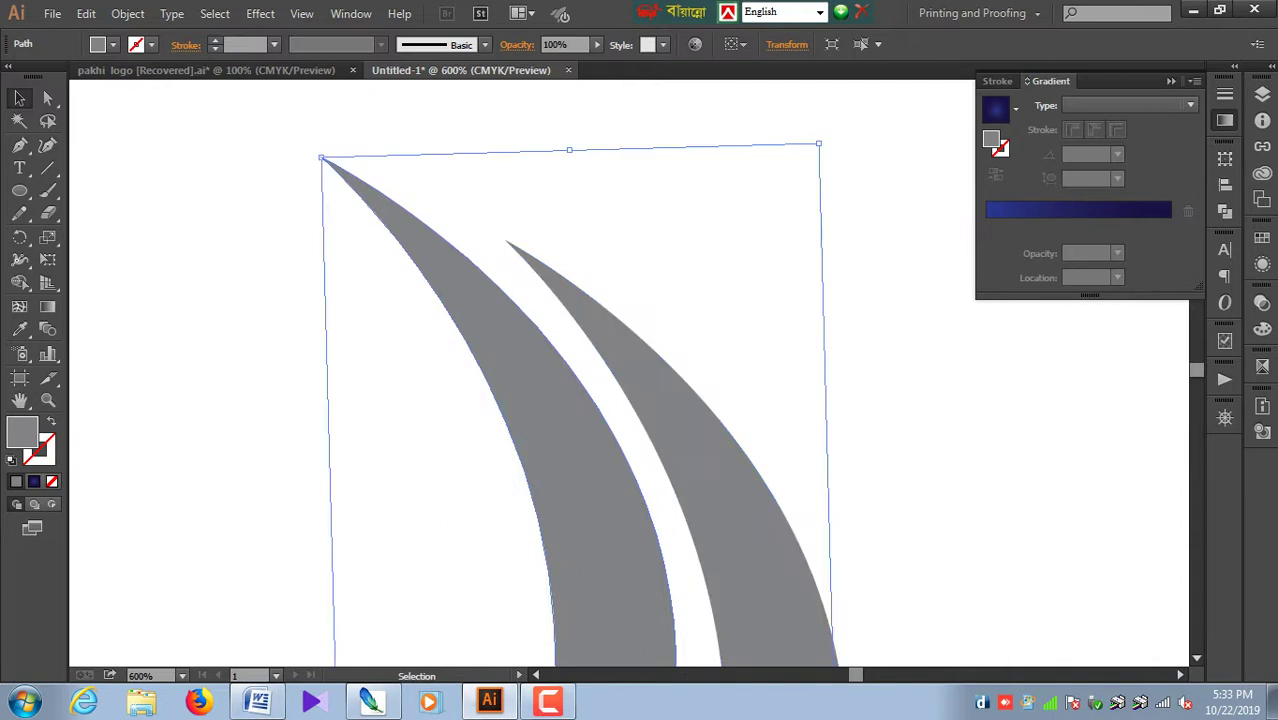
pyautogui.moveTo(19, 145); pyautogui.dragTo(100, 166)
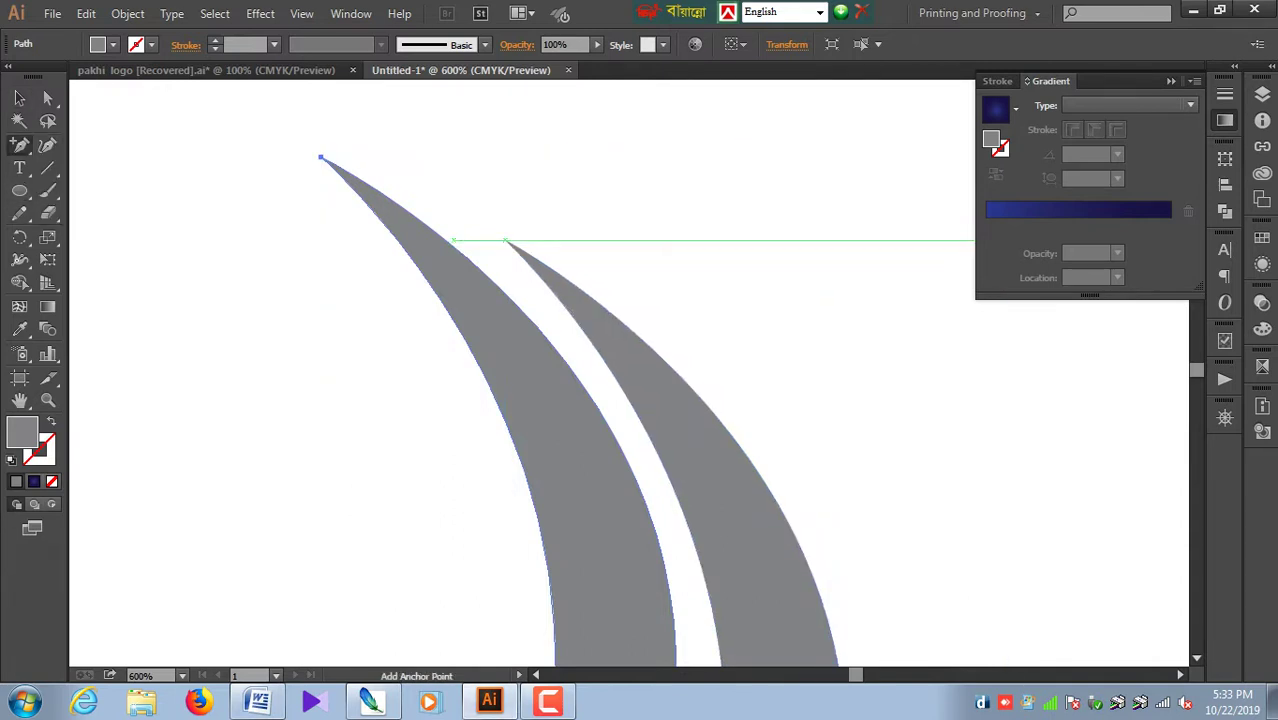
pyautogui.click(446, 240)
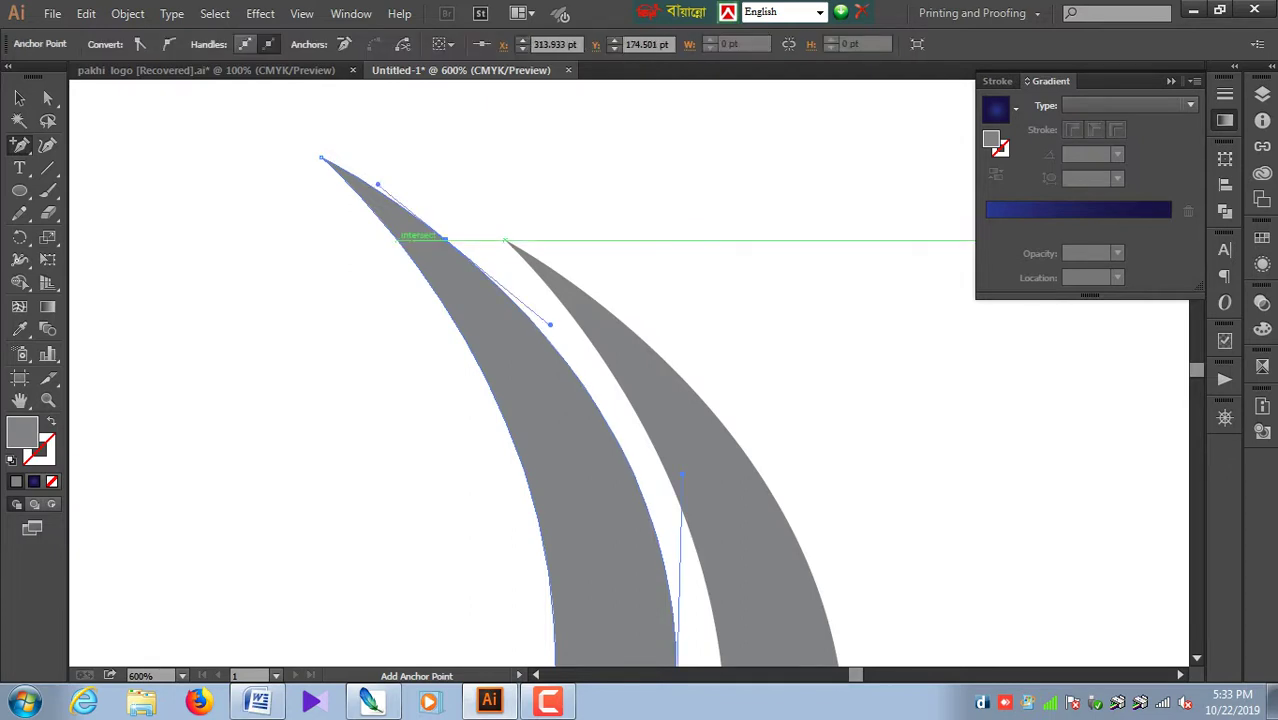
pyautogui.click(397, 241)
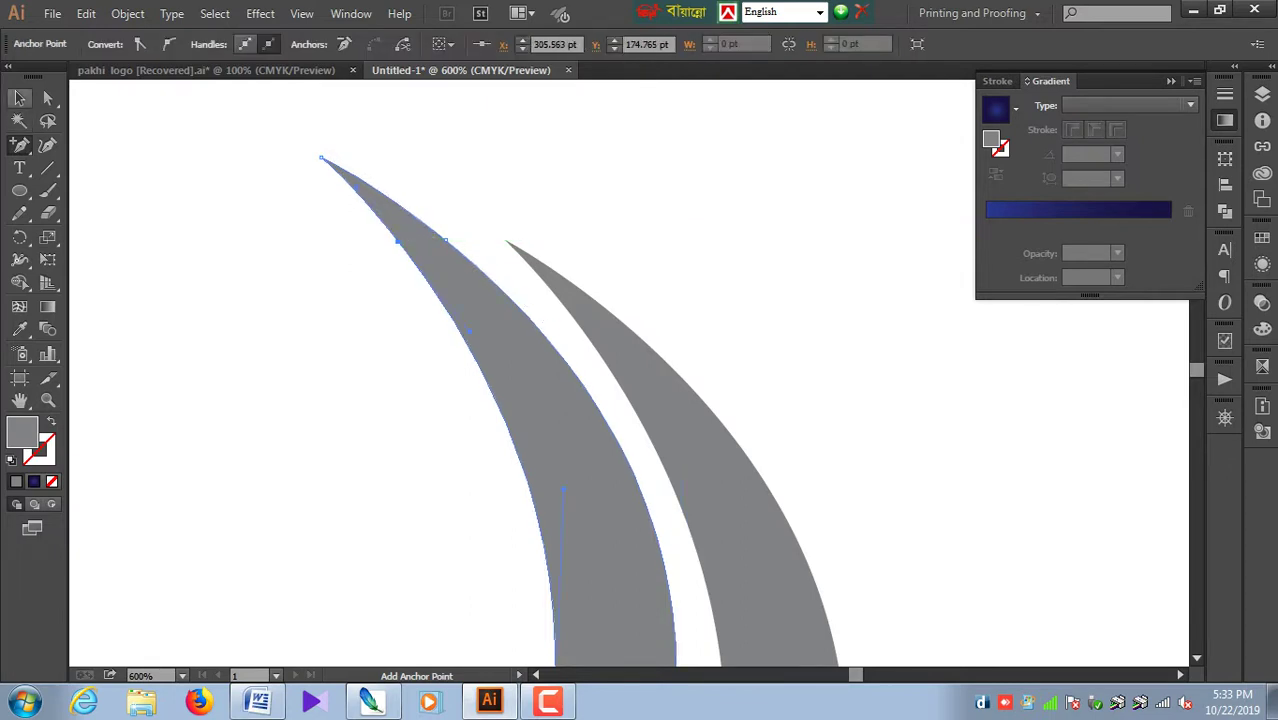
# Step: Pull the left blade's top tip anchor left to about X 289.5 pt
pyautogui.press('a')
pyautogui.moveTo(242, 138)
pyautogui.mouseDown()
pyautogui.moveTo(342, 179)
pyautogui.moveTo(281, 141)
pyautogui.moveTo(322, 158)
pyautogui.moveTo(310, 157)
pyautogui.mouseUp()
pyautogui.hotkey('ctrl', 'z')
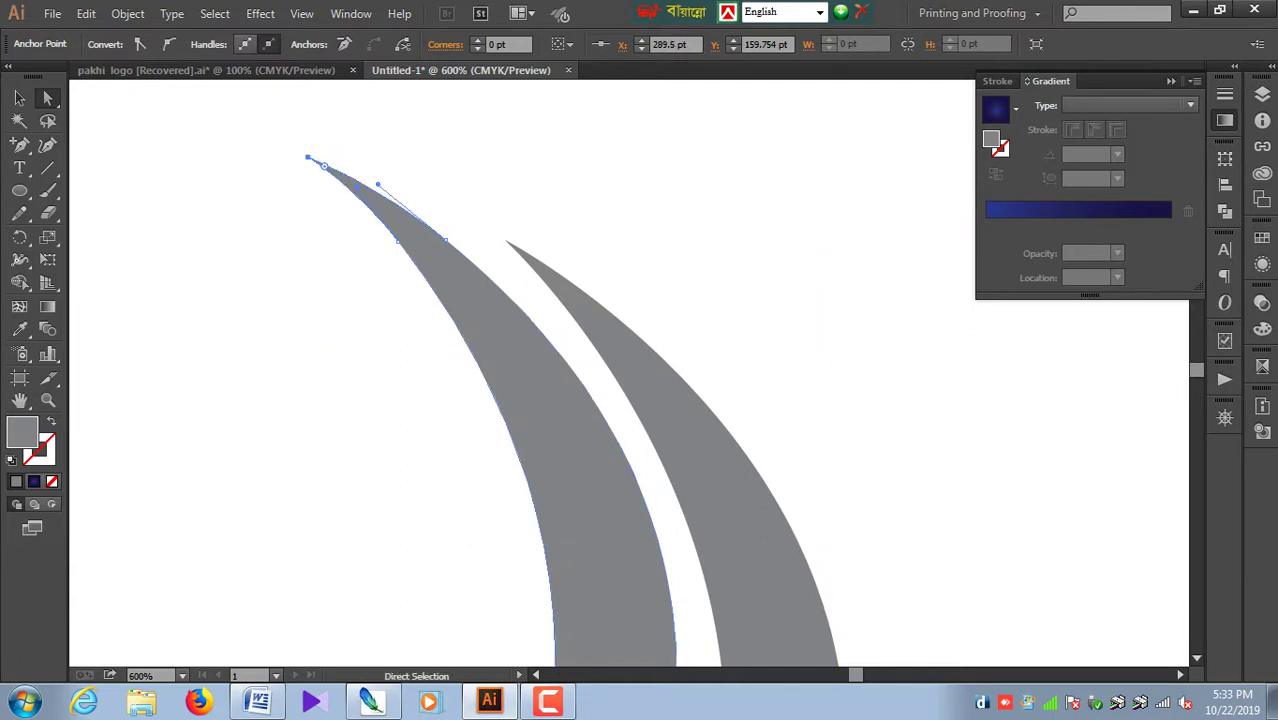
pyautogui.hotkey('ctrl', 'shift', 'a')
pyautogui.hotkey('ctrl', '-')
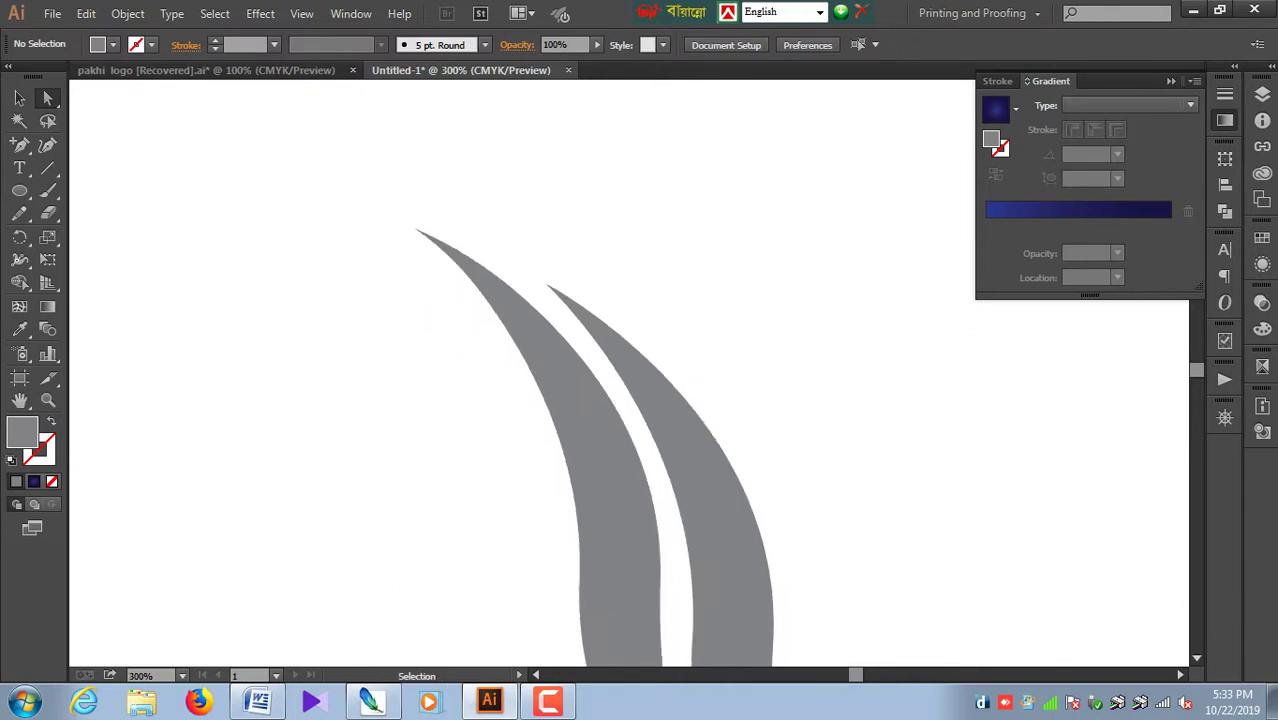
pyautogui.hotkey('ctrl', '-')
pyautogui.hotkey('ctrl', '-')
pyautogui.hotkey('ctrl', '-')
pyautogui.hotkey('ctrl', '-')
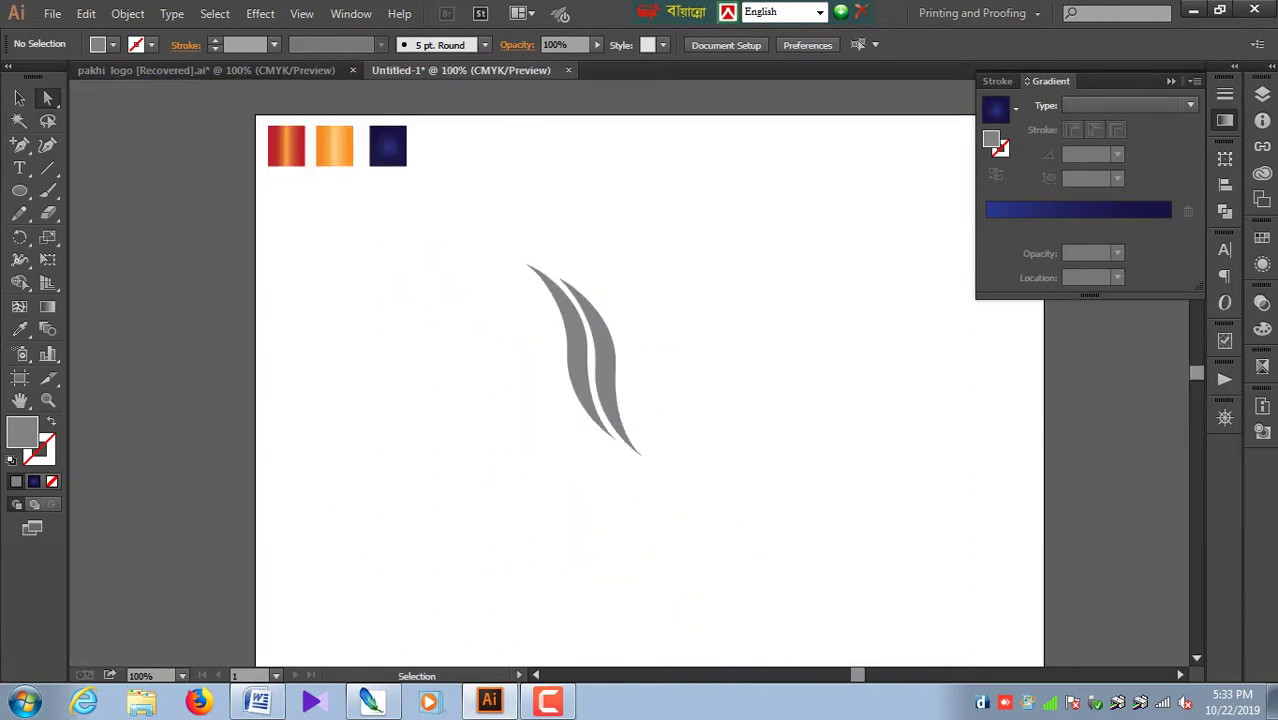
# Step: Drag the left blade's middle anchor about 6.58 pt right to narrow the gap
pyautogui.hotkey('ctrl', '+')
pyautogui.hotkey('ctrl', '+')
pyautogui.press('a')
pyautogui.click(505, 330)
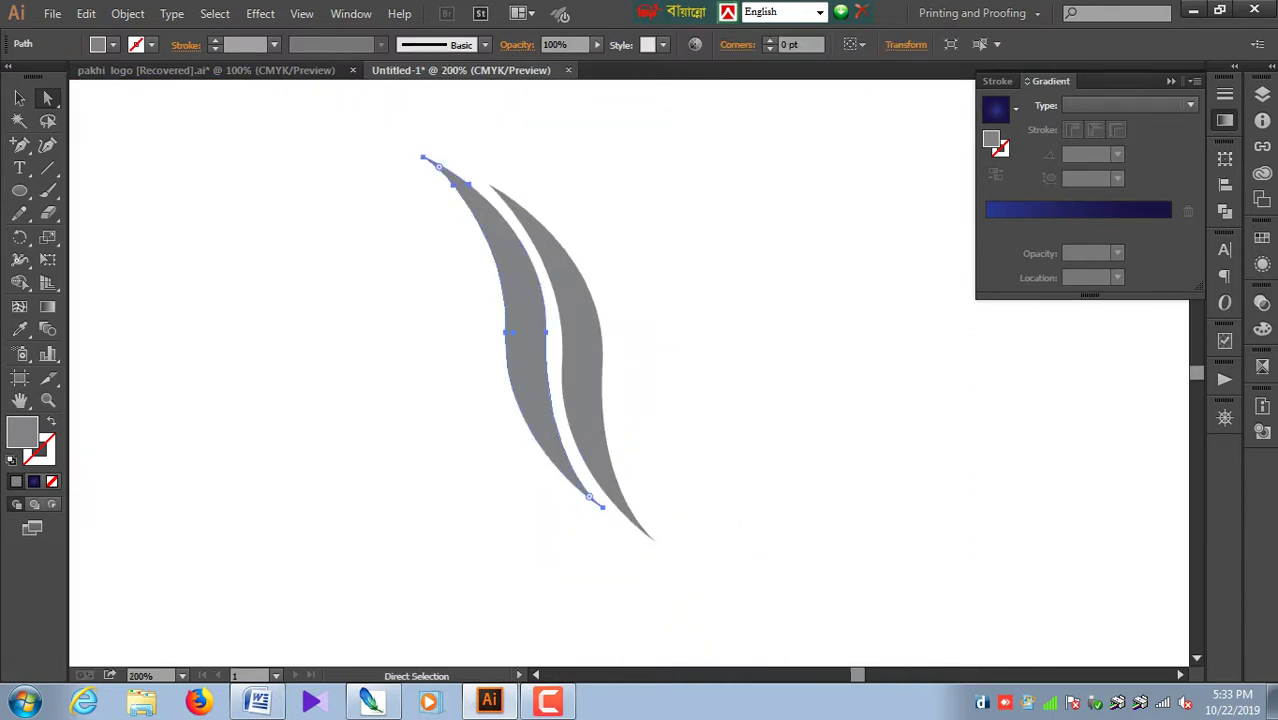
pyautogui.press('v')
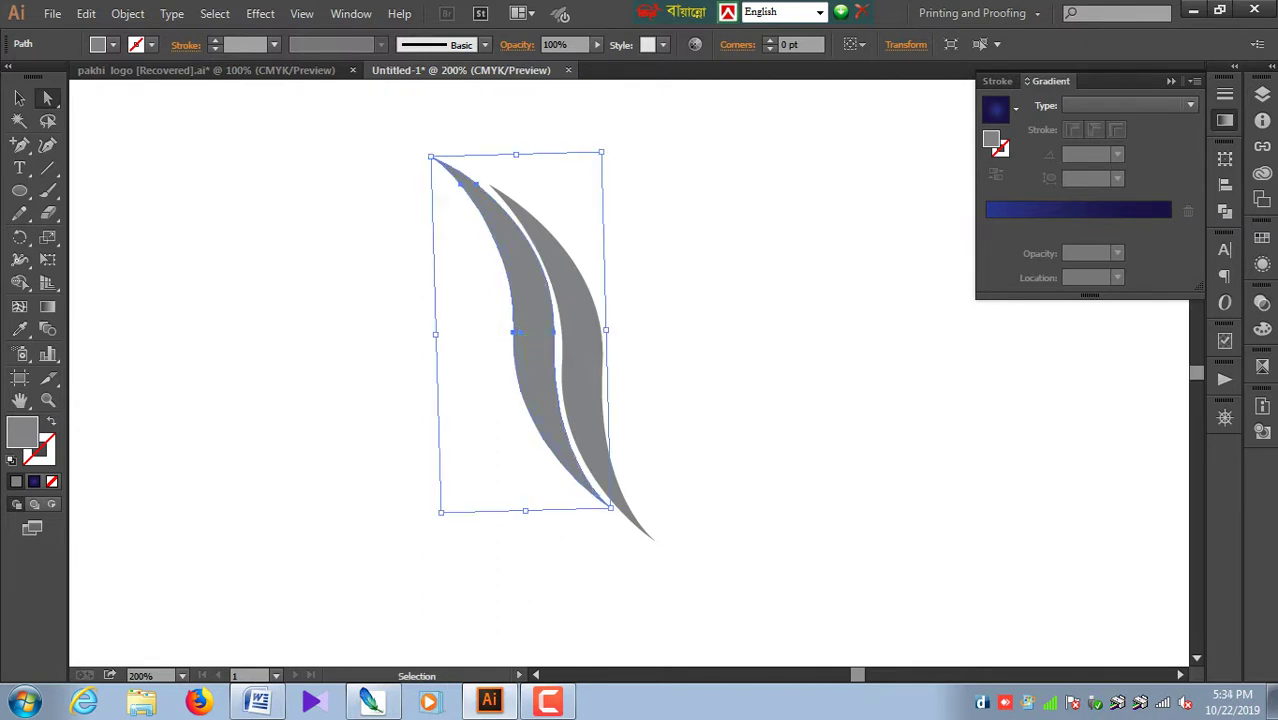
pyautogui.press('a')
pyautogui.click(485, 308)
pyautogui.moveTo(505, 330); pyautogui.dragTo(513, 330)
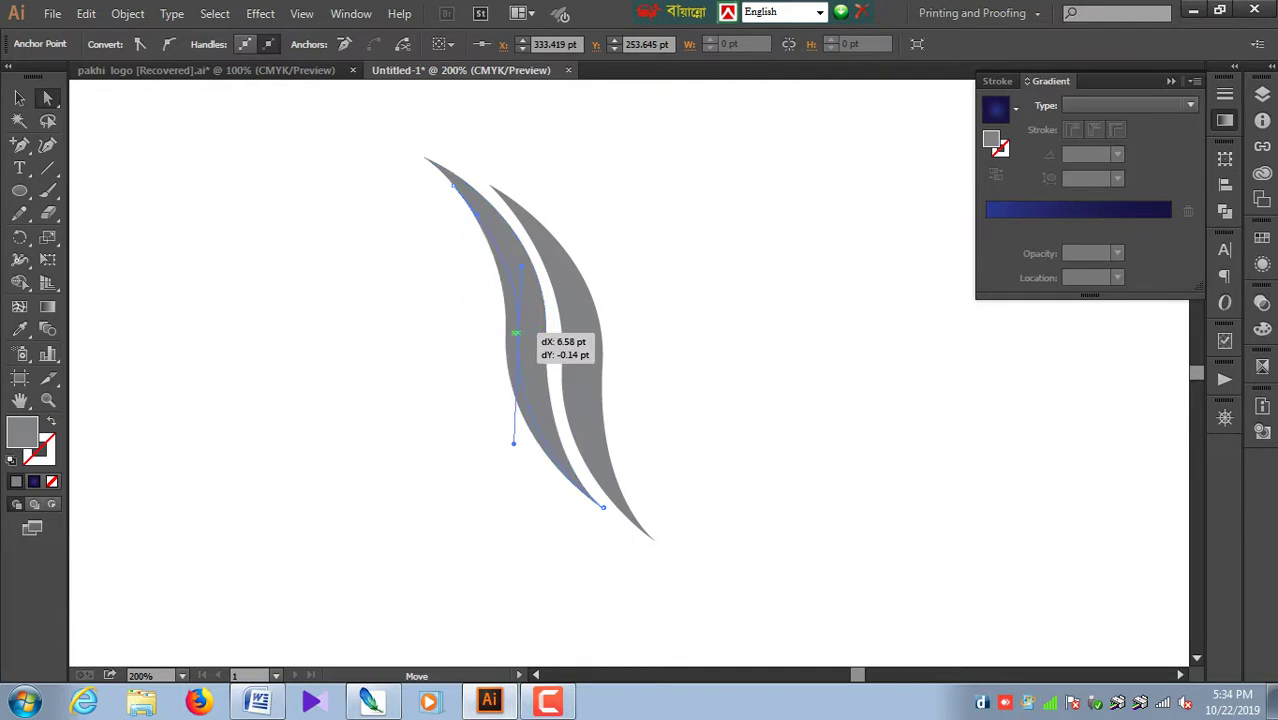
pyautogui.moveTo(518, 330); pyautogui.dragTo(520, 330)
pyautogui.hotkey('ctrl', 'shift', 'a')
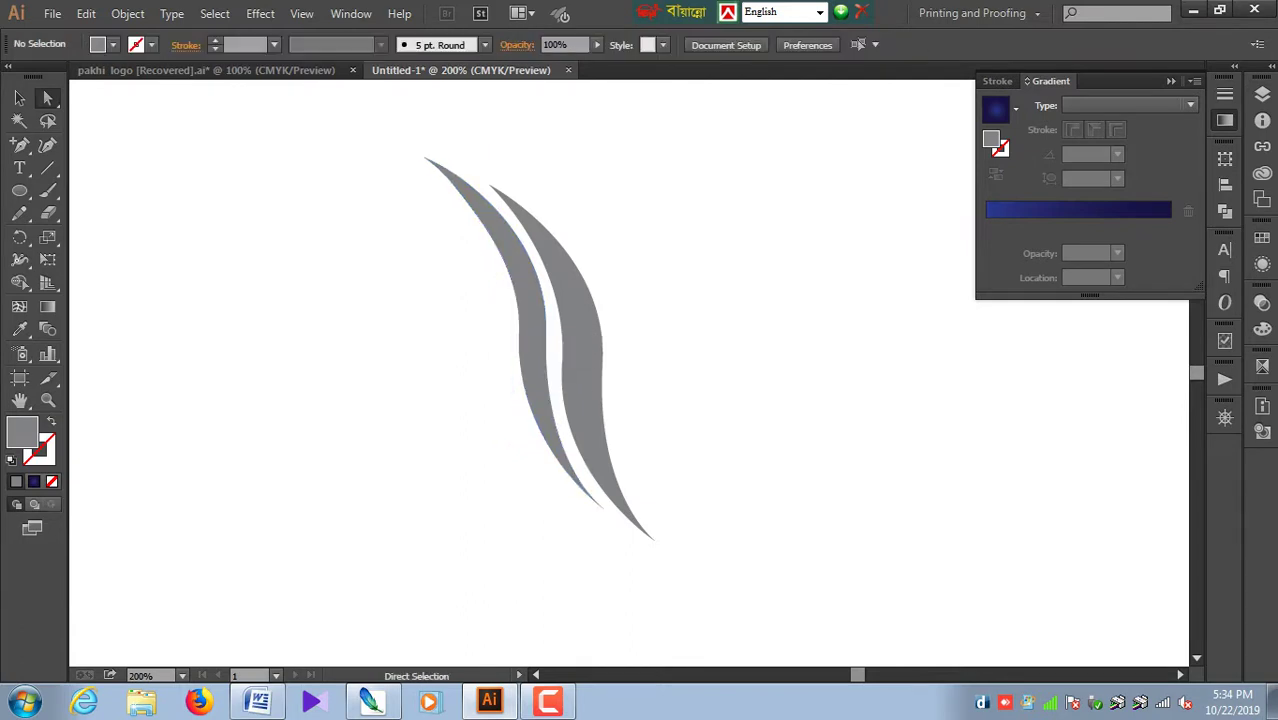
# Step: Adjust the zoom and pan so the blades and colour swatches are in view
pyautogui.hotkey('ctrl', '-')
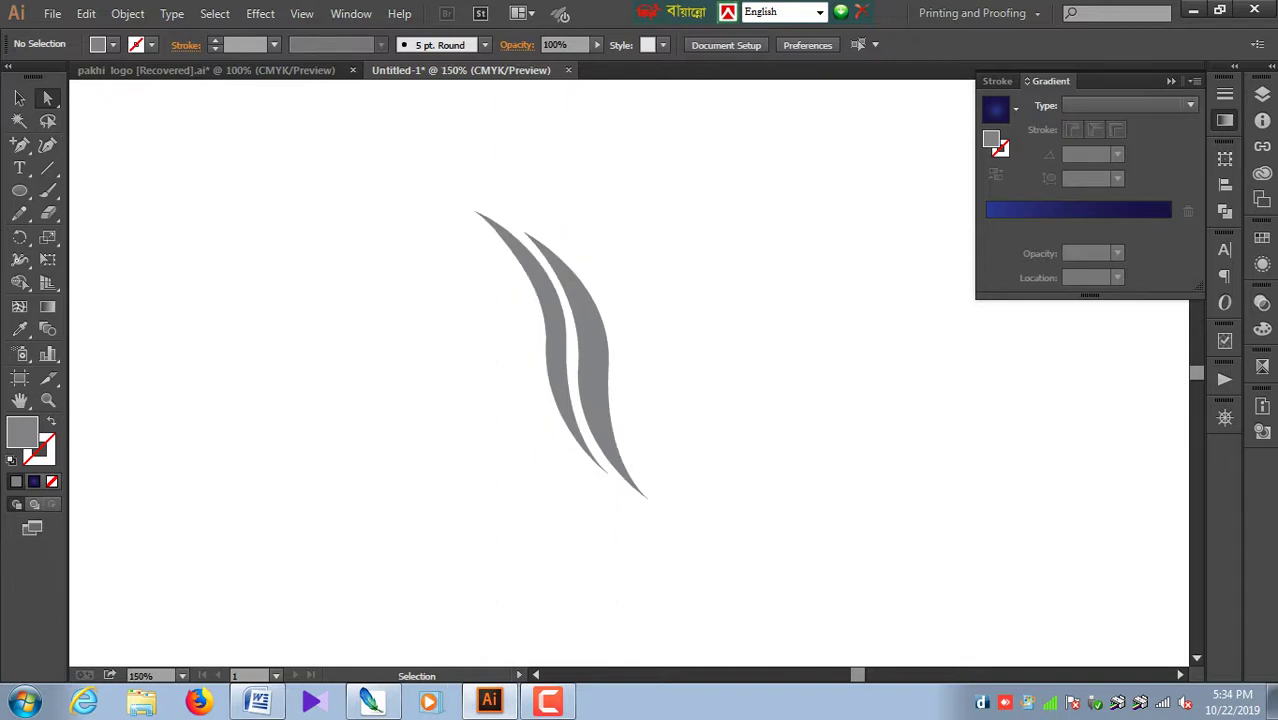
pyautogui.hotkey('ctrl', '-')
pyautogui.hotkey('ctrl', '+')
pyautogui.click(537, 343)
pyautogui.hotkey('ctrl', 'shift', 'a')
pyautogui.moveTo(600, 350); pyautogui.dragTo(648, 408)
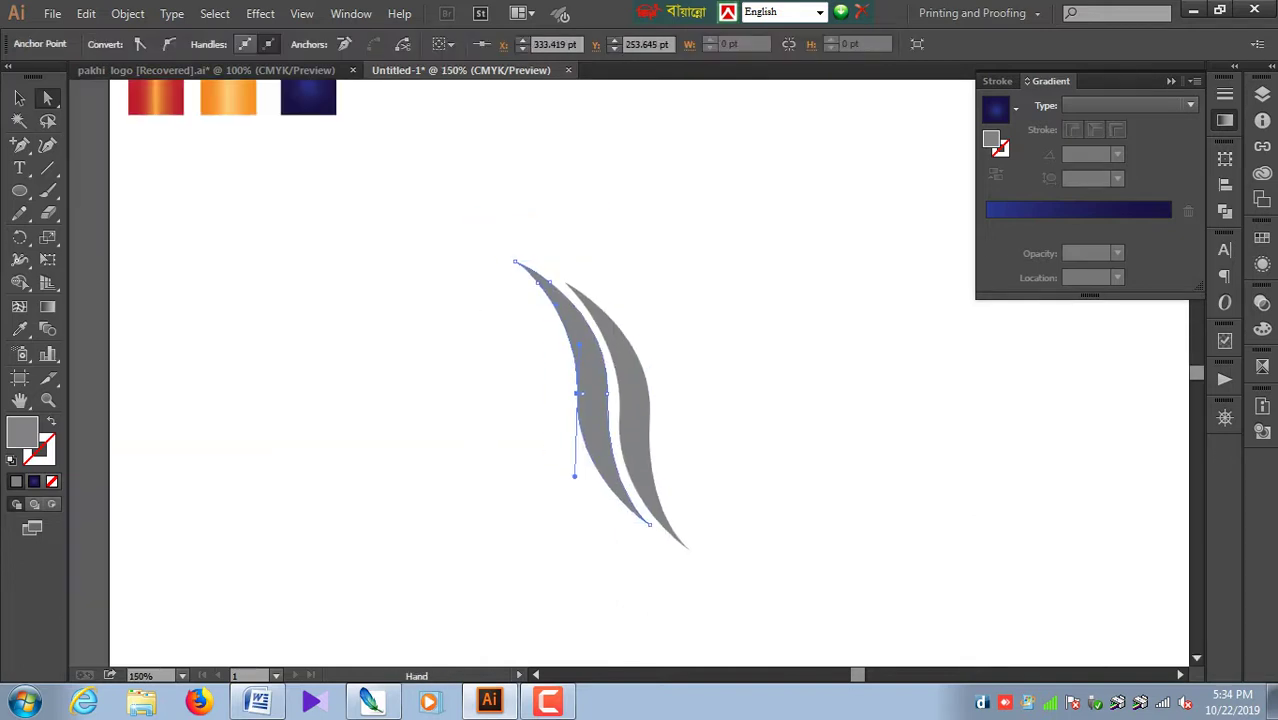
pyautogui.press('v')
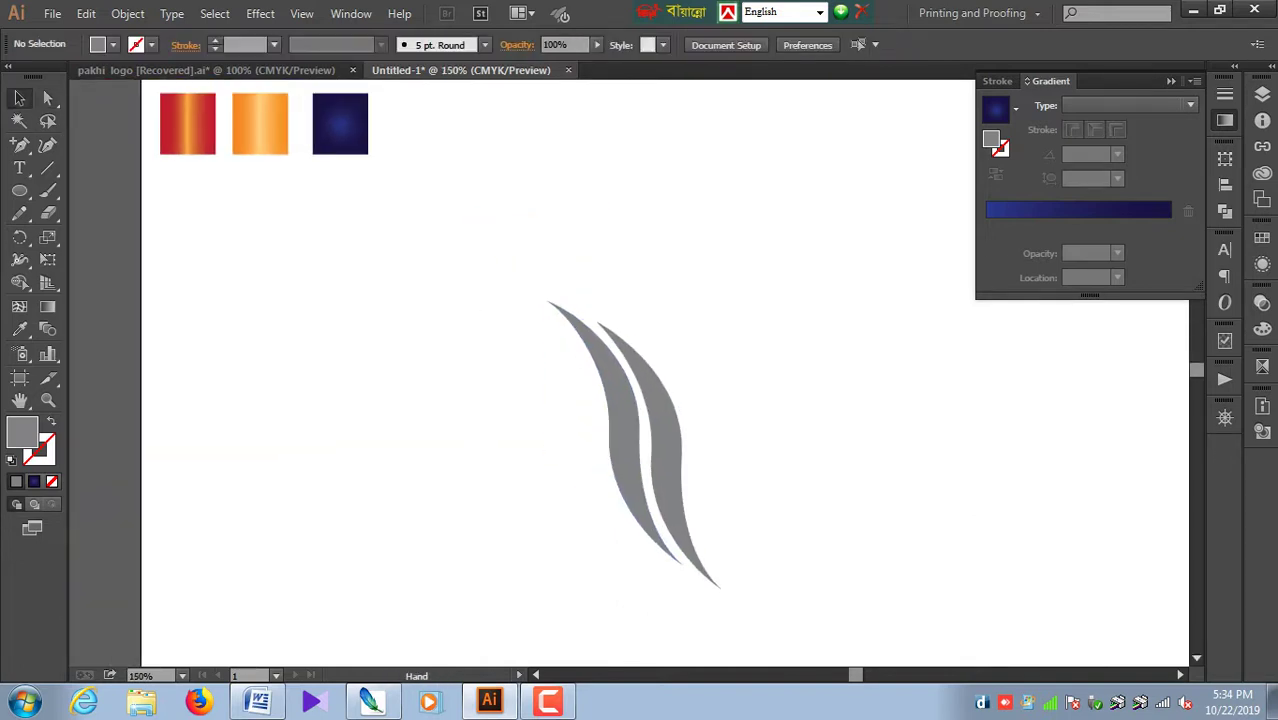
pyautogui.hotkey('ctrl', '+')
# Step: Group the two blades and drag out a duplicate of the pair
pyautogui.moveTo(666, 367); pyautogui.dragTo(662, 372)
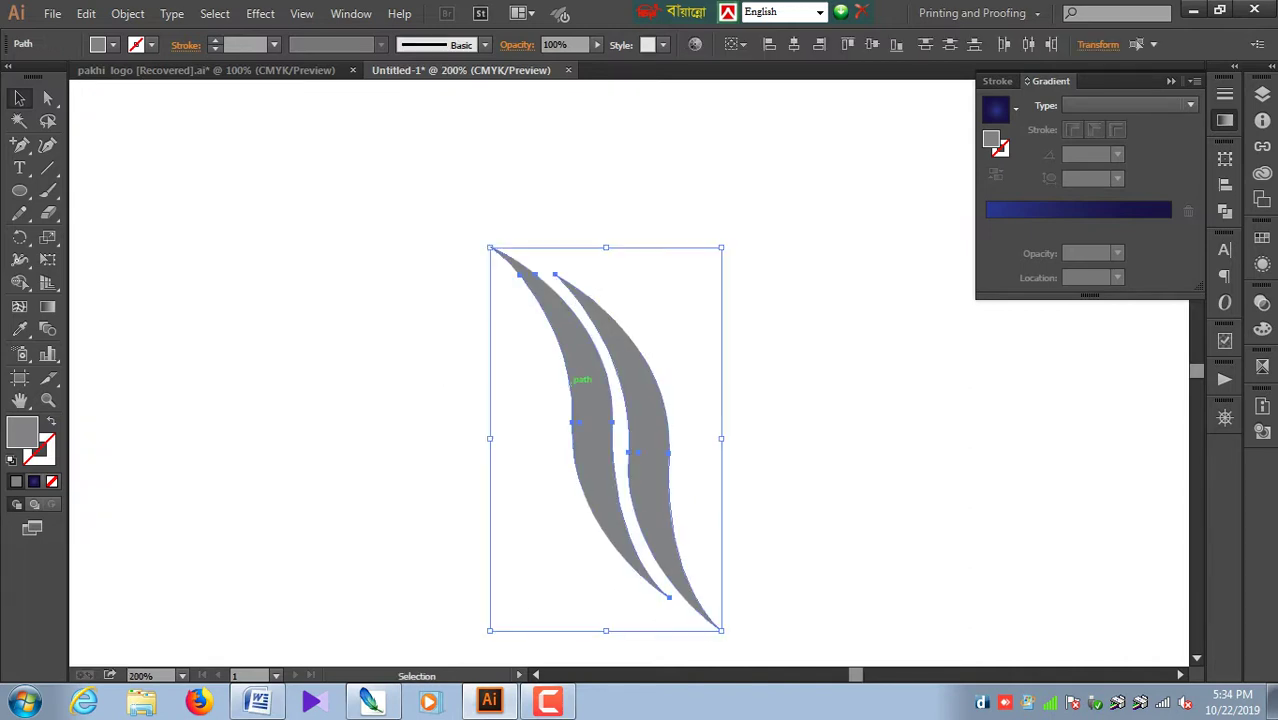
pyautogui.rightClick(575, 379)
pyautogui.click(623, 468)
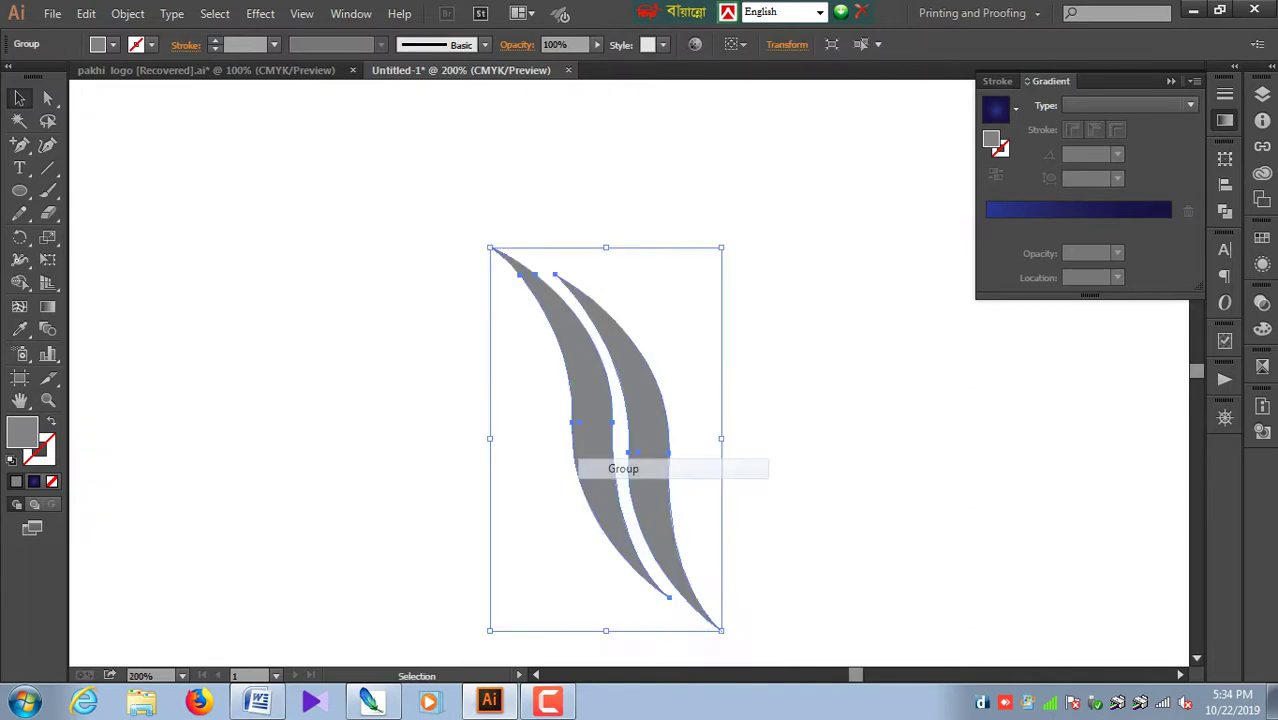
pyautogui.moveTo(623, 468)
pyautogui.mouseDown()
pyautogui.moveTo(690, 502)
pyautogui.moveTo(627, 411)
pyautogui.mouseUp()
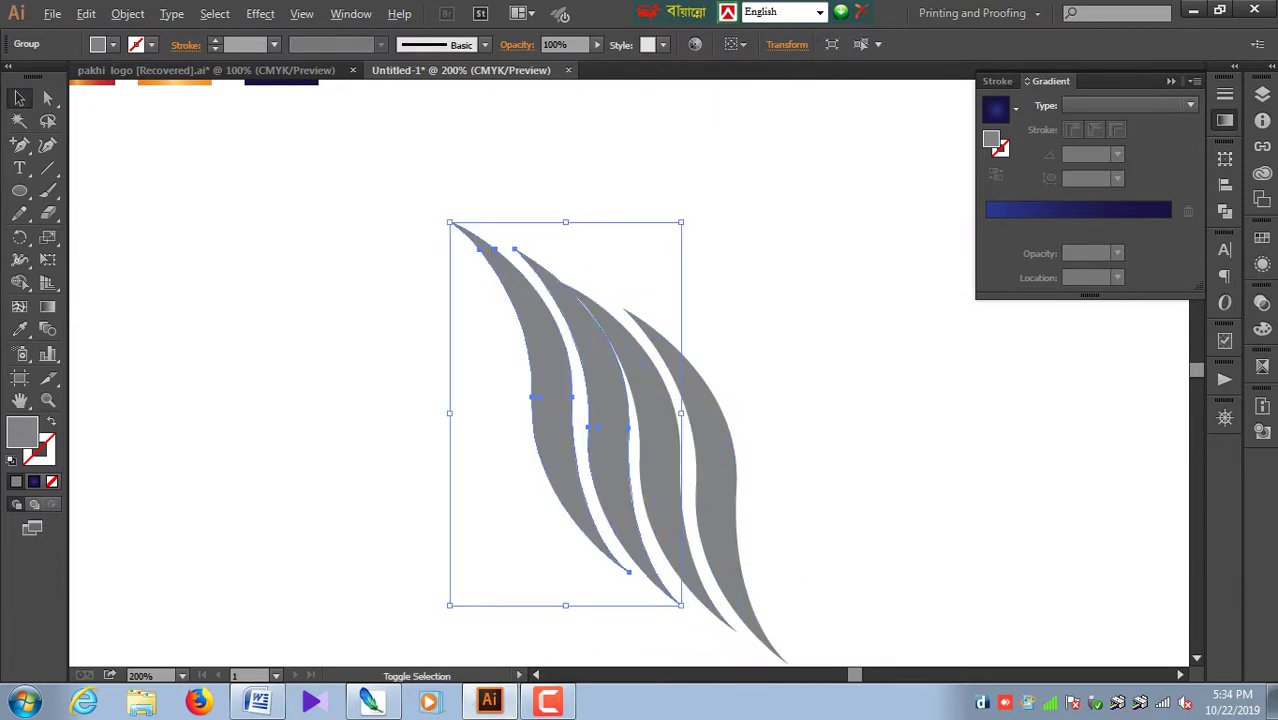
# Step: Scale the copy down, rotate it and place it above-left of the original pair
pyautogui.moveTo(681, 222); pyautogui.dragTo(643, 285)
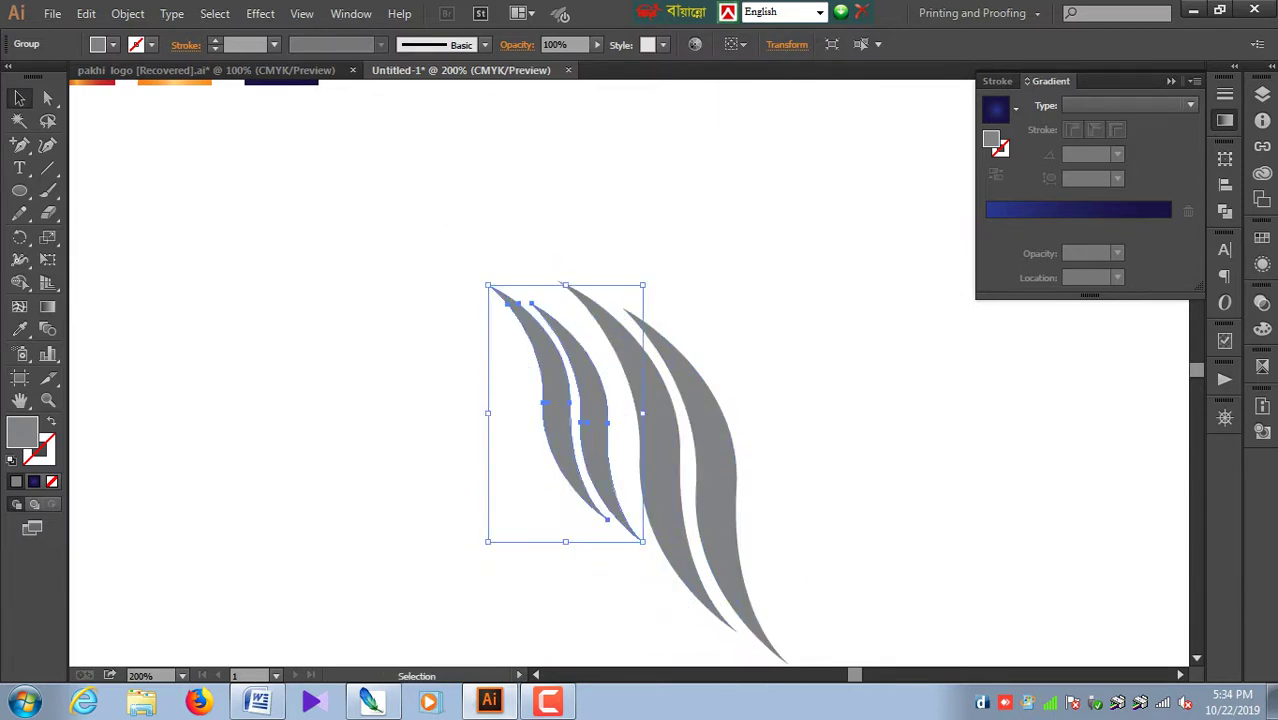
pyautogui.moveTo(612, 405); pyautogui.dragTo(605, 364)
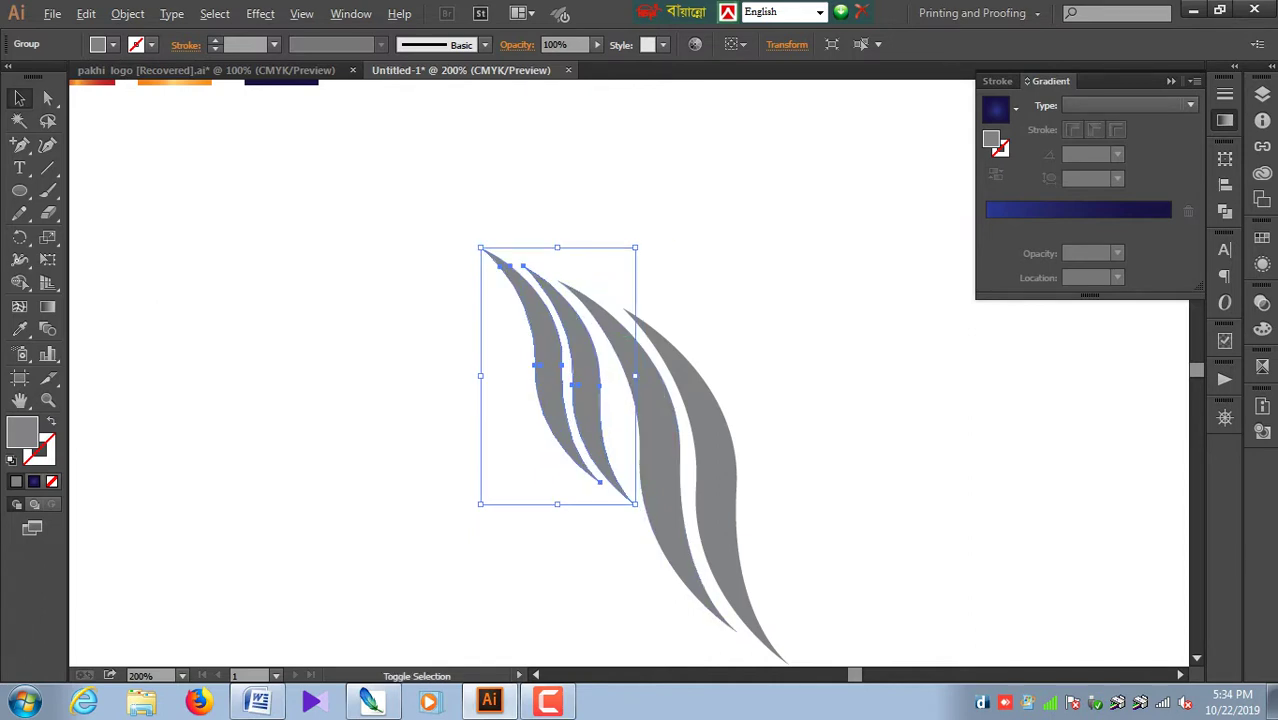
pyautogui.moveTo(636, 247); pyautogui.dragTo(619, 274)
pyautogui.moveTo(580, 371); pyautogui.dragTo(551, 289)
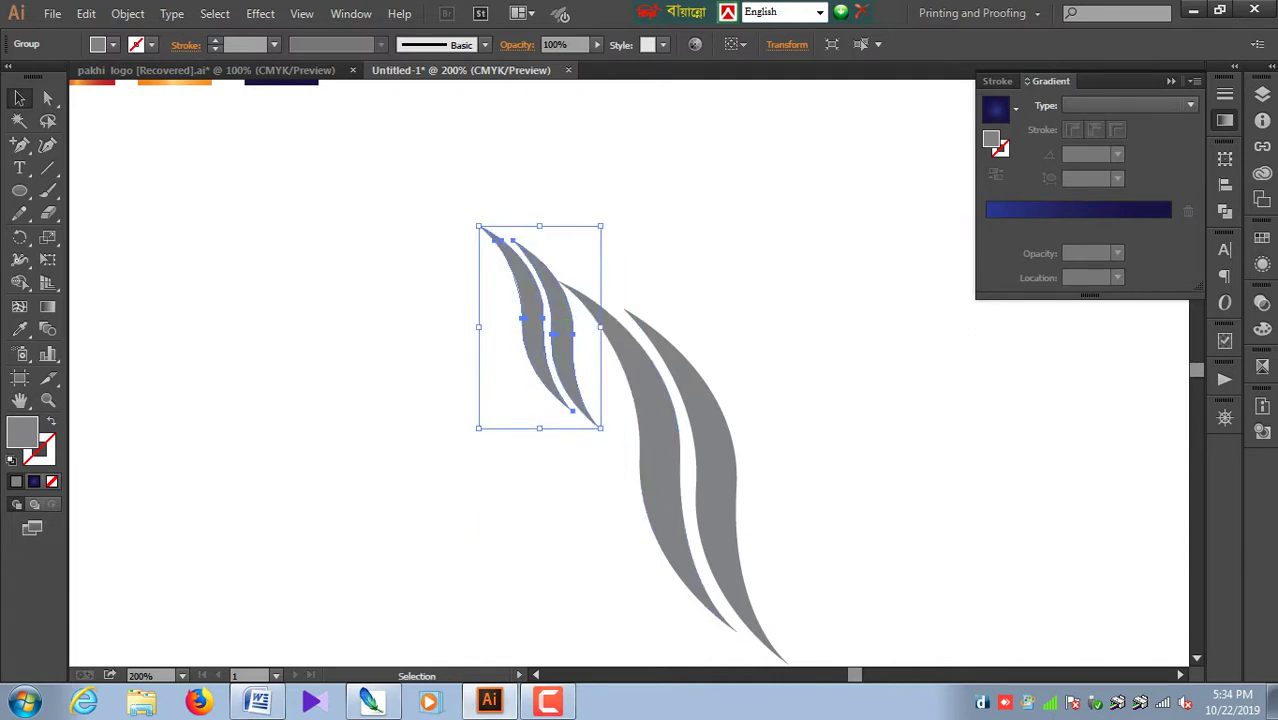
pyautogui.moveTo(610, 222); pyautogui.dragTo(480, 565)
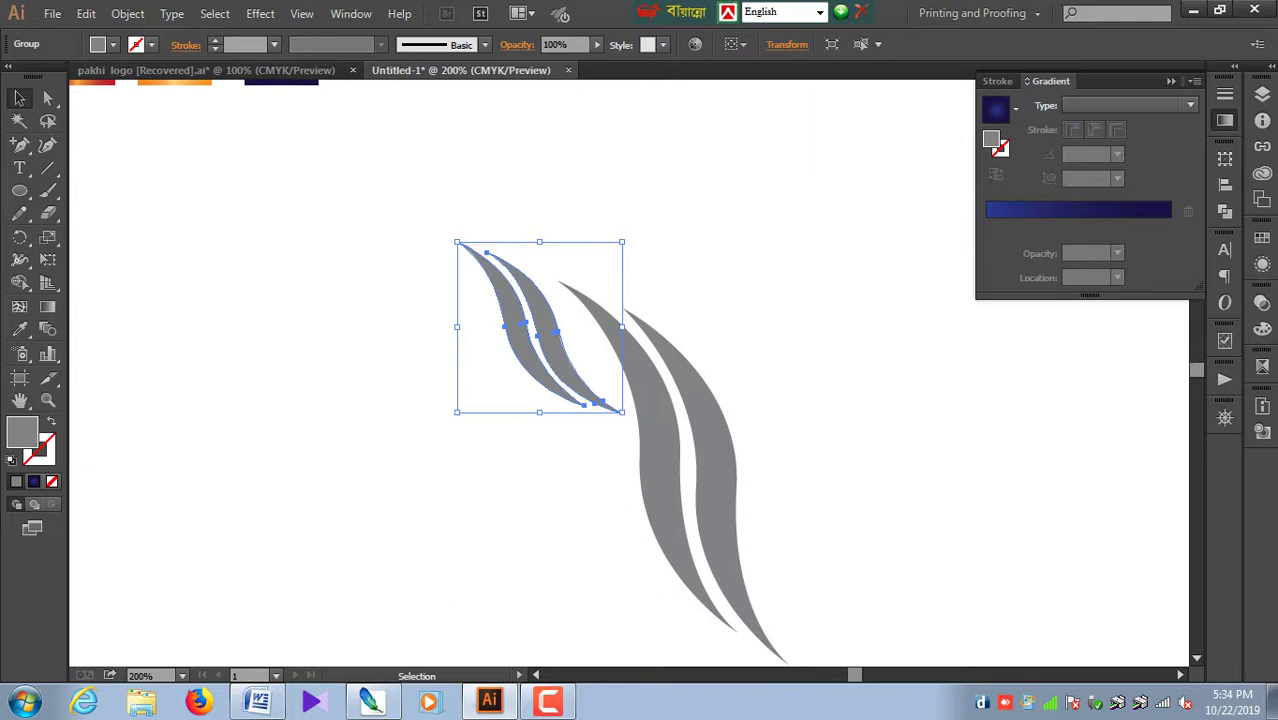
pyautogui.moveTo(624, 240); pyautogui.dragTo(640, 230)
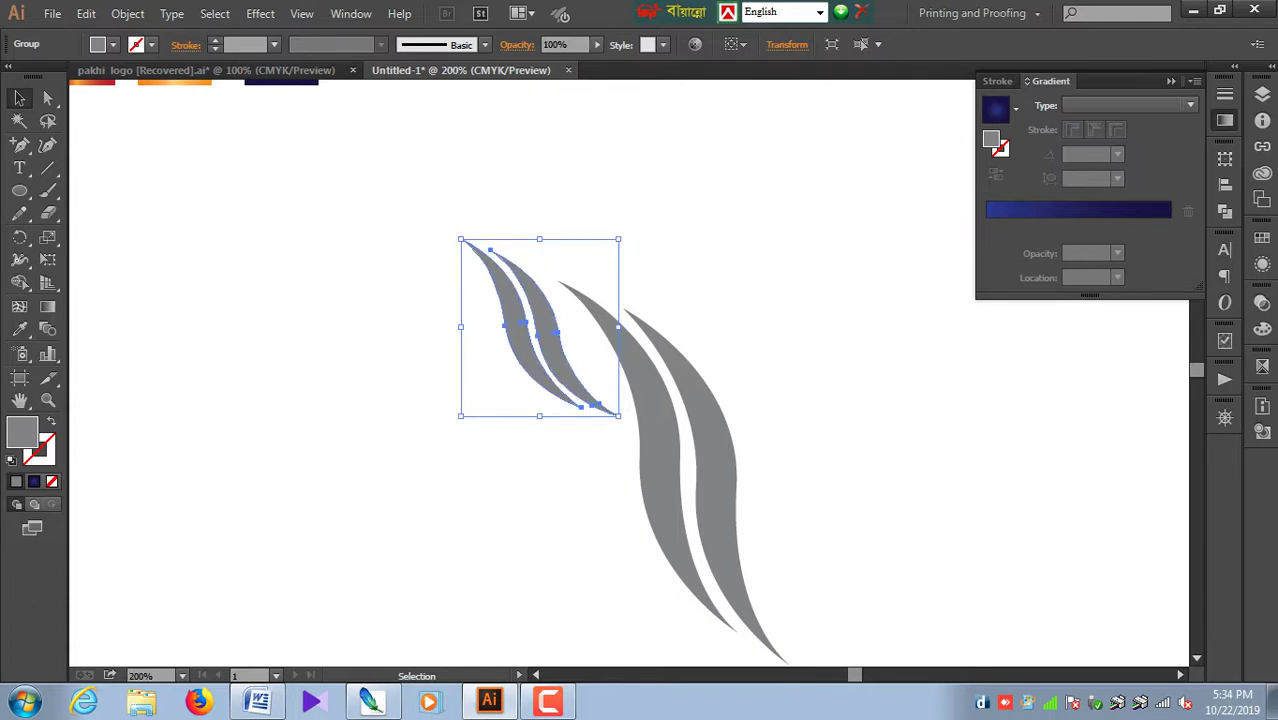
pyautogui.moveTo(561, 340); pyautogui.dragTo(565, 321)
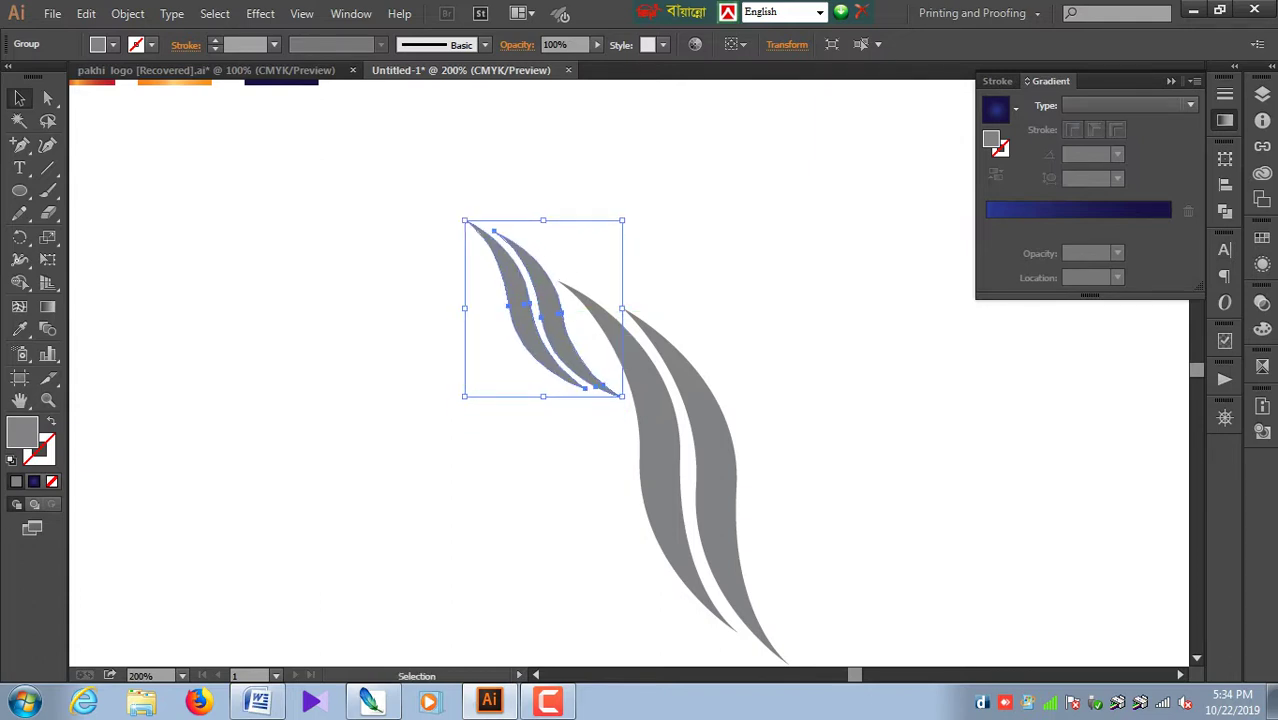
pyautogui.press('Down')
pyautogui.press('Down')
pyautogui.press('Down')
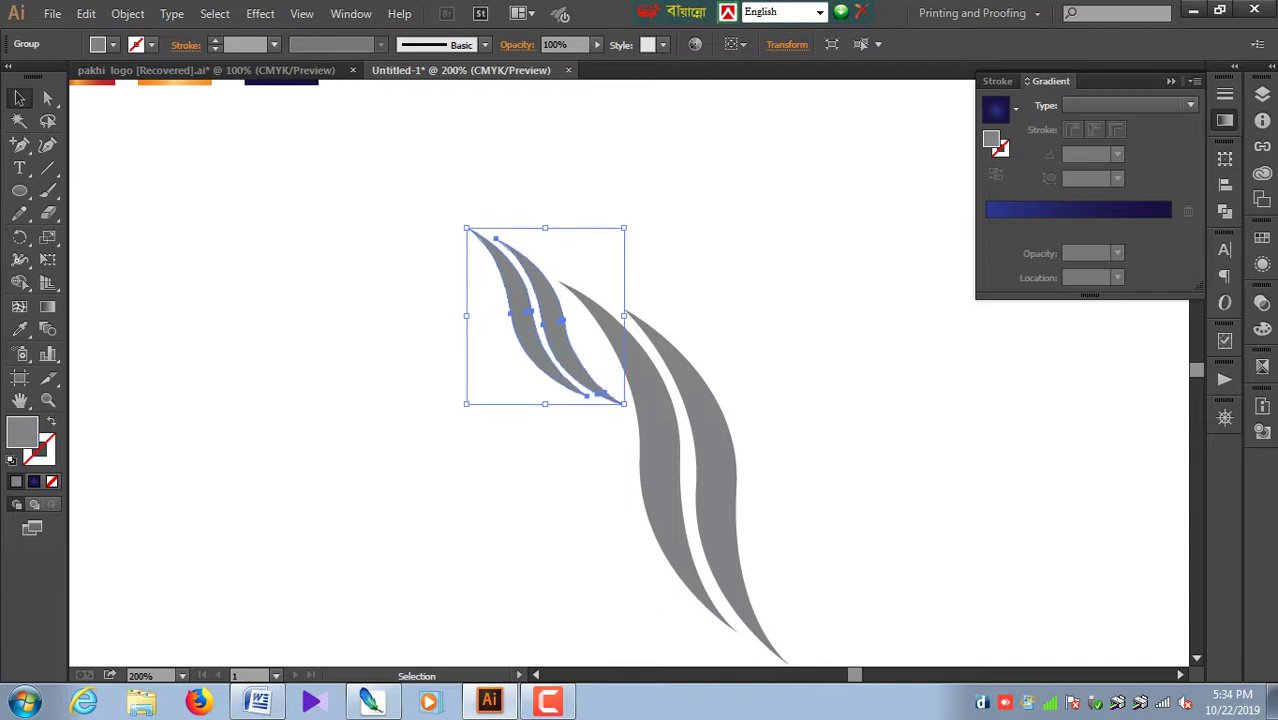
pyautogui.press('Right')
pyautogui.press('Right')
pyautogui.hotkey('ctrl', 'shift', 'a')
pyautogui.press('a')
pyautogui.hotkey('ctrl', '-')
pyautogui.hotkey('ctrl', '-')
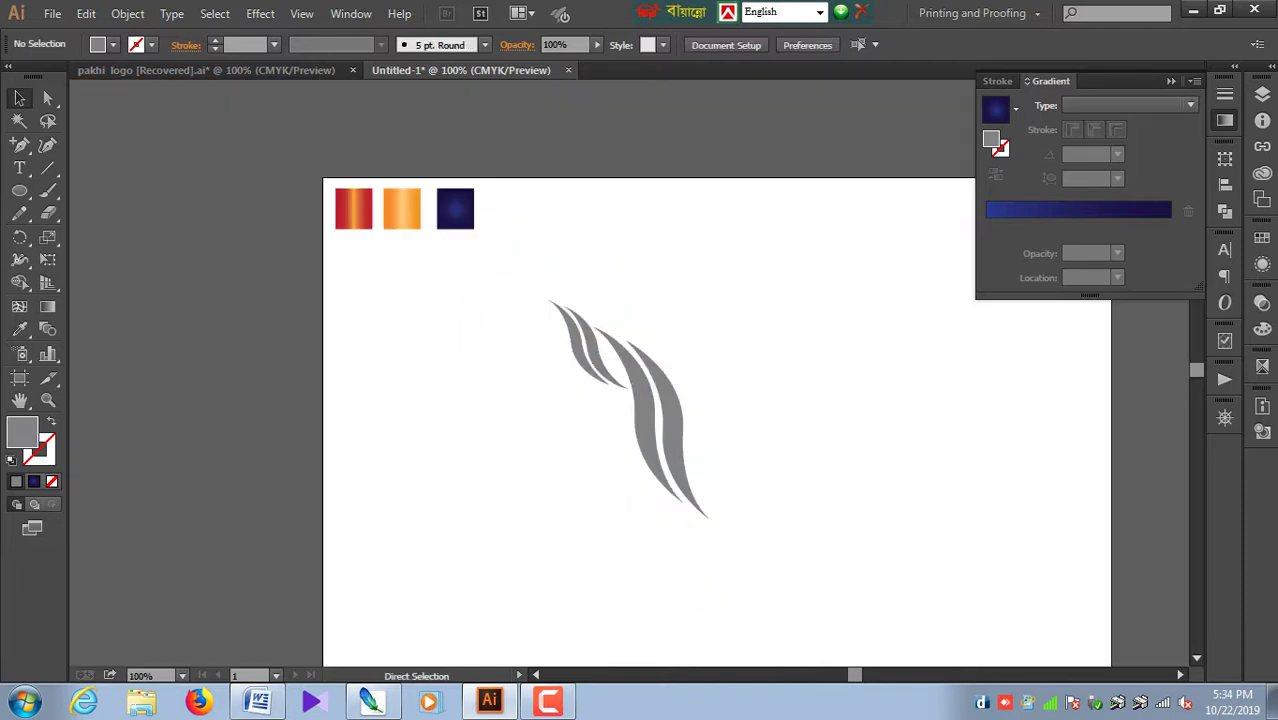
# Step: Nudge the small blade pair up and left with the arrow keys
pyautogui.hotkey('ctrl', '=')
pyautogui.hotkey('ctrl', '=')
pyautogui.scroll(2, 600, 400)
pyautogui.press('v')
pyautogui.click(545, 420)
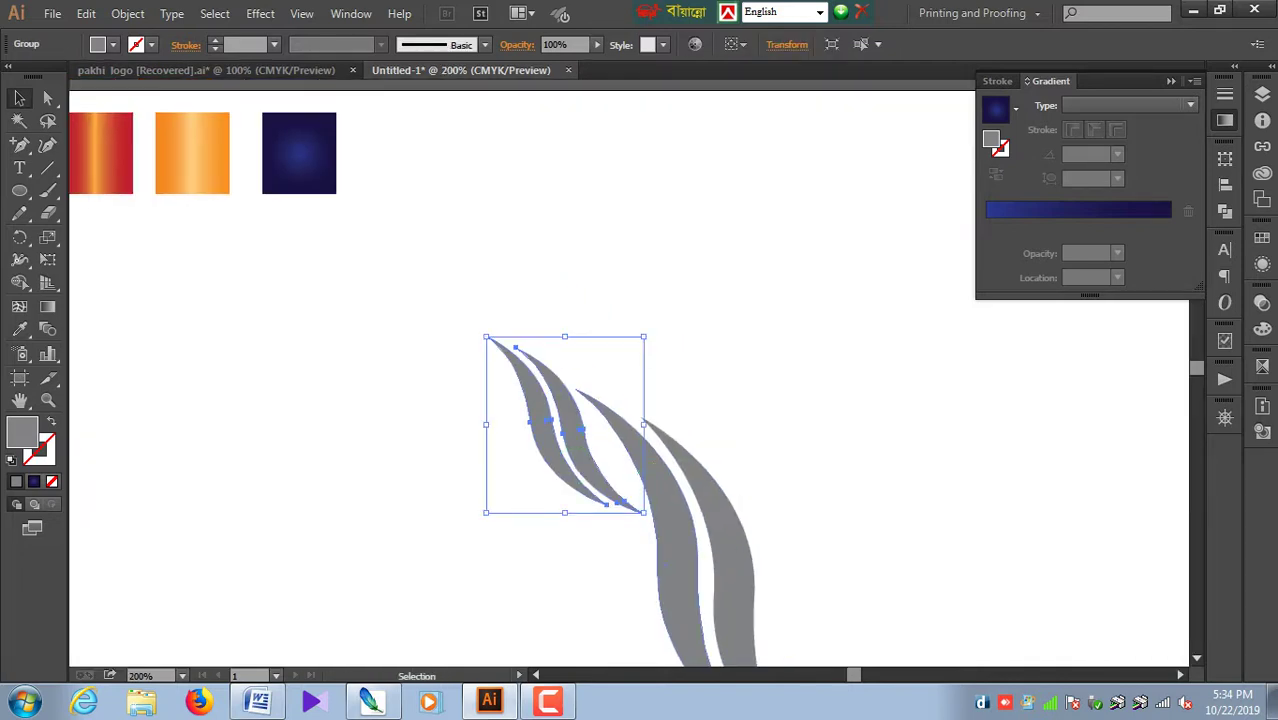
pyautogui.press('Left')
pyautogui.press('Up')
pyautogui.press('Left')
pyautogui.press('Up')
pyautogui.press('Up')
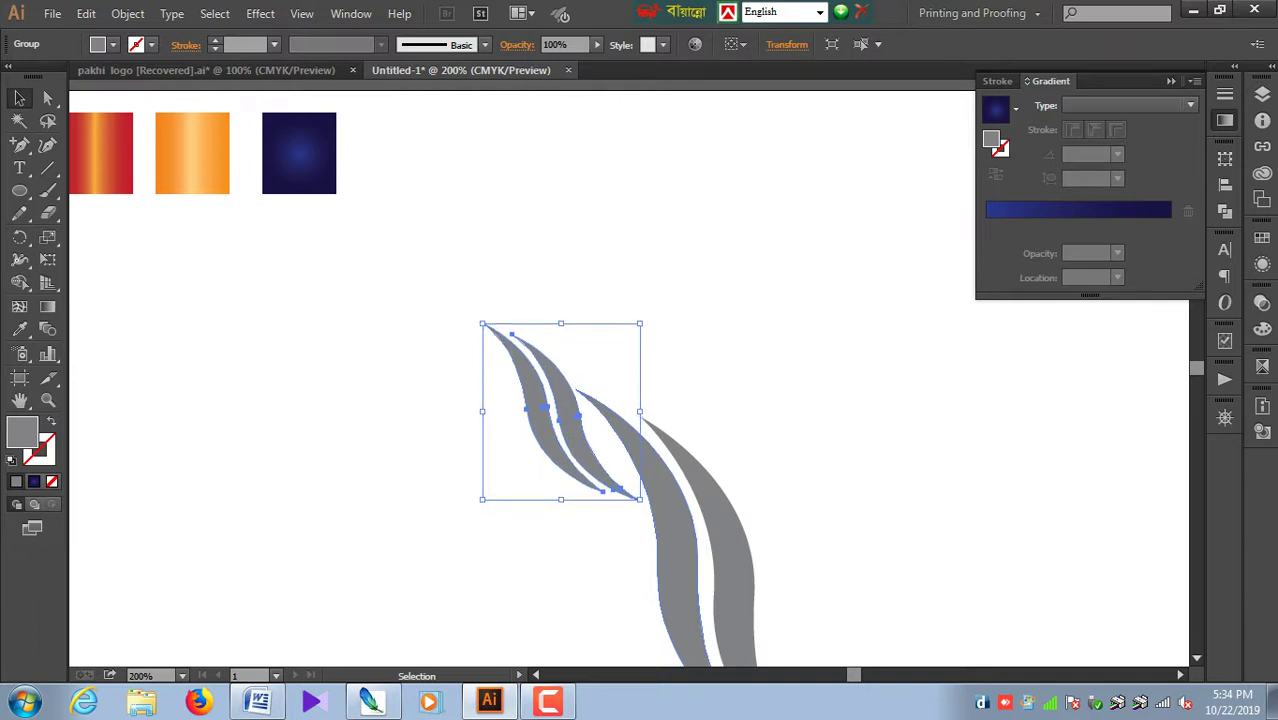
pyautogui.press('Up')
pyautogui.press('Up')
pyautogui.press('Left')
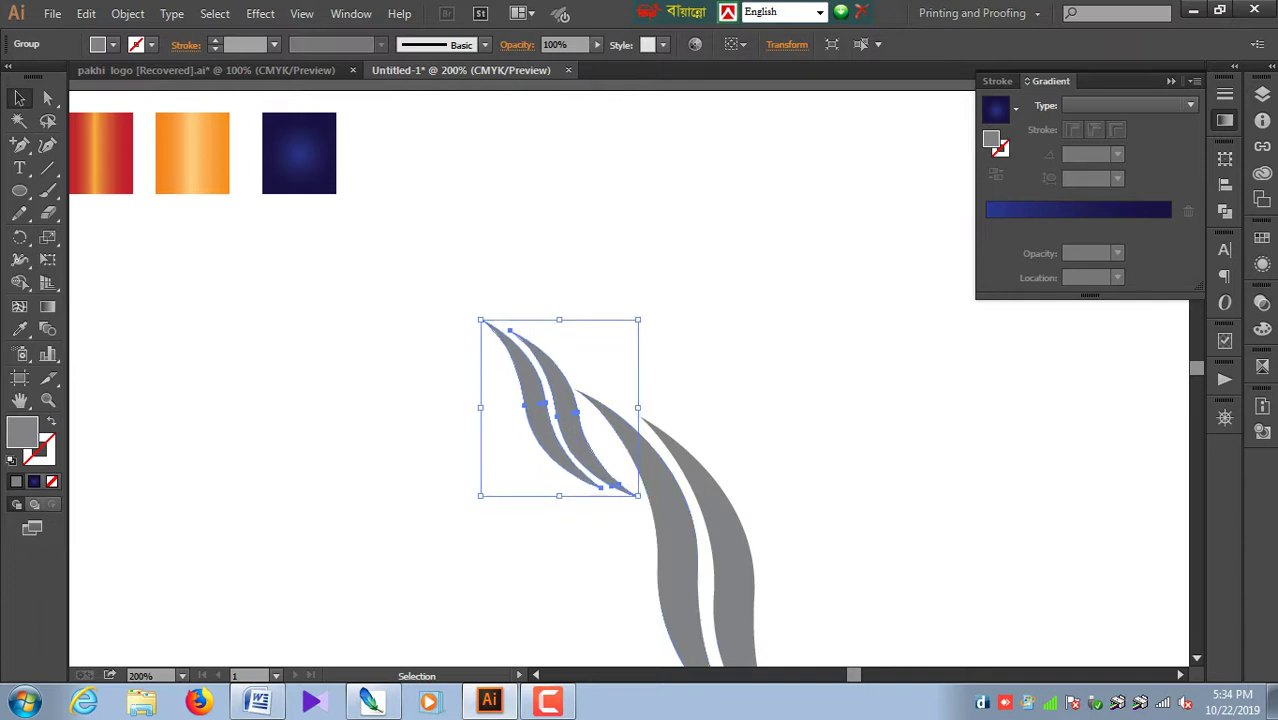
# Step: Fine-tune the small pair's rotation and position so its lower tips meet the larger pair
pyautogui.moveTo(648, 312); pyautogui.dragTo(638, 304)
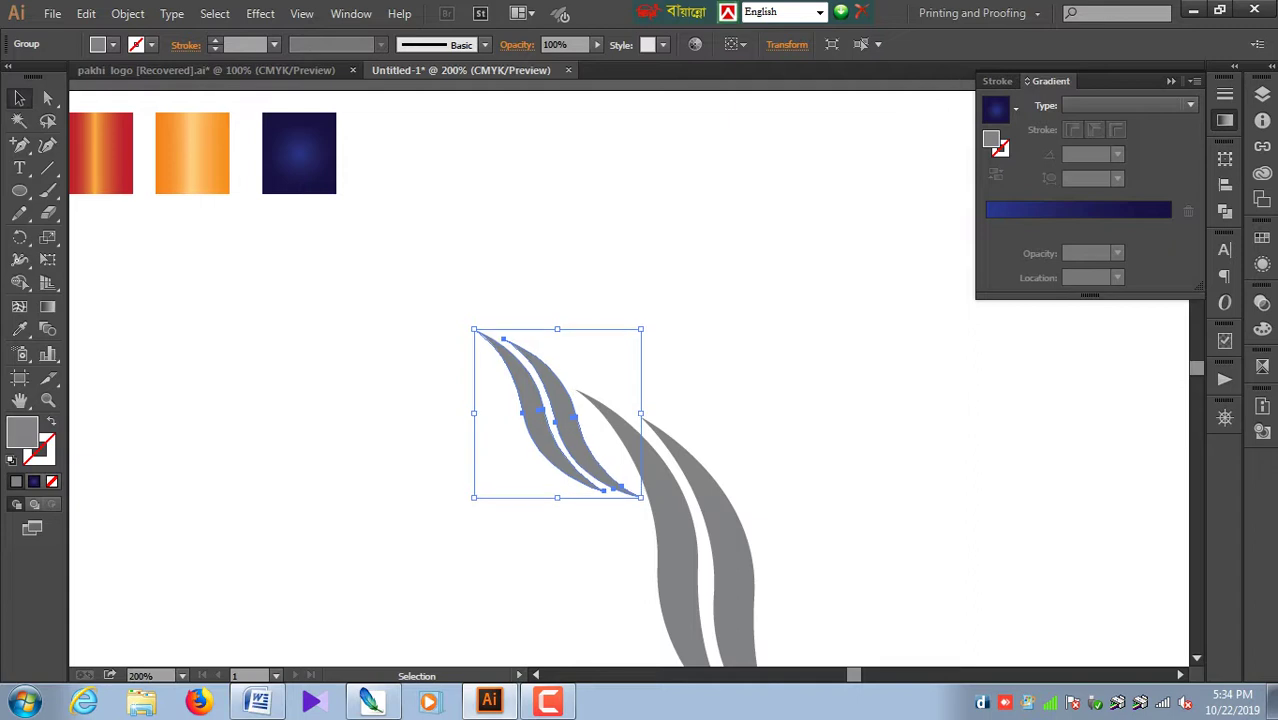
pyautogui.moveTo(640, 306); pyautogui.dragTo(662, 322)
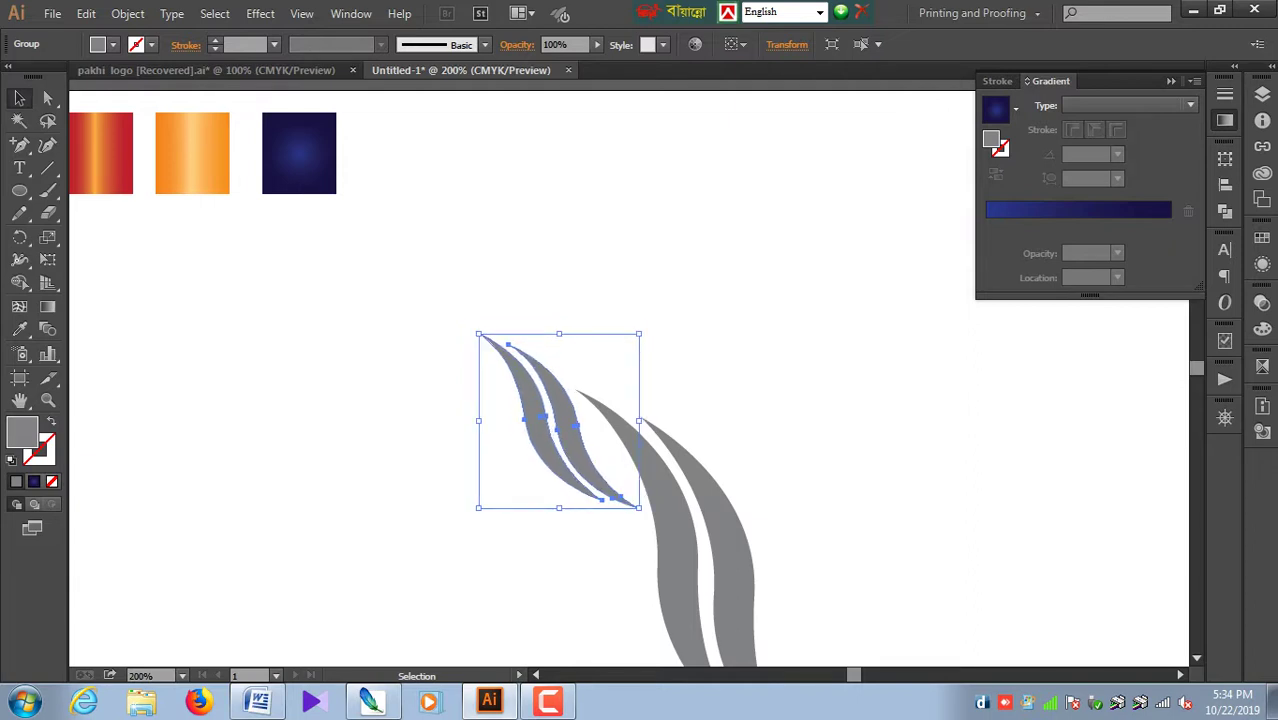
pyautogui.moveTo(648, 326); pyautogui.dragTo(640, 314)
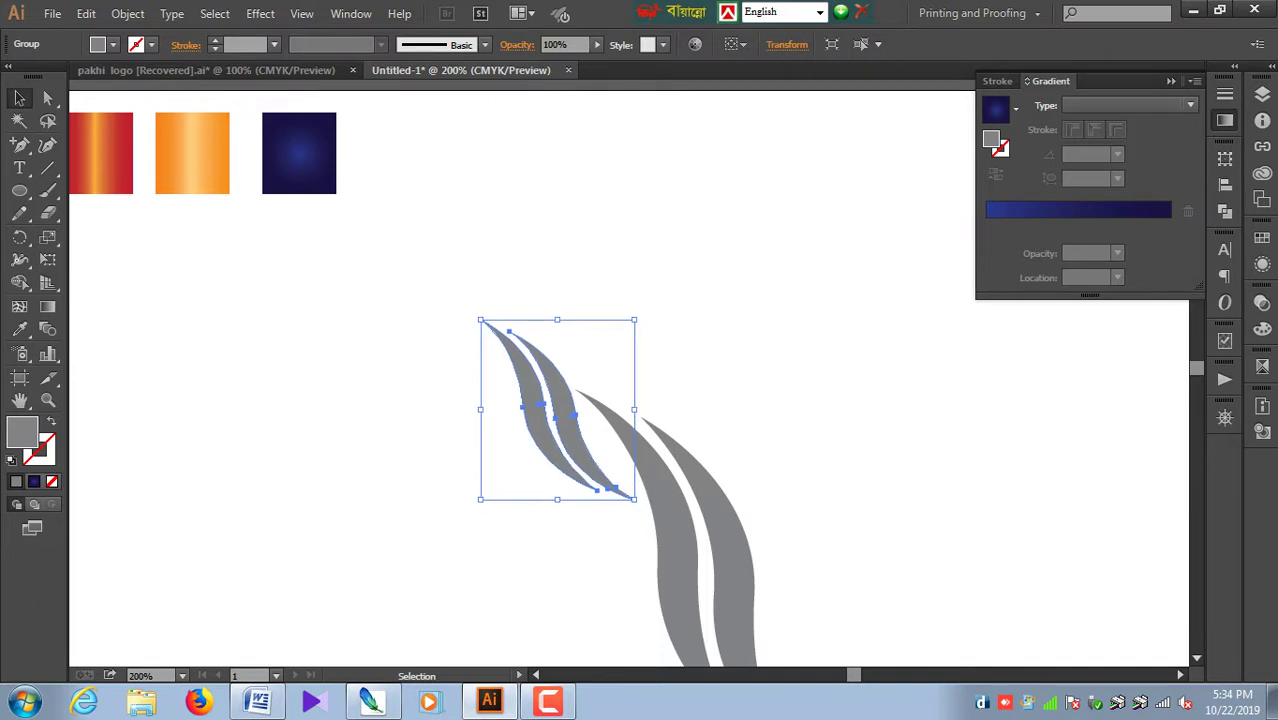
pyautogui.press('Up')
pyautogui.press('Up')
pyautogui.press('Up')
pyautogui.press('Left')
pyautogui.press('Left')
pyautogui.press('Left')
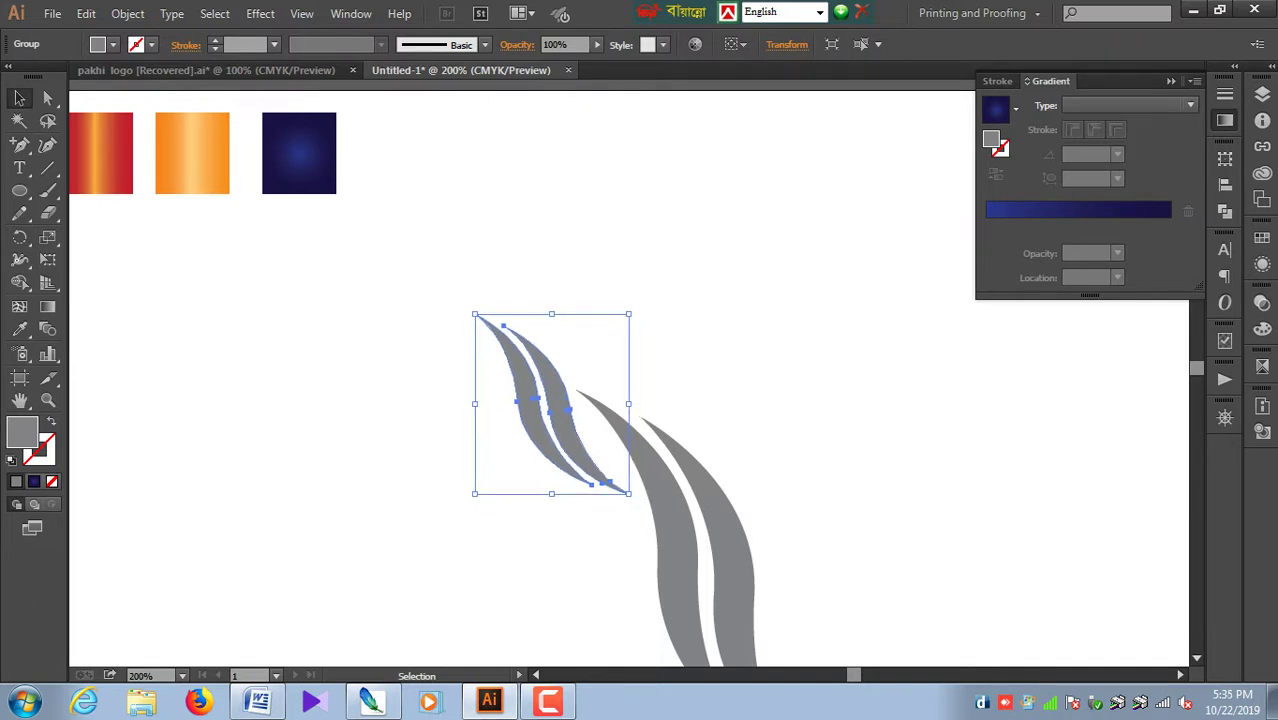
pyautogui.moveTo(640, 308); pyautogui.dragTo(644, 312)
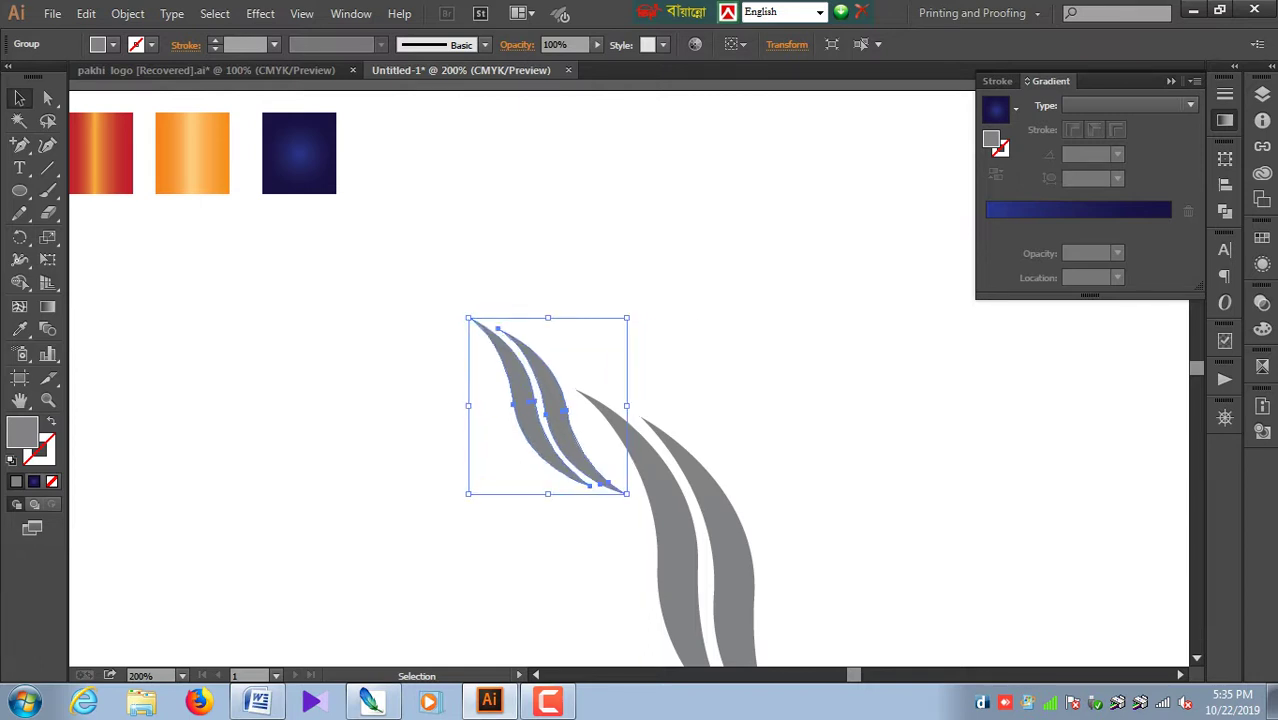
pyautogui.hotkey('ctrl', 'shift', 'a')
pyautogui.hotkey('ctrl', '-')
pyautogui.hotkey('ctrl', '-')
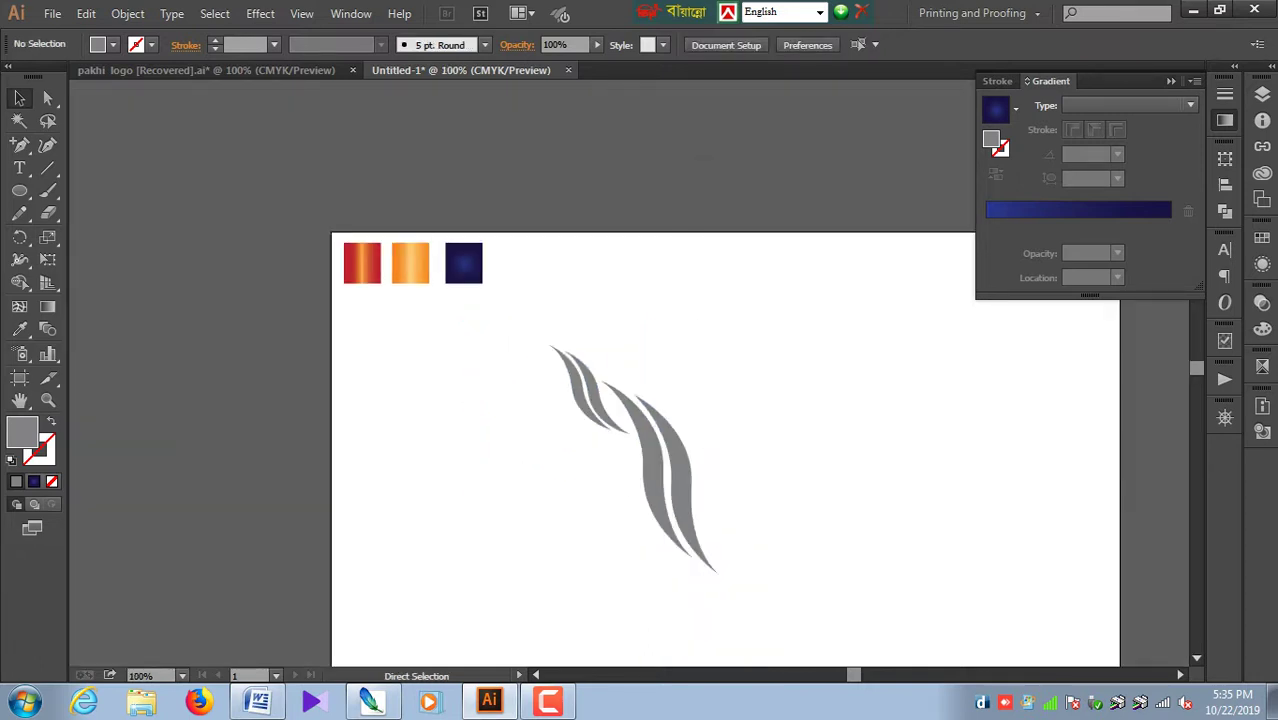
pyautogui.hotkey('ctrl', '-')
pyautogui.hotkey('ctrl', '+')
pyautogui.hotkey('ctrl', '+')
# Step: Fill all four blades with the orange gradient sampled from the middle swatch using the Eyedropper
pyautogui.moveTo(694, 290); pyautogui.dragTo(568, 508)
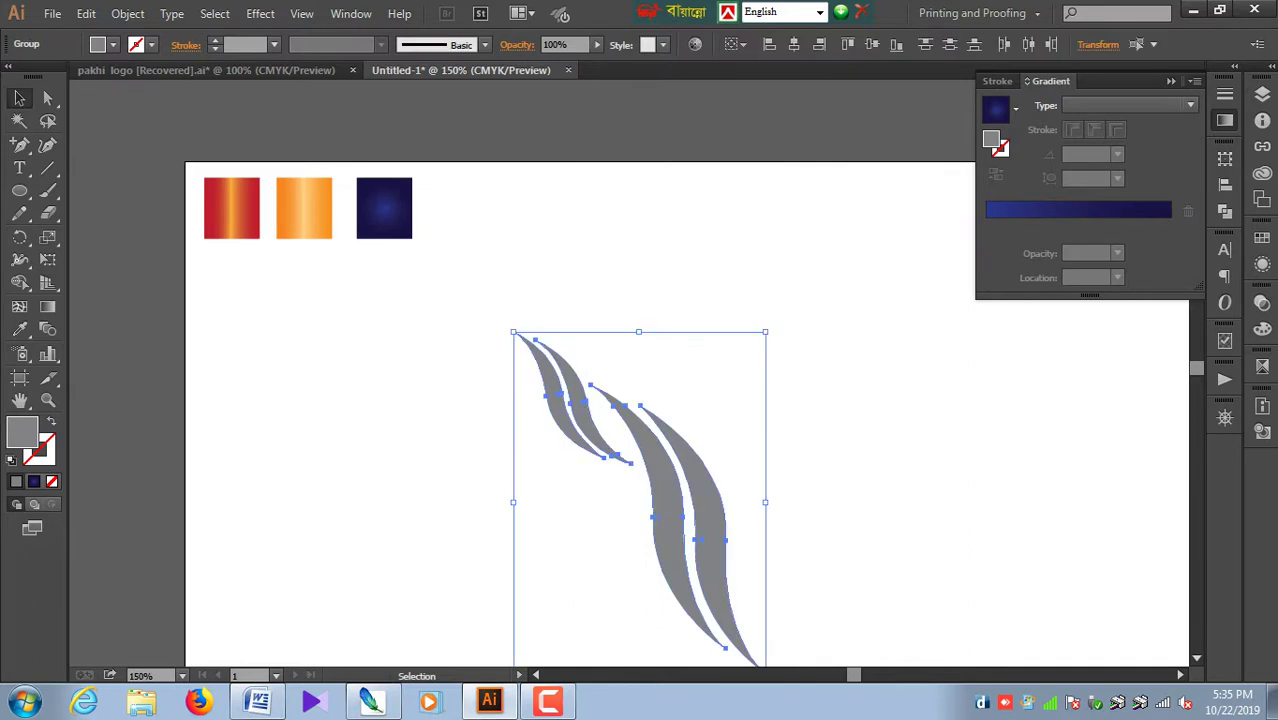
pyautogui.press('i')
pyautogui.click(304, 207)
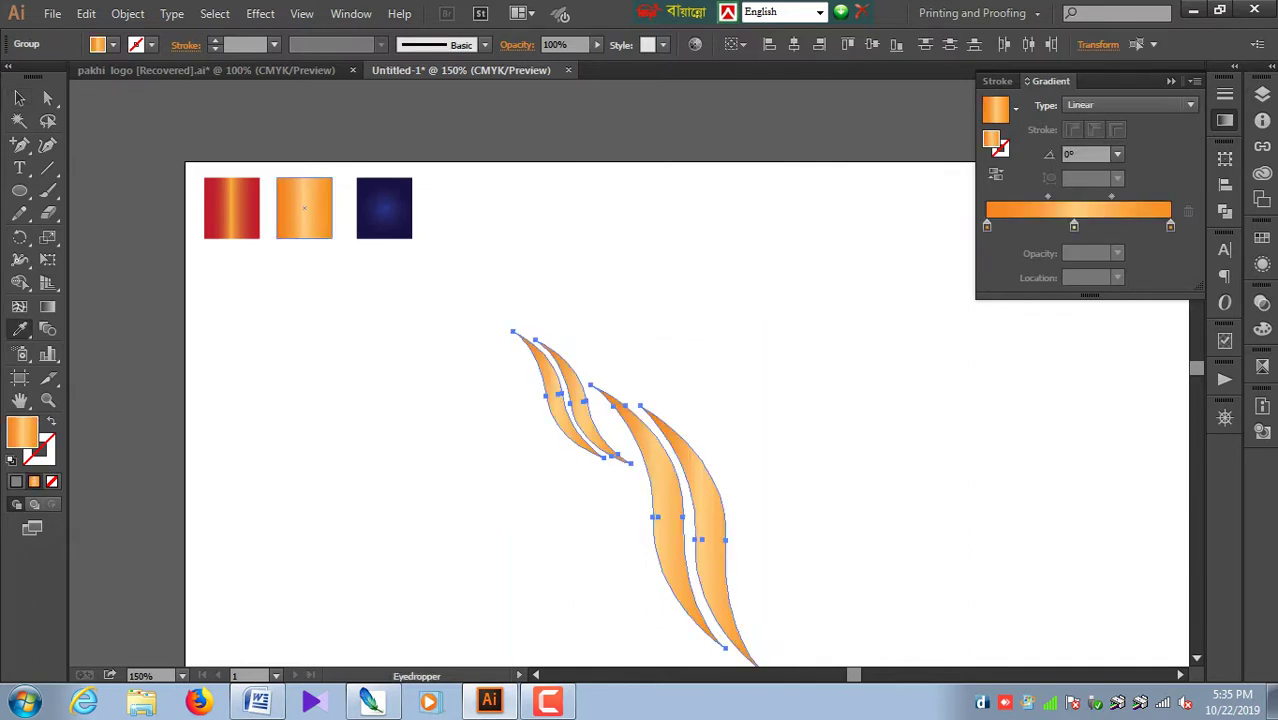
pyautogui.press('v')
pyautogui.hotkey('ctrl', 'shift', 'a')
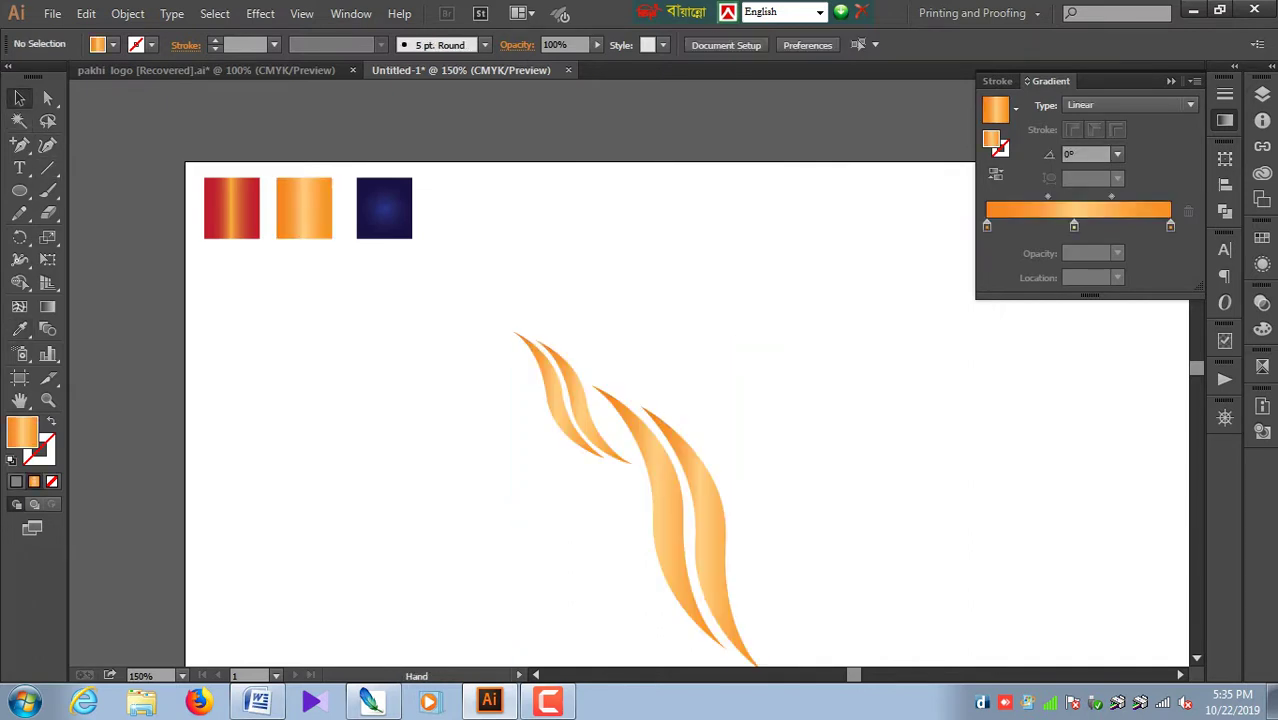
# Step: Ungroup the large blade pair and select its right blade on its own
pyautogui.moveTo(700, 470); pyautogui.dragTo(652, 373)
pyautogui.click(652, 373)
pyautogui.click(700, 460)
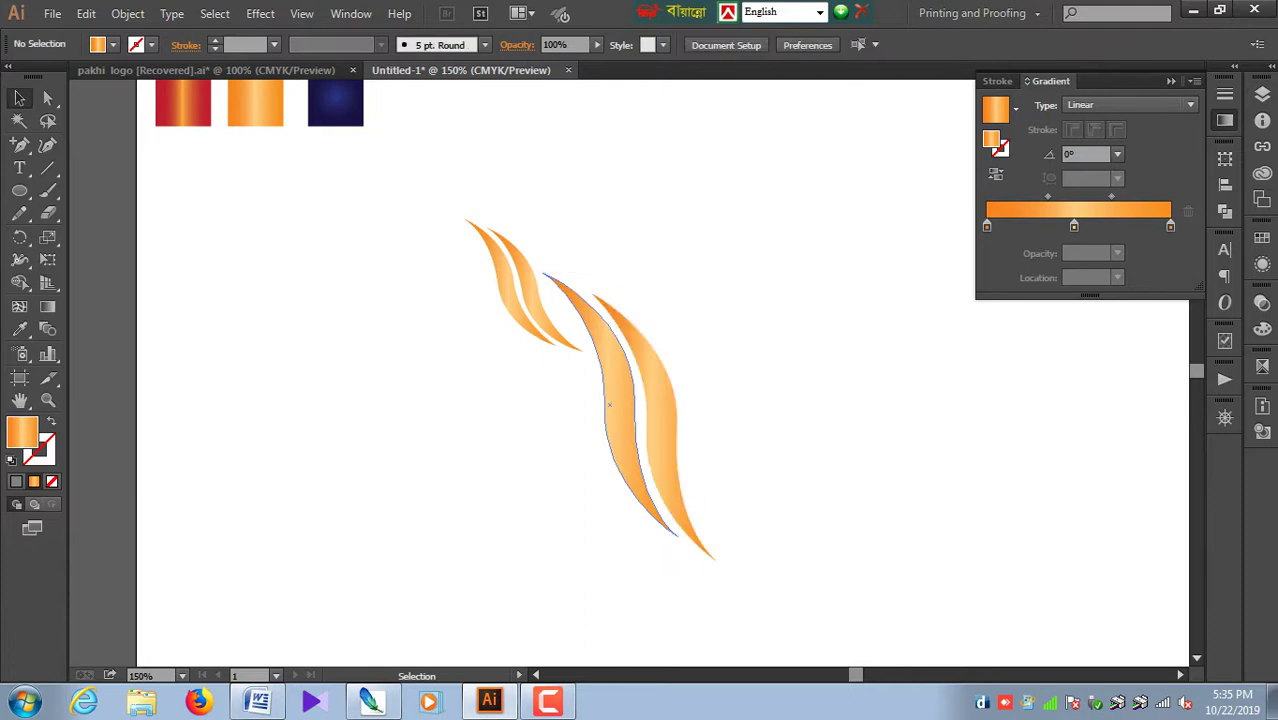
pyautogui.click(653, 395)
pyautogui.rightClick(653, 395)
pyautogui.click(700, 506)
pyautogui.moveTo(700, 506); pyautogui.dragTo(752, 560)
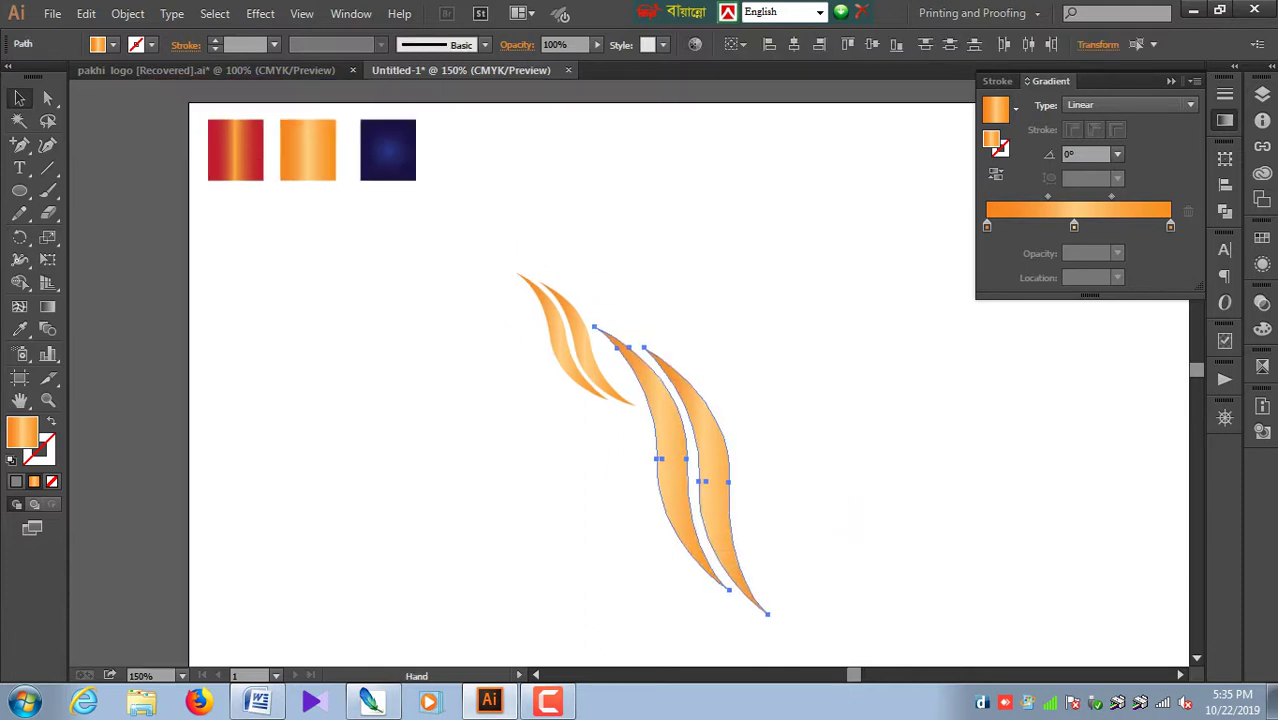
pyautogui.hotkey('ctrl', 'shift', 'a')
pyautogui.click(645, 362)
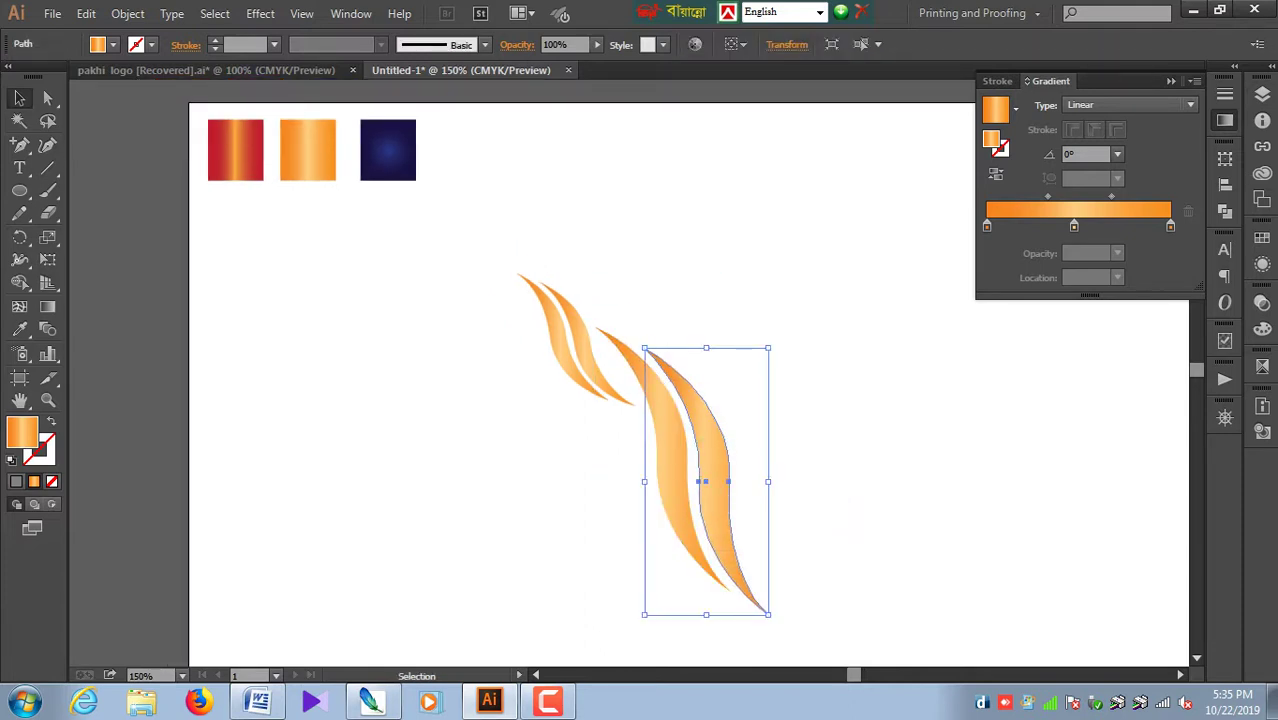
pyautogui.click(47, 306)
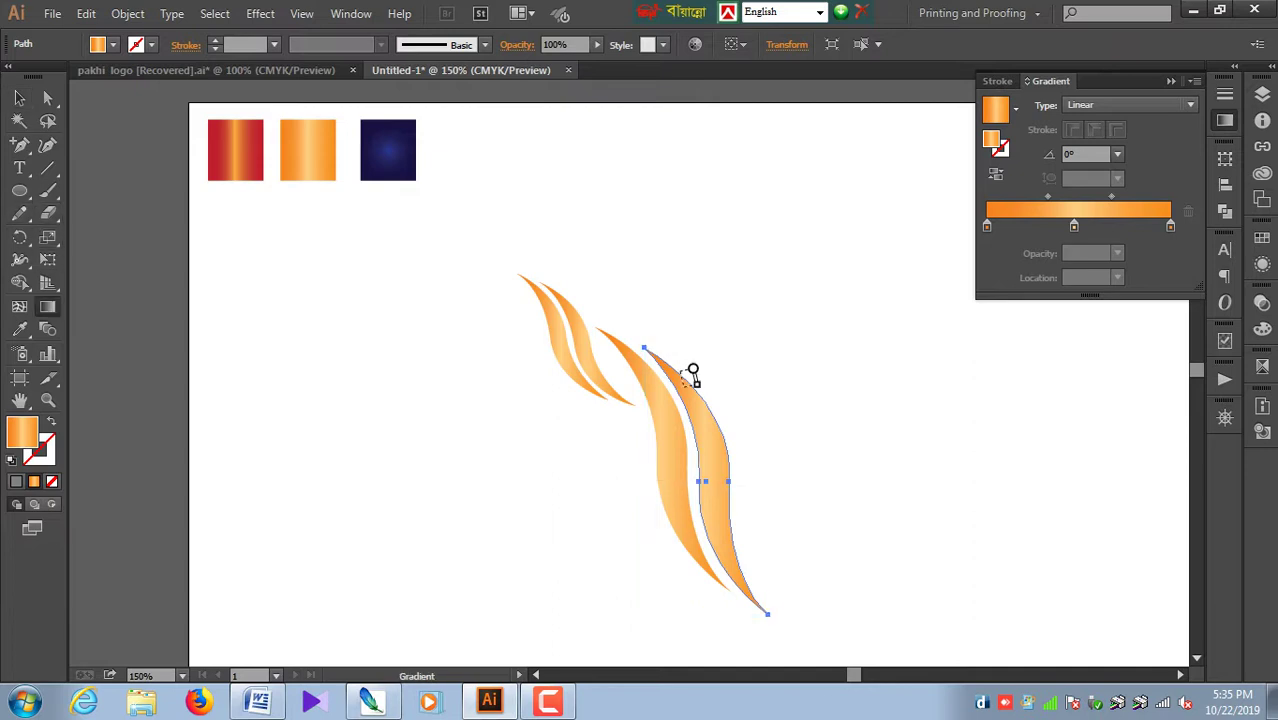
# Step: Redraw the right blade's gradient to run lengthwise at about -76°
pyautogui.moveTo(693, 369)
pyautogui.mouseDown()
pyautogui.moveTo(739, 563)
pyautogui.moveTo(735, 599)
pyautogui.mouseUp()
pyautogui.moveTo(675, 353); pyautogui.dragTo(731, 600)
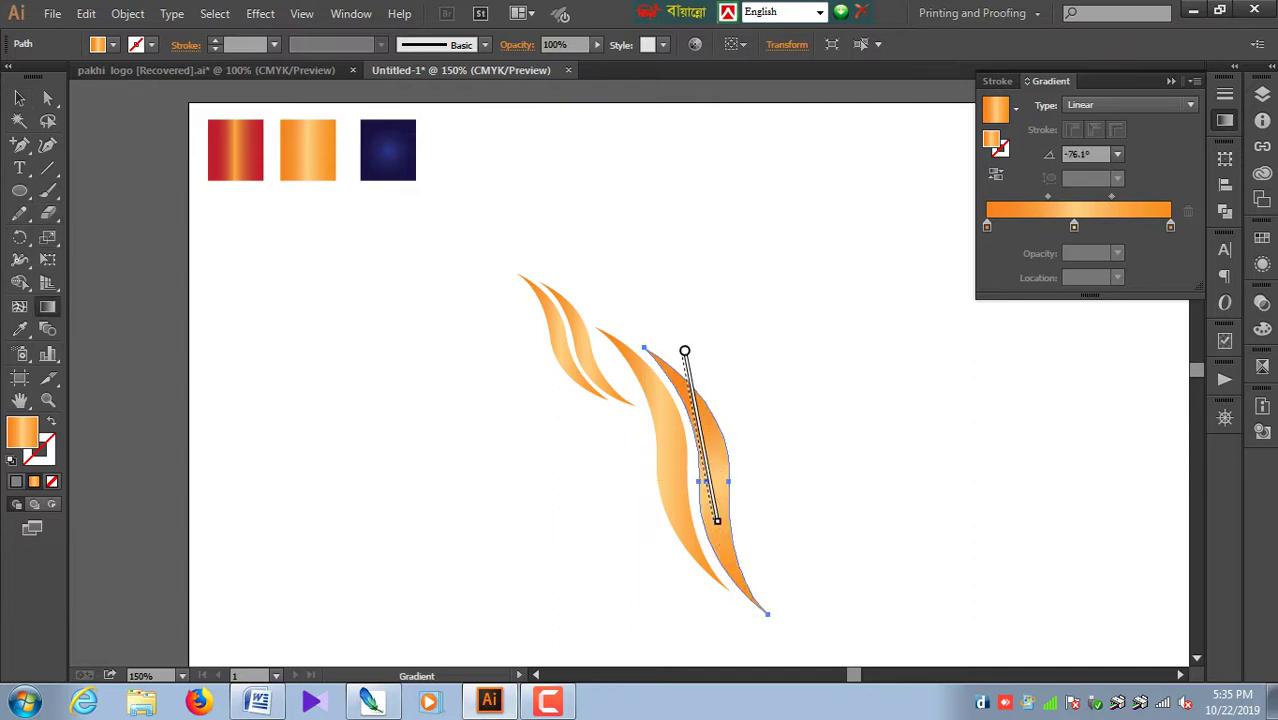
pyautogui.click(19, 97)
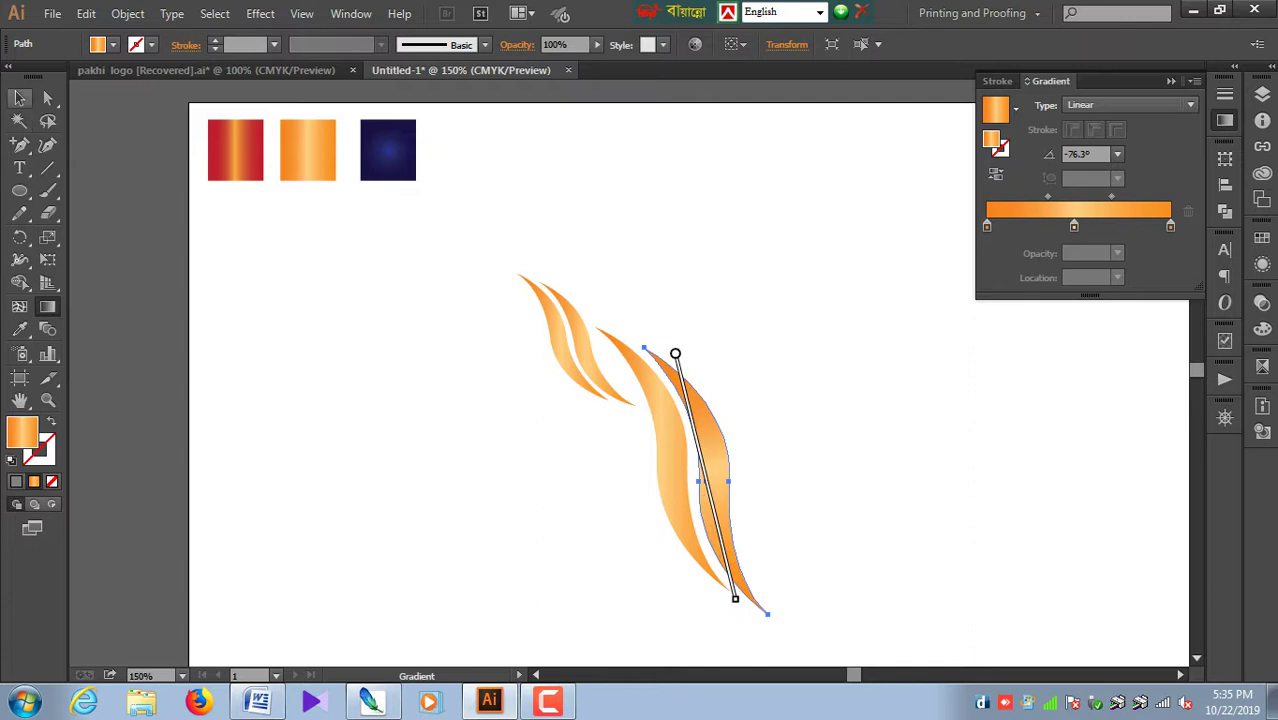
pyautogui.click(450, 450)
# Step: Angle the wider left blade's gradient down its length
pyautogui.click(662, 450)
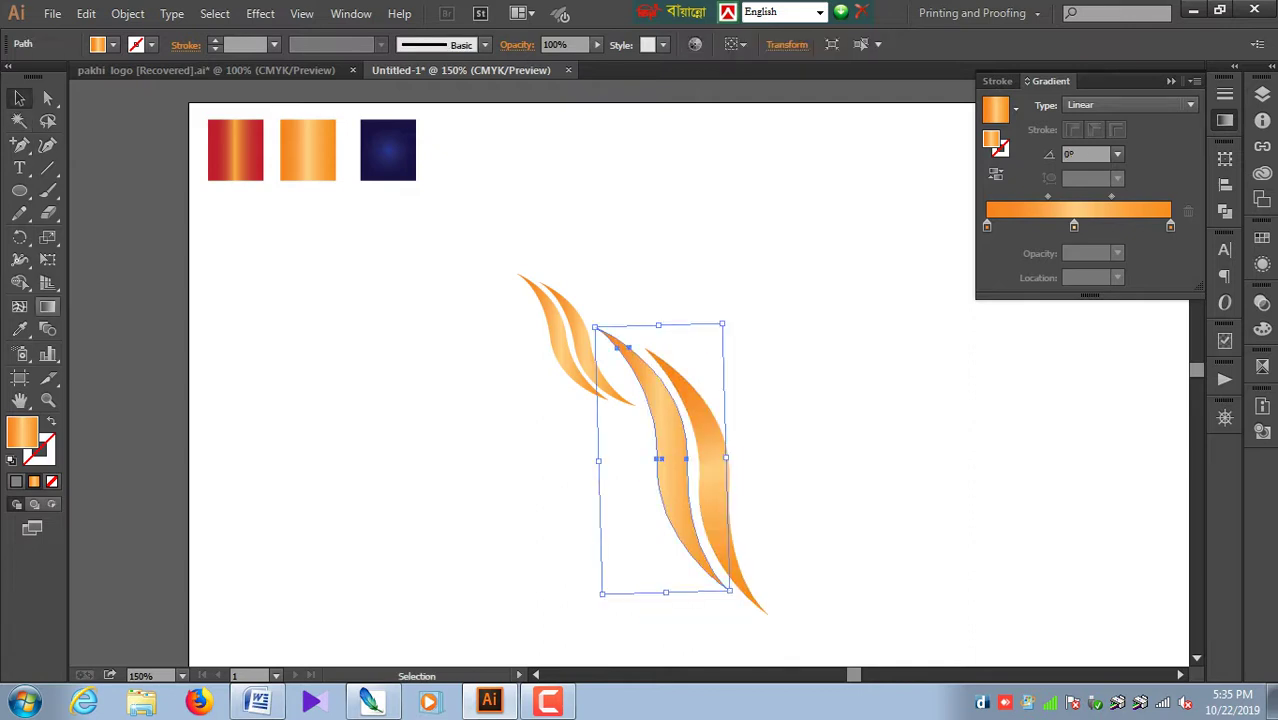
pyautogui.press('g')
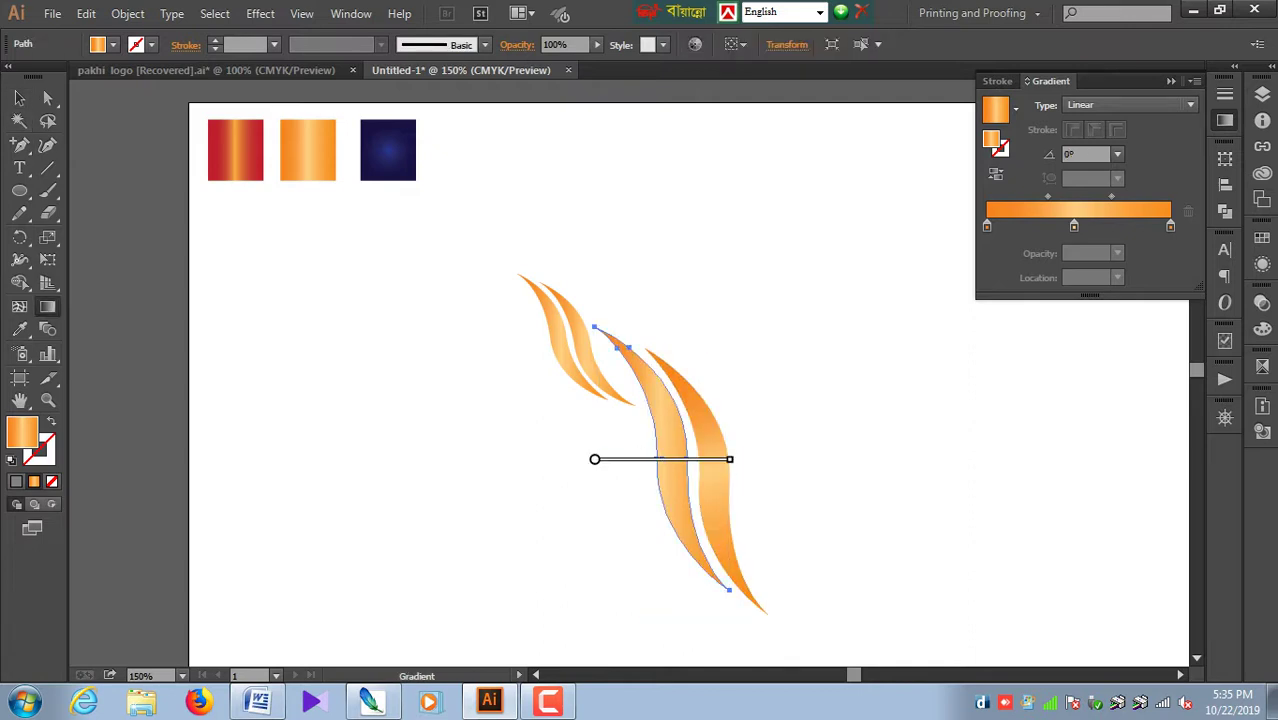
pyautogui.moveTo(620, 345); pyautogui.dragTo(688, 587)
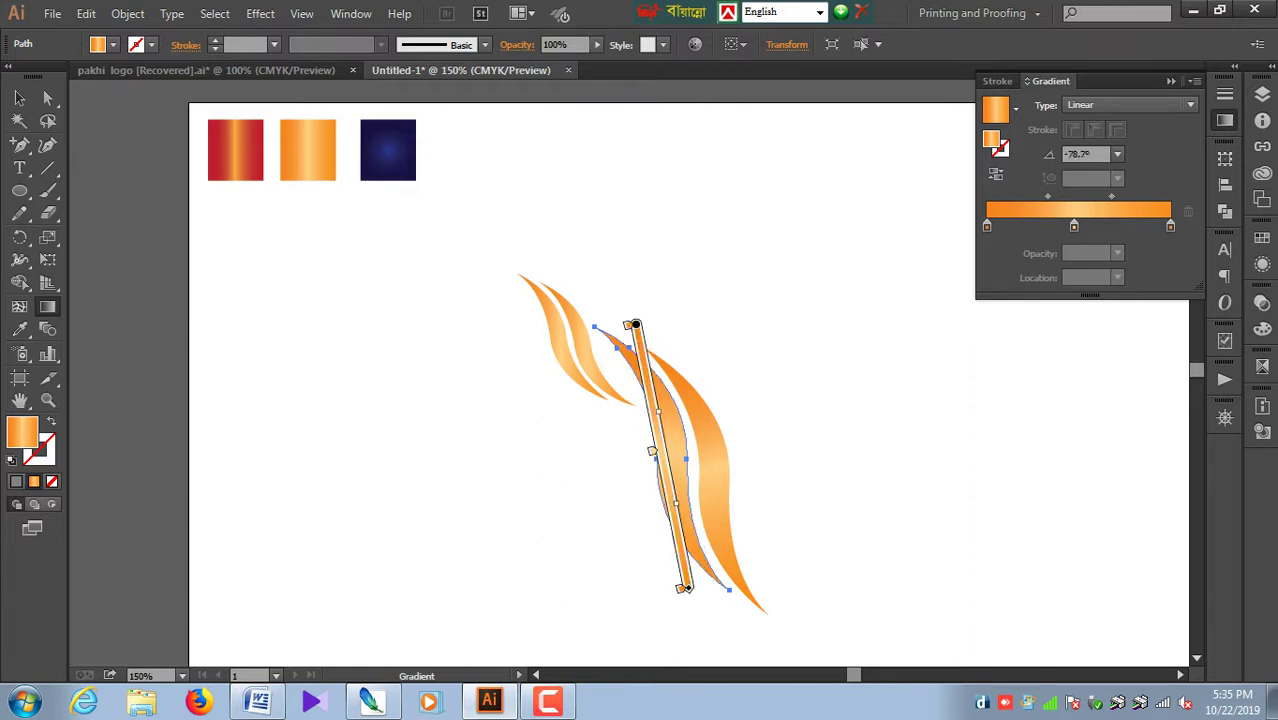
pyautogui.press('v')
pyautogui.hotkey('ctrl', 'shift', 'a')
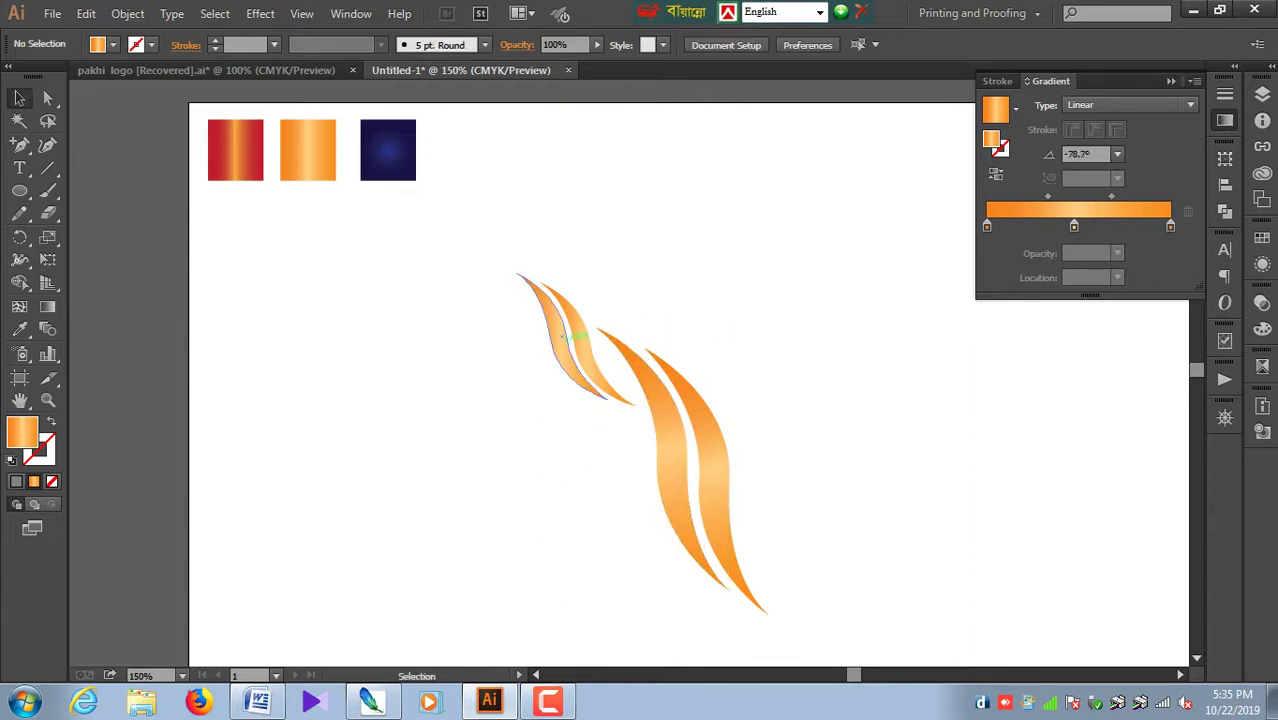
# Step: Angle the small blade pair's gradient lengthwise, settling at about -79°
pyautogui.click(572, 338)
pyautogui.press('g')
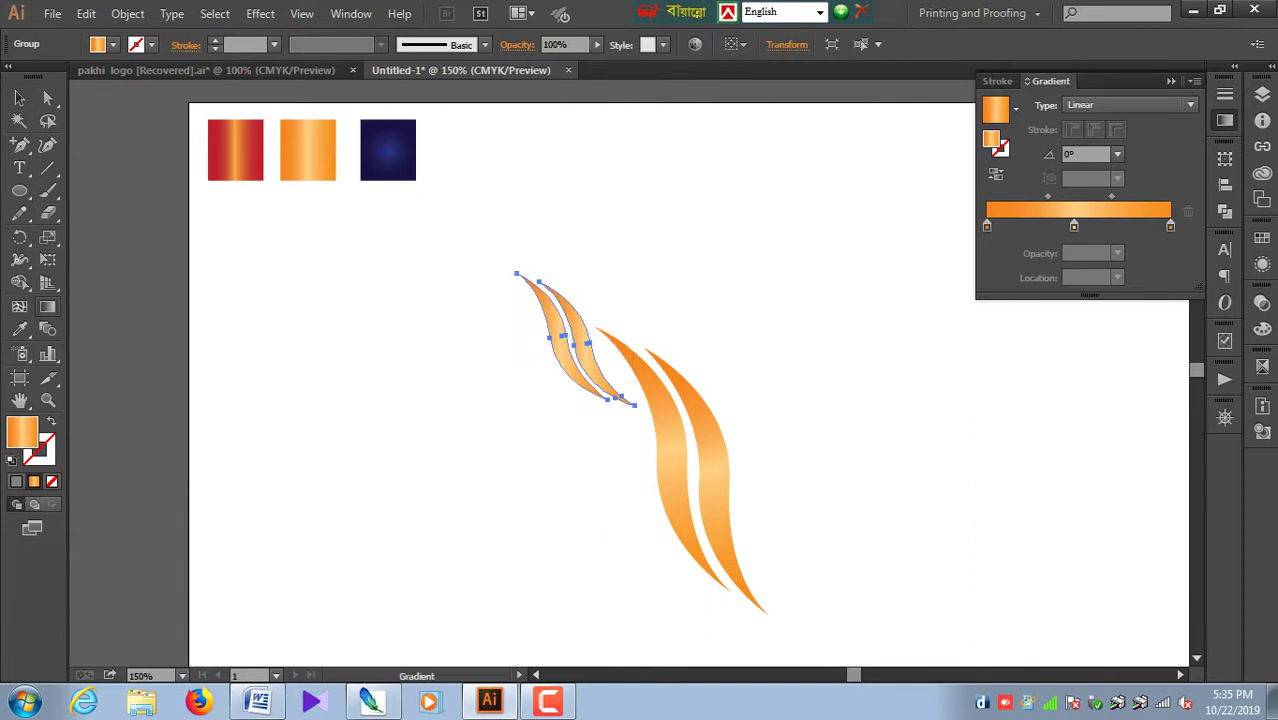
pyautogui.moveTo(542, 251); pyautogui.dragTo(590, 420)
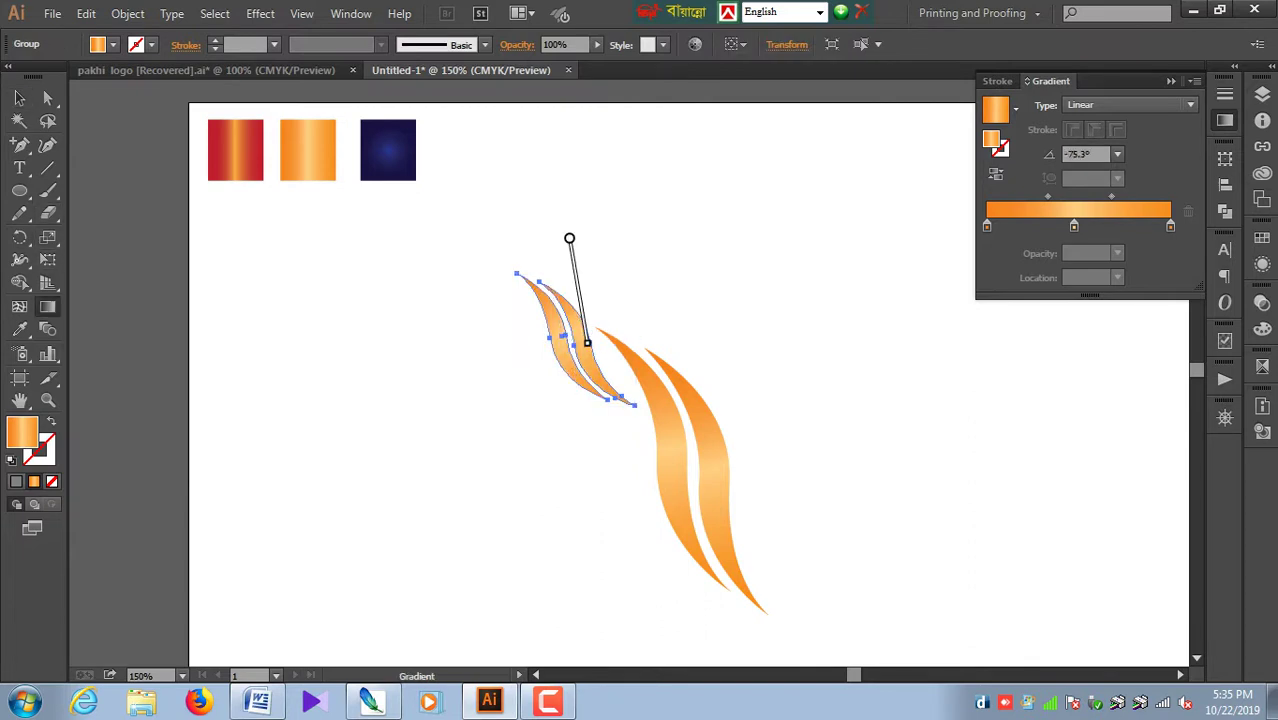
pyautogui.moveTo(569, 238); pyautogui.dragTo(590, 428)
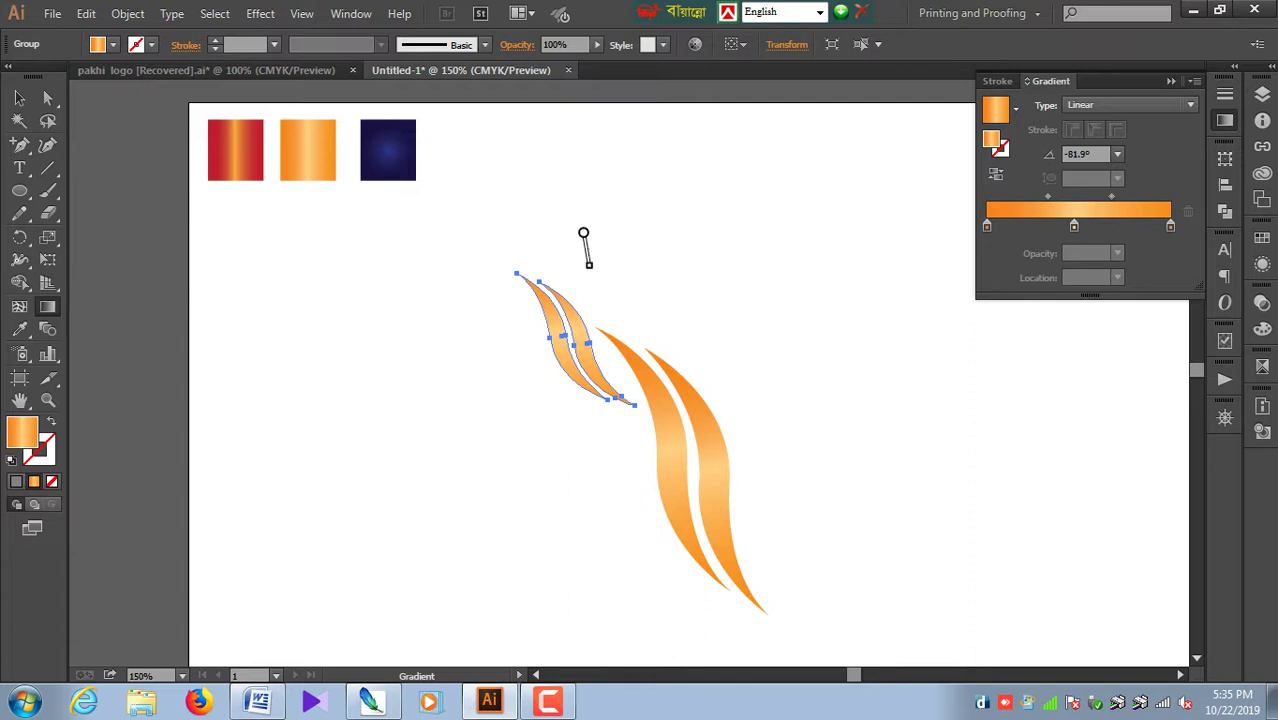
pyautogui.moveTo(583, 233); pyautogui.dragTo(595, 388)
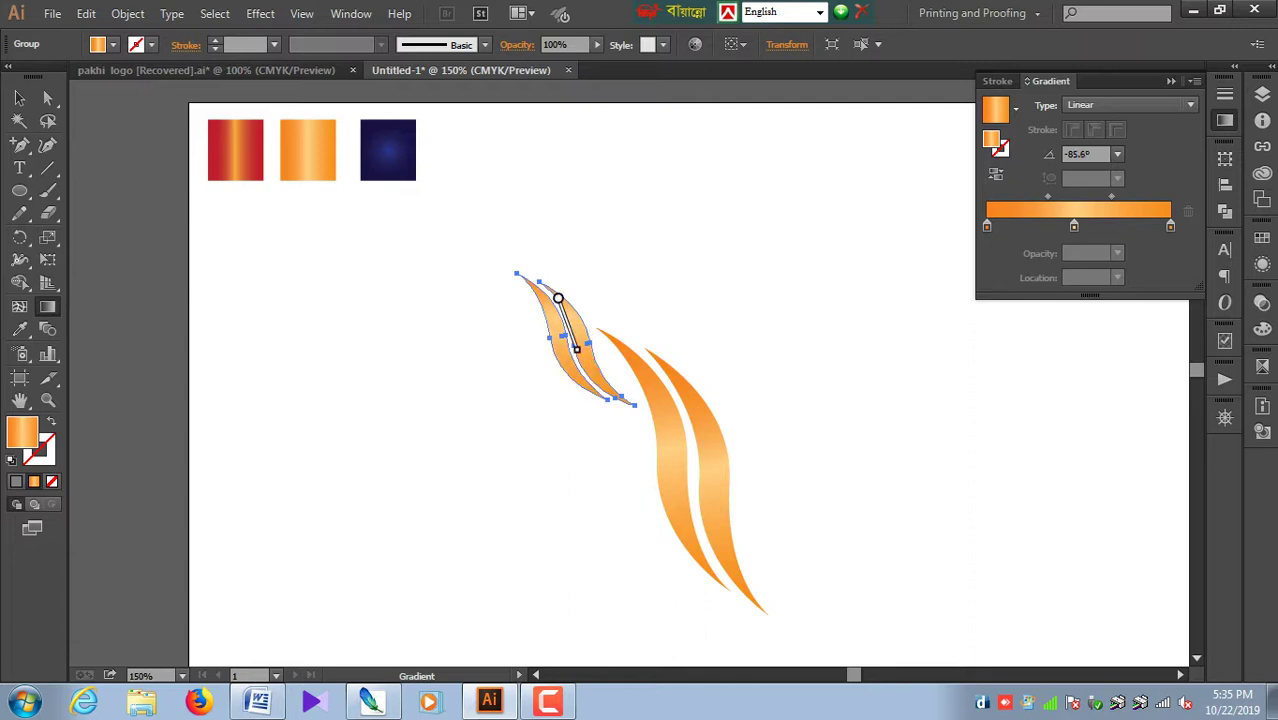
pyautogui.moveTo(533, 285); pyautogui.dragTo(566, 405)
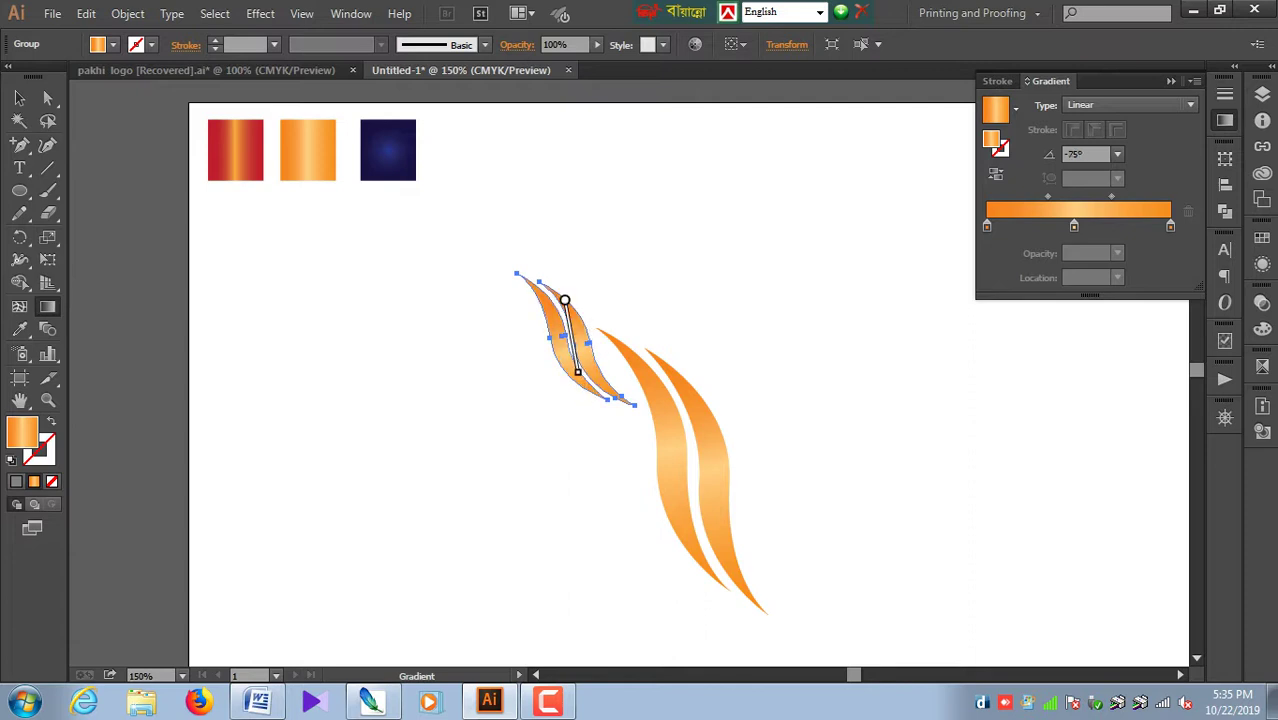
pyautogui.moveTo(565, 300); pyautogui.dragTo(578, 372)
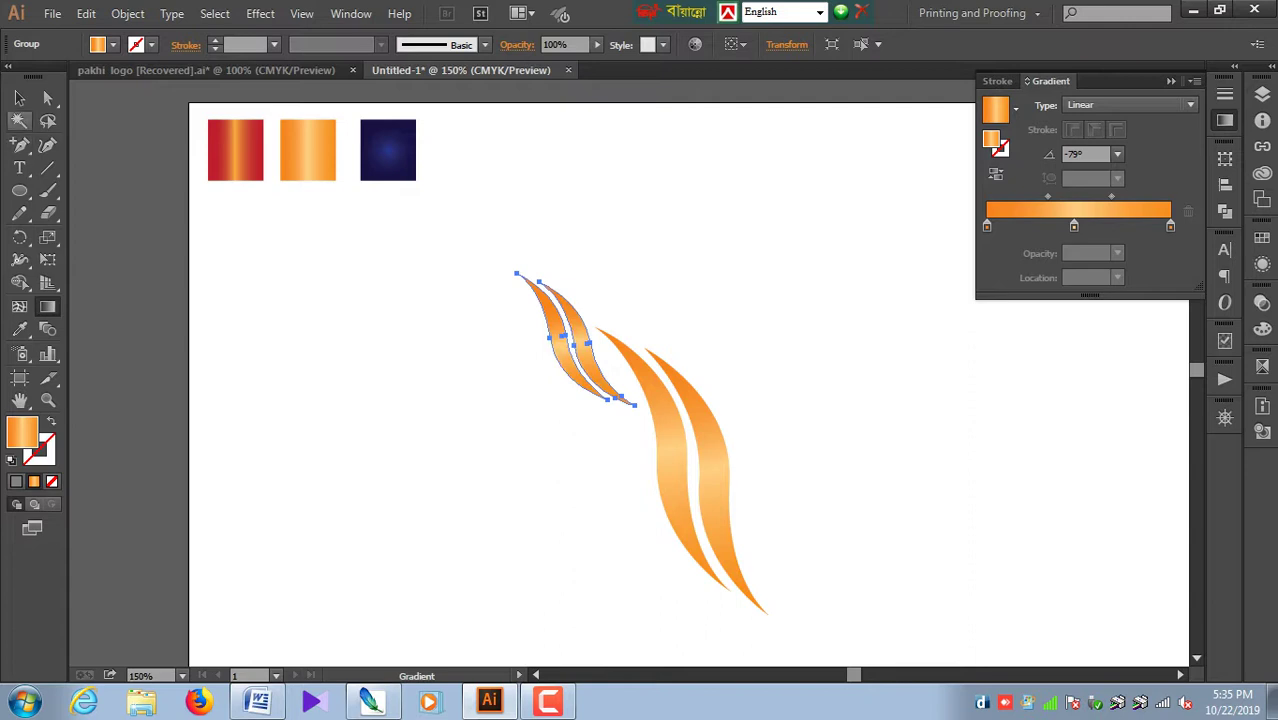
pyautogui.press('v')
# Step: Redraw the large pair's gradient lengthwise at about -80.9°
pyautogui.click(850, 500)
pyautogui.click(700, 450)
pyautogui.click(850, 500)
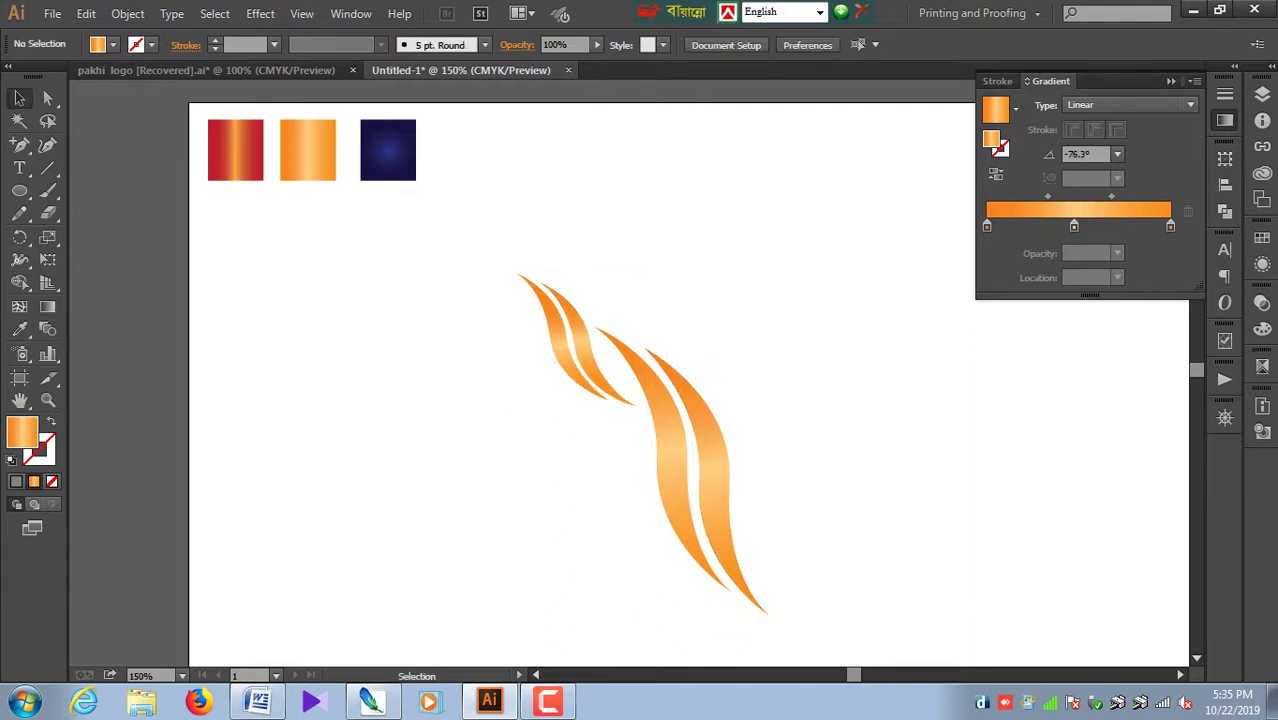
pyautogui.click(700, 450)
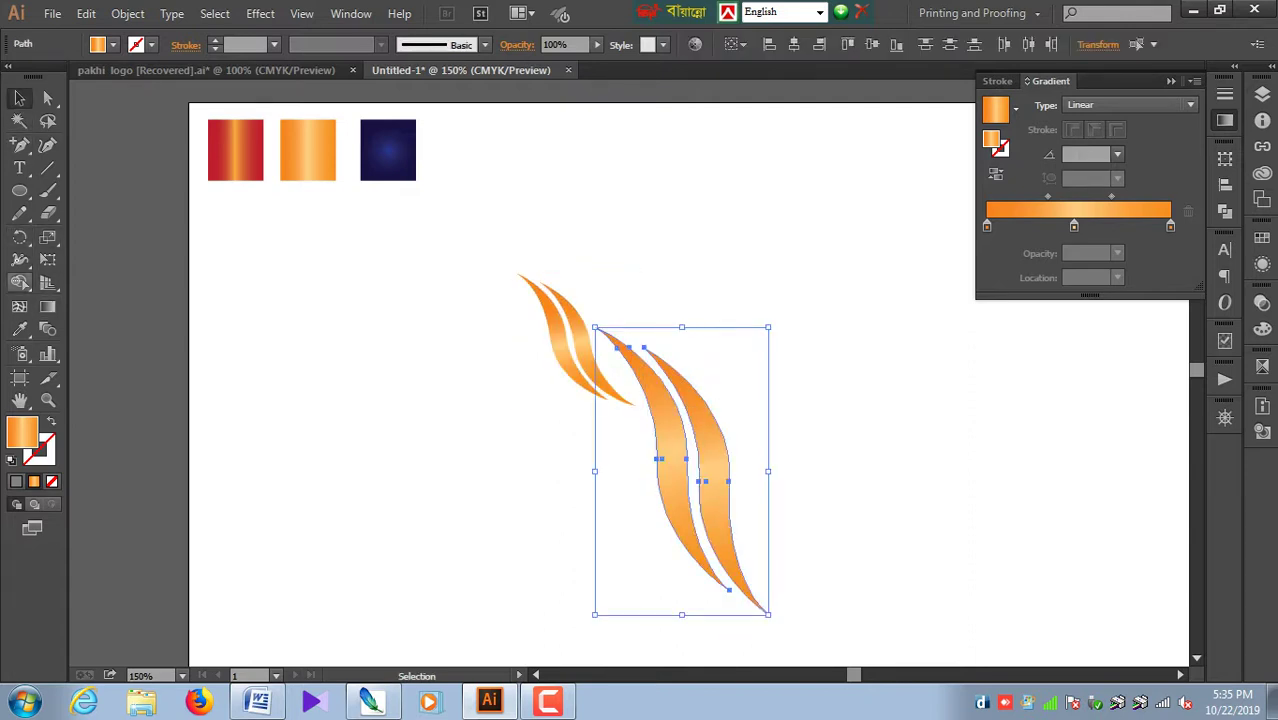
pyautogui.click(47, 306)
pyautogui.moveTo(697, 470)
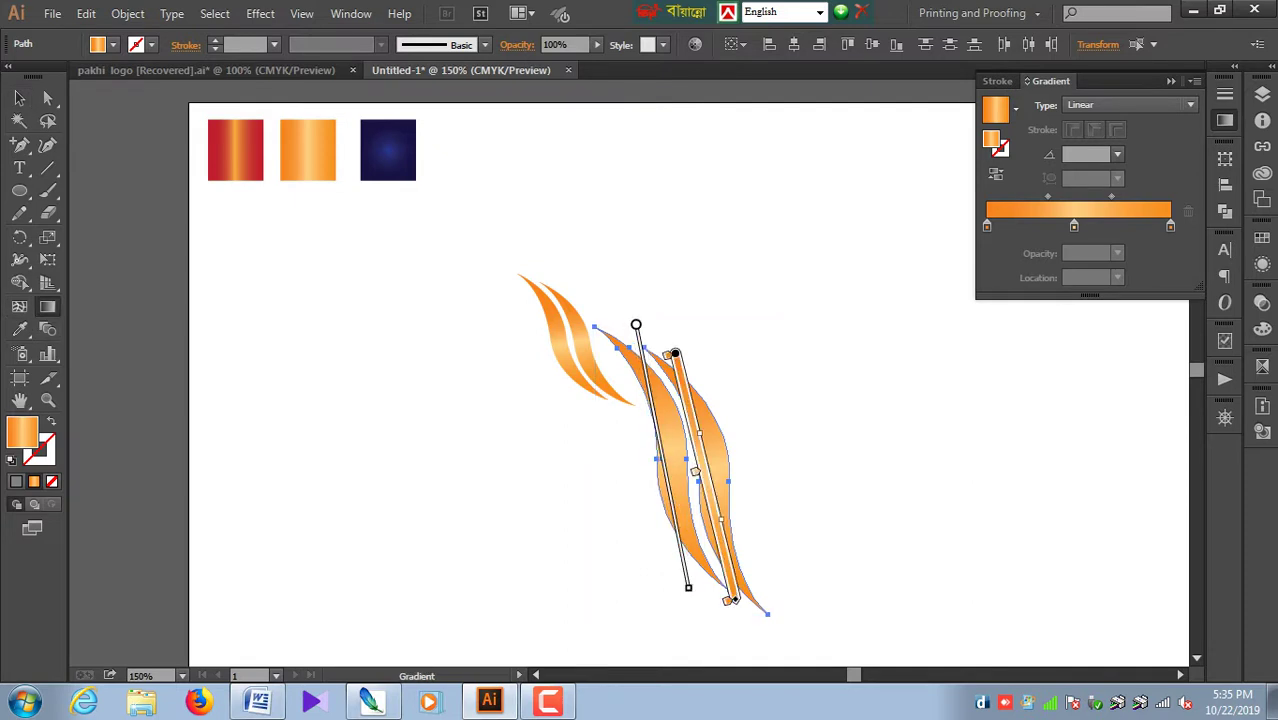
pyautogui.moveTo(659, 357); pyautogui.dragTo(694, 573)
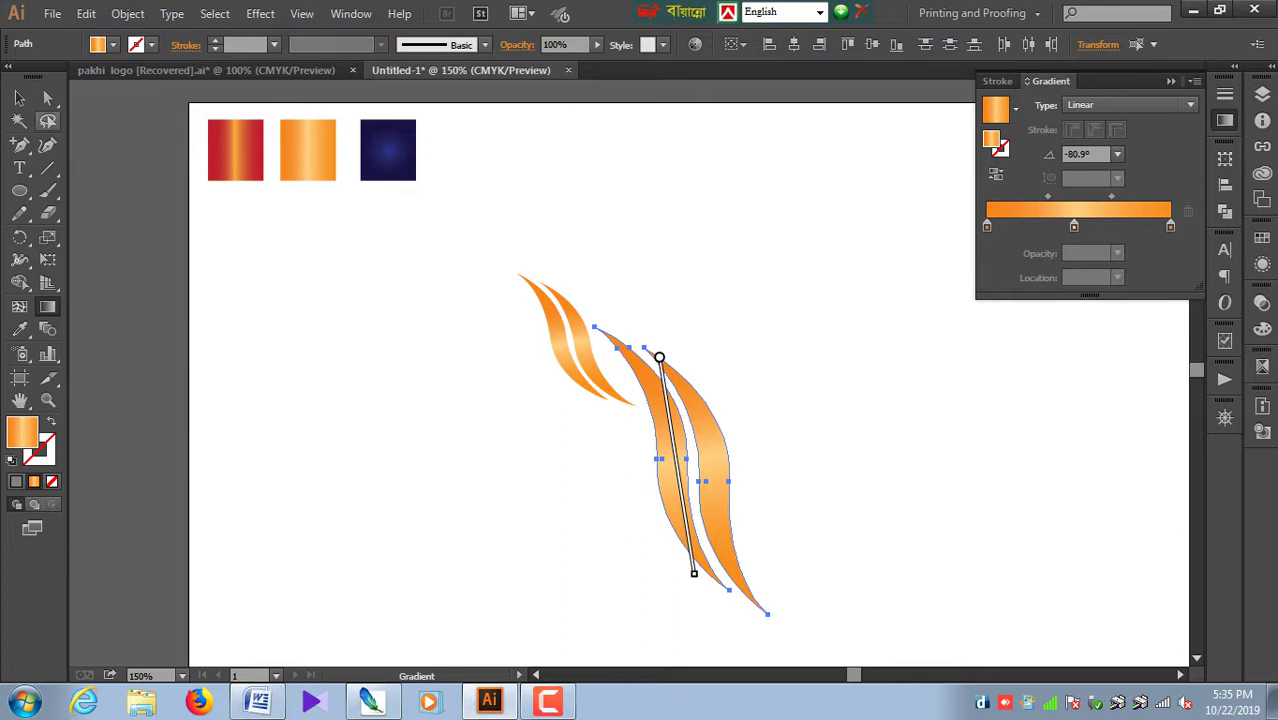
pyautogui.press('v')
# Step: Marquee-select all four orange blades
pyautogui.hotkey('ctrl', 'shift', 'a')
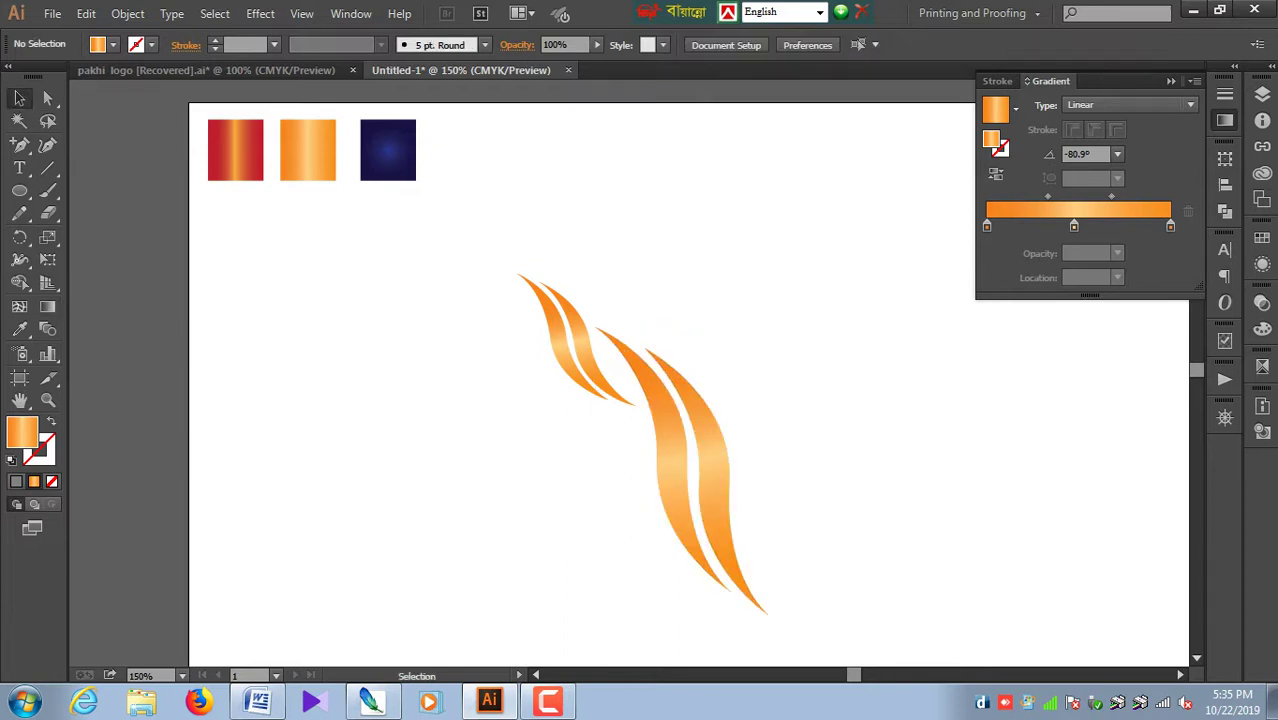
pyautogui.moveTo(640, 400); pyautogui.dragTo(616, 381)
pyautogui.moveTo(605, 264); pyautogui.dragTo(570, 290)
# Step: Group the four blades, then copy the group and paste it in front
pyautogui.rightClick(656, 424)
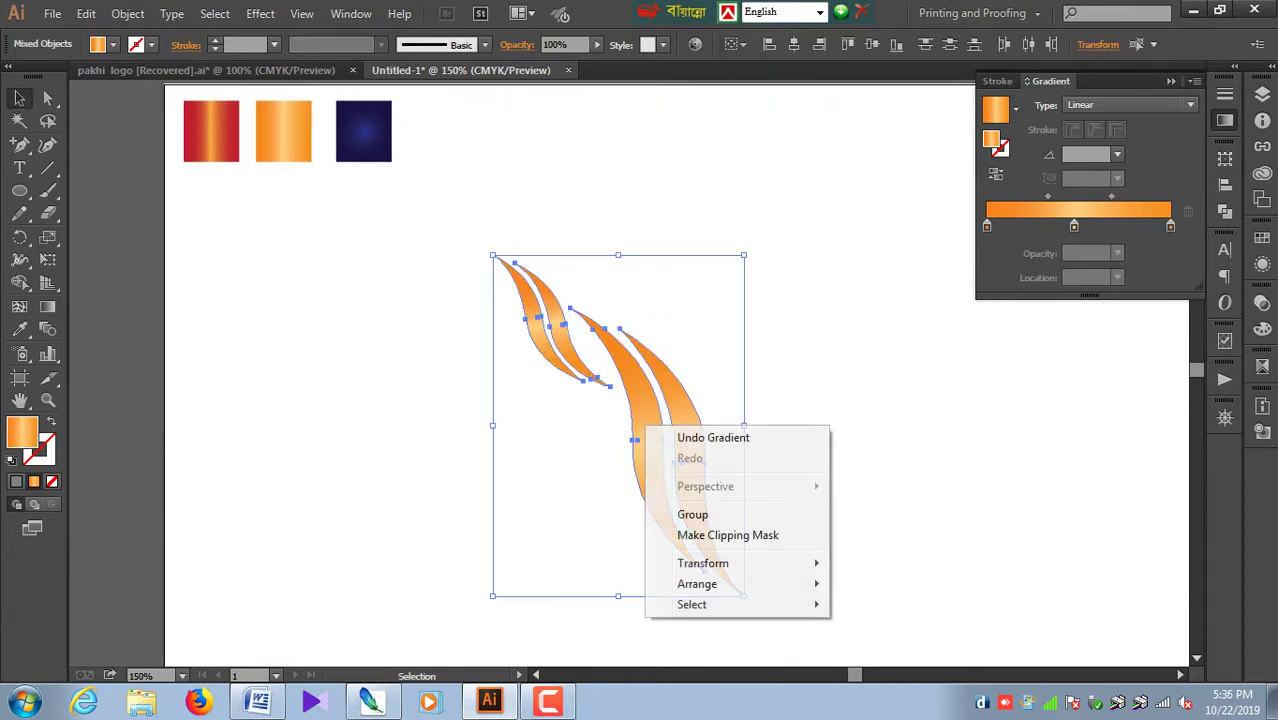
pyautogui.click(692, 512)
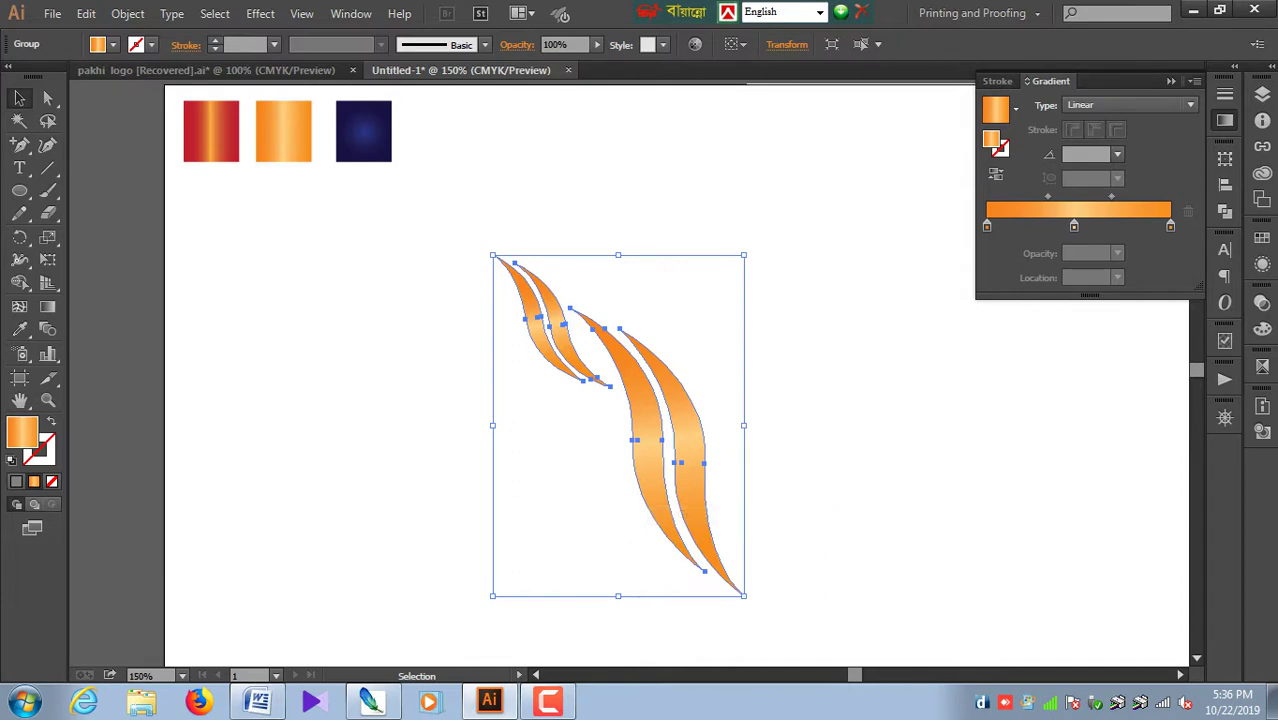
pyautogui.click(128, 13)
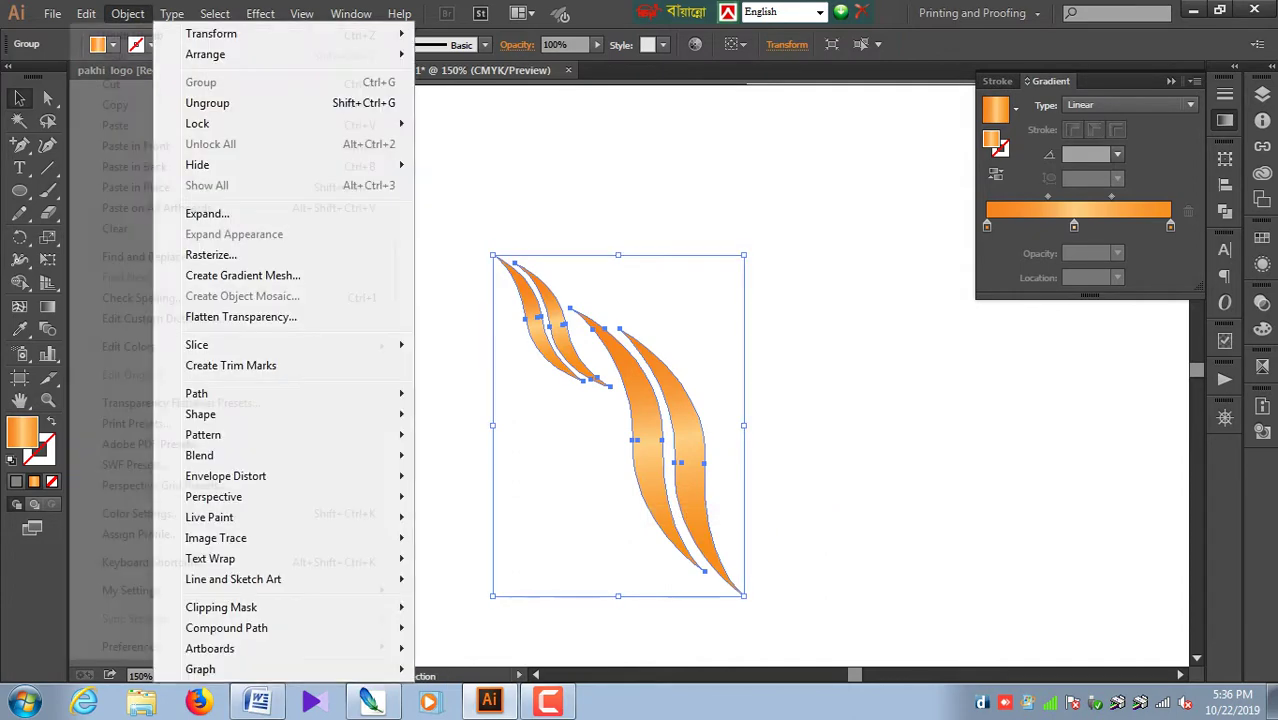
pyautogui.click(115, 105)
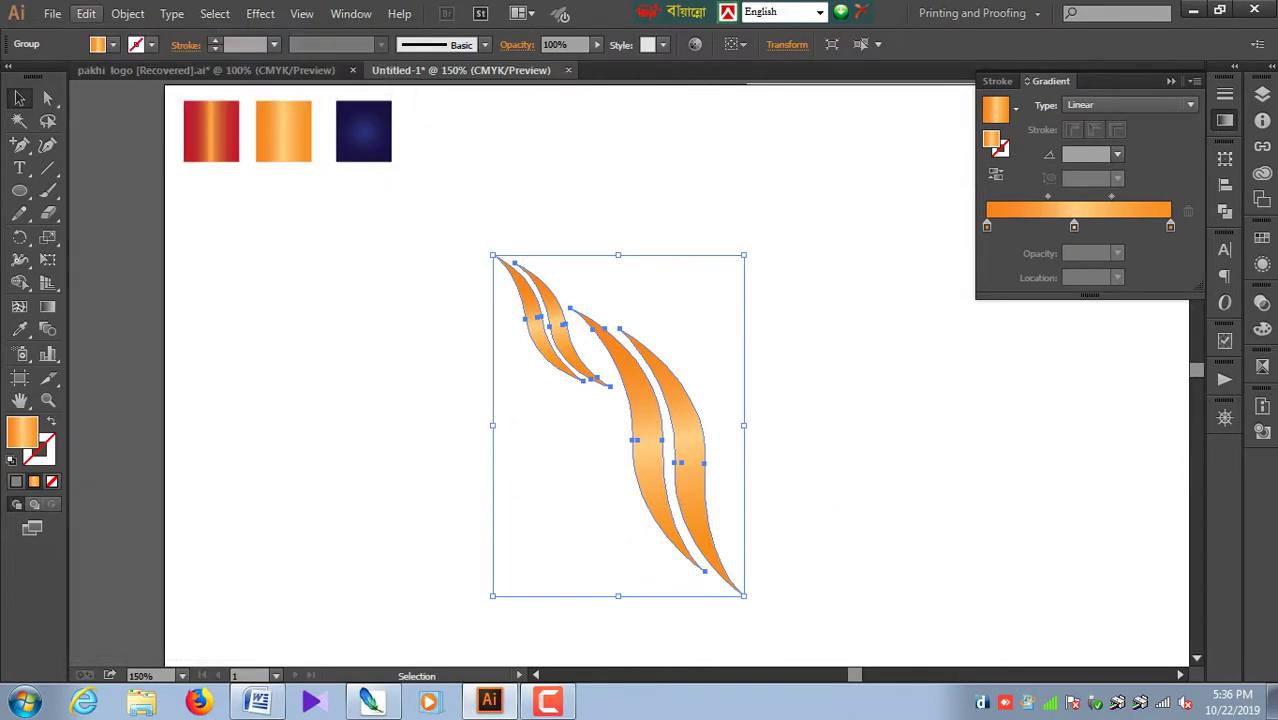
pyautogui.click(86, 13)
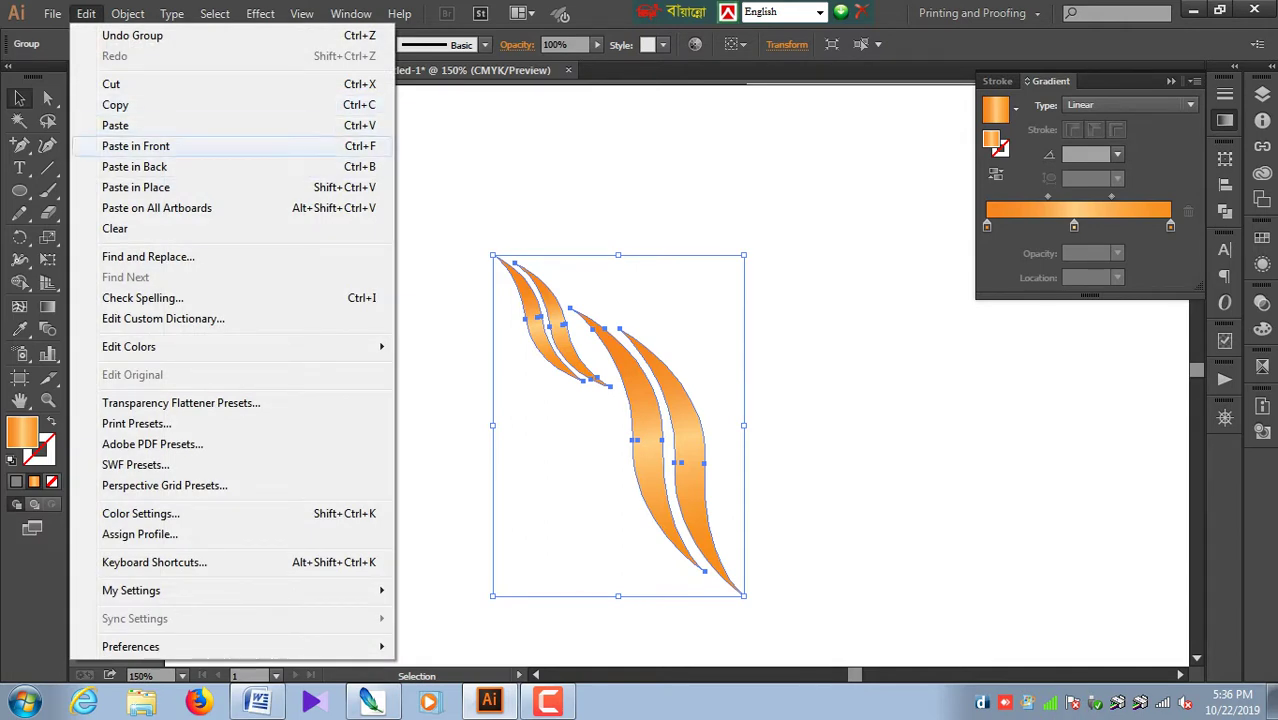
pyautogui.click(135, 146)
# Step: Give the pasted copy a 2 pt magenta stroke
pyautogui.hotkey('ctrl', 'shift', 'a')
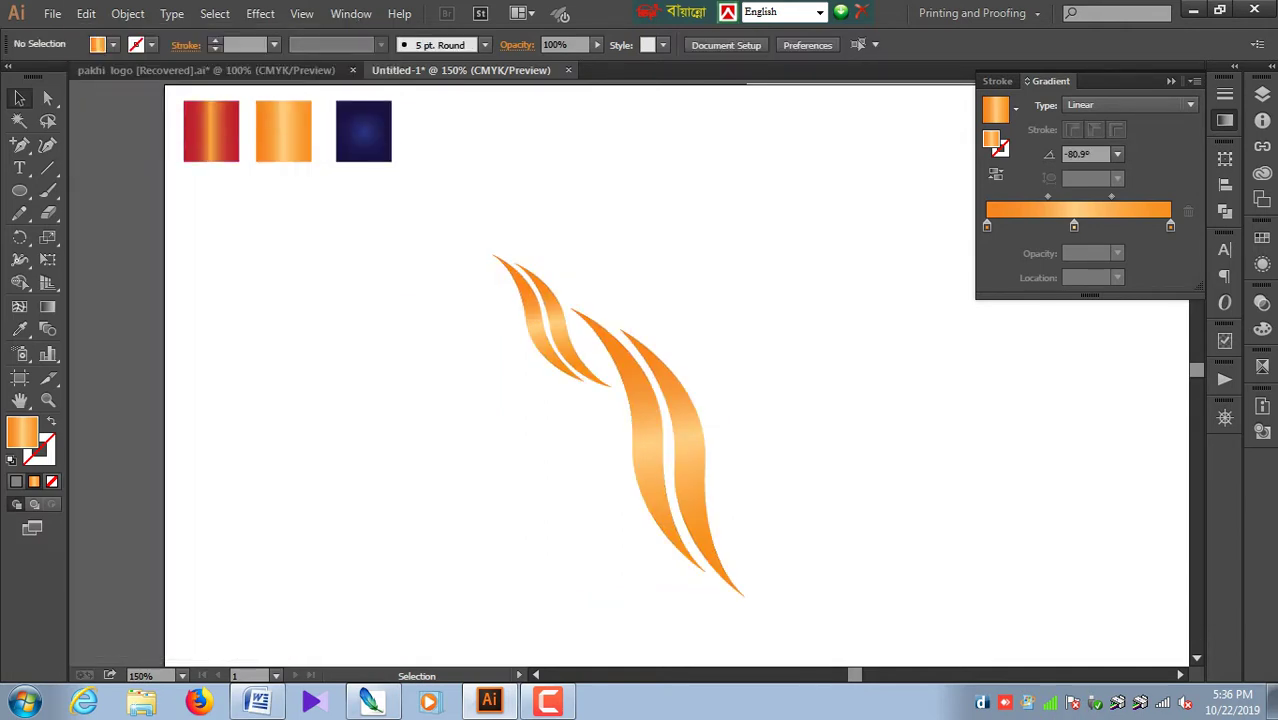
pyautogui.click(650, 440)
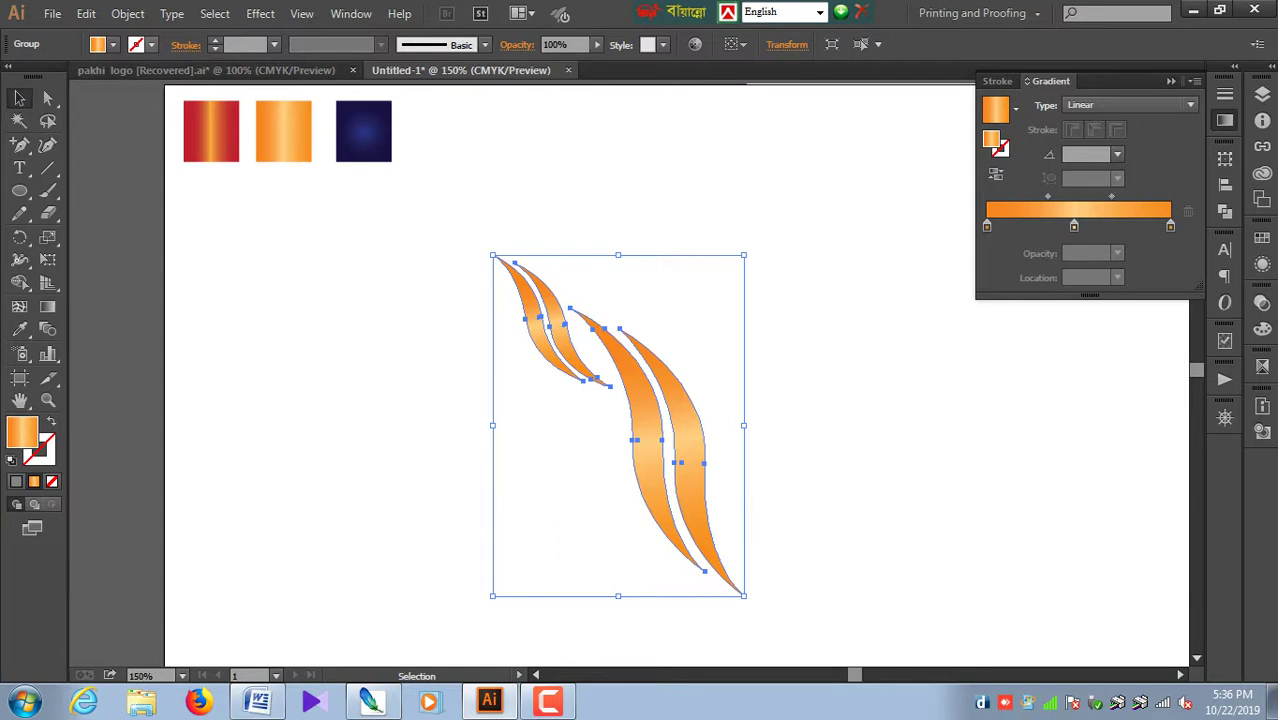
pyautogui.click(113, 44)
pyautogui.click(215, 40)
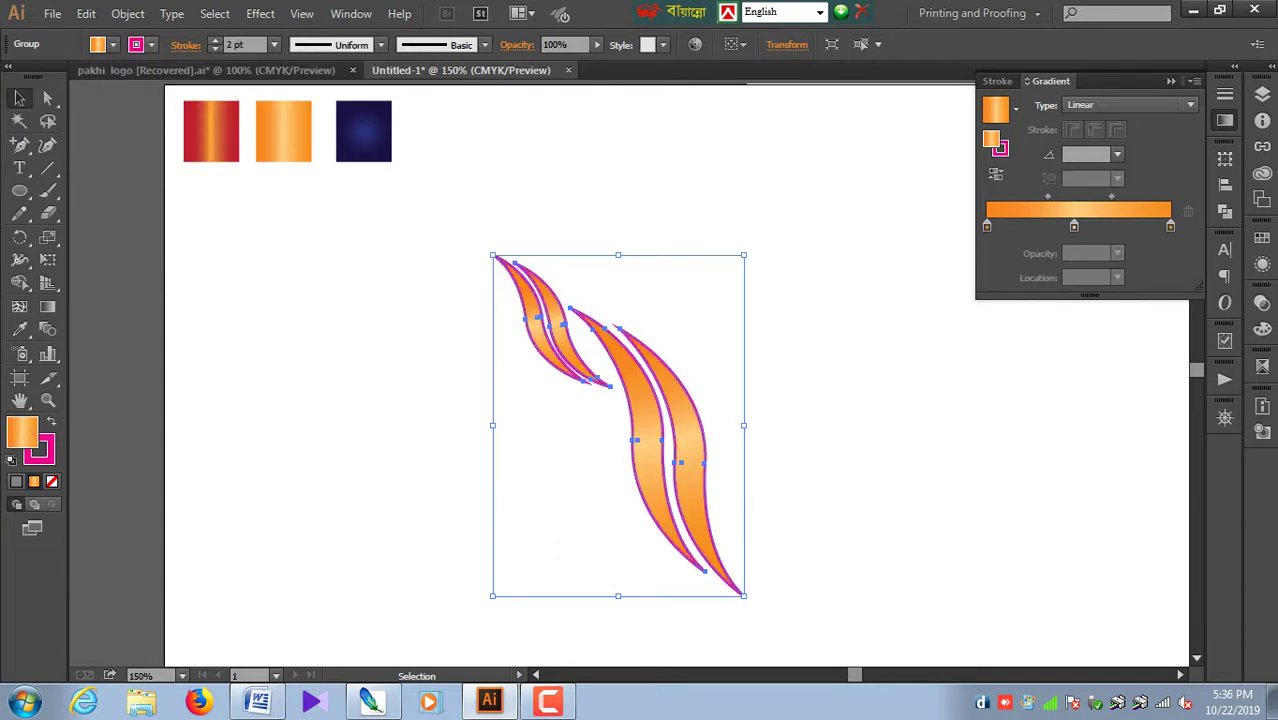
# Step: Try the copy's fill at None, undo it, then apply Object > Path > Outline Stroke
pyautogui.click(113, 44)
pyautogui.click(13, 77)
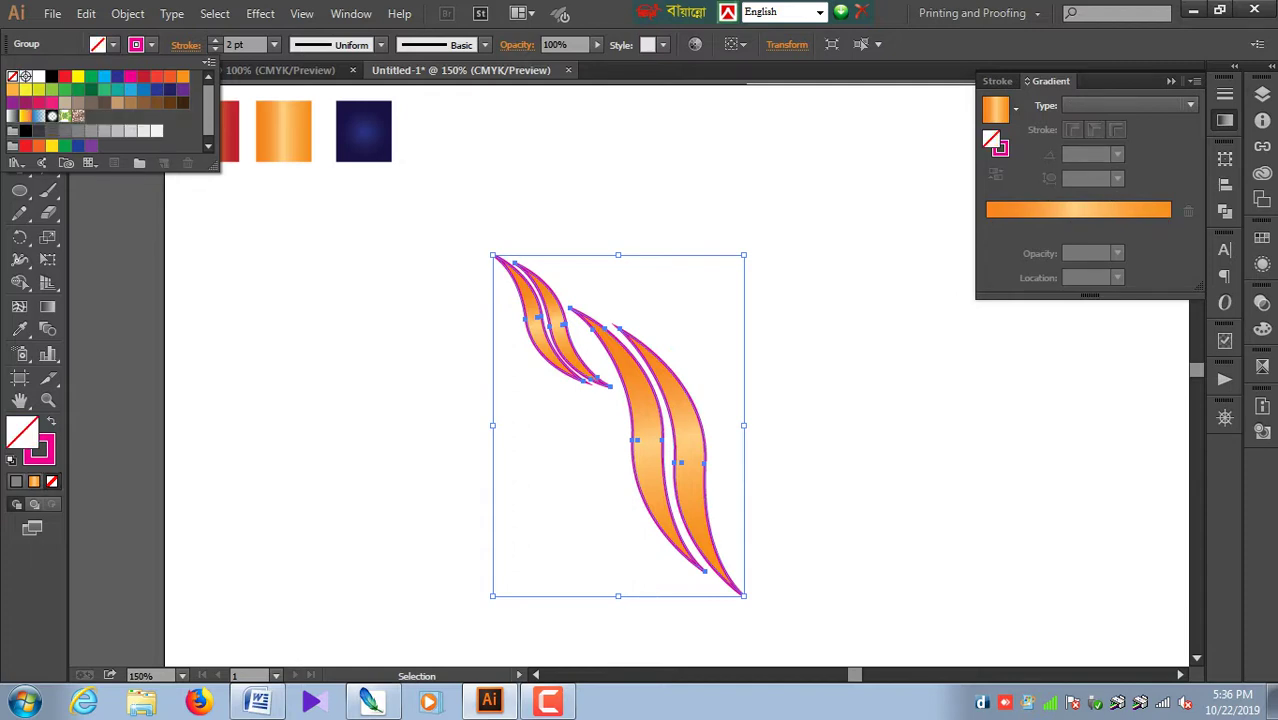
pyautogui.press('Escape')
pyautogui.click(113, 44)
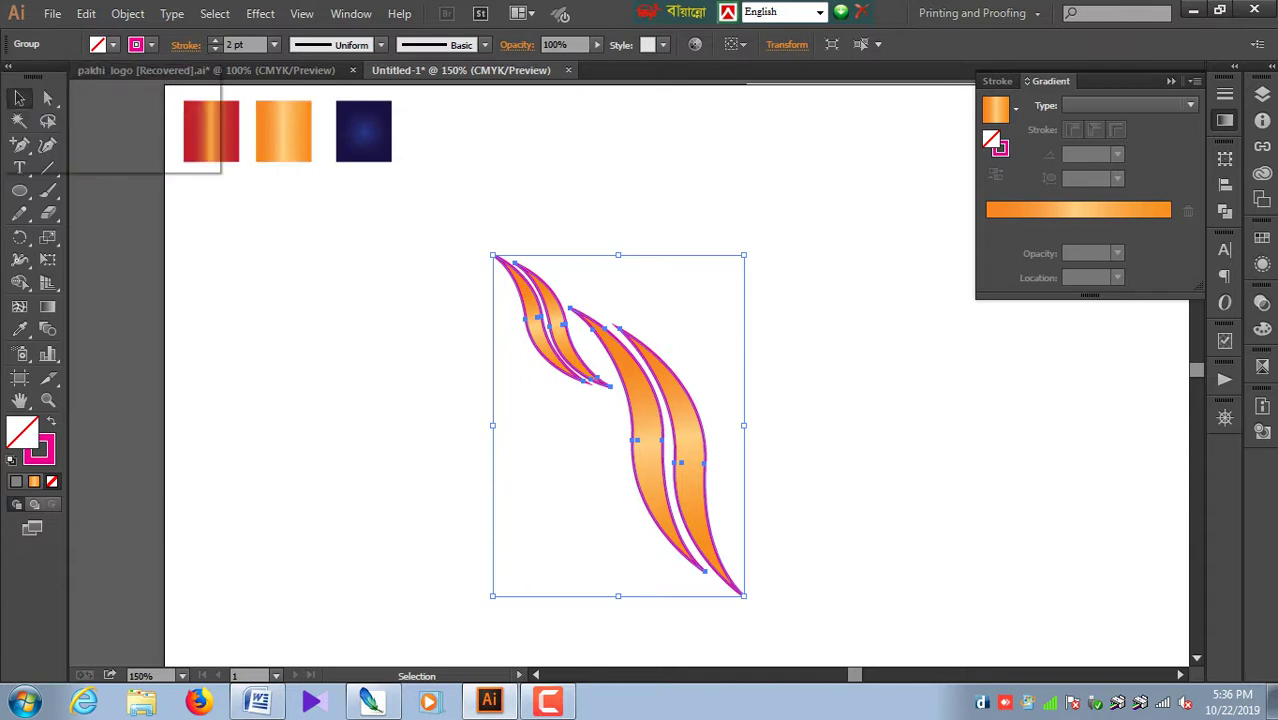
pyautogui.press('Escape')
pyautogui.hotkey('ctrl', 'z')
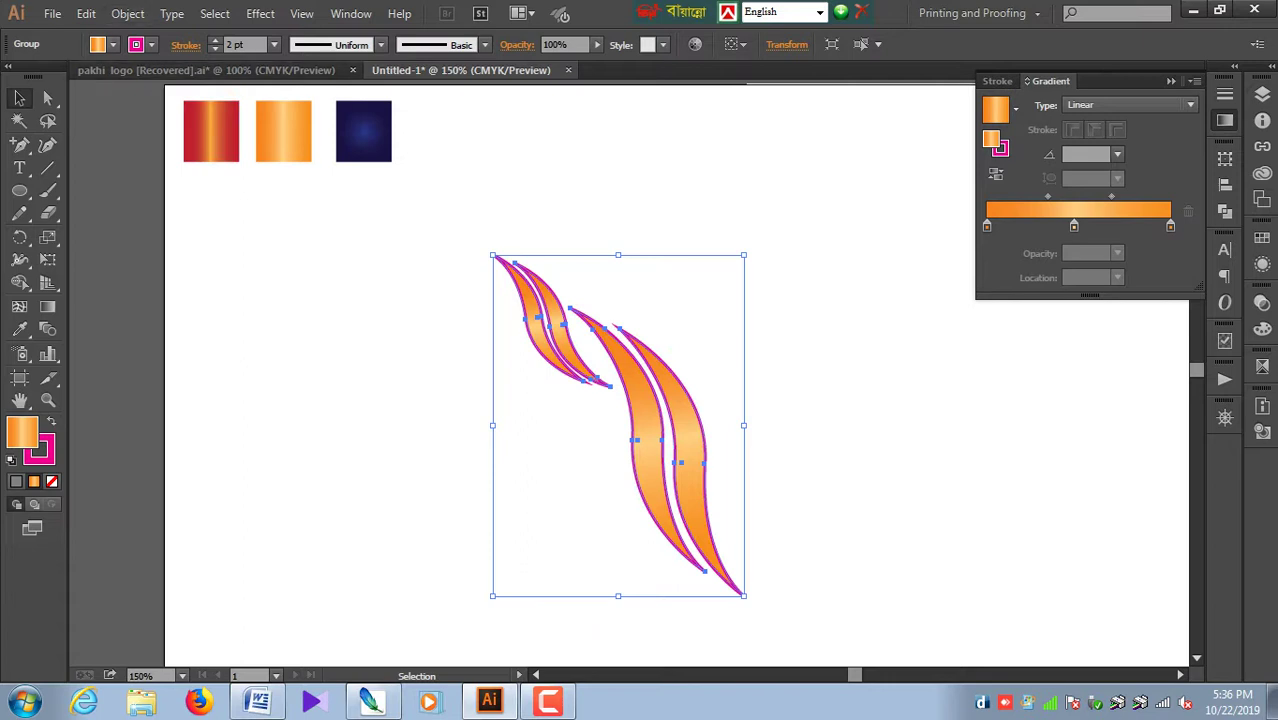
pyautogui.click(127, 14)
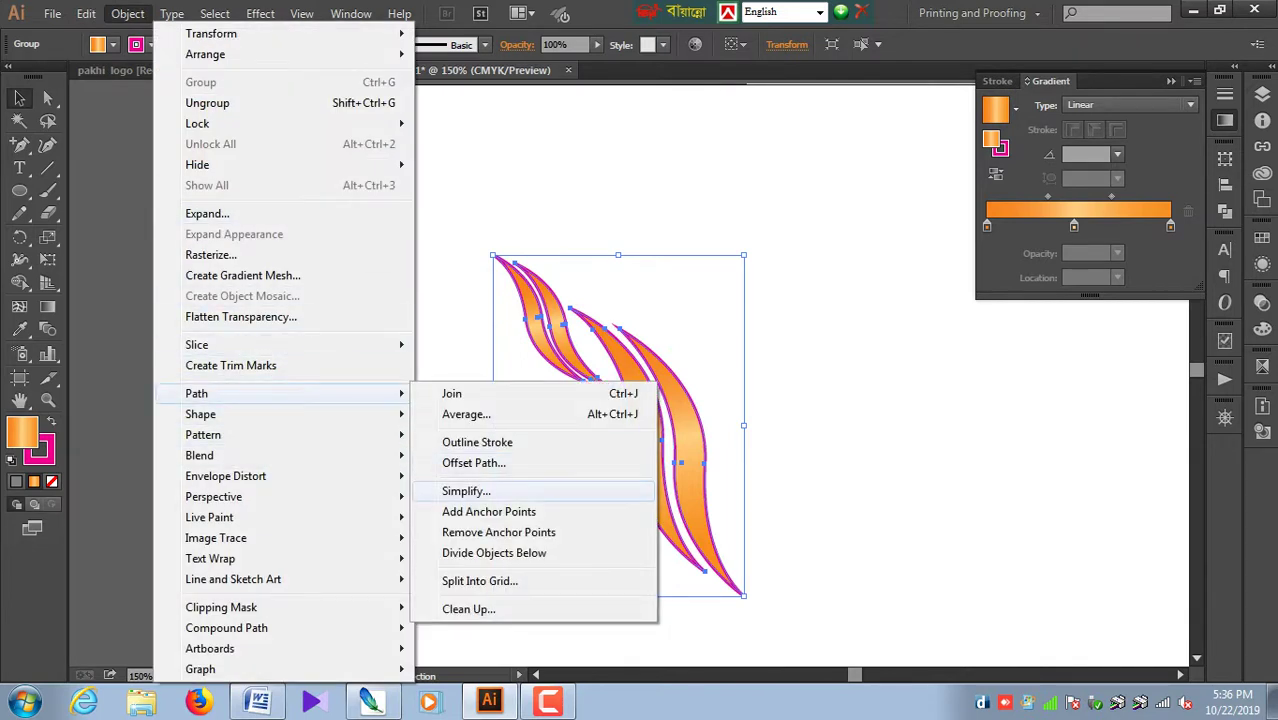
pyautogui.click(477, 442)
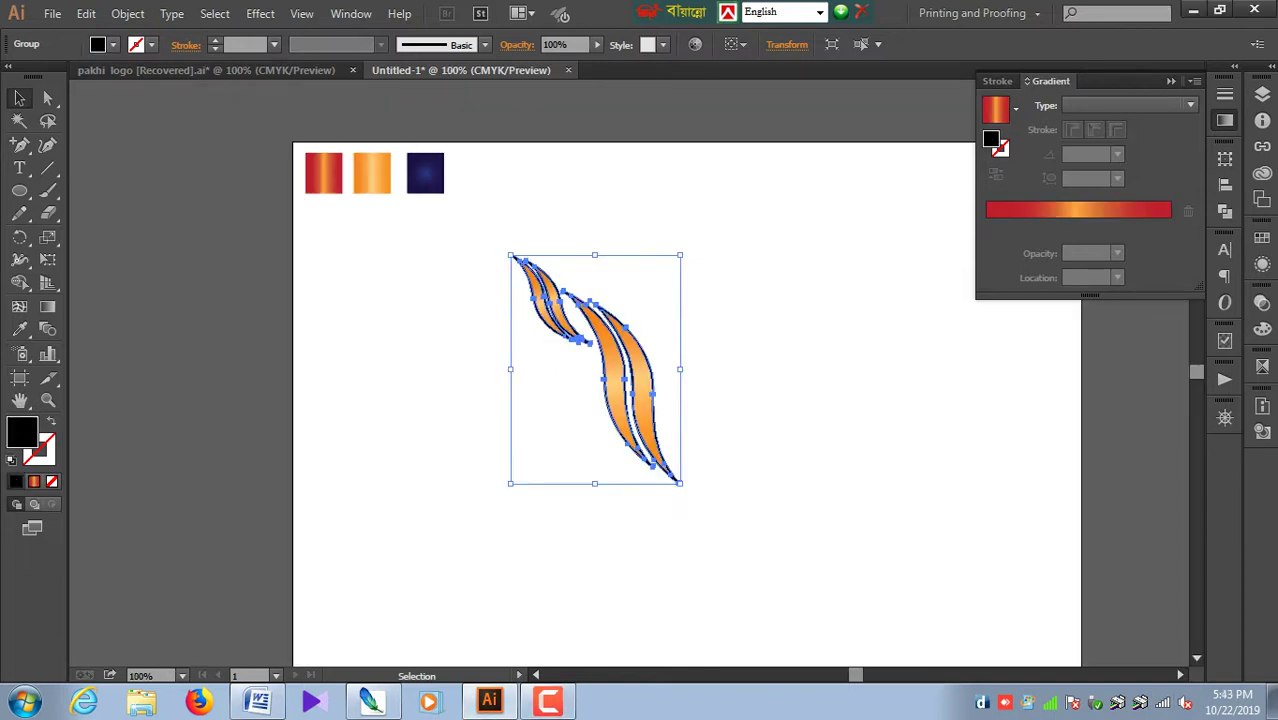
# Step: Eyedrop the red gradient from the first sample square onto the outline shapes
pyautogui.hotkey('ctrl', '+')
pyautogui.hotkey('ctrl', '+')
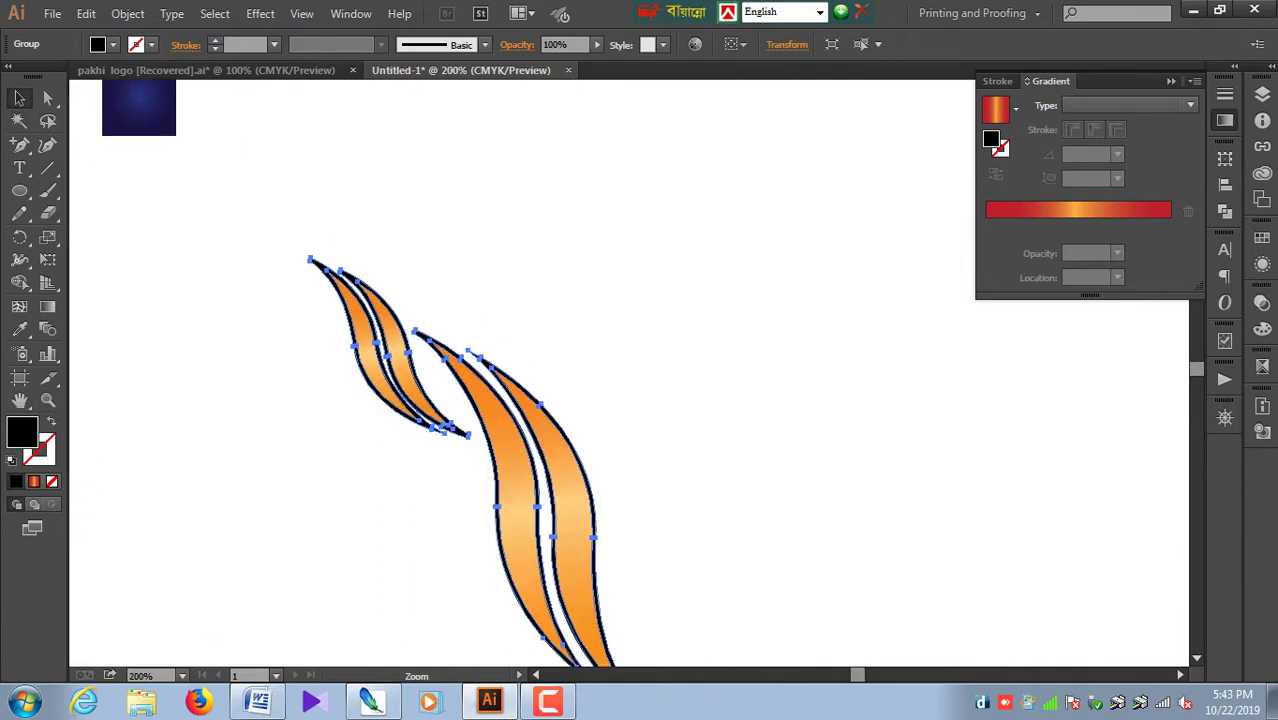
pyautogui.hotkey('ctrl', '+')
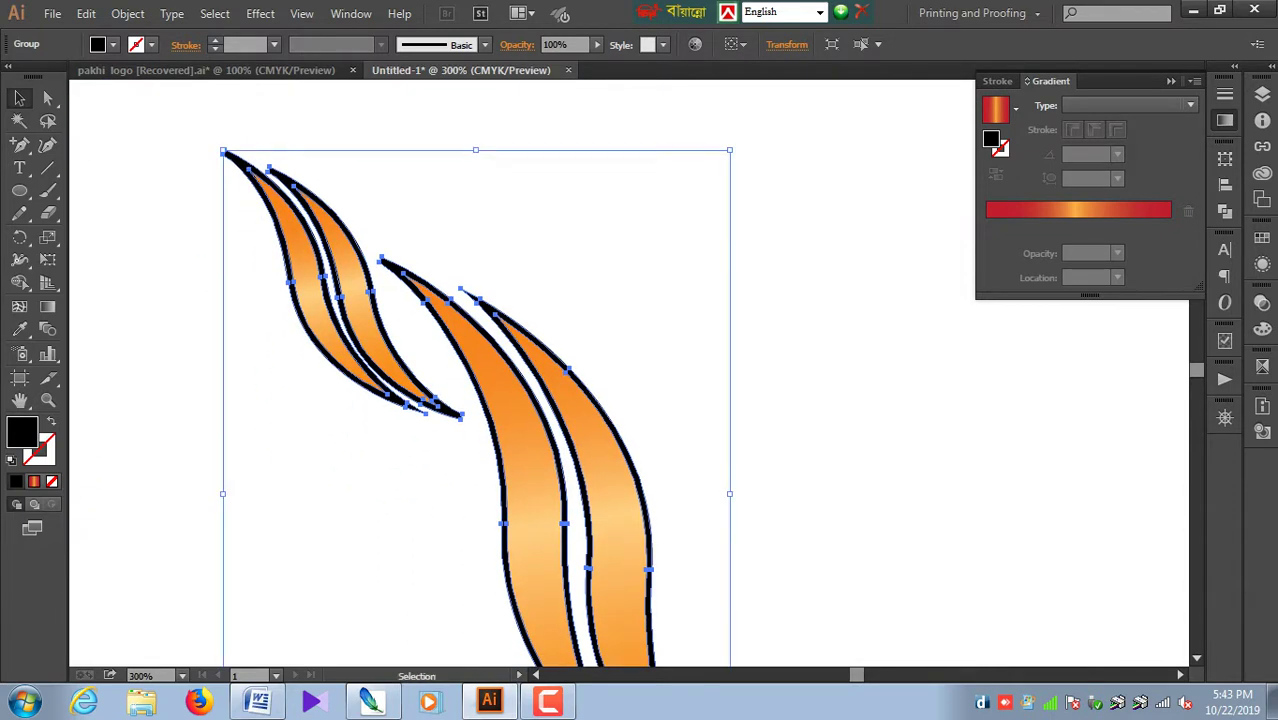
pyautogui.hotkey('ctrl', '-')
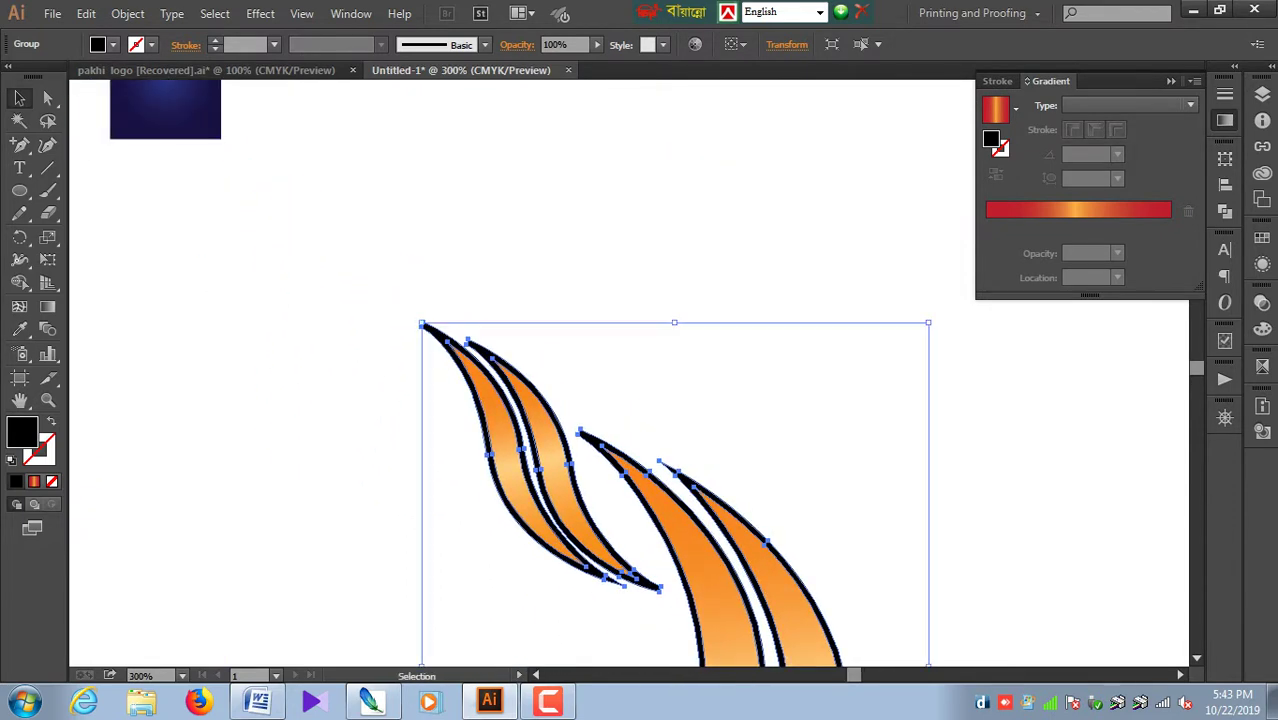
pyautogui.hotkey('ctrl', '-')
pyautogui.press('i')
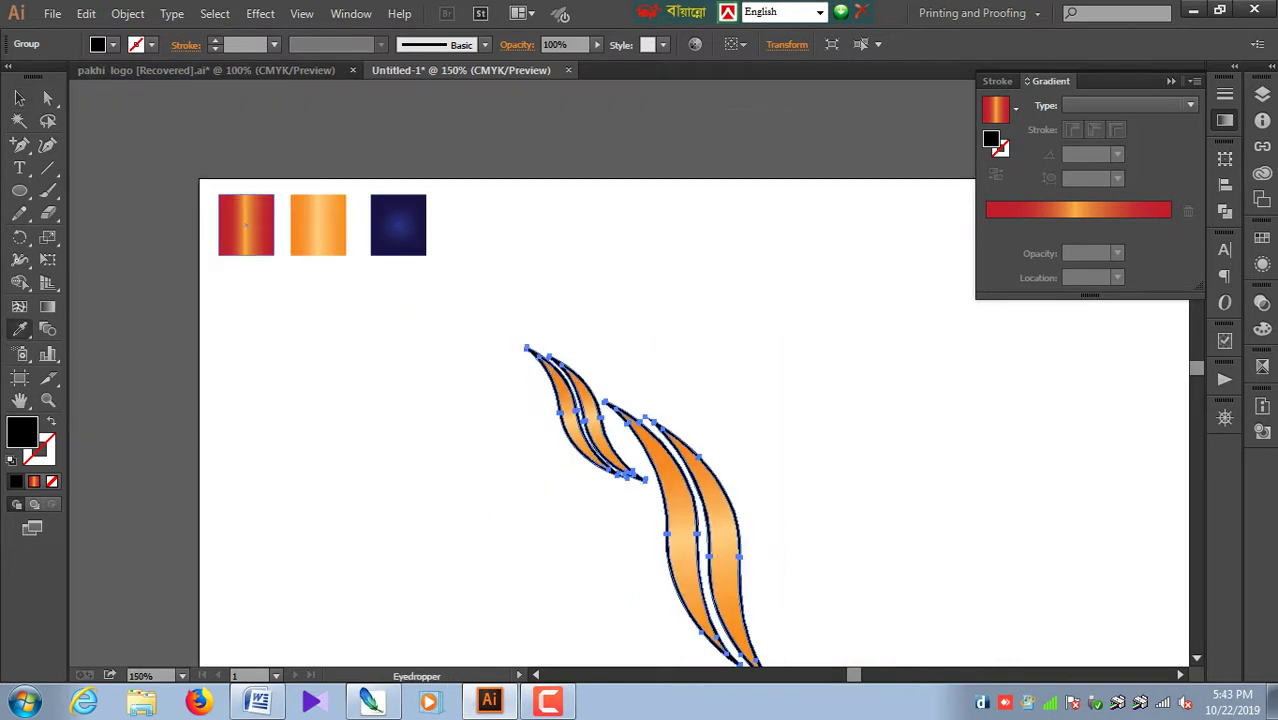
pyautogui.click(245, 225)
# Step: Zoom in on the lower flame tips and select the flame group
pyautogui.click(19, 98)
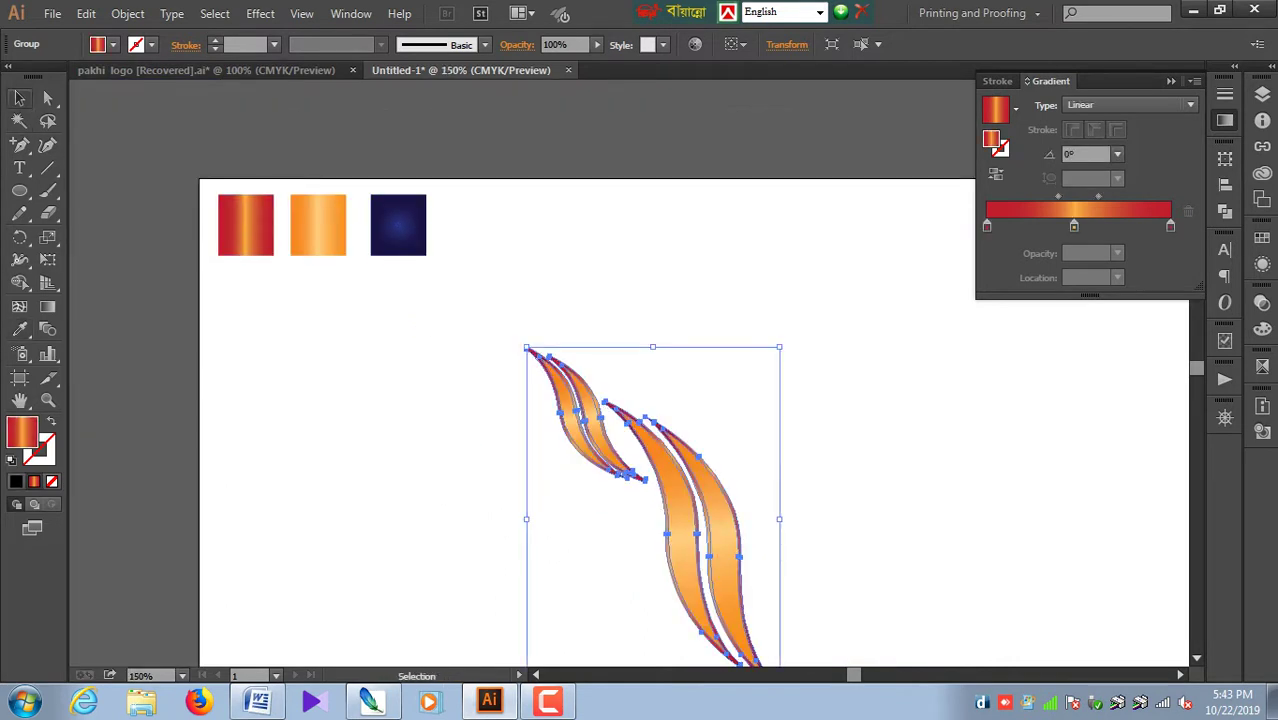
pyautogui.hotkey('ctrl', 'shift', 'a')
pyautogui.hotkey('ctrl', '+')
pyautogui.hotkey('ctrl', '+')
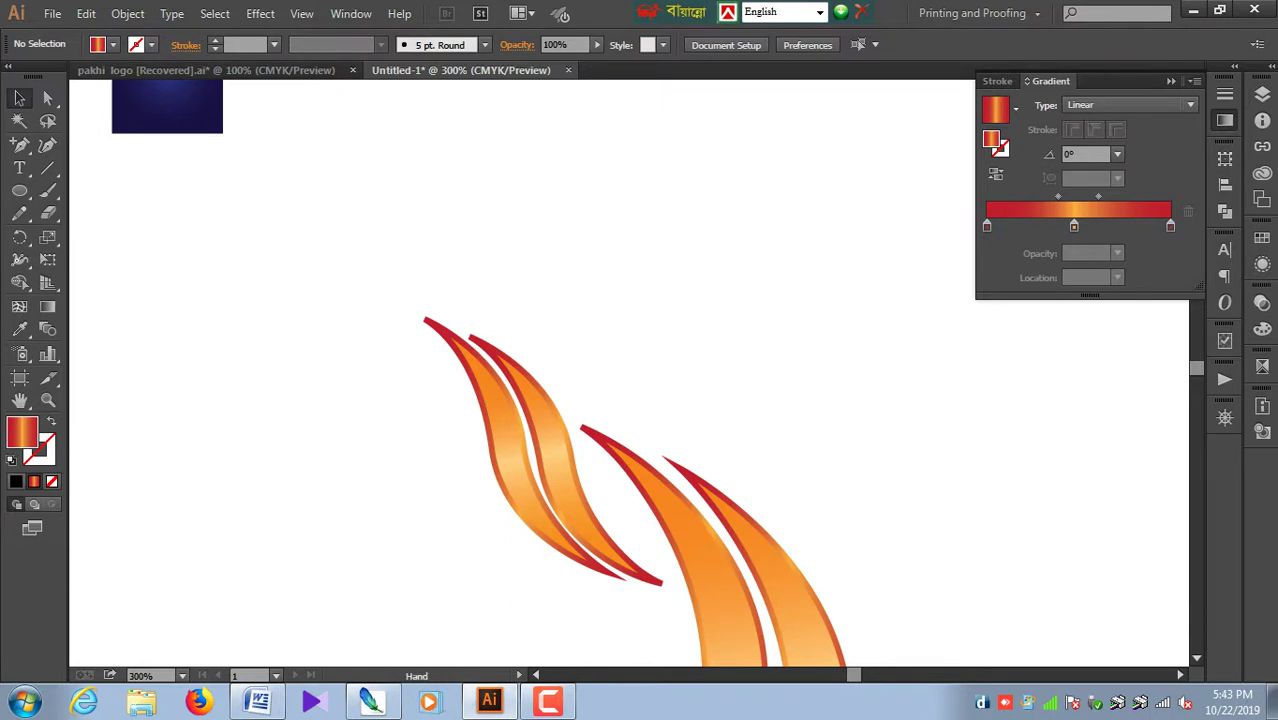
pyautogui.moveTo(700, 600); pyautogui.dragTo(565, 322)
pyautogui.moveTo(760, 625); pyautogui.dragTo(710, 425)
pyautogui.click(709, 424)
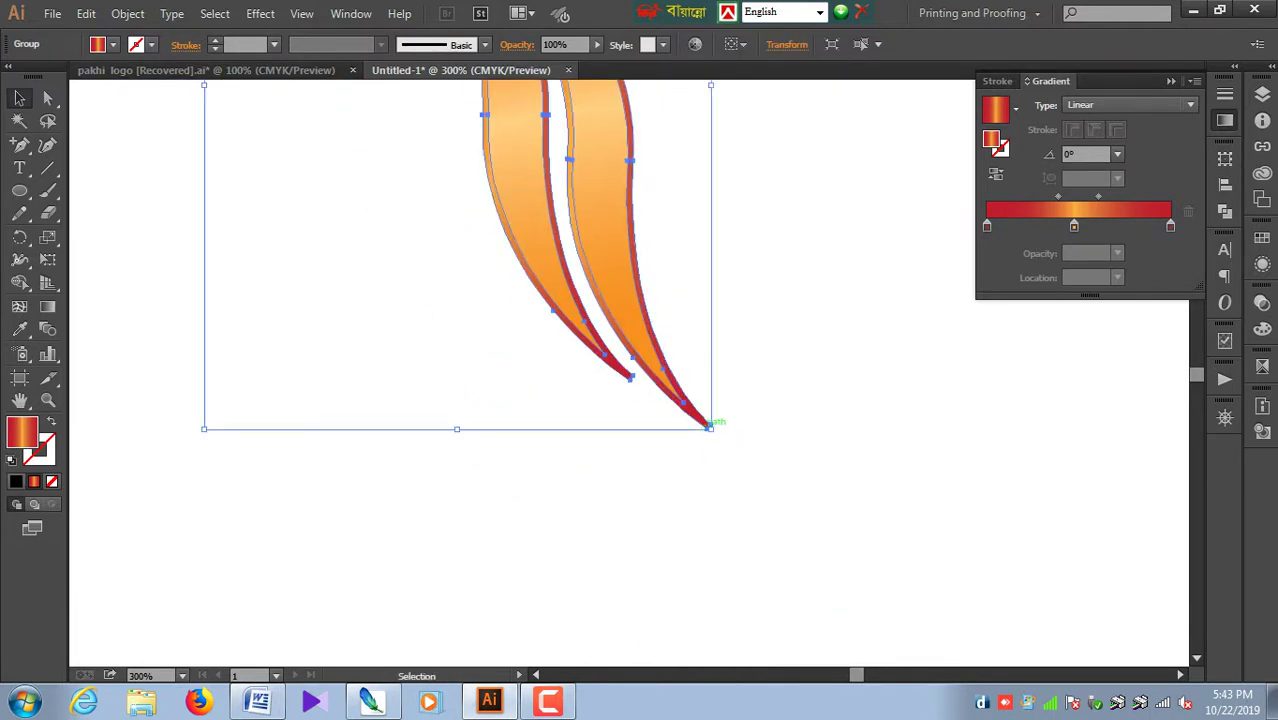
pyautogui.hotkey('ctrl', '+')
pyautogui.hotkey('ctrl', '+')
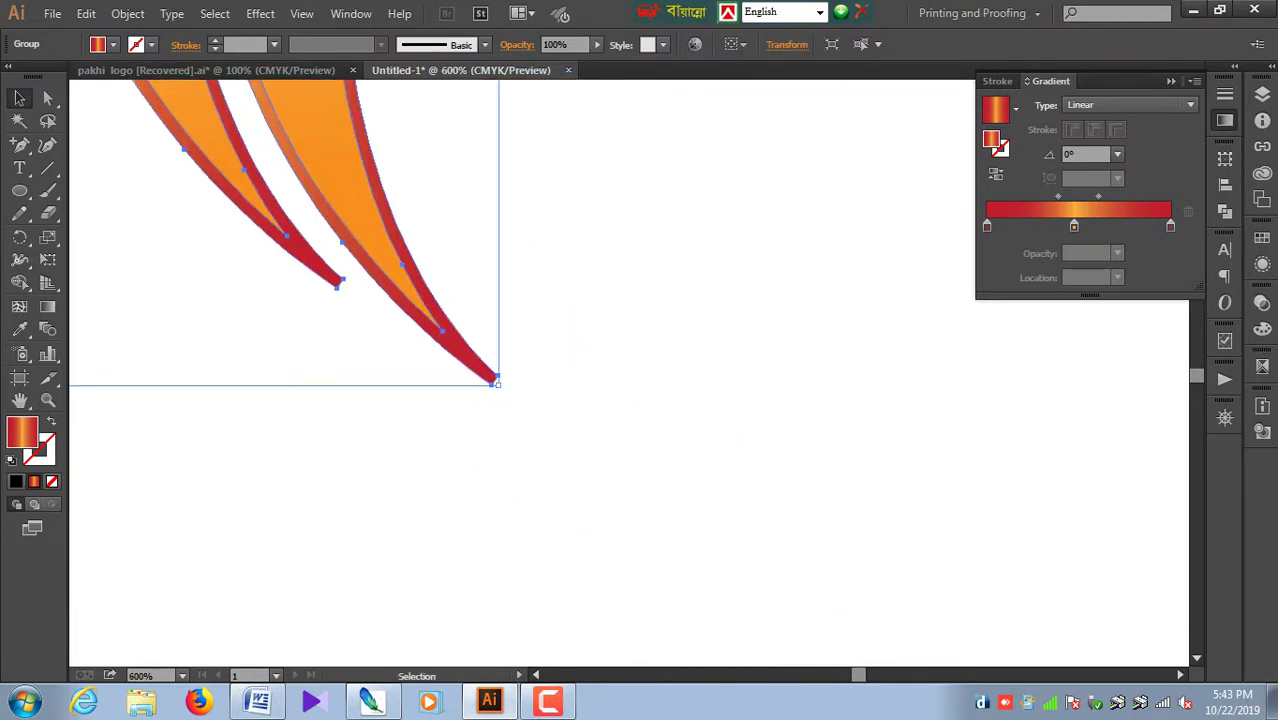
# Step: Pull the right orange blade's tip anchor to meet the red outline's tip
pyautogui.press('a')
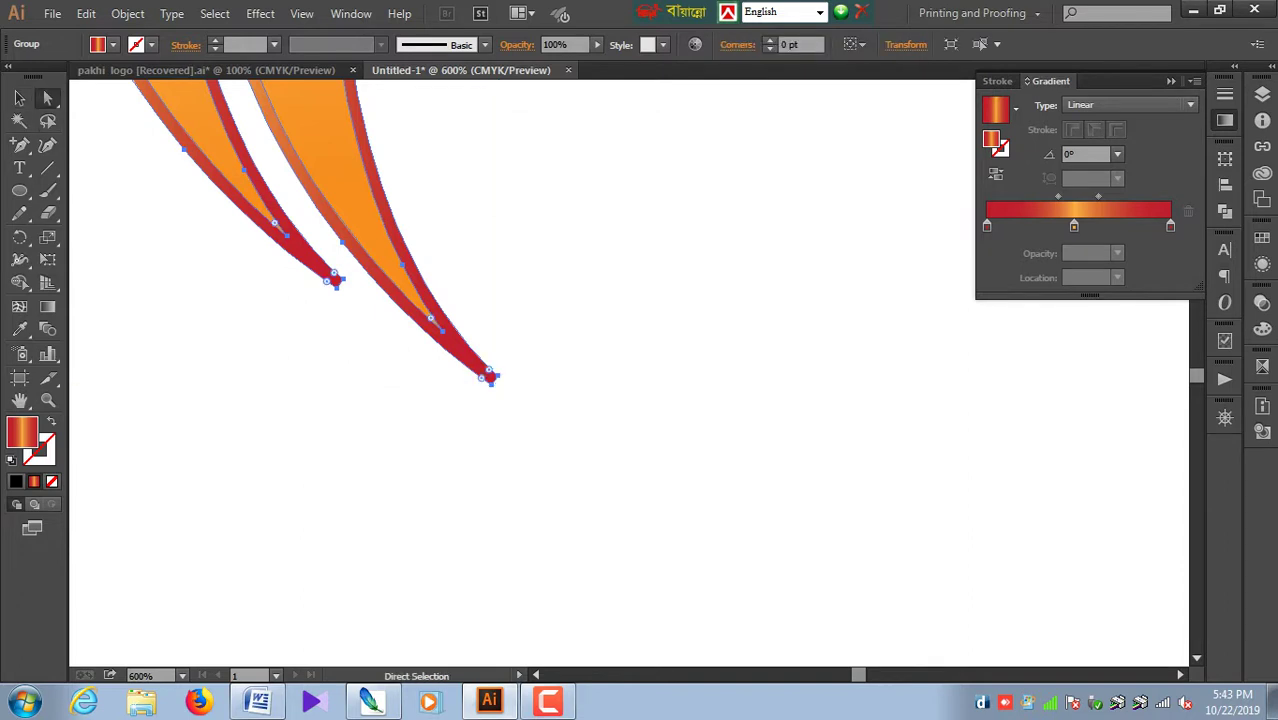
pyautogui.hotkey('ctrl', 'shift', 'a')
pyautogui.hotkey('ctrl', '+')
pyautogui.moveTo(730, 410)
pyautogui.mouseDown()
pyautogui.moveTo(633, 352)
pyautogui.moveTo(646, 348)
pyautogui.mouseUp()
pyautogui.click(640, 355)
pyautogui.hotkey('ctrl', 'shift', 'a')
pyautogui.click(632, 351)
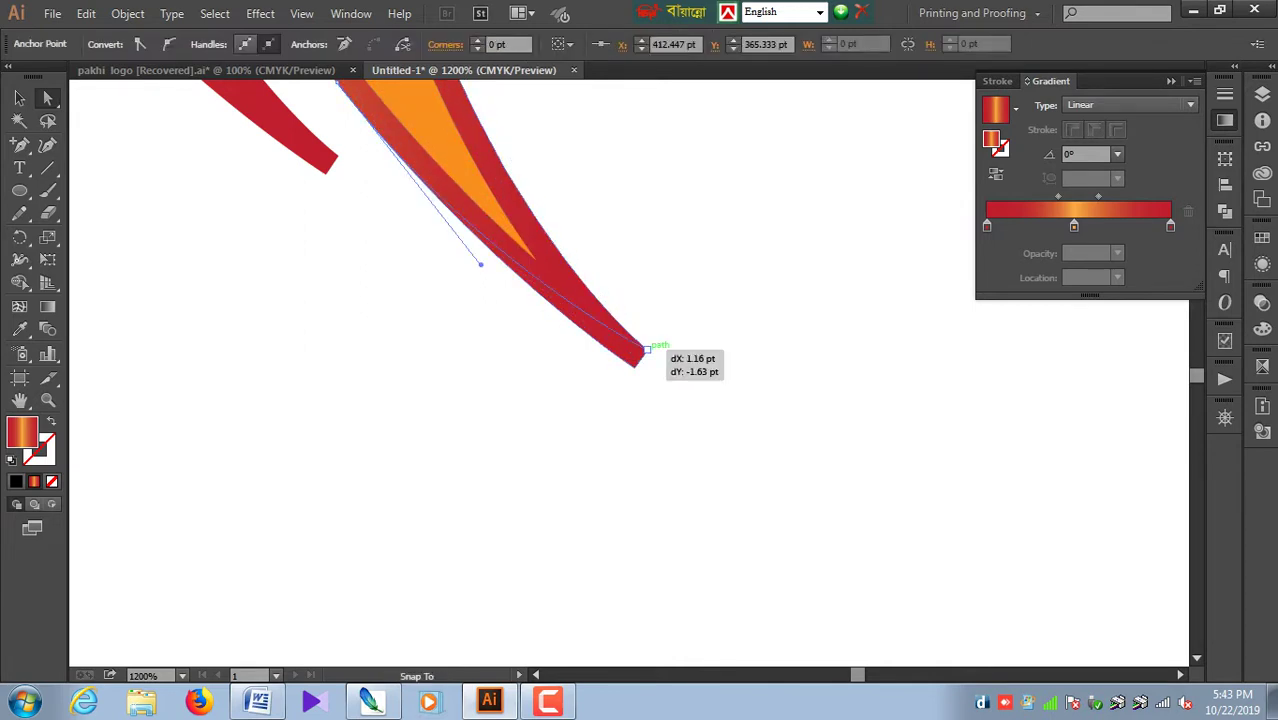
pyautogui.hotkey('ctrl', 'shift', 'a')
pyautogui.click(638, 350)
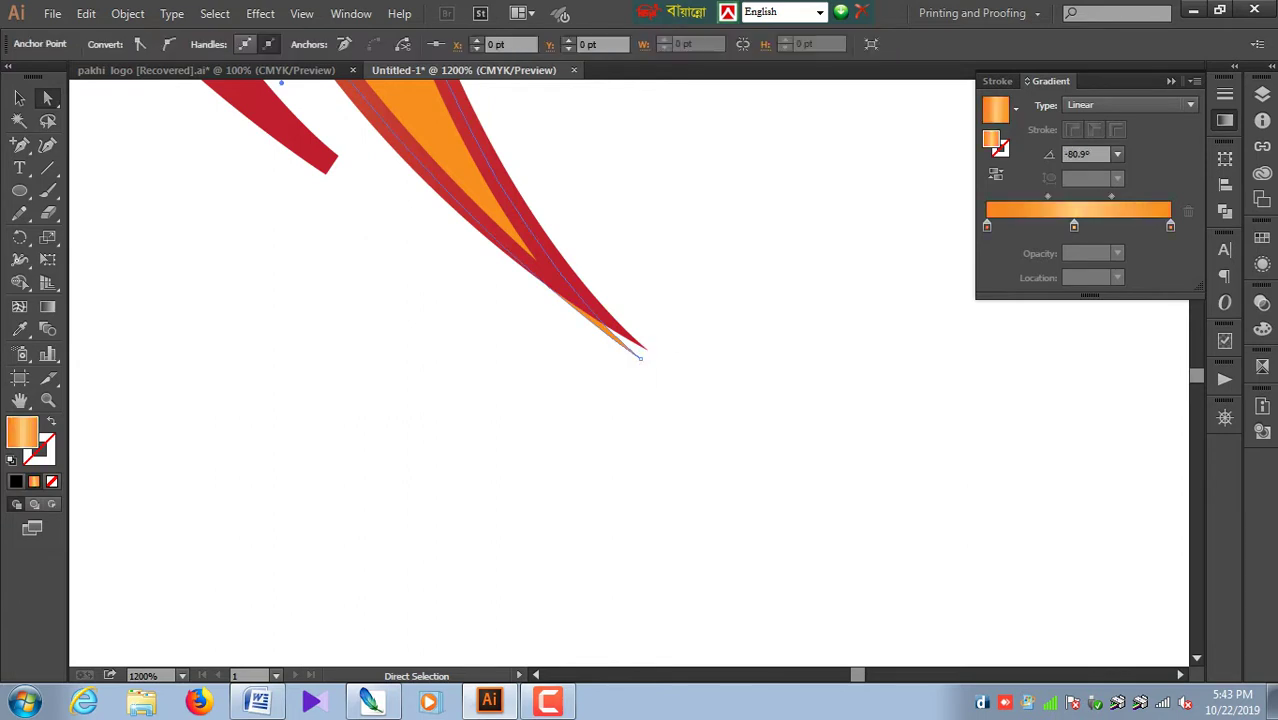
pyautogui.moveTo(638, 350); pyautogui.dragTo(775, 525)
pyautogui.hotkey('ctrl', 'shift', 'a')
# Step: Align the left red outline's tip anchor with the orange blade's tip
pyautogui.moveTo(466, 348); pyautogui.dragTo(600, 487)
pyautogui.click(598, 486)
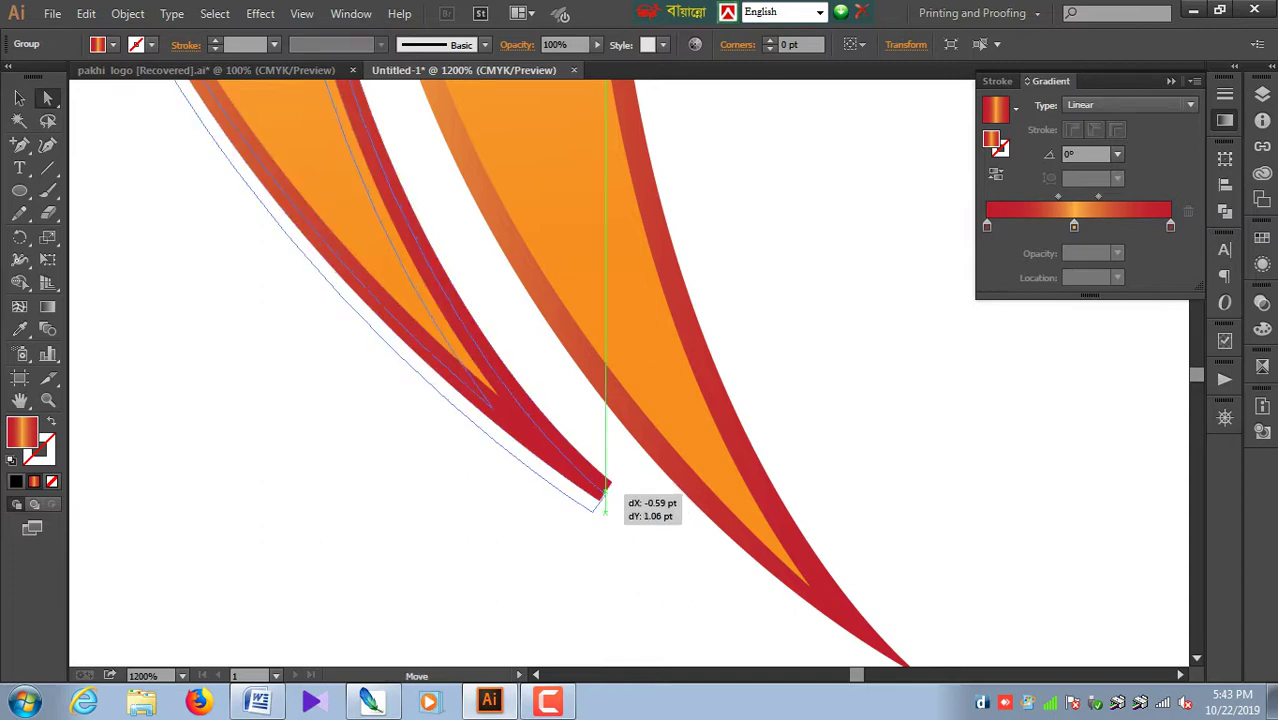
pyautogui.click(608, 480)
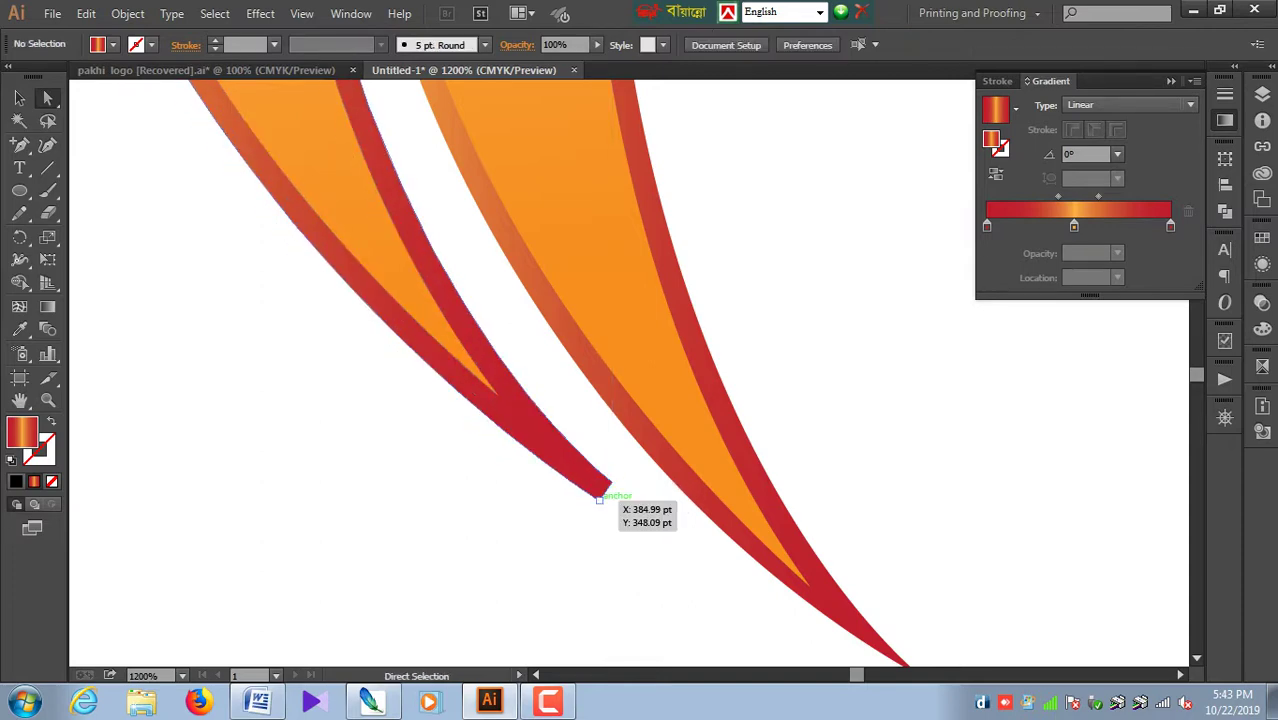
pyautogui.moveTo(599, 486)
pyautogui.mouseDown()
pyautogui.moveTo(611, 497)
pyautogui.moveTo(607, 479)
pyautogui.mouseUp()
pyautogui.click(591, 480)
pyautogui.hotkey('ctrl', 'shift', 'a')
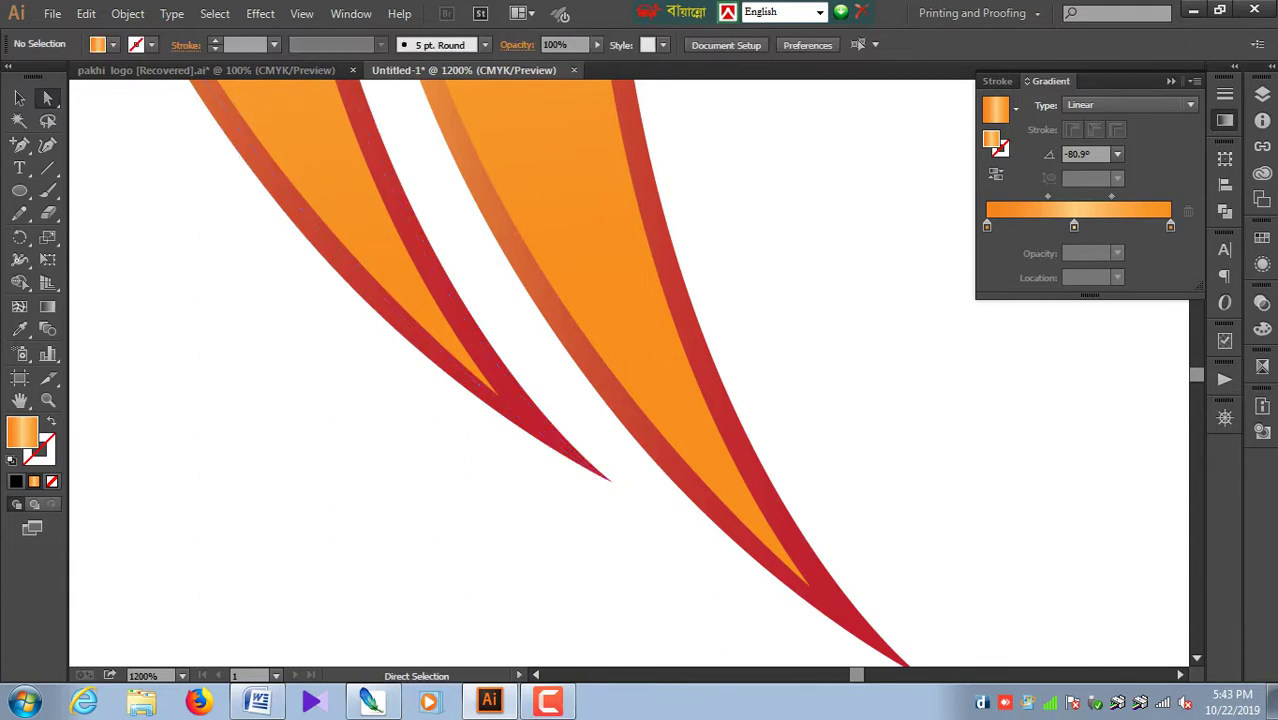
# Step: Reshape the red outline's tip anchor and curve, moving it down and right
pyautogui.hotkey('ctrl', '0')
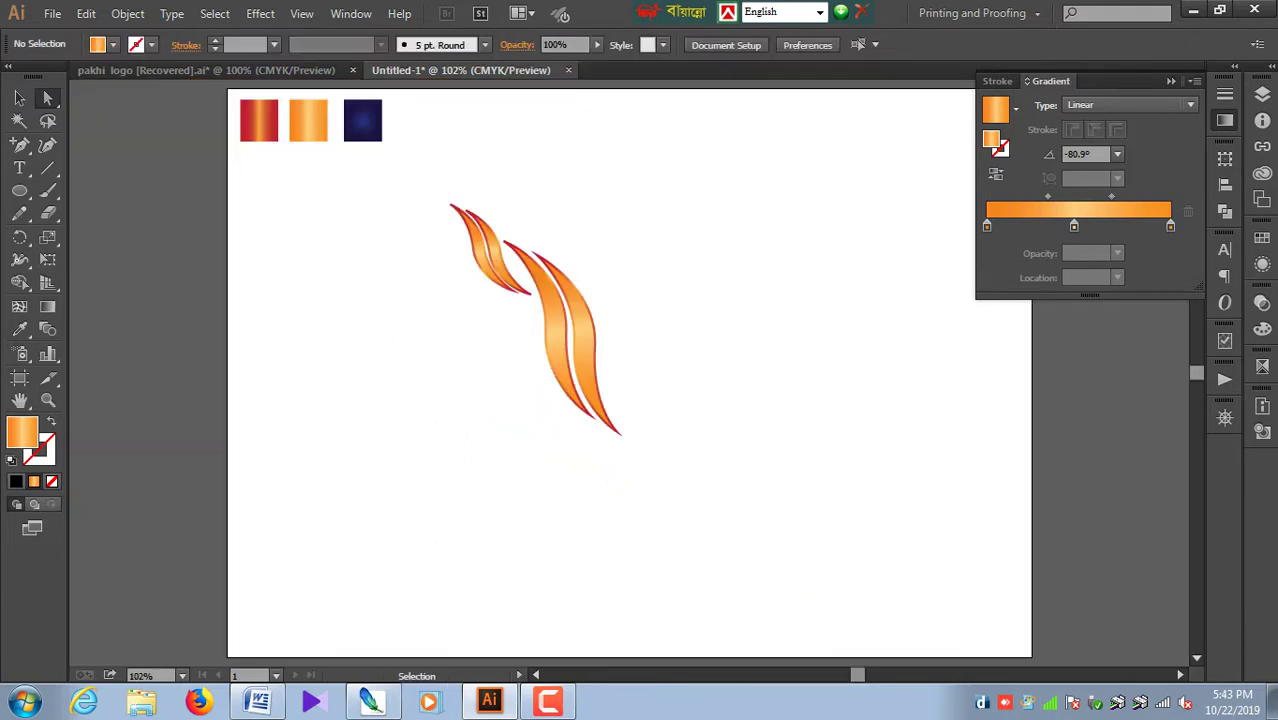
pyautogui.scroll(5, 520, 300)
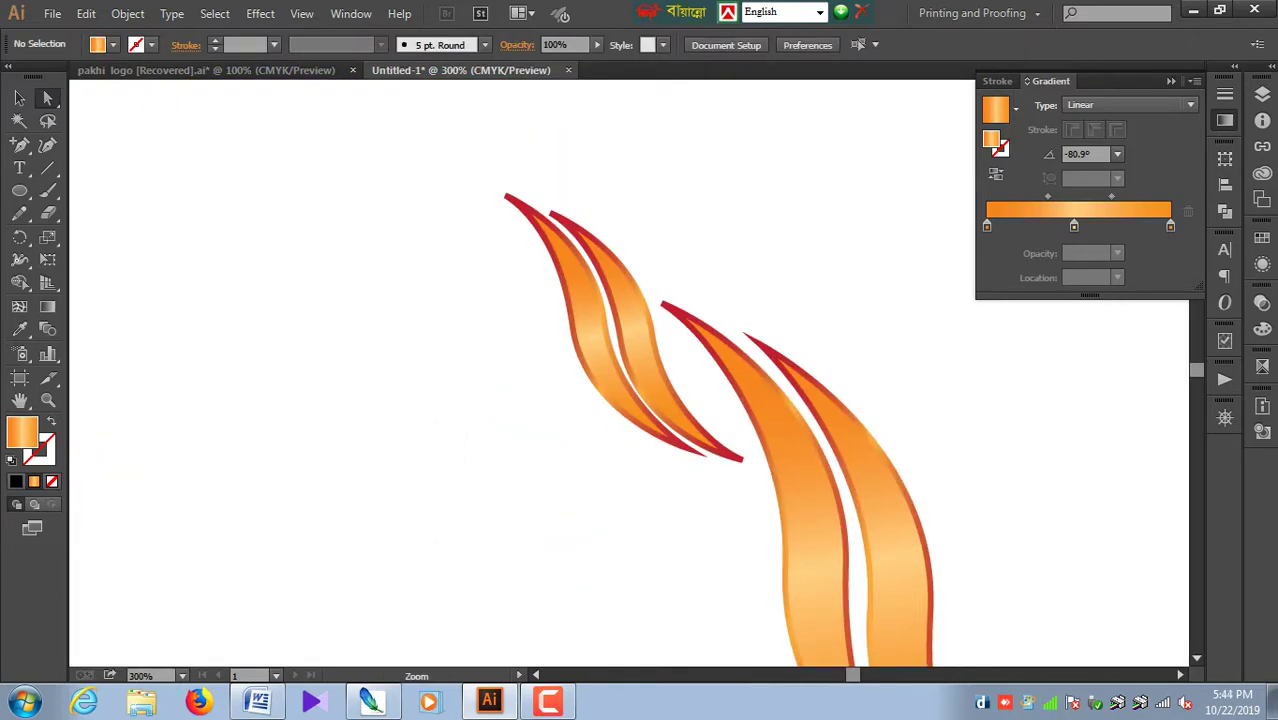
pyautogui.moveTo(700, 560); pyautogui.dragTo(471, 152)
pyautogui.scroll(1, 593, 290)
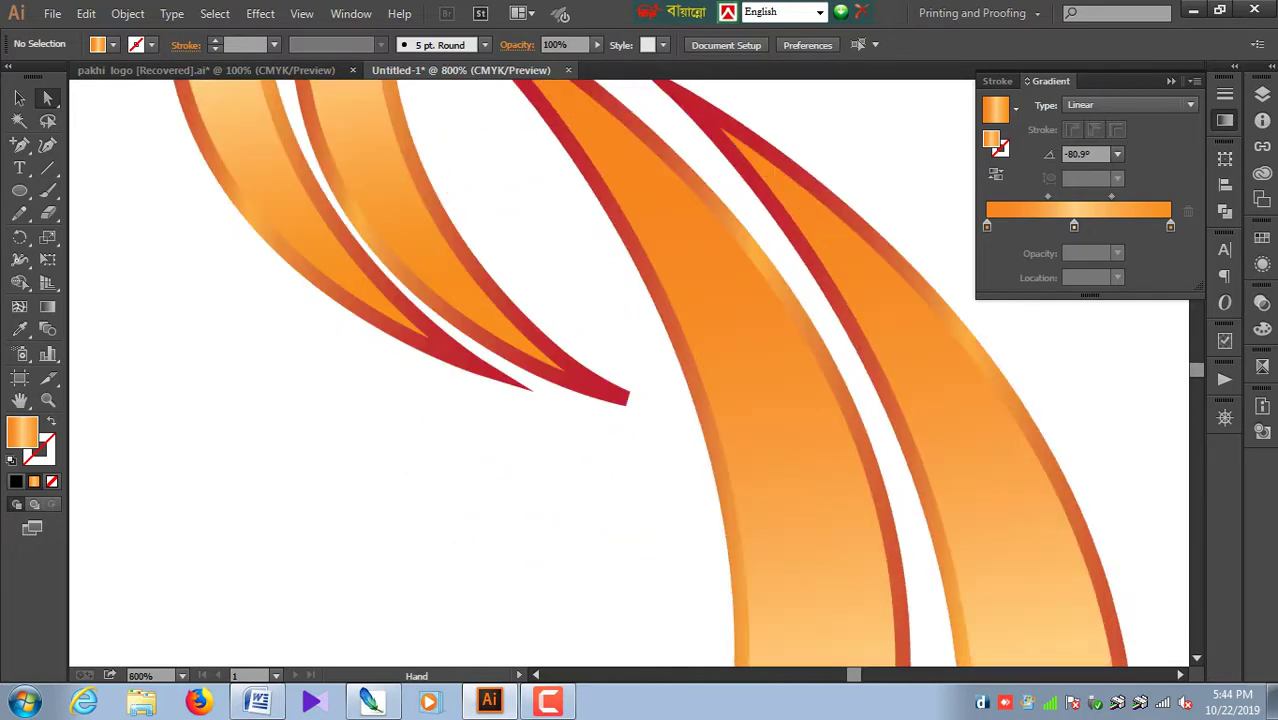
pyautogui.click(590, 304)
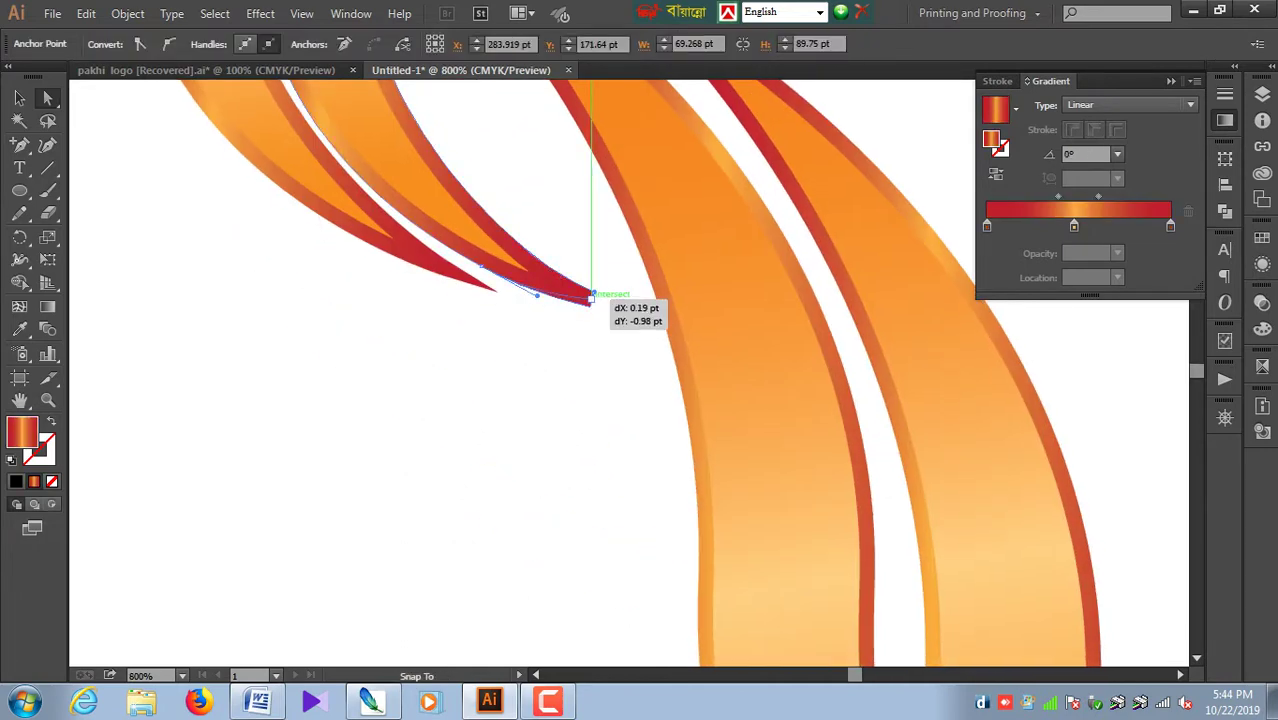
pyautogui.moveTo(590, 303); pyautogui.dragTo(594, 297)
pyautogui.press('ctrl')
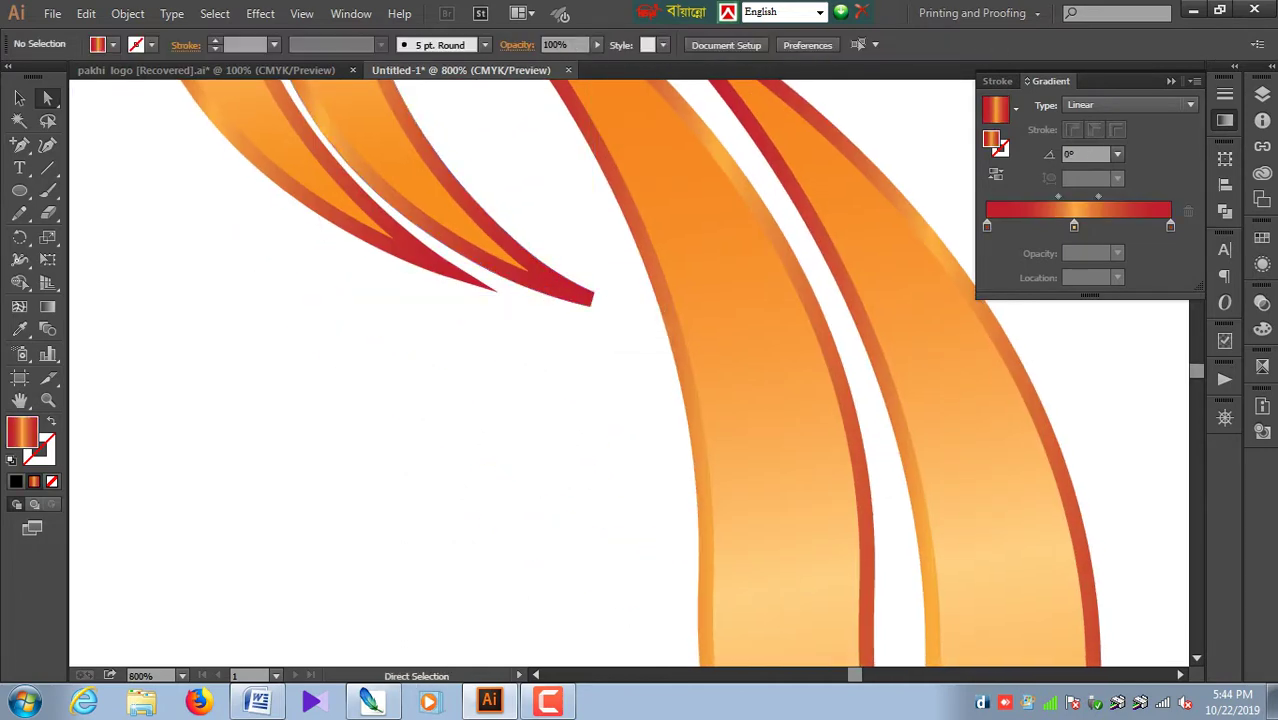
pyautogui.click(590, 300)
pyautogui.moveTo(592, 291)
pyautogui.mouseDown()
pyautogui.moveTo(608, 305)
pyautogui.moveTo(72, 80)
pyautogui.mouseUp()
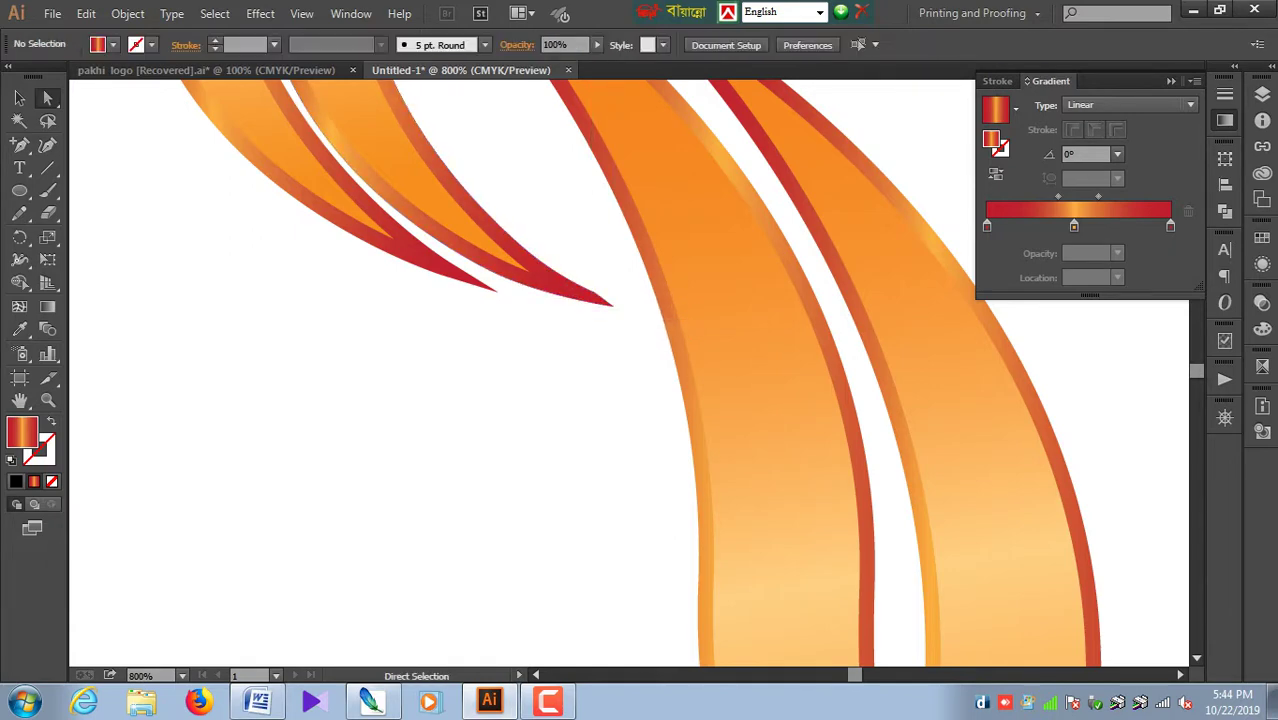
pyautogui.moveTo(605, 298); pyautogui.dragTo(620, 354)
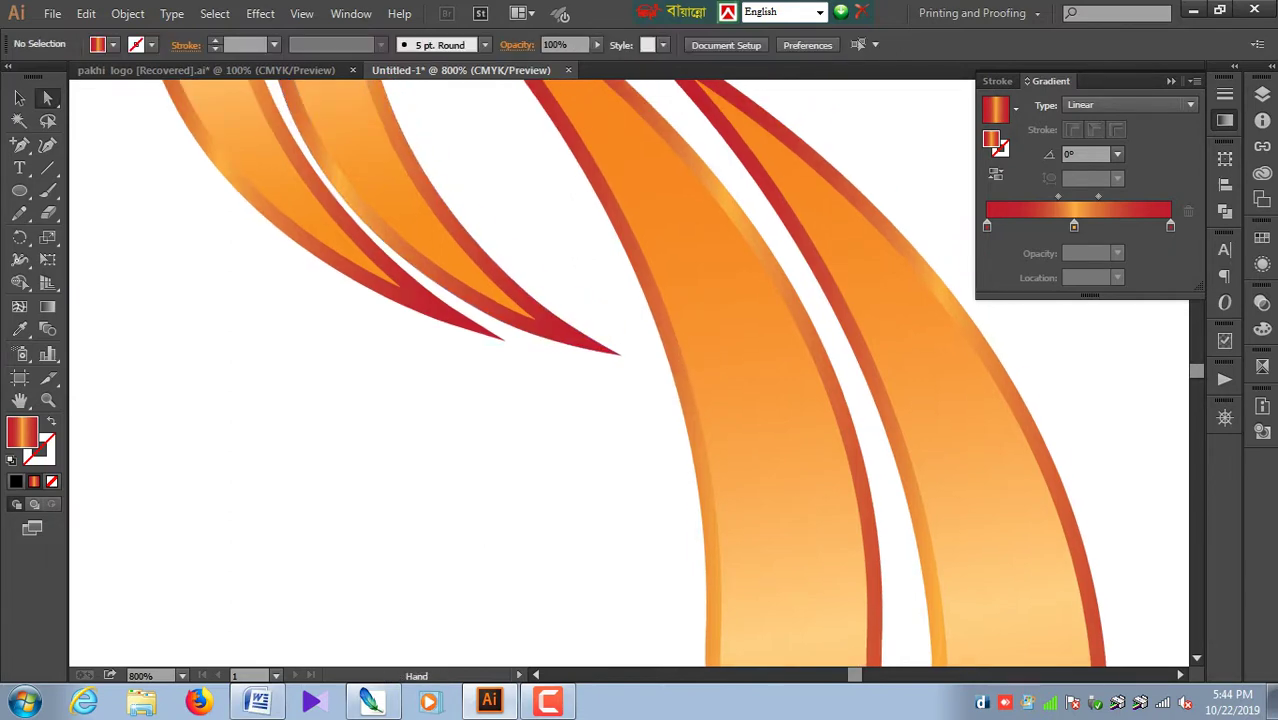
# Step: Stretch two blade tips up and to the left into longer points
pyautogui.scroll(5, 630, 370)
pyautogui.scroll(5, 630, 370)
pyautogui.scroll(3, 630, 370)
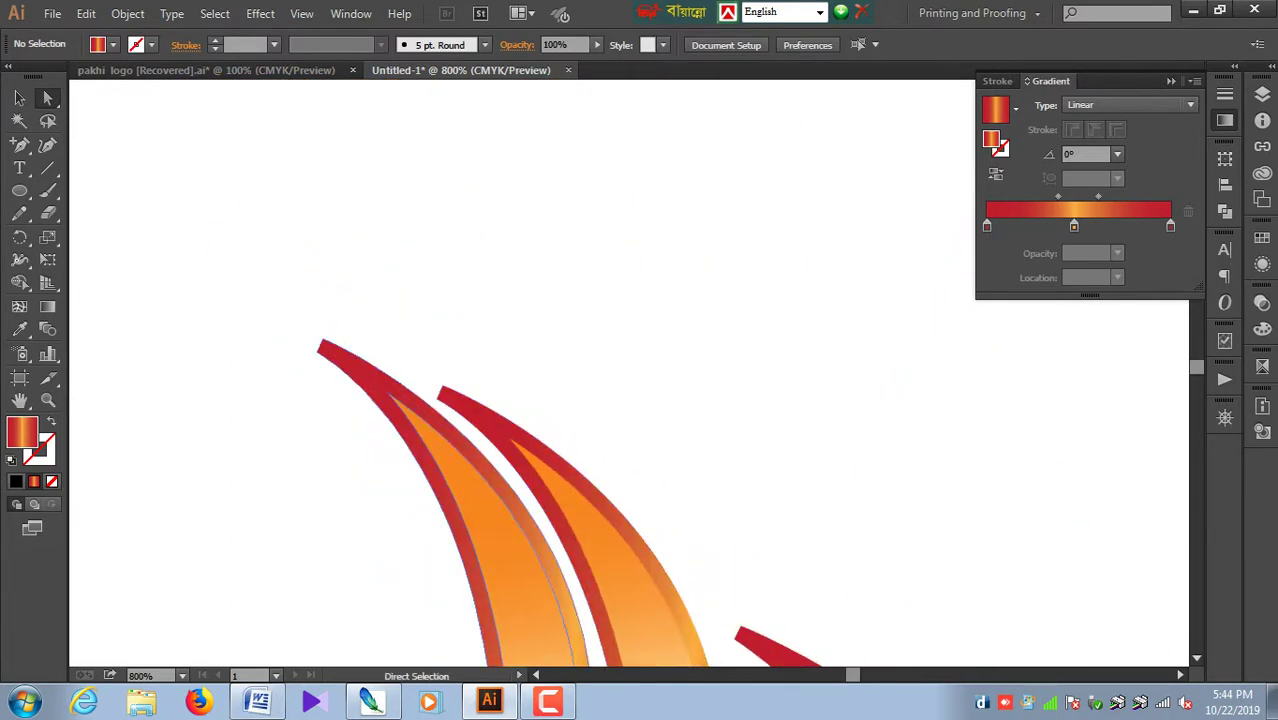
pyautogui.moveTo(320, 346)
pyautogui.mouseDown()
pyautogui.moveTo(308, 334)
pyautogui.moveTo(320, 333)
pyautogui.mouseUp()
pyautogui.click(600, 250)
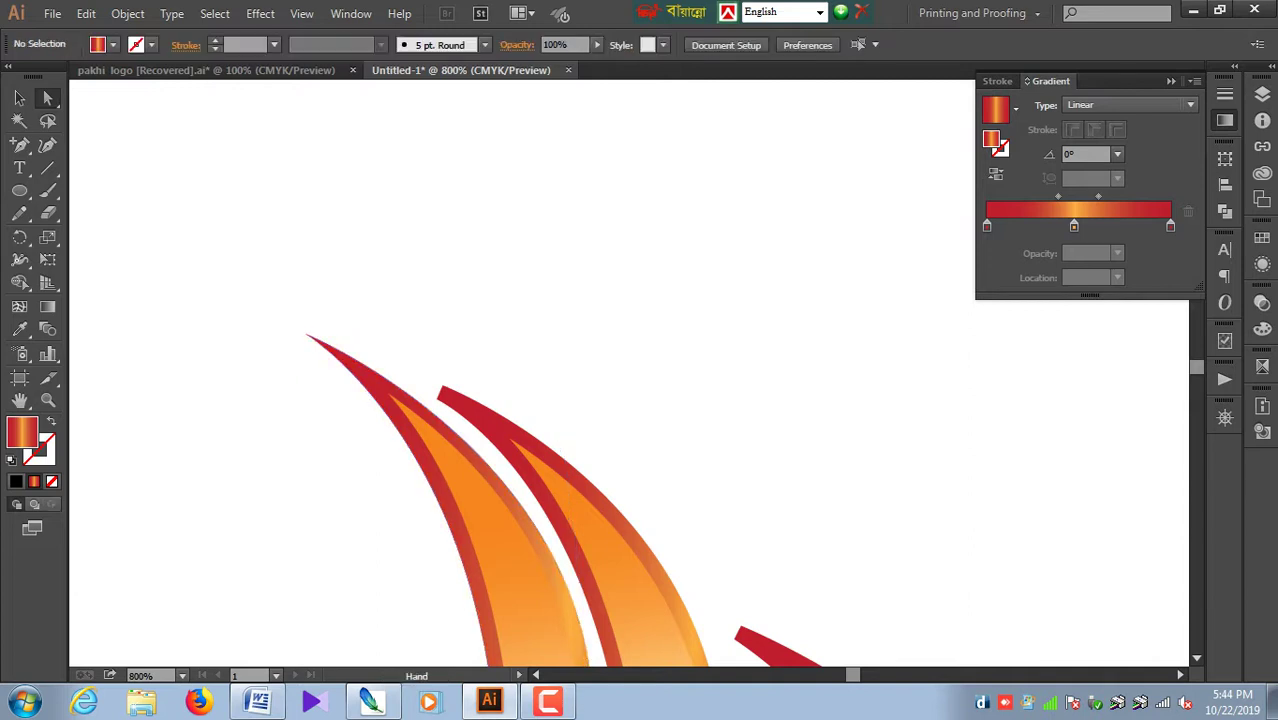
pyautogui.scroll(-2, 383, 296)
pyautogui.moveTo(345, 289); pyautogui.dragTo(325, 273)
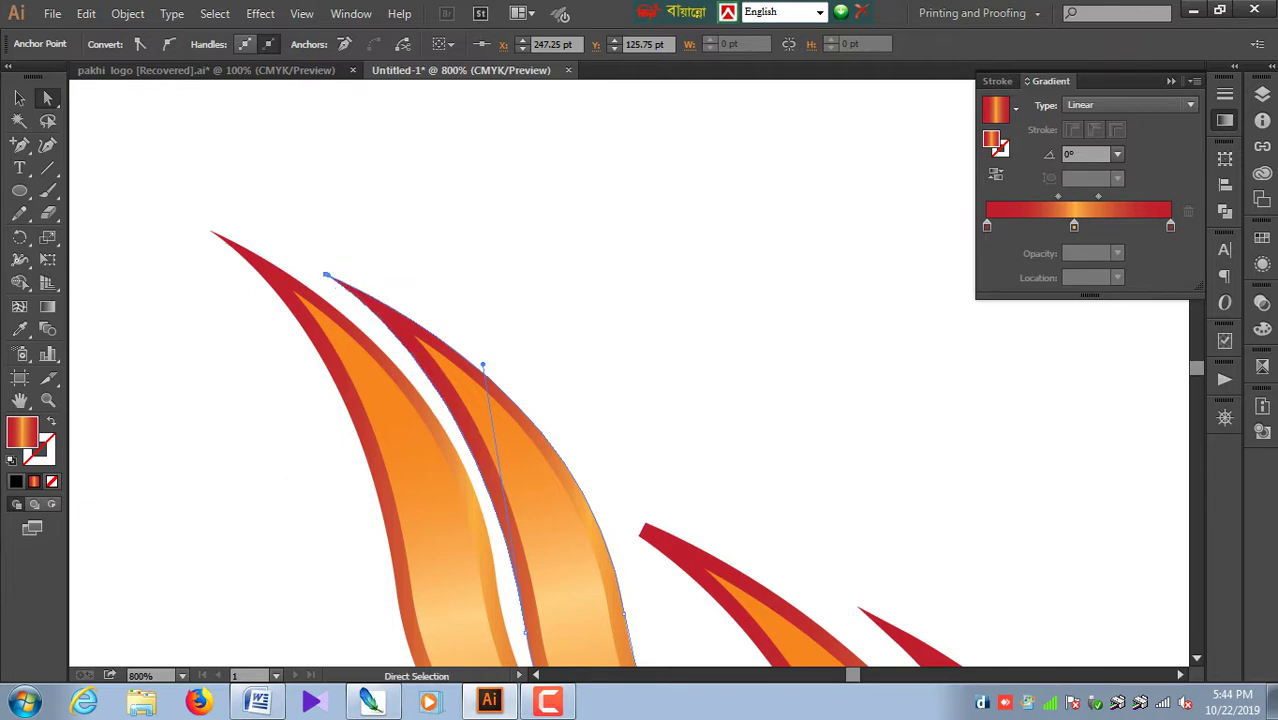
# Step: Stretch the second blade's tip up-left into a sharp point
pyautogui.moveTo(420, 420); pyautogui.dragTo(325, 277)
pyautogui.moveTo(580, 470); pyautogui.dragTo(491, 287)
pyautogui.moveTo(456, 202); pyautogui.dragTo(484, 294)
pyautogui.click(491, 287)
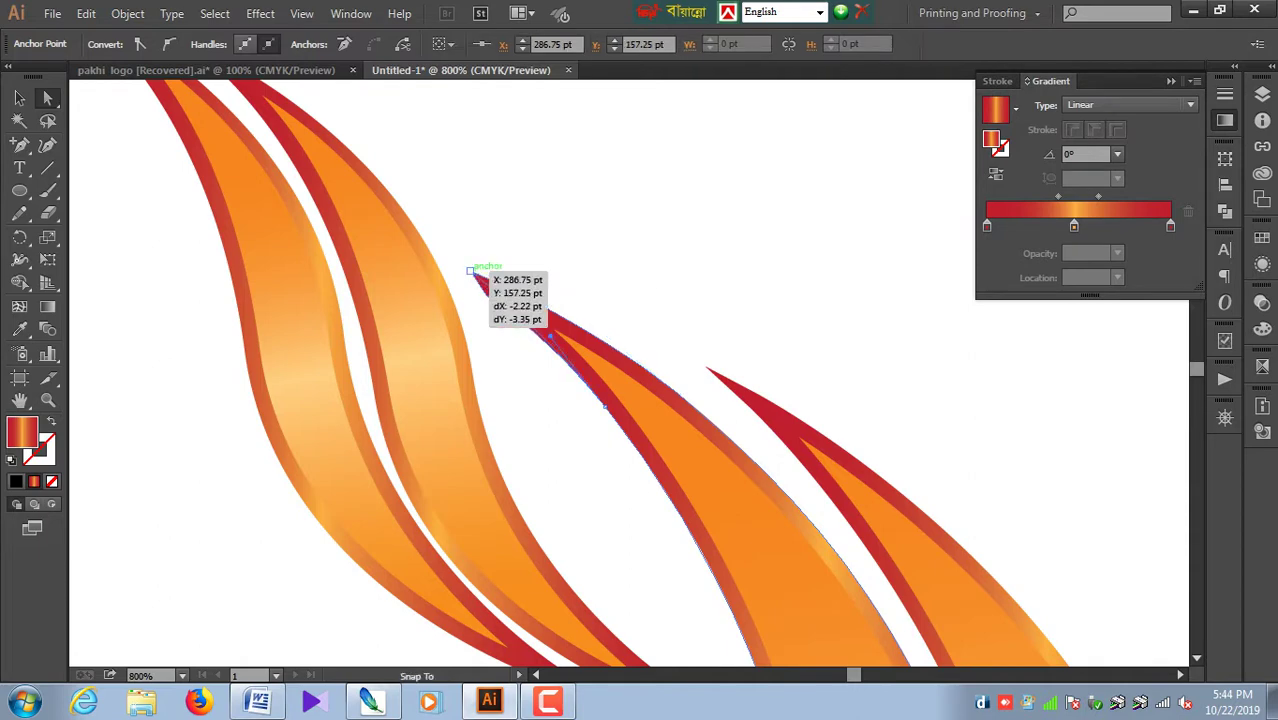
pyautogui.moveTo(484, 284); pyautogui.dragTo(471, 272)
pyautogui.hotkey('ctrl', 'shift', 'a')
# Step: Select all the flame blades and ungroup them
pyautogui.hotkey('ctrl', '-')
pyautogui.hotkey('ctrl', '-')
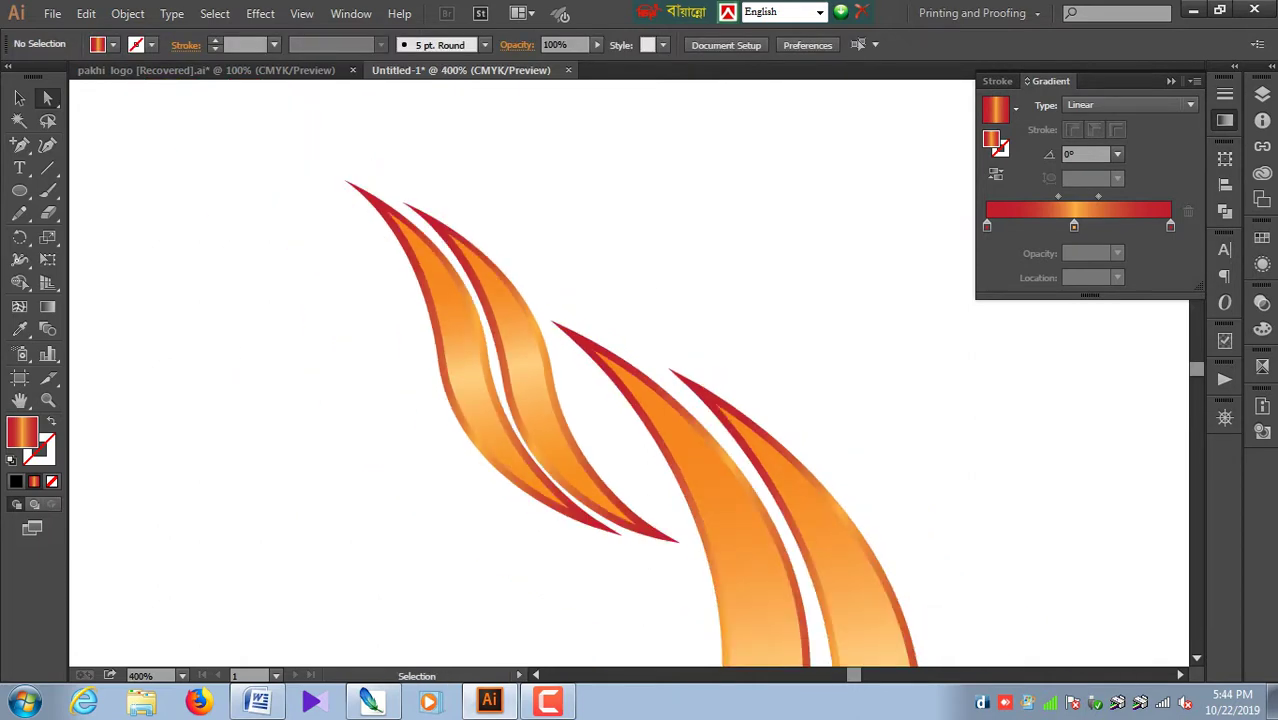
pyautogui.hotkey('ctrl', '-')
pyautogui.hotkey('ctrl', '-')
pyautogui.hotkey('ctrl', '-')
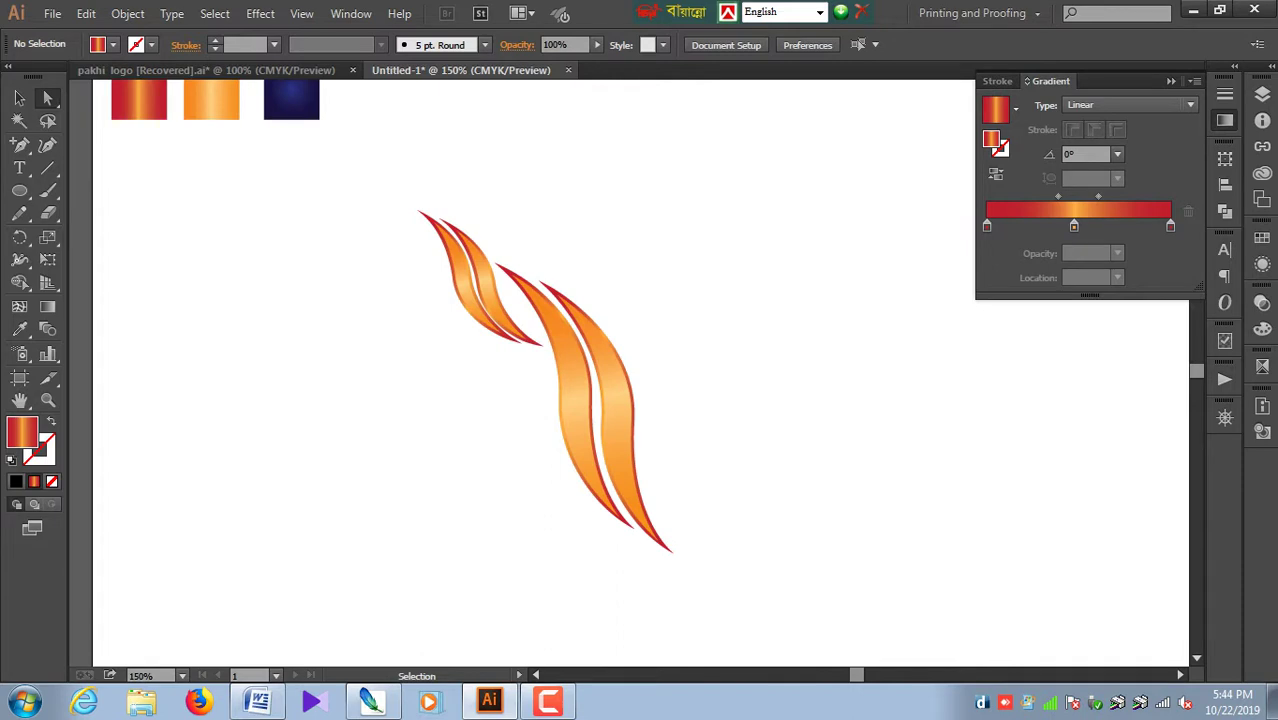
pyautogui.hotkey('ctrl', '+')
pyautogui.click(19, 97)
pyautogui.moveTo(257, 138); pyautogui.dragTo(390, 254)
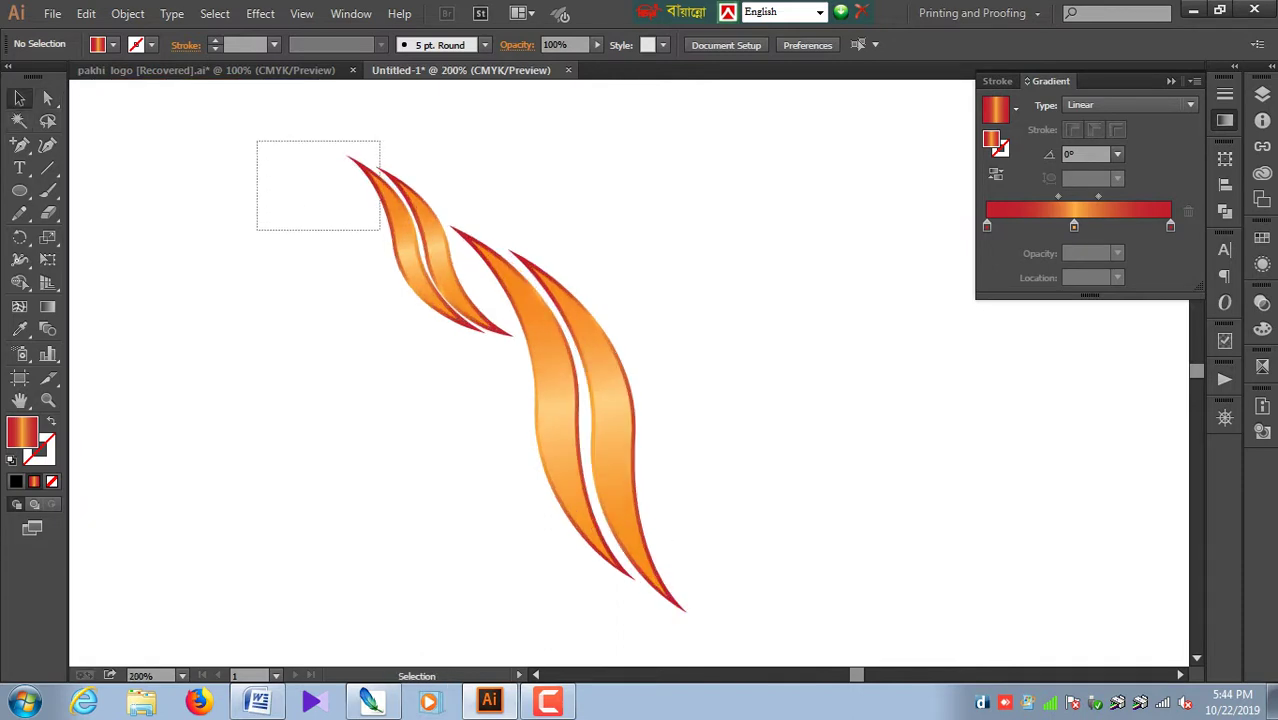
pyautogui.rightClick(416, 240)
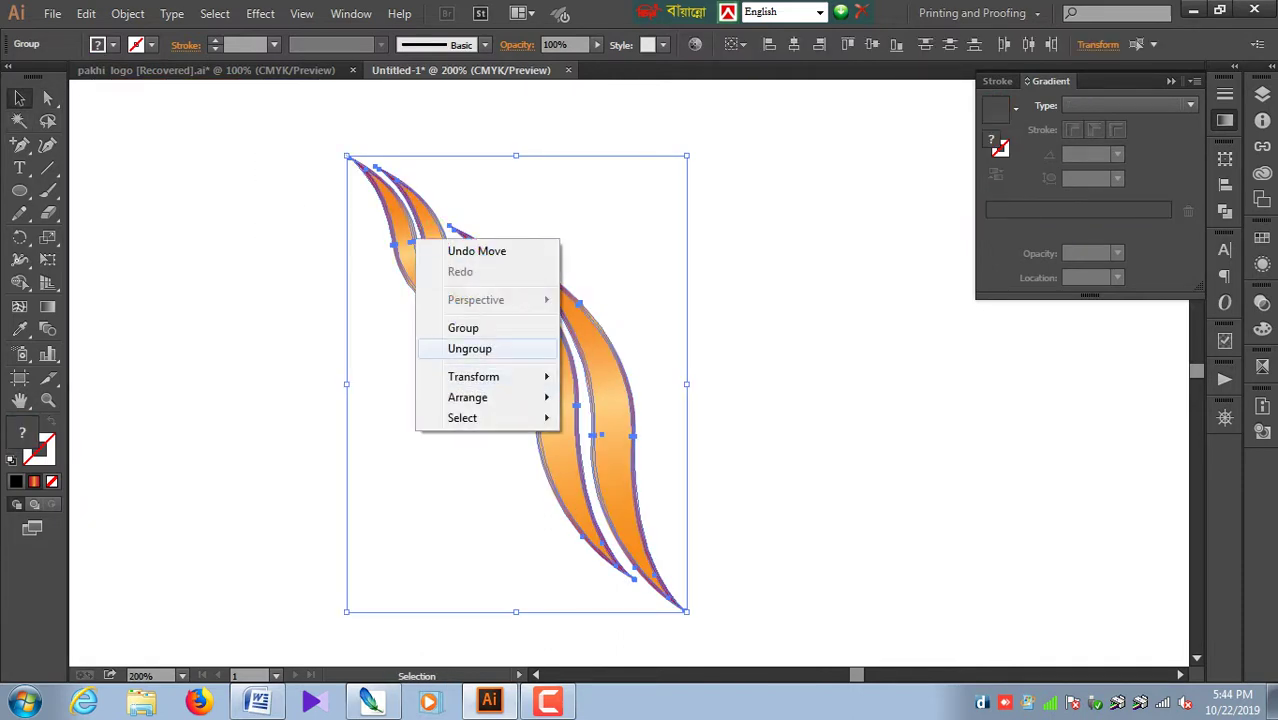
pyautogui.click(470, 348)
pyautogui.hotkey('ctrl', 'shift', 'a')
# Step: Rotate the smaller upper pair flatter and move it down-right against the larger pair
pyautogui.moveTo(410, 209); pyautogui.dragTo(410, 209)
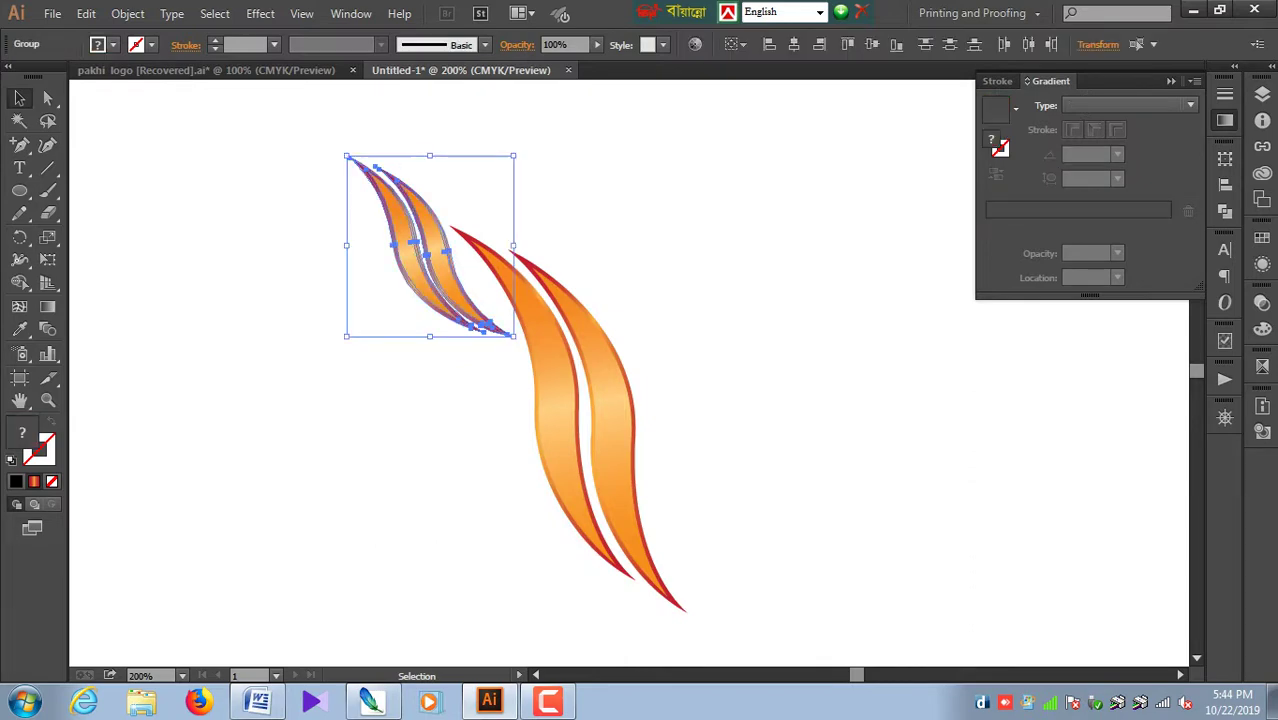
pyautogui.moveTo(522, 342); pyautogui.dragTo(380, 354)
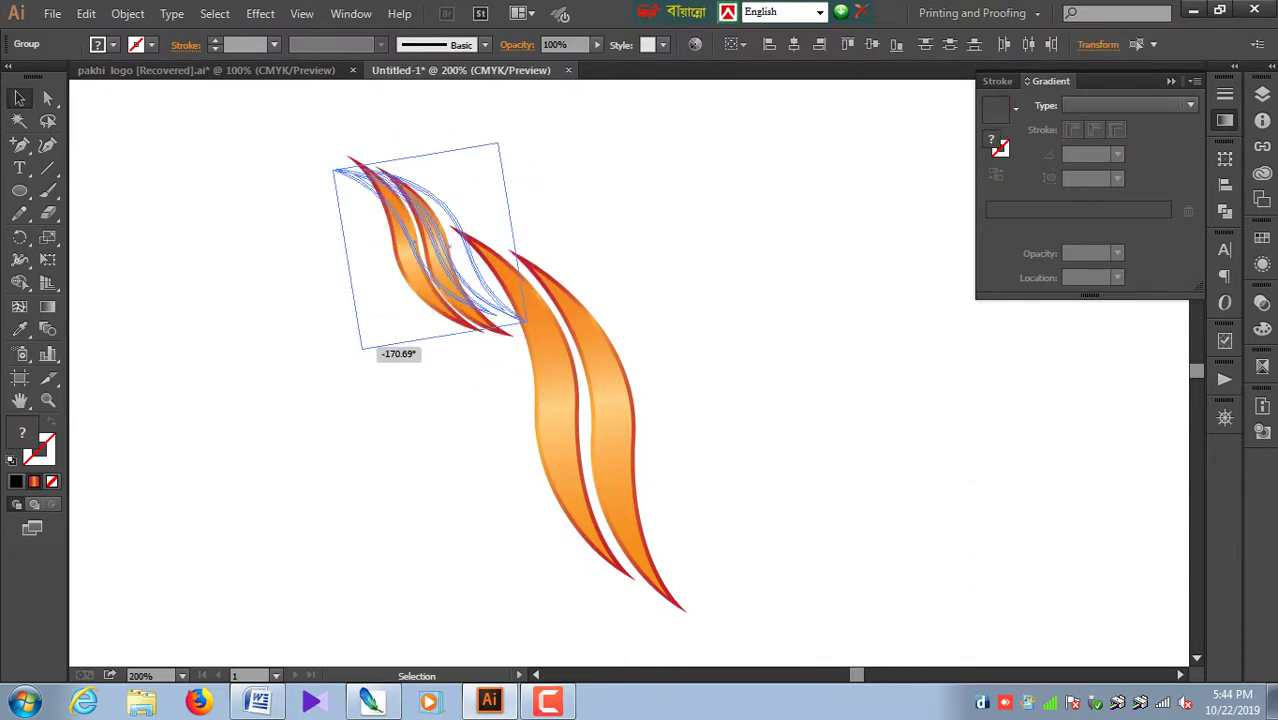
pyautogui.moveTo(484, 262); pyautogui.dragTo(478, 275)
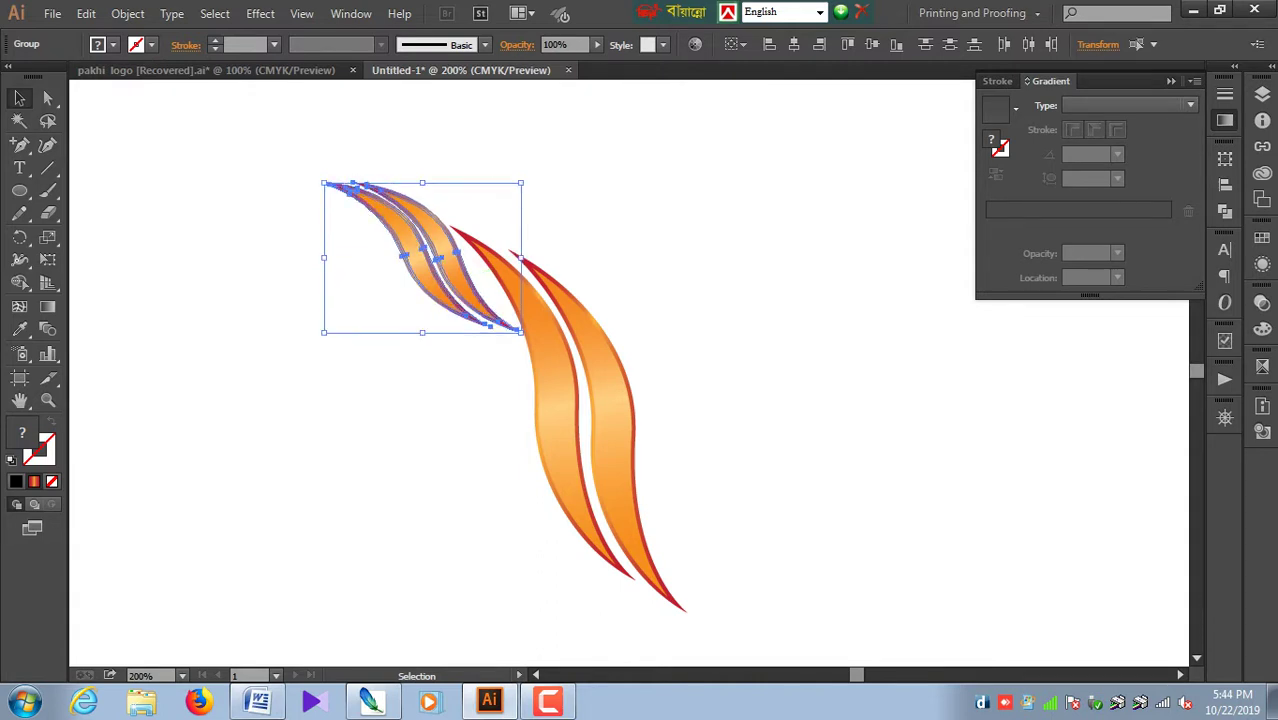
pyautogui.moveTo(466, 268); pyautogui.dragTo(462, 278)
pyautogui.hotkey('ctrl', 'shift', 'a')
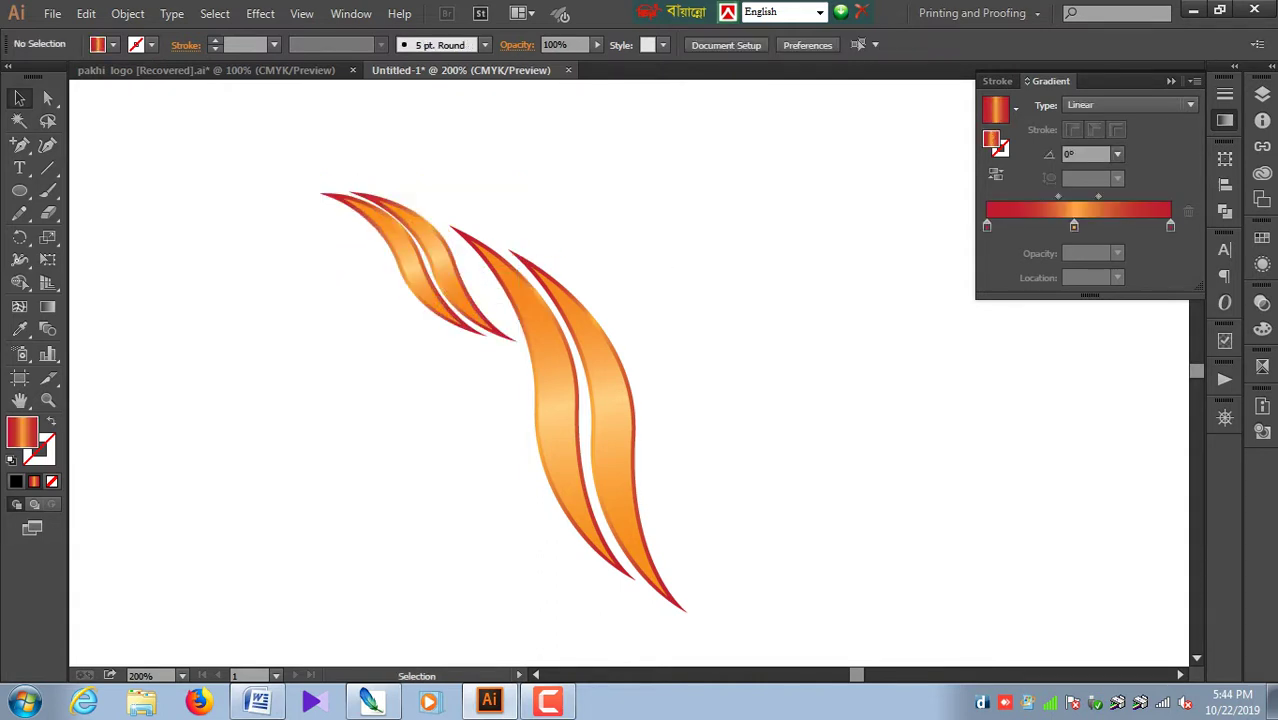
pyautogui.hotkey('ctrl', '-')
pyautogui.moveTo(440, 262); pyautogui.dragTo(482, 298)
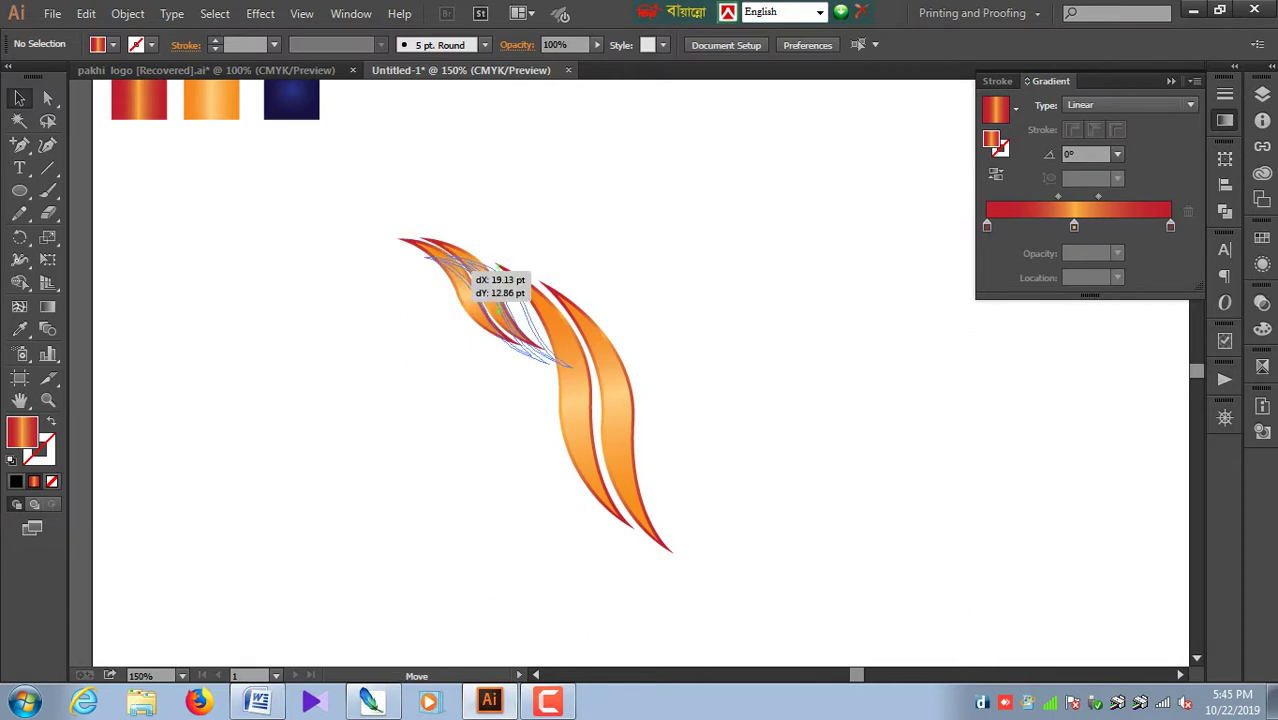
# Step: Group the two upper blades together
pyautogui.moveTo(371, 210); pyautogui.dragTo(462, 282)
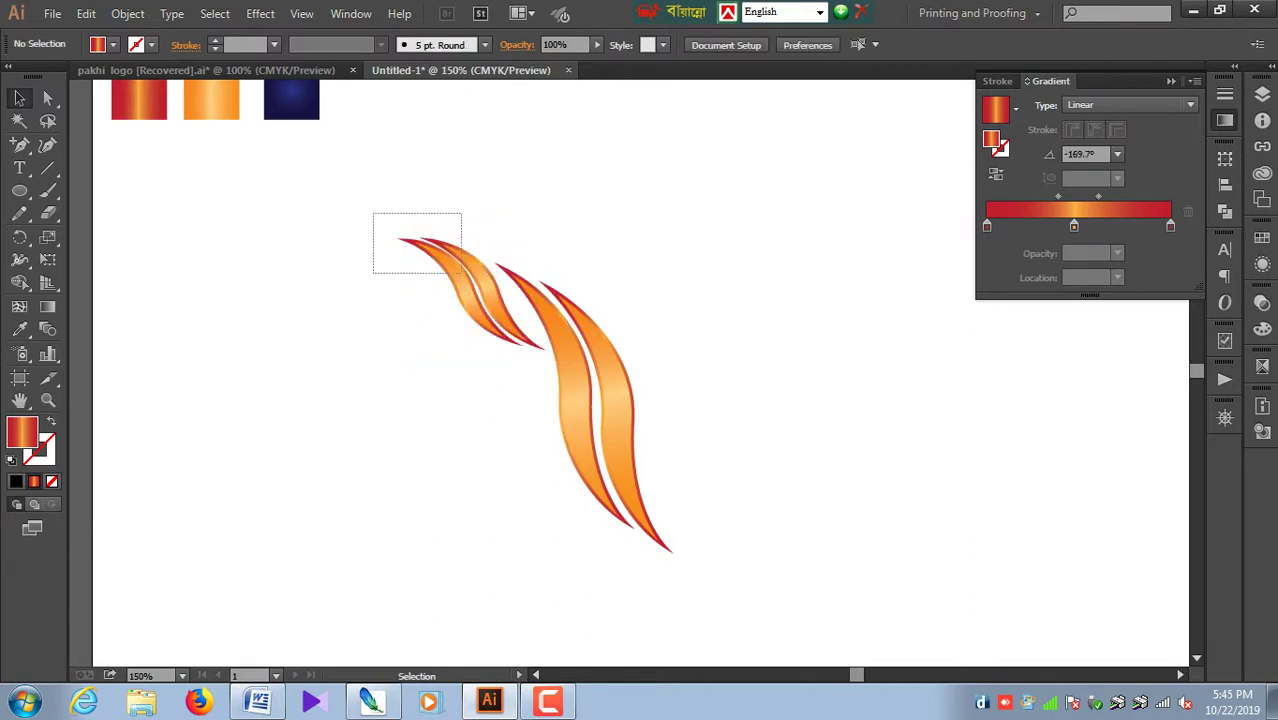
pyautogui.rightClick(461, 271)
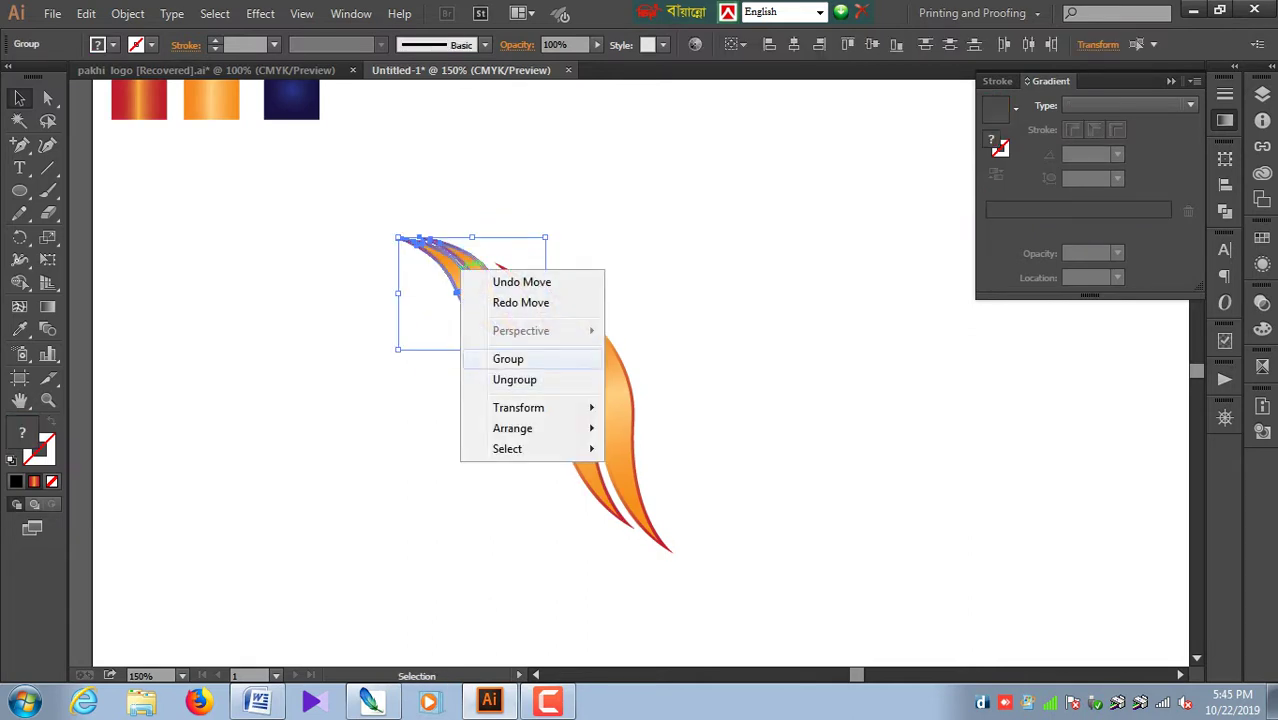
pyautogui.click(508, 358)
pyautogui.click(488, 287)
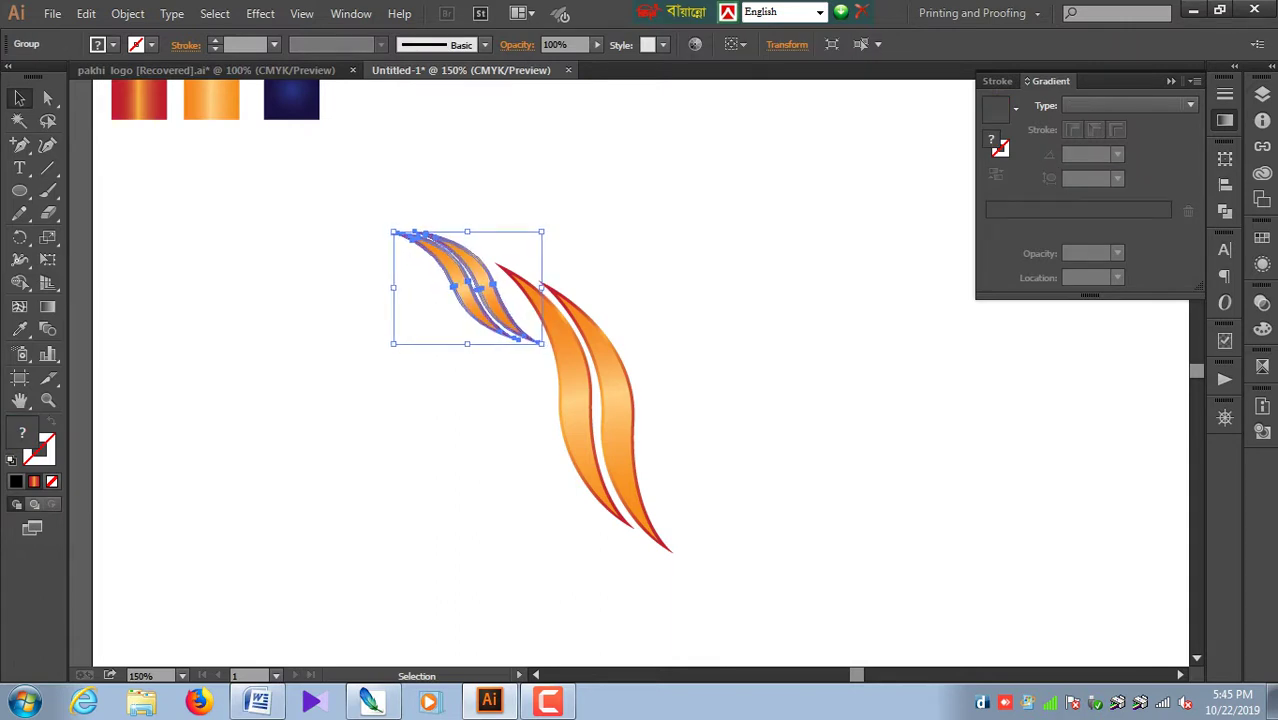
# Step: Select both blade pairs and group them into one object
pyautogui.hotkey('ctrl', 'shift', 'a')
pyautogui.hotkey('ctrl', '1')
pyautogui.hotkey('ctrl', '=')
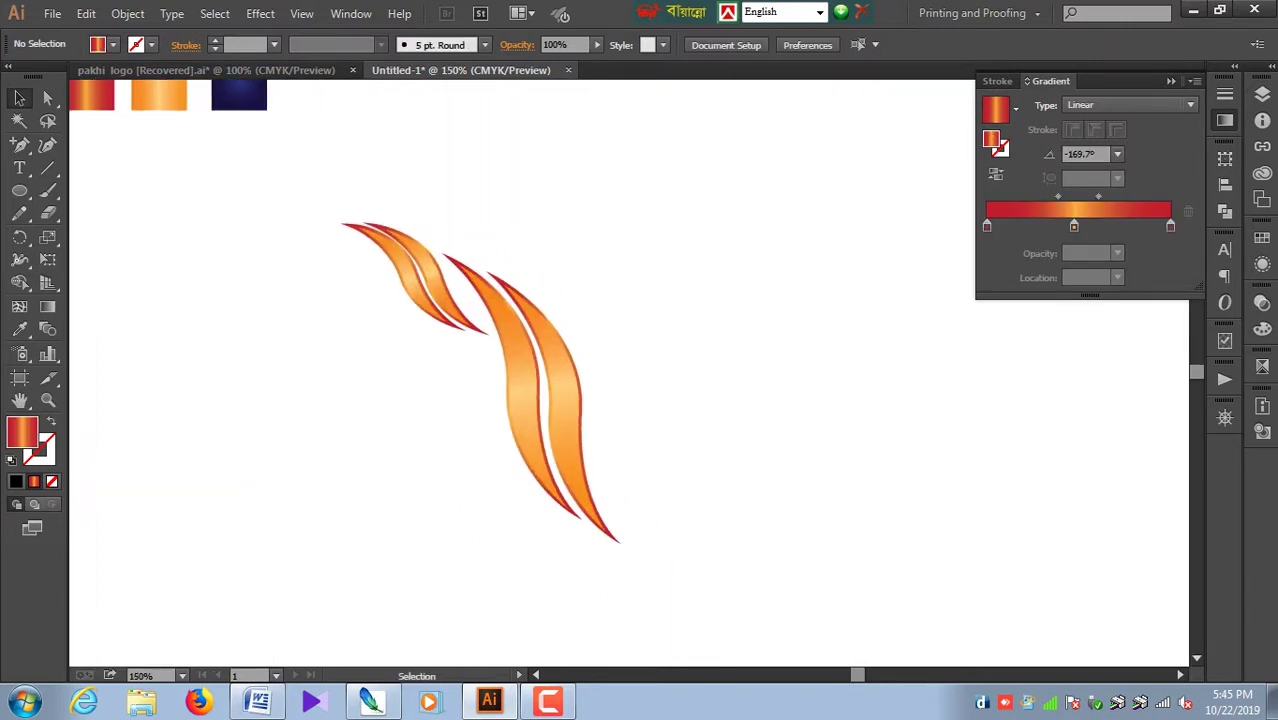
pyautogui.moveTo(617, 213); pyautogui.dragTo(417, 454)
pyautogui.rightClick(515, 372)
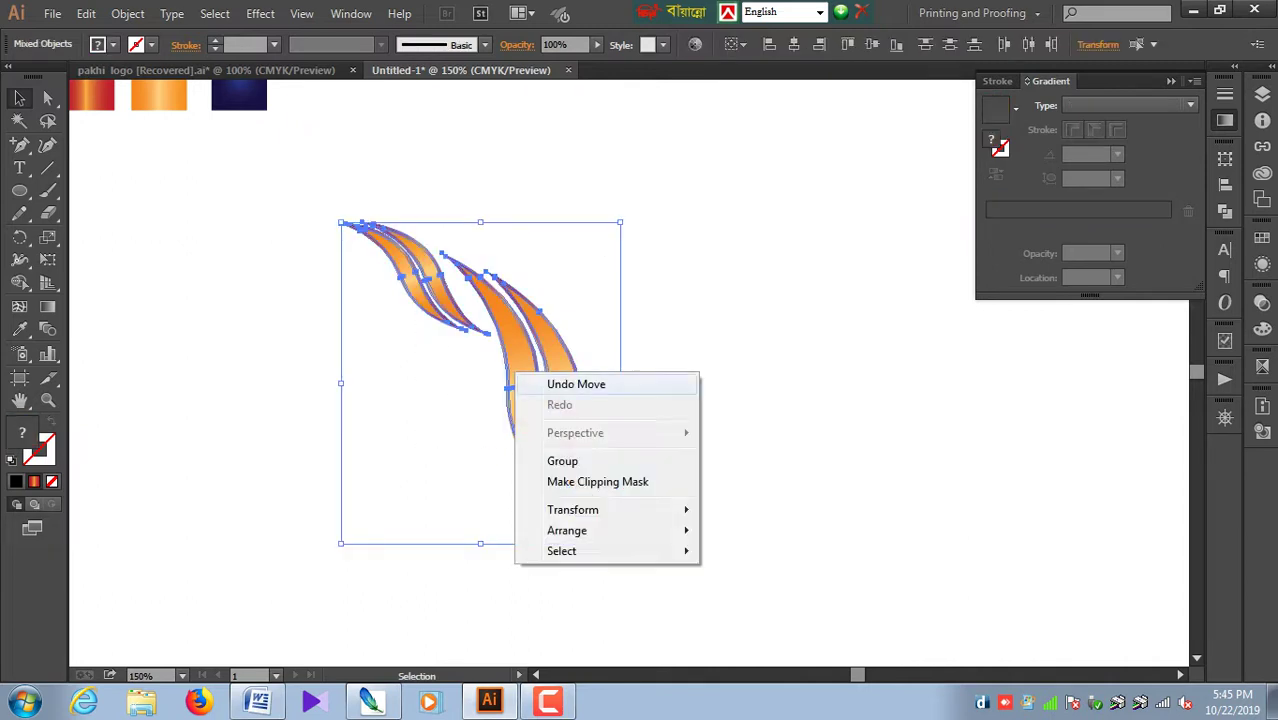
pyautogui.click(562, 461)
# Step: Make a vertical Reflect copy of the flame group and move it right to form a V
pyautogui.hotkey('ctrl', '1')
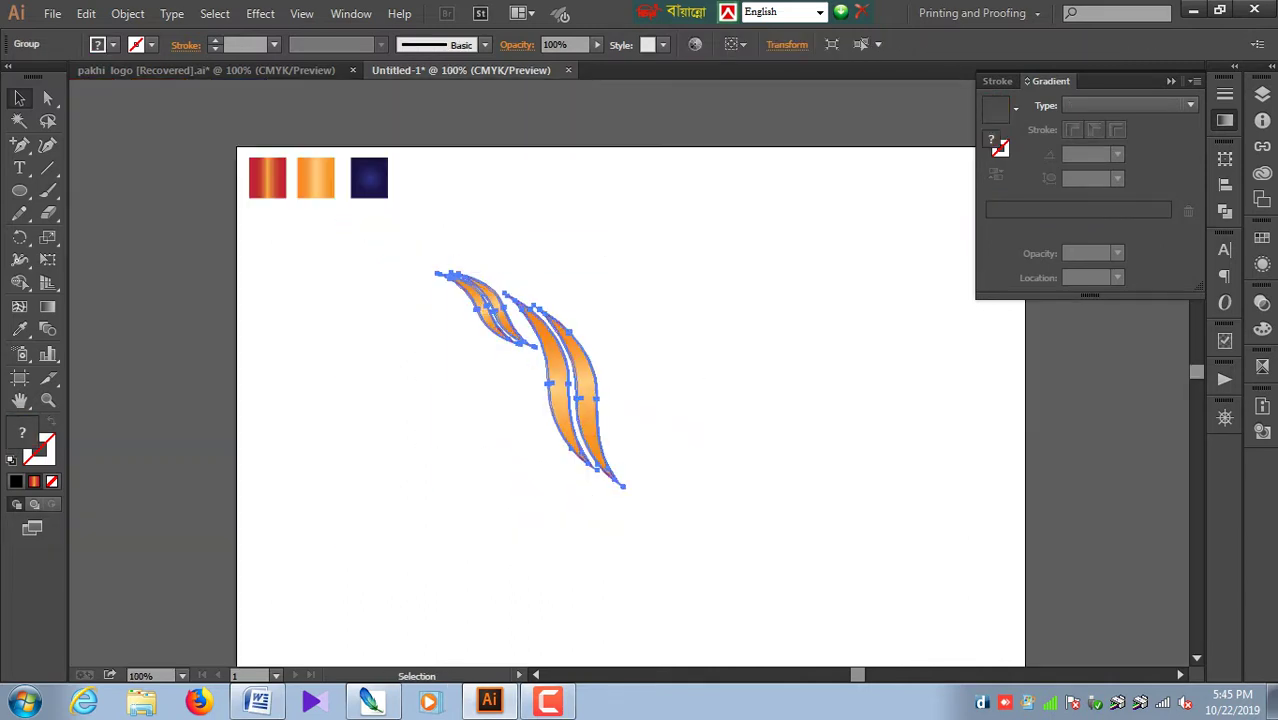
pyautogui.rightClick(515, 353)
pyautogui.moveTo(574, 491)
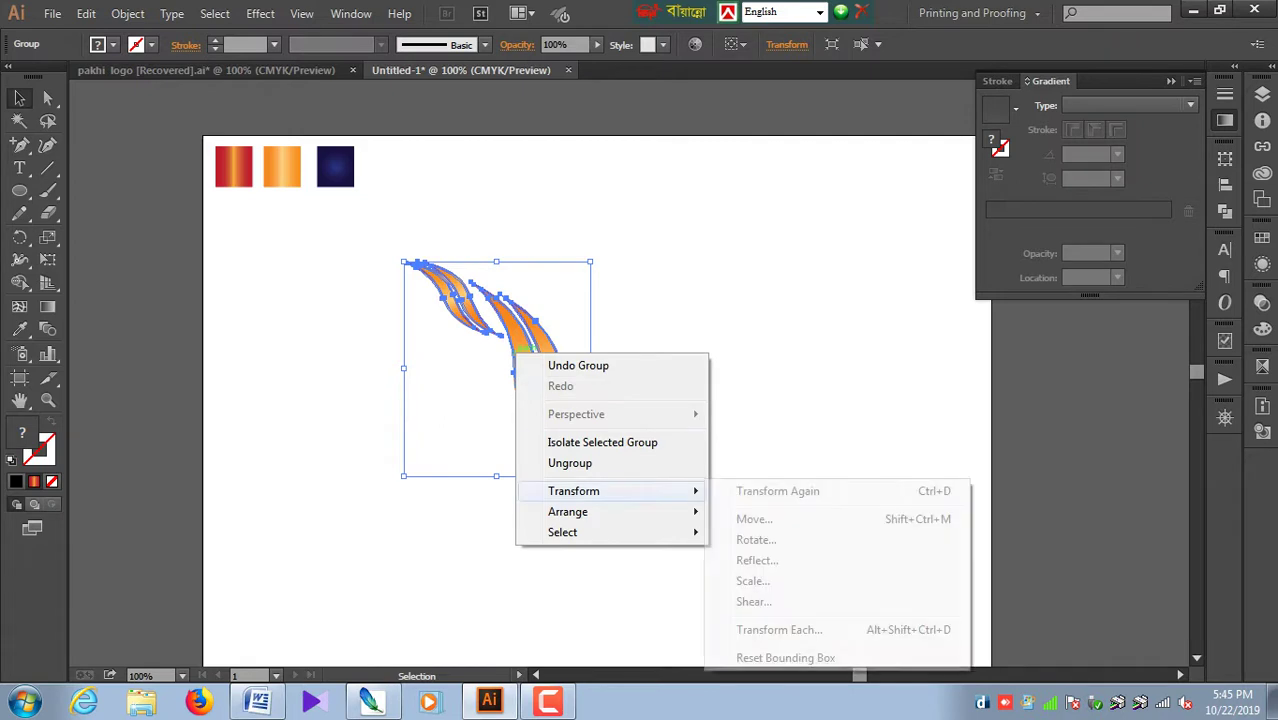
pyautogui.click(757, 560)
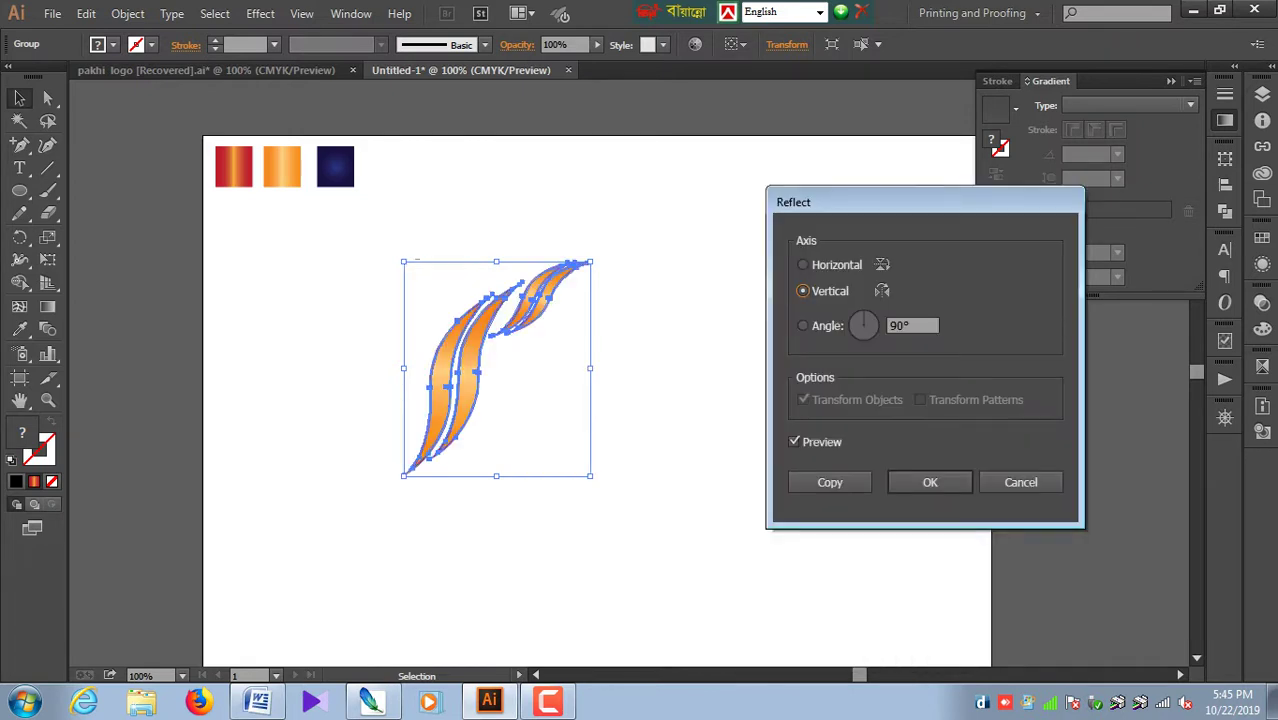
pyautogui.click(830, 482)
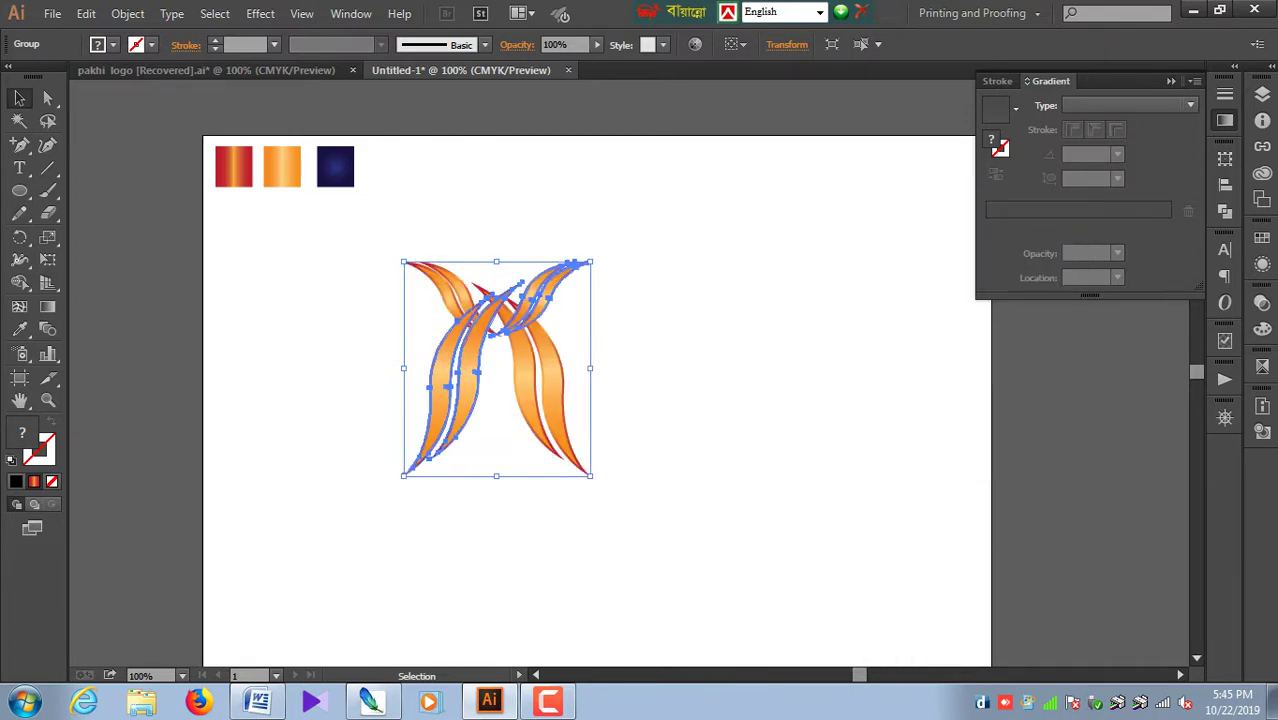
pyautogui.press('Right')
pyautogui.press('Right')
pyautogui.press('Right')
pyautogui.press('Right')
pyautogui.press('Right')
pyautogui.press('Right')
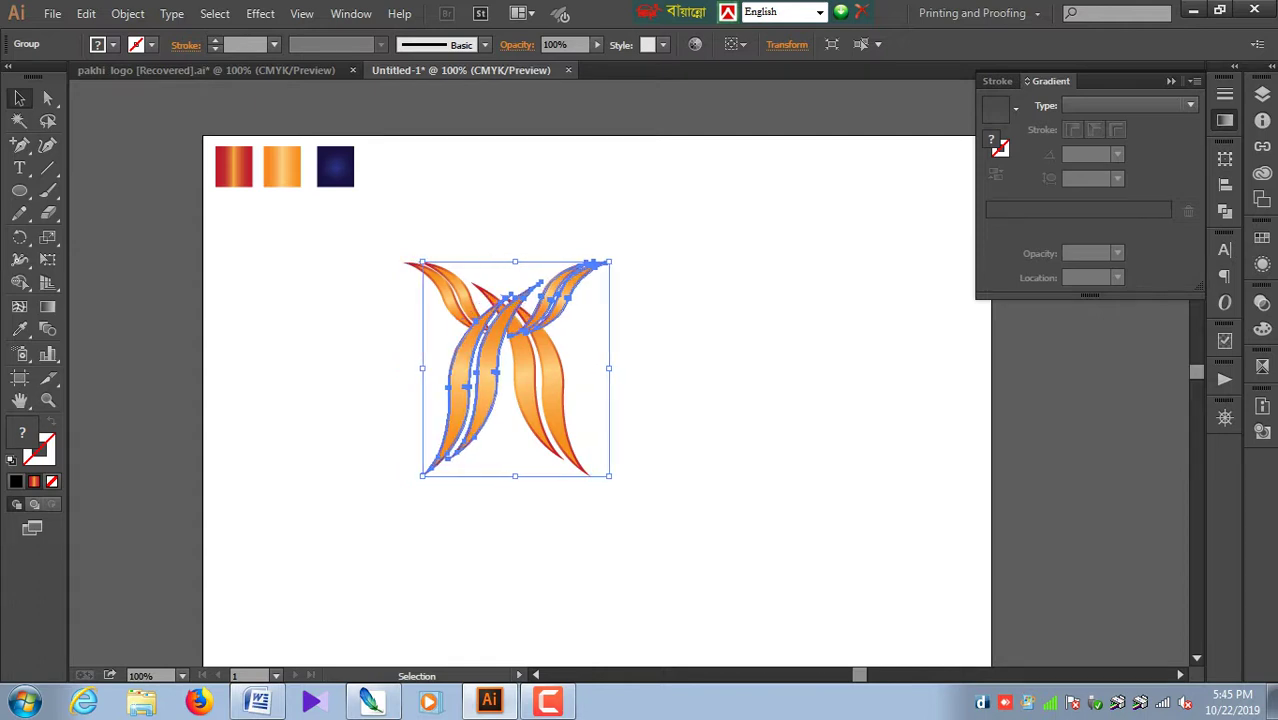
pyautogui.press('Right')
pyautogui.press('Right')
pyautogui.press('Right')
pyautogui.moveTo(492, 407); pyautogui.dragTo(662, 409)
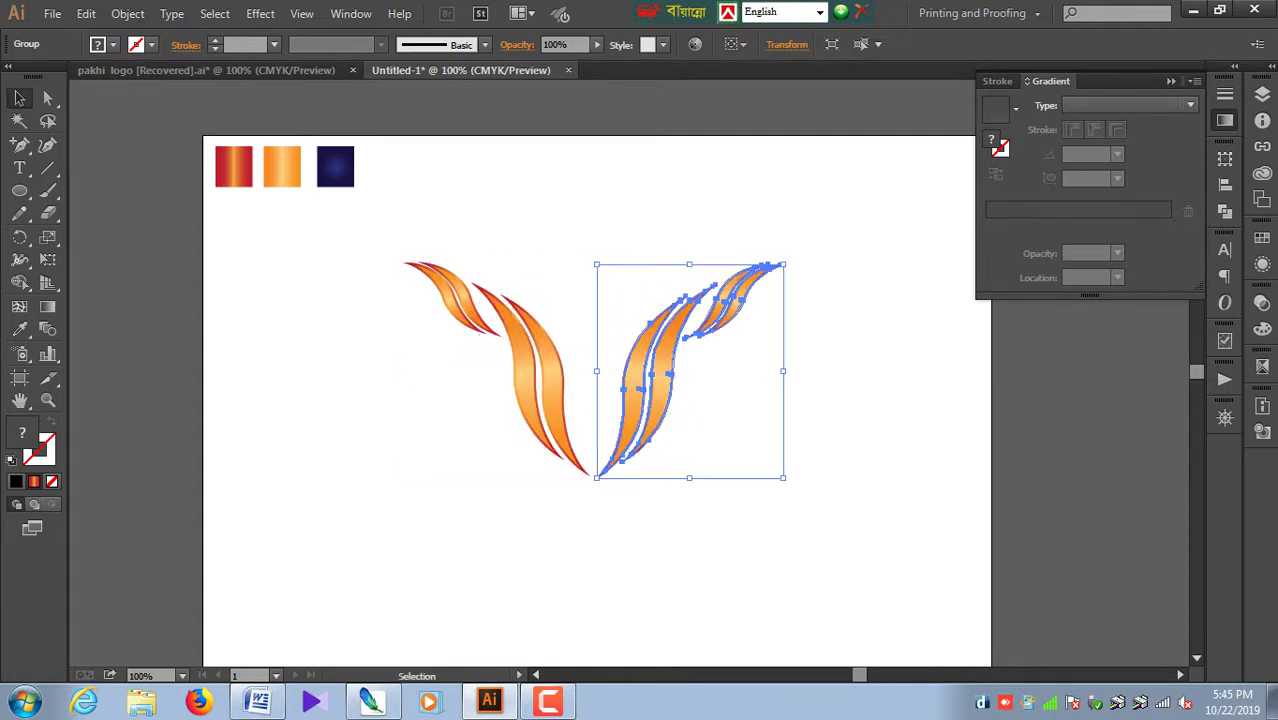
# Step: Select both flame halves and group them into one V logo
pyautogui.hotkey('ctrl', 'shift', 'a')
pyautogui.hotkey('ctrl', '-')
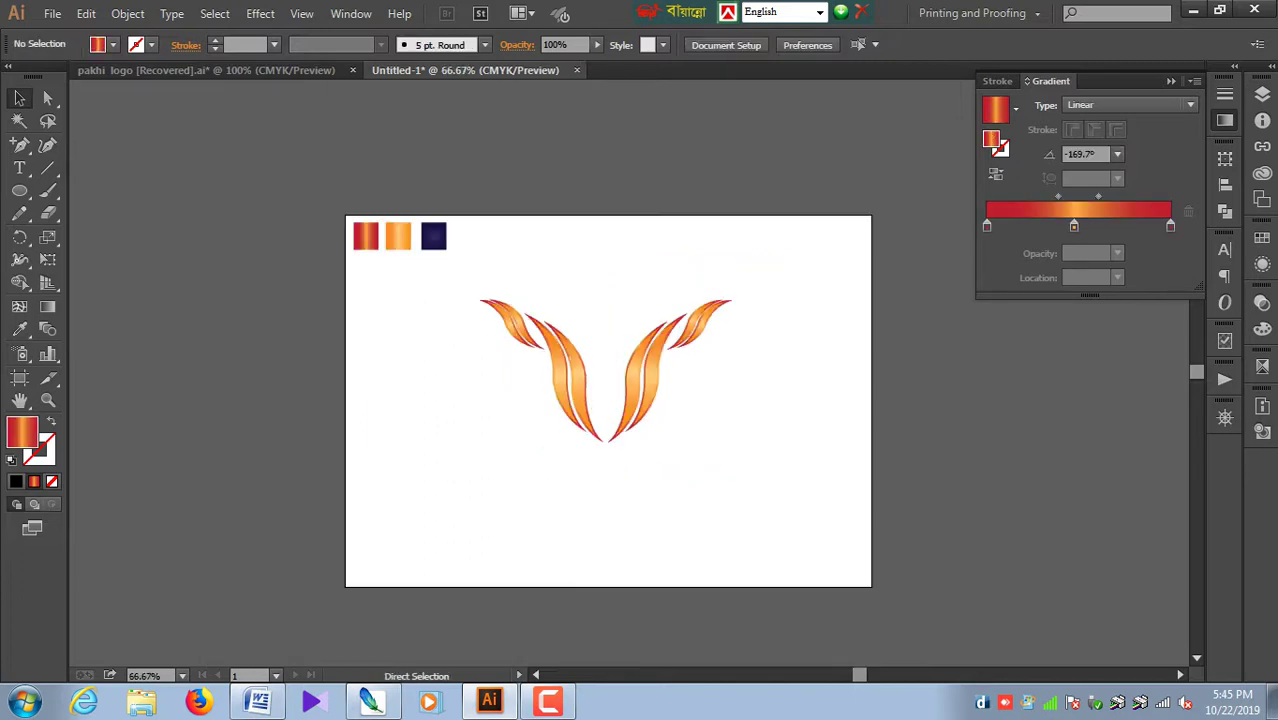
pyautogui.hotkey('ctrl', '+')
pyautogui.moveTo(829, 502); pyautogui.dragTo(468, 268)
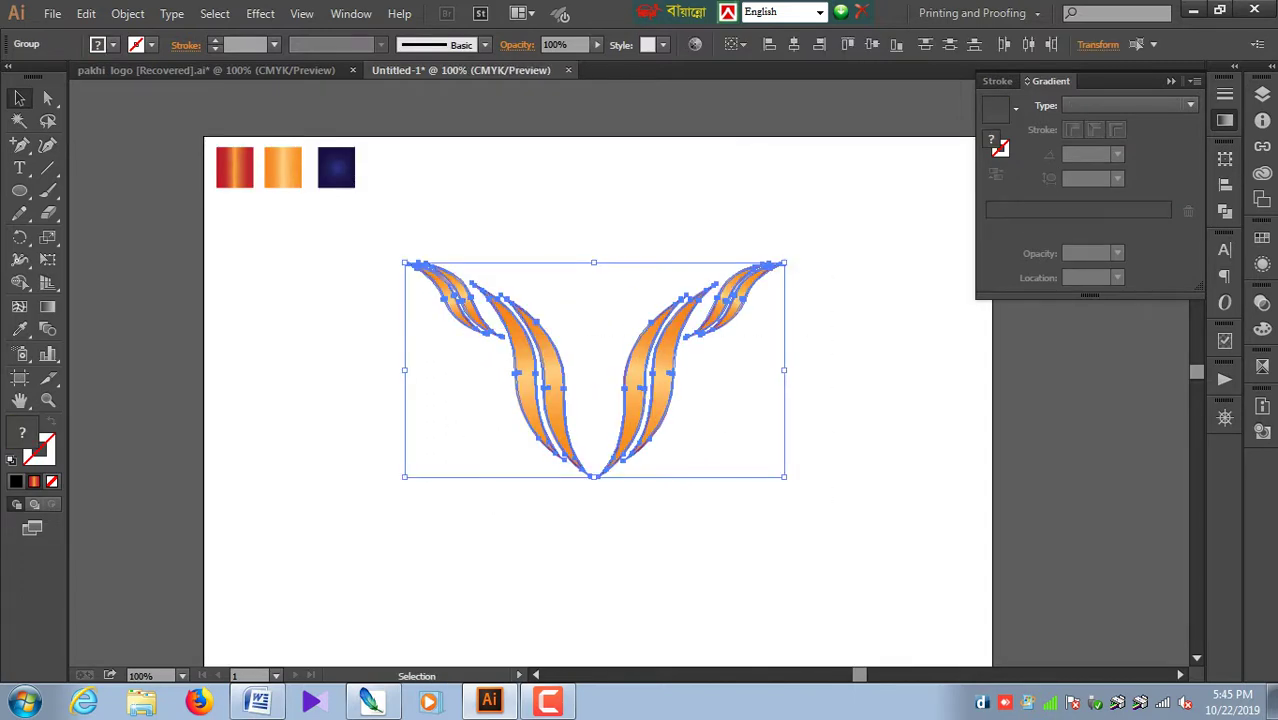
pyautogui.rightClick(533, 386)
pyautogui.click(579, 474)
# Step: Move the grouped V logo slightly down
pyautogui.hotkey('ctrl', 'shift', 'a')
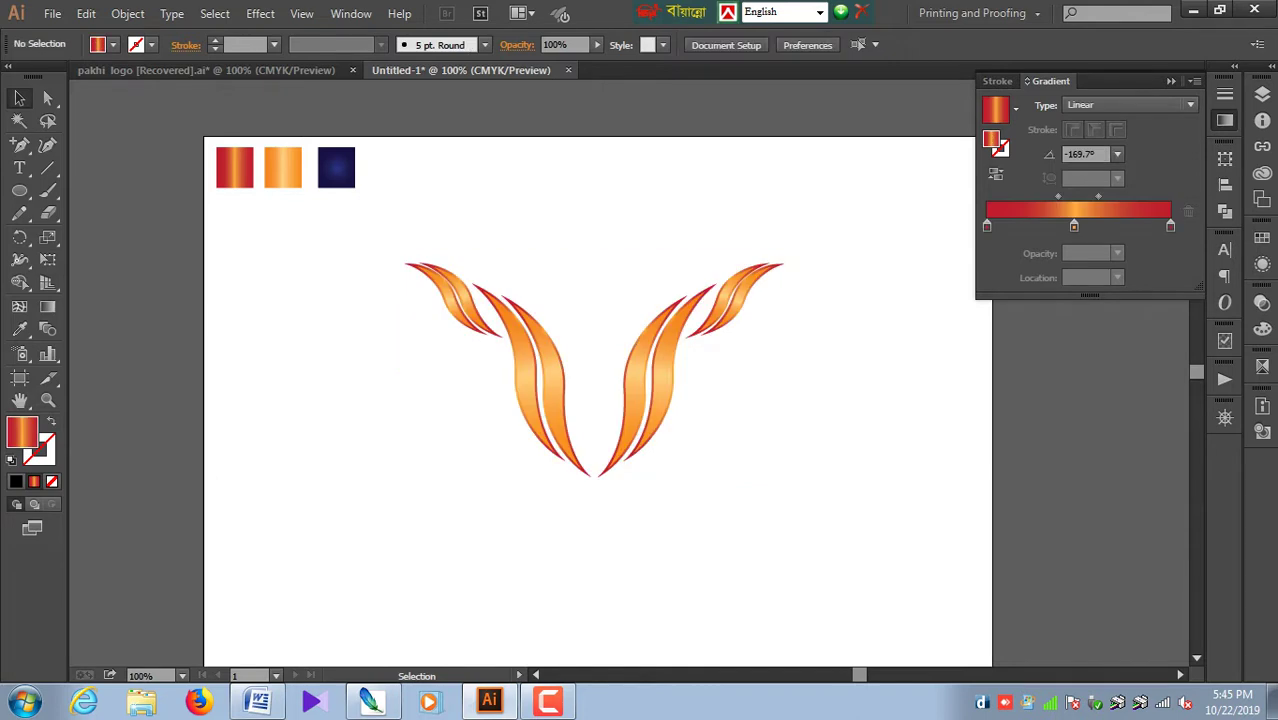
pyautogui.moveTo(784, 474); pyautogui.dragTo(486, 272)
pyautogui.moveTo(556, 331); pyautogui.dragTo(560, 386)
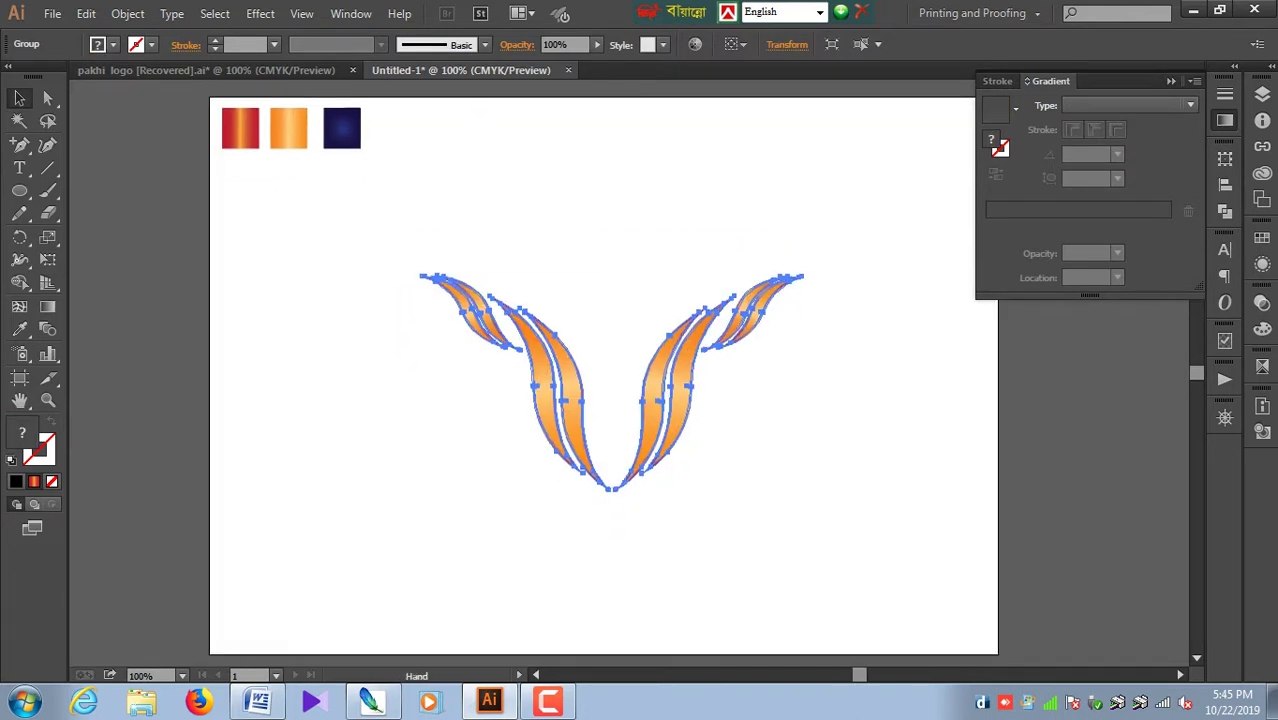
pyautogui.hotkey('ctrl', 'shift', 'a')
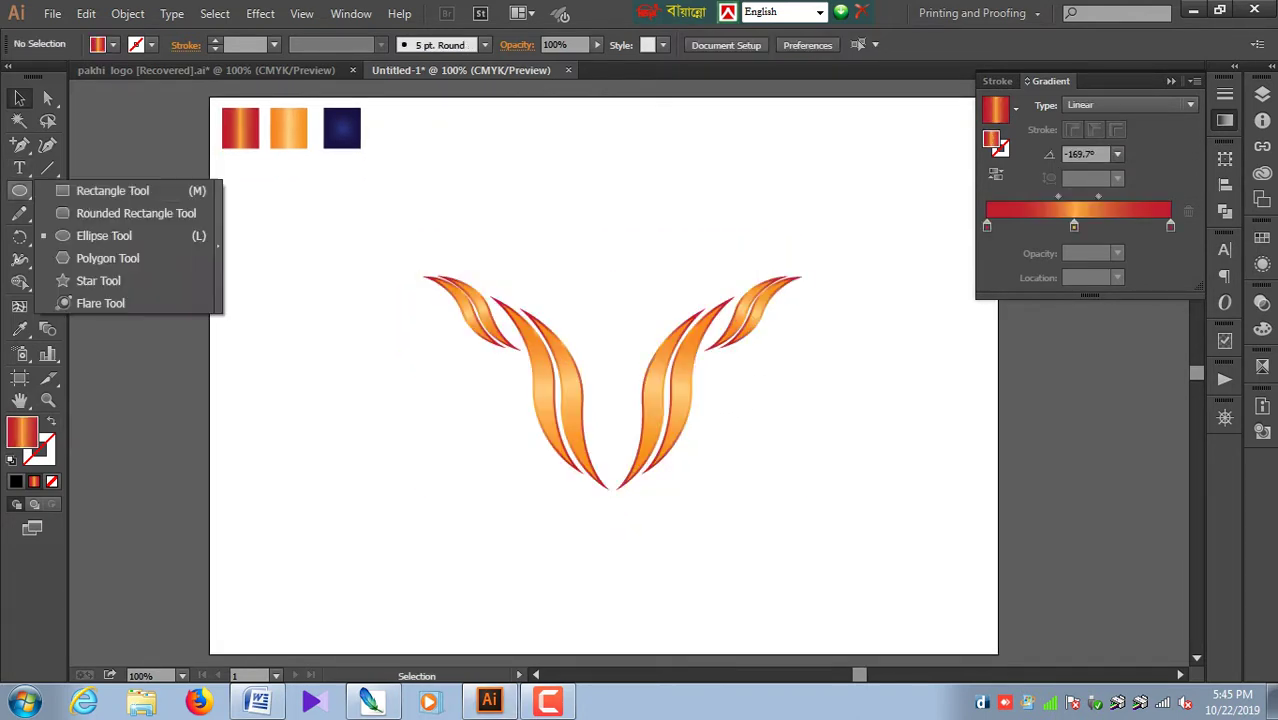
# Step: Draw a rectangle covering the whole page and extend its top edge upward
pyautogui.moveTo(19, 191); pyautogui.dragTo(110, 191)
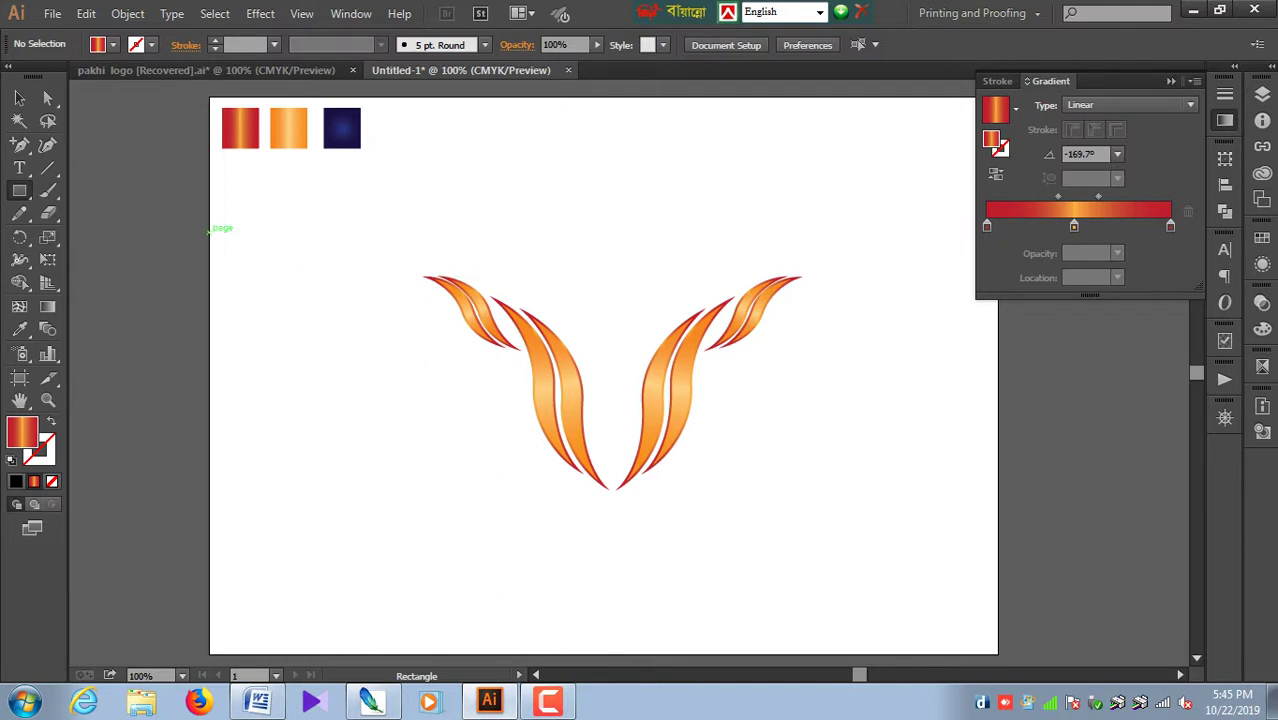
pyautogui.moveTo(210, 231); pyautogui.dragTo(997, 563)
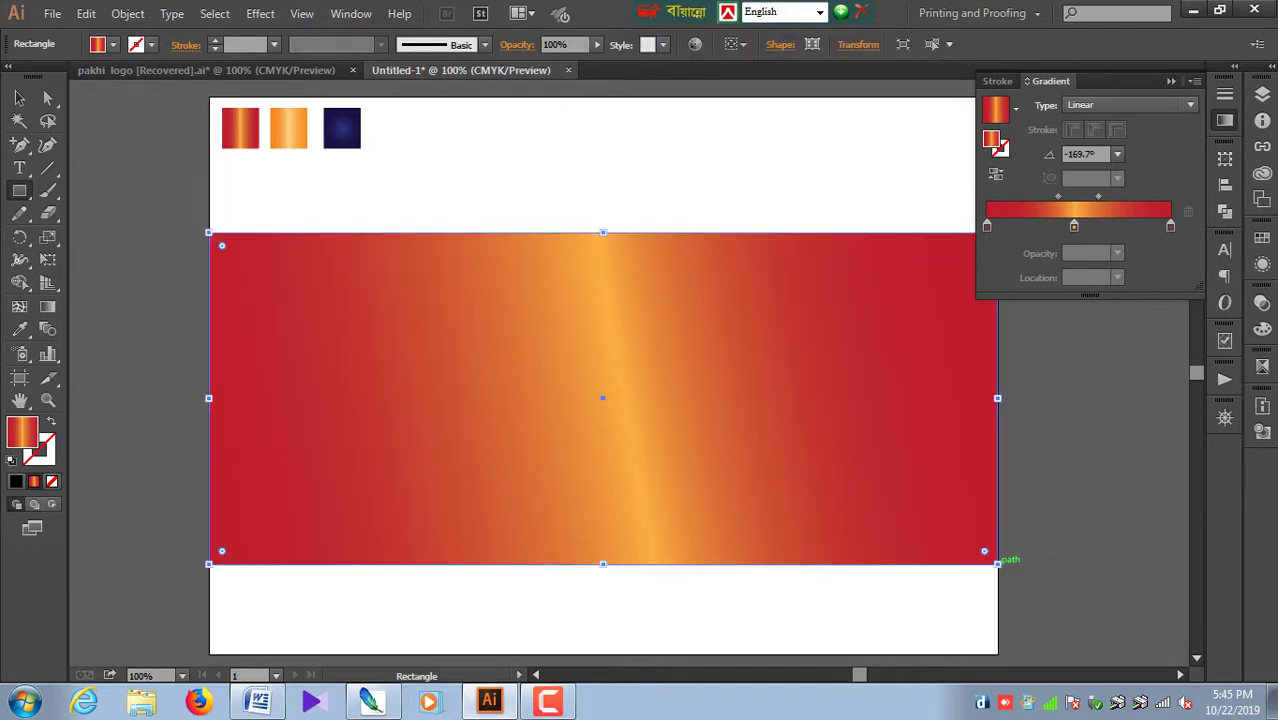
pyautogui.moveTo(603, 232); pyautogui.dragTo(603, 206)
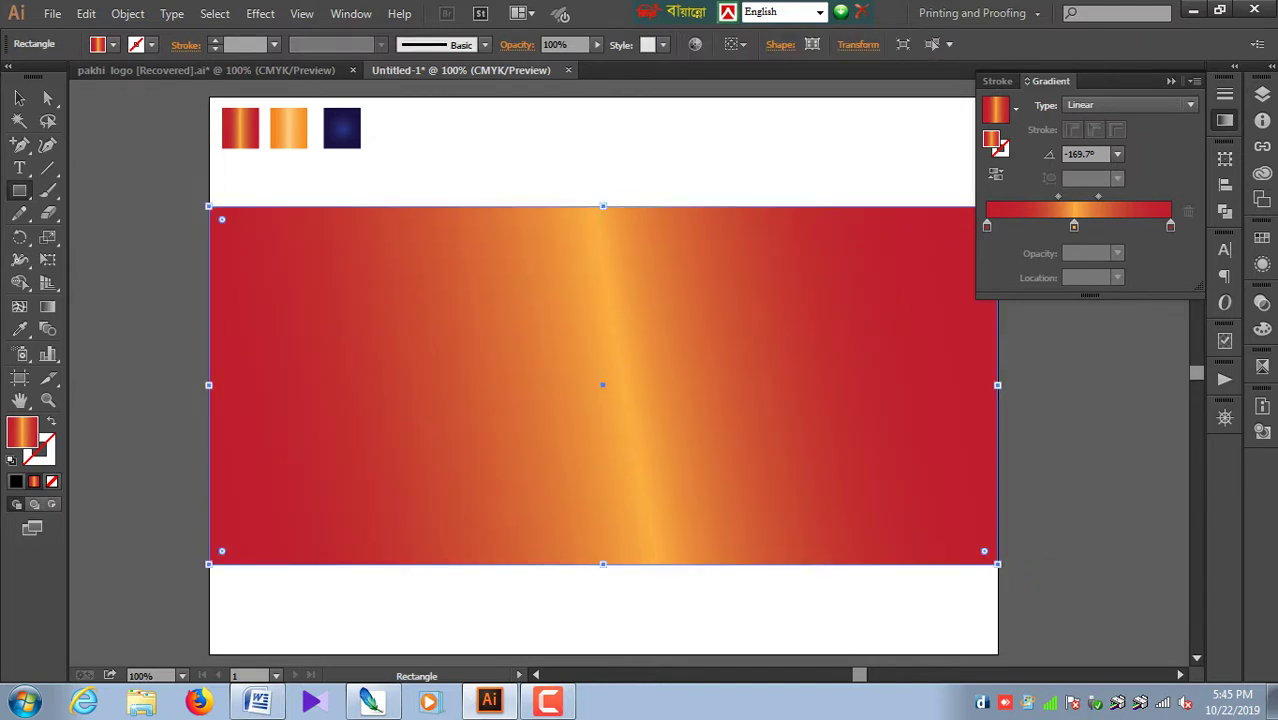
# Step: Give the rectangle the navy radial gradient and send it behind the flame logo
pyautogui.press('i')
pyautogui.click(342, 128)
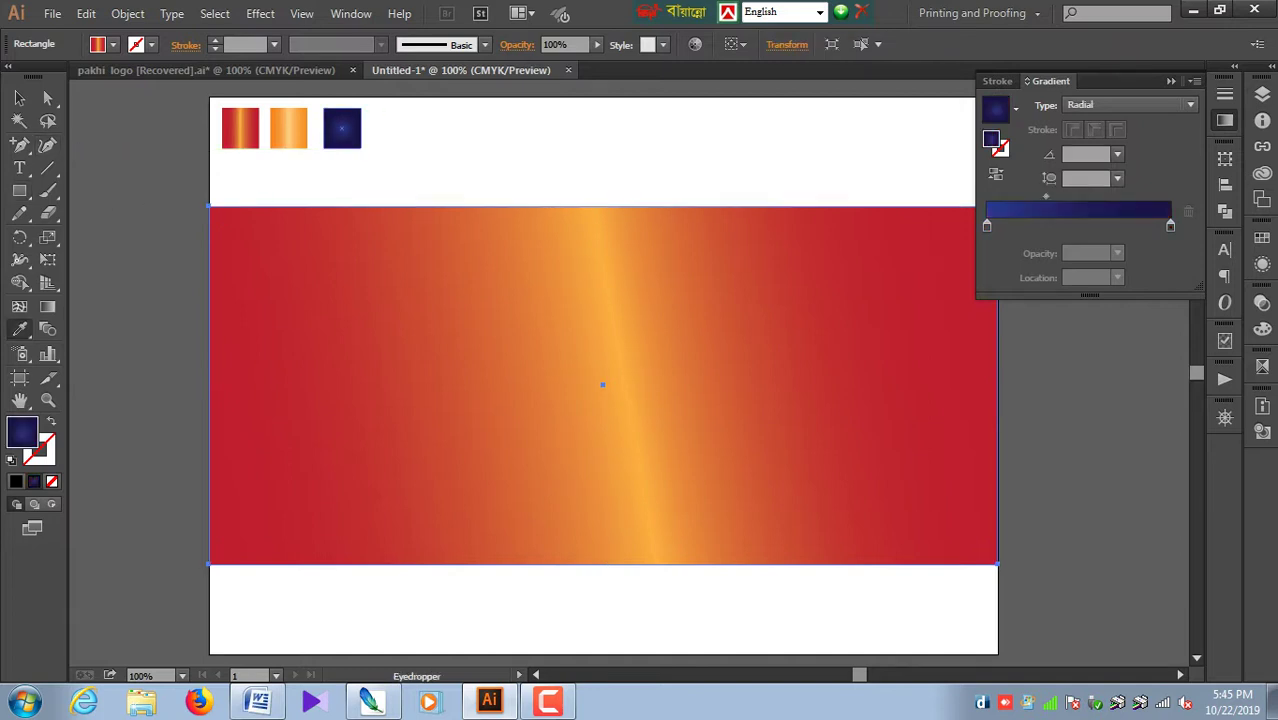
pyautogui.click(20, 97)
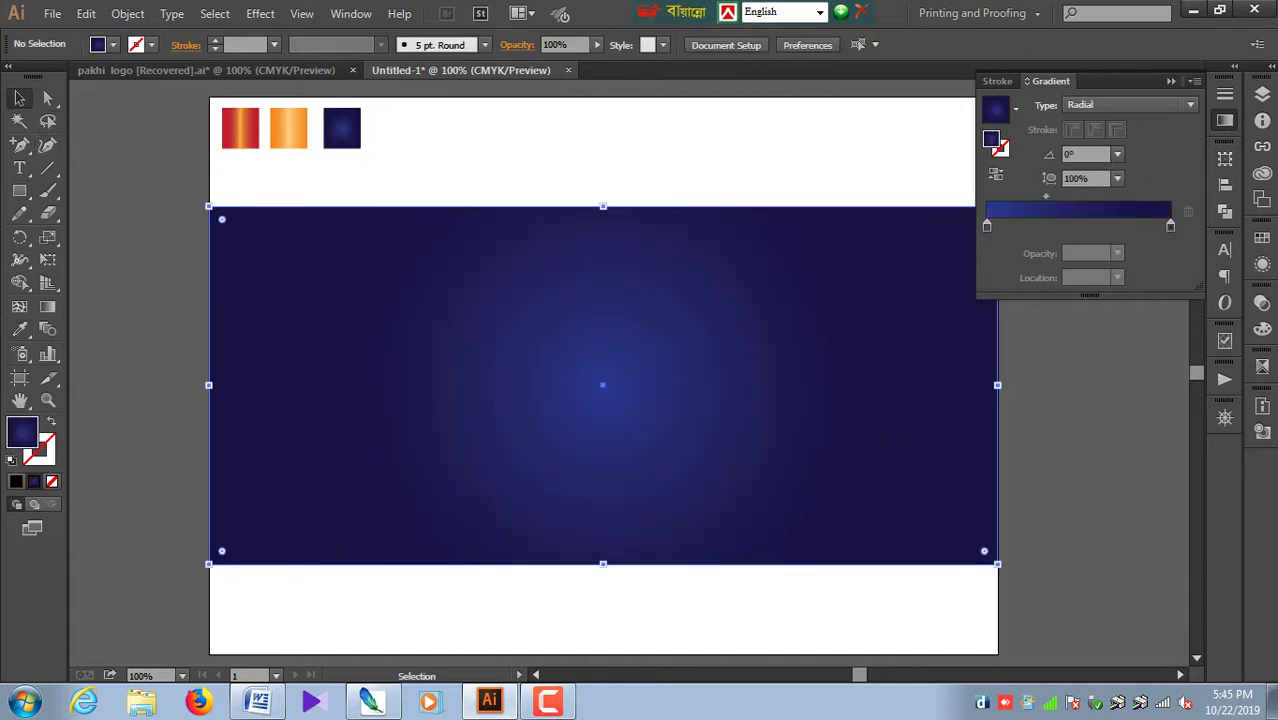
pyautogui.rightClick(699, 312)
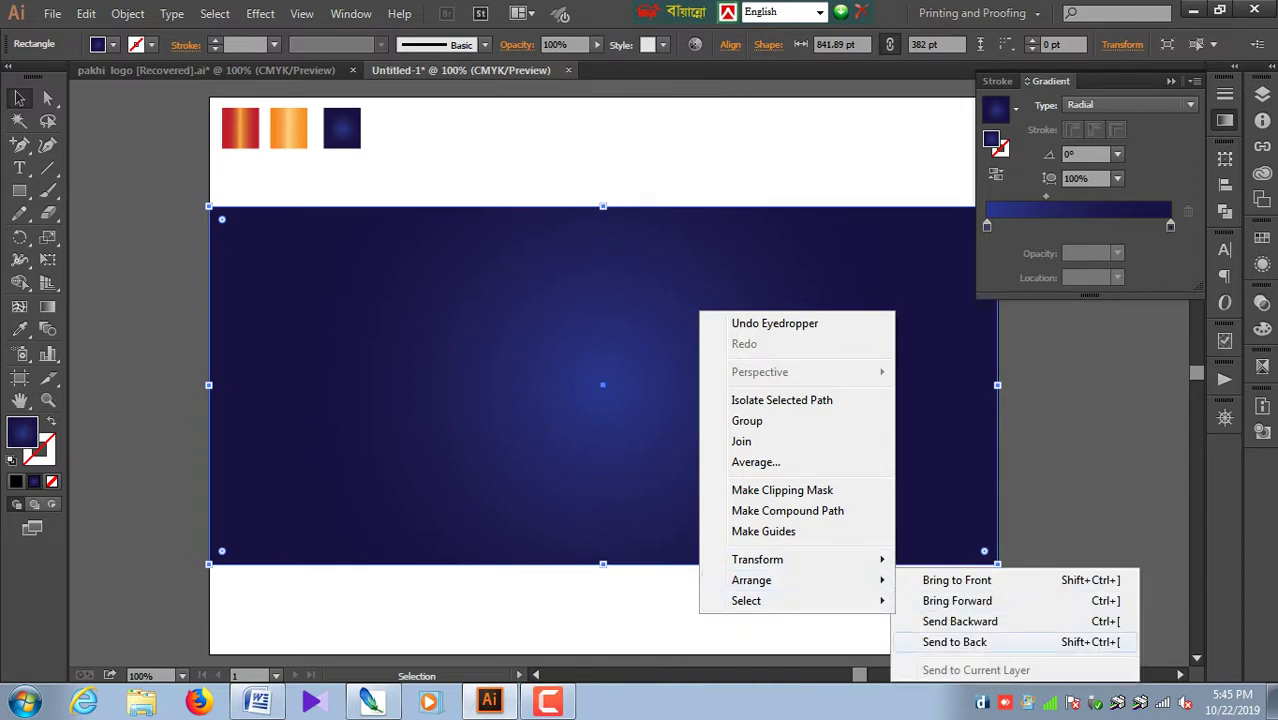
pyautogui.click(954, 642)
pyautogui.hotkey('ctrl', 'shift', 'a')
# Step: Stretch the flame logo taller using its top, bottom and corner handles
pyautogui.click(685, 385)
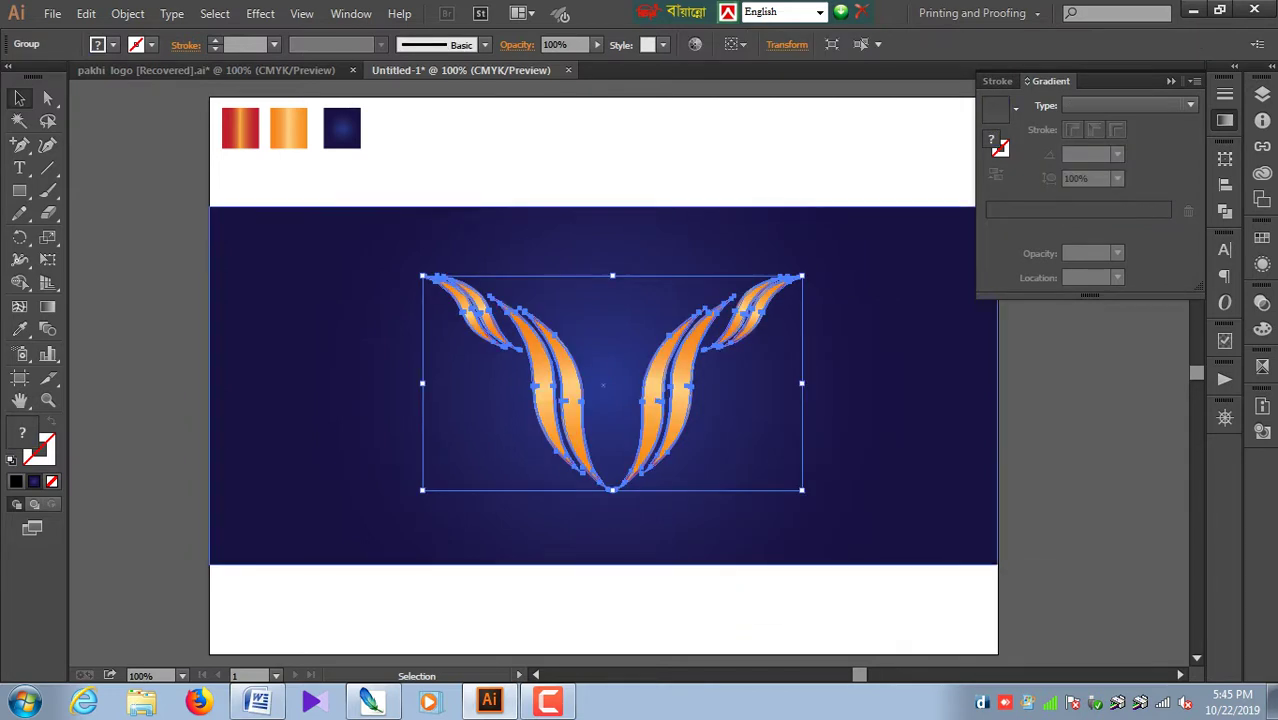
pyautogui.moveTo(612, 275); pyautogui.dragTo(612, 243)
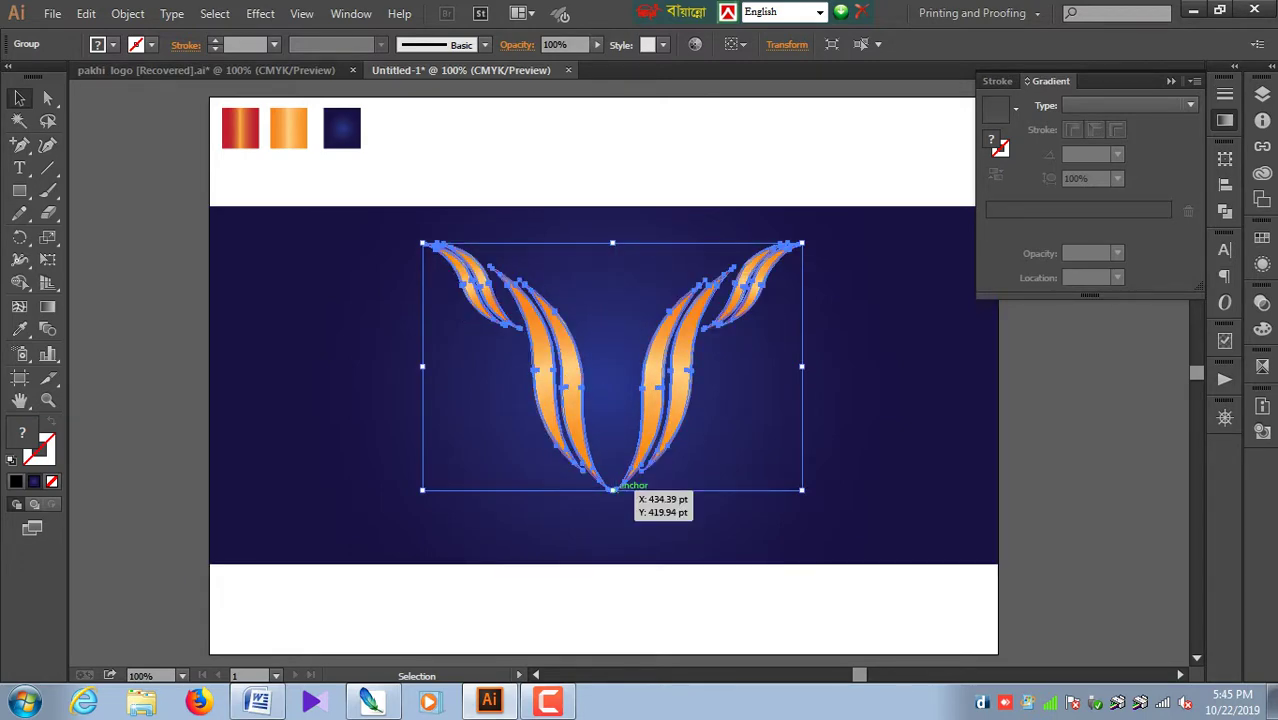
pyautogui.moveTo(612, 490); pyautogui.dragTo(613, 502)
pyautogui.moveTo(802, 243); pyautogui.dragTo(776, 262)
pyautogui.hotkey('ctrl', 'shift', 'a')
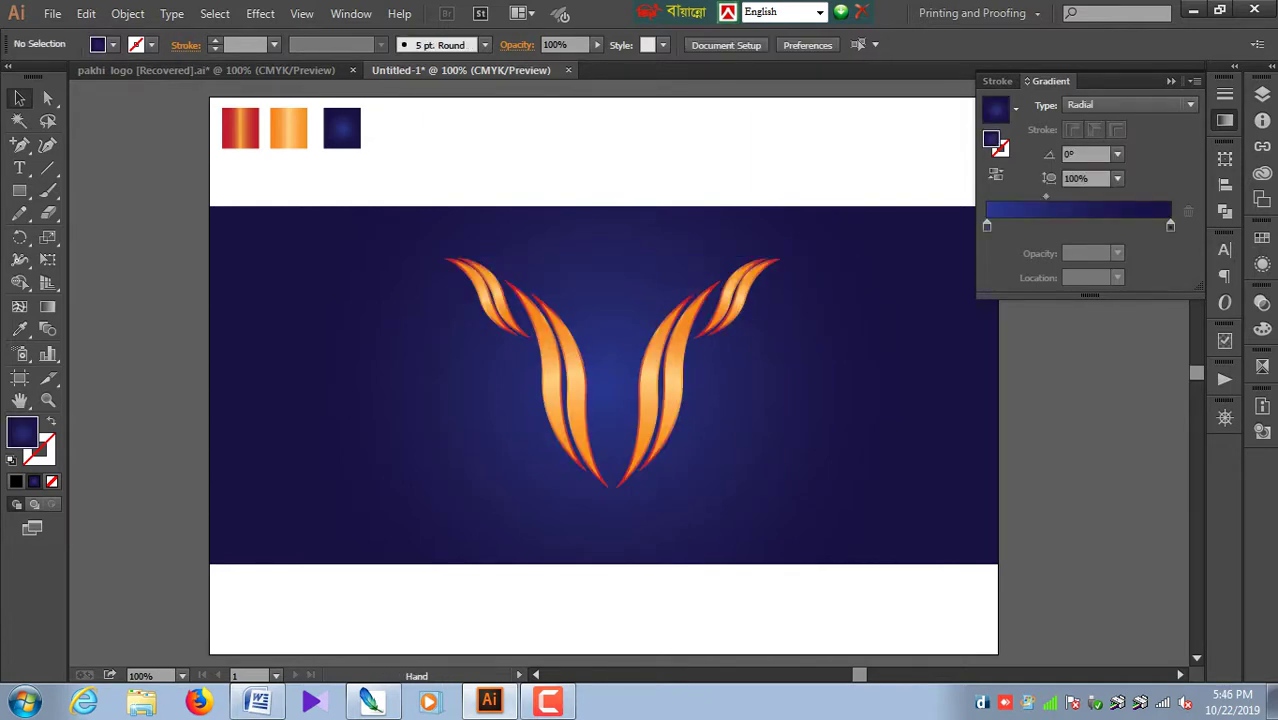
pyautogui.hotkey('ctrl', '=')
pyautogui.hotkey('ctrl', '=')
pyautogui.hotkey('ctrl', '=')
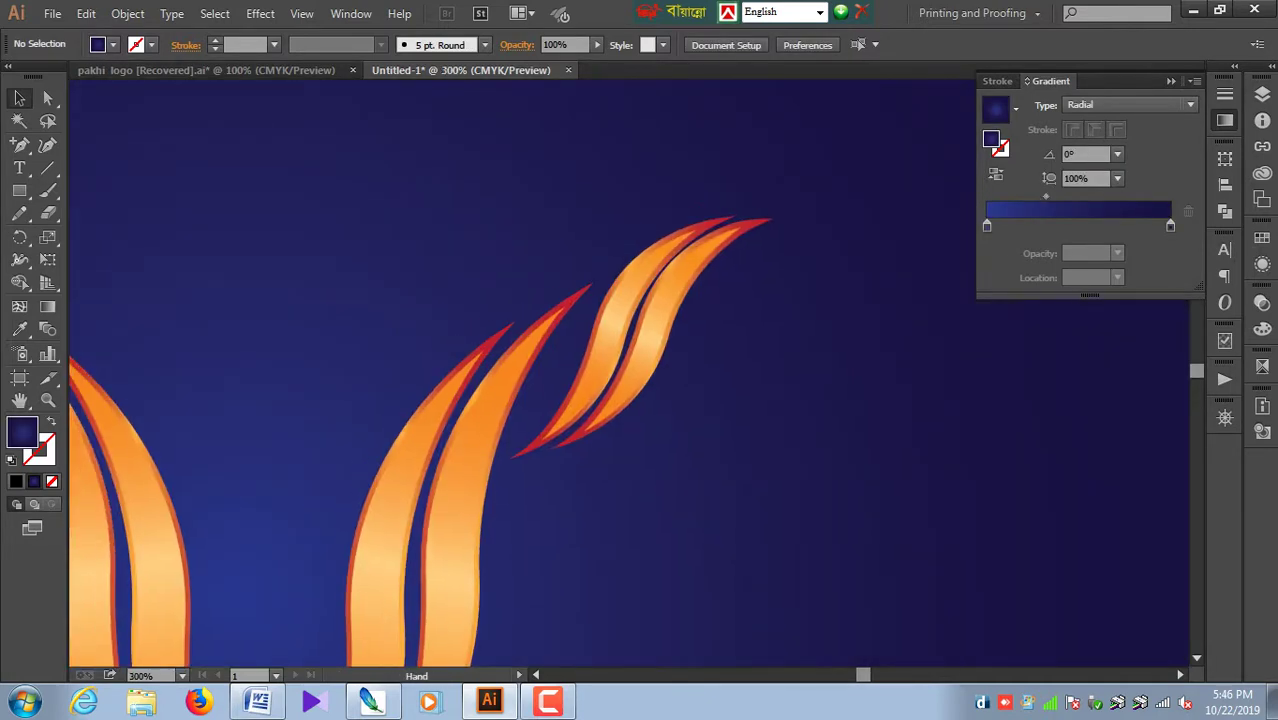
pyautogui.moveTo(560, 400); pyautogui.dragTo(725, 394)
pyautogui.hotkey('ctrl', '-')
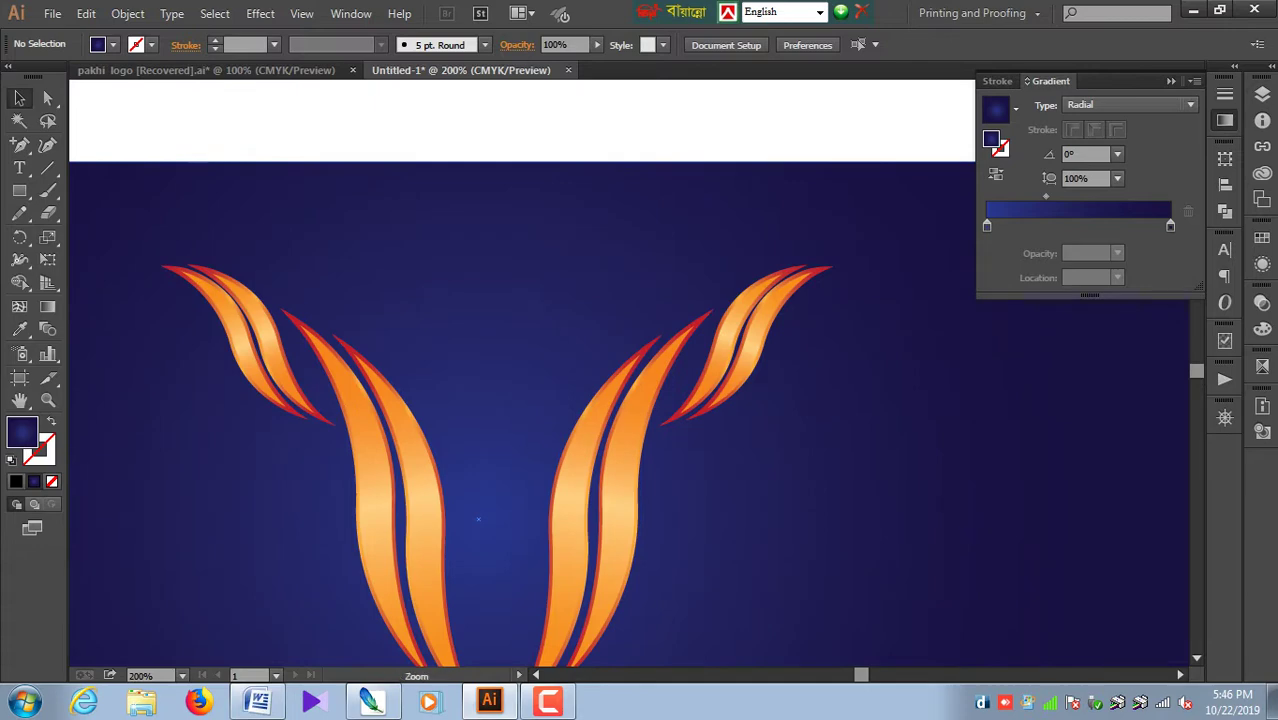
# Step: Ungroup the flame logo, then ungroup its right half into flame pairs
pyautogui.hotkey('ctrl', 'z')
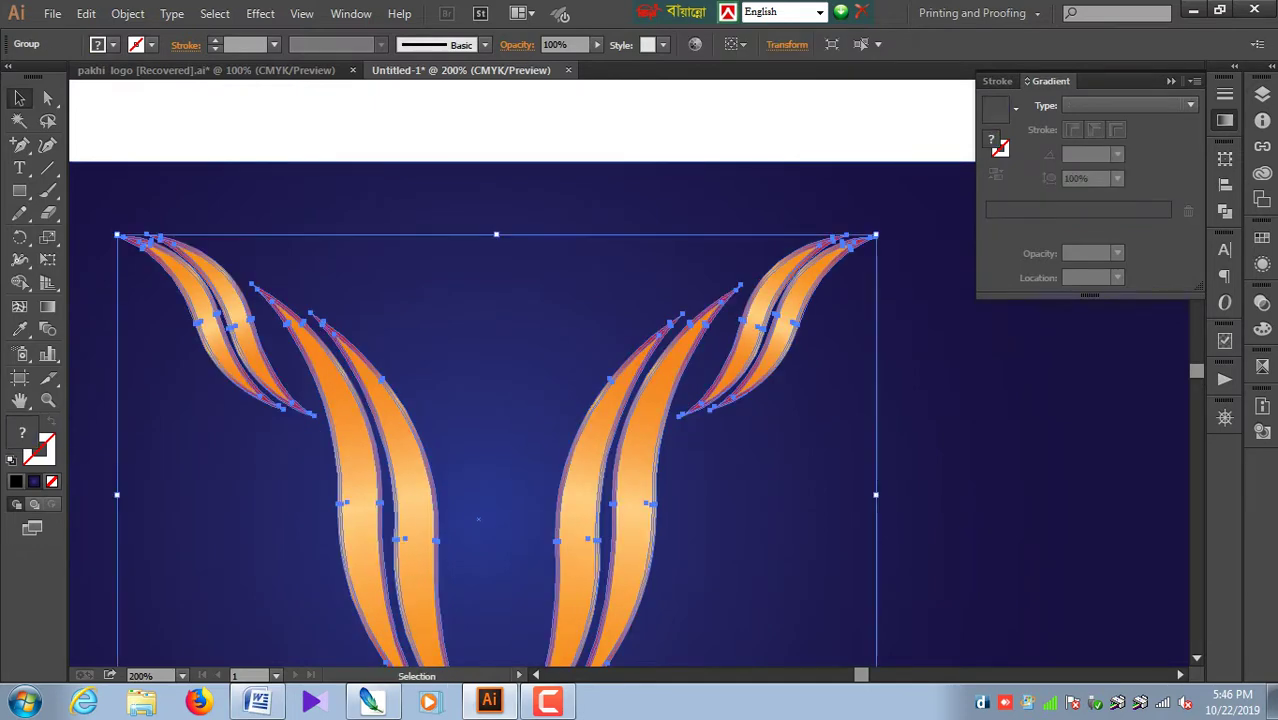
pyautogui.rightClick(744, 354)
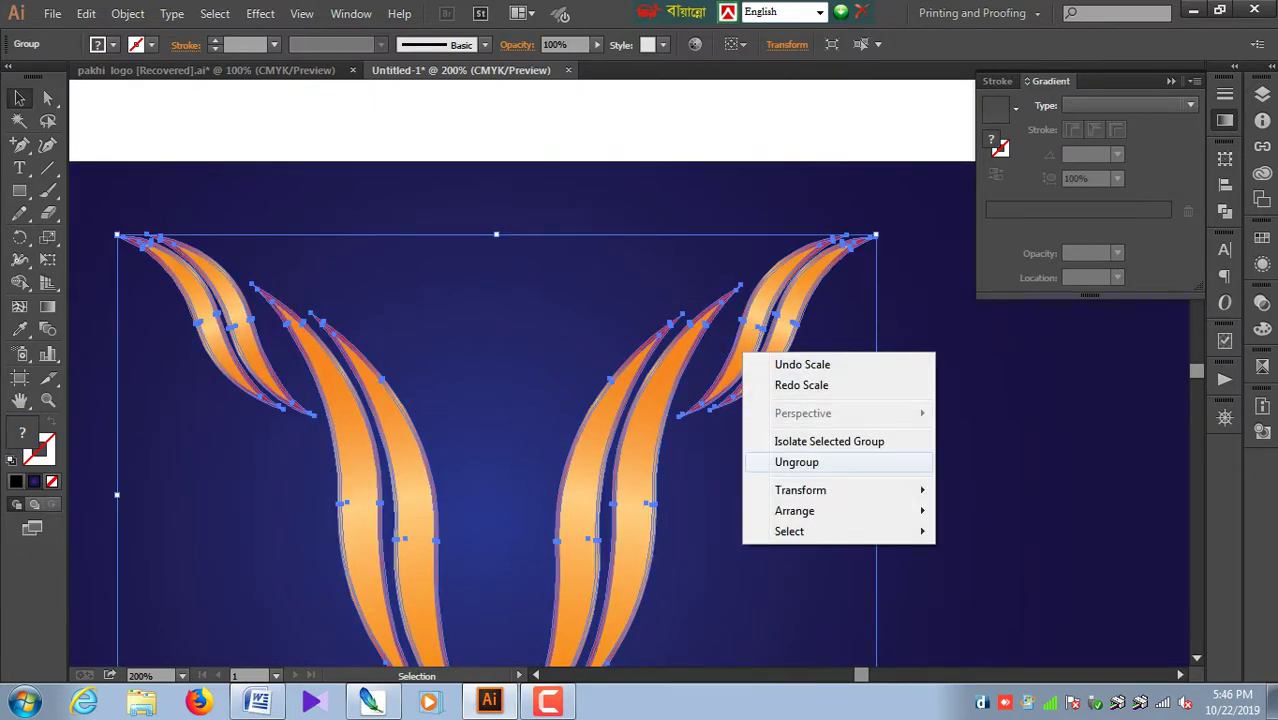
pyautogui.click(744, 354)
pyautogui.click(790, 322)
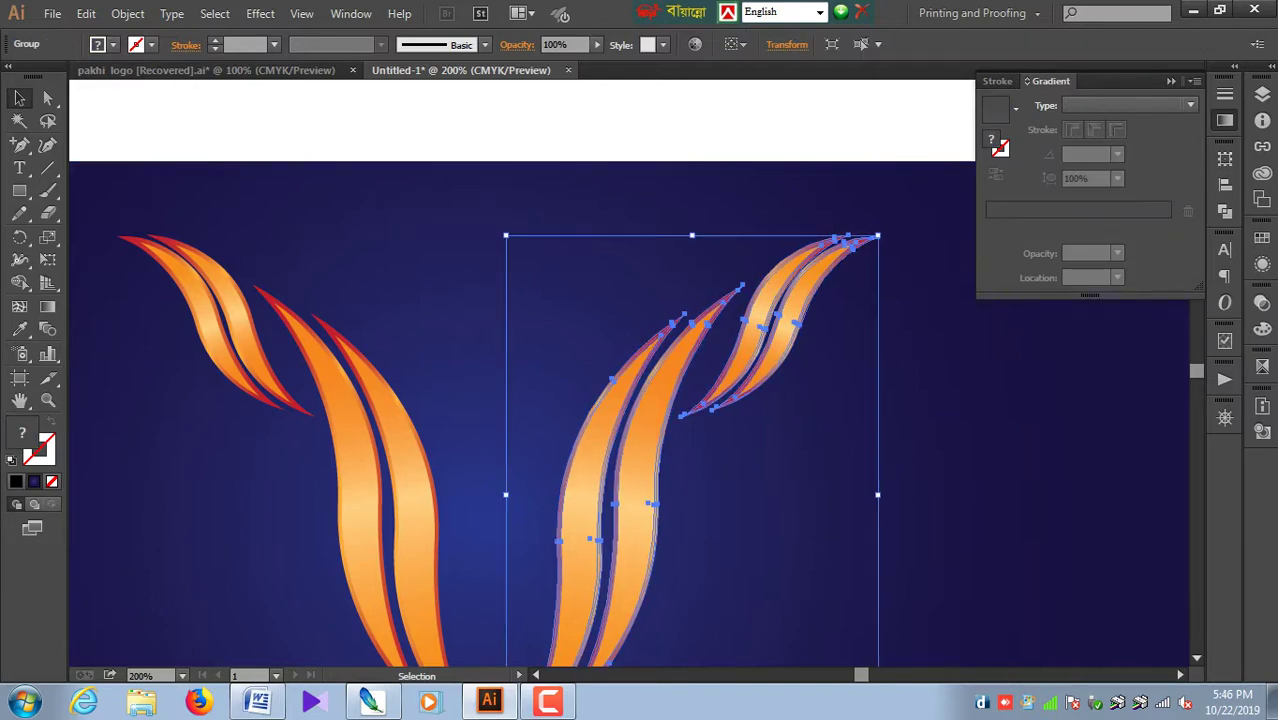
pyautogui.rightClick(786, 321)
pyautogui.click(800, 431)
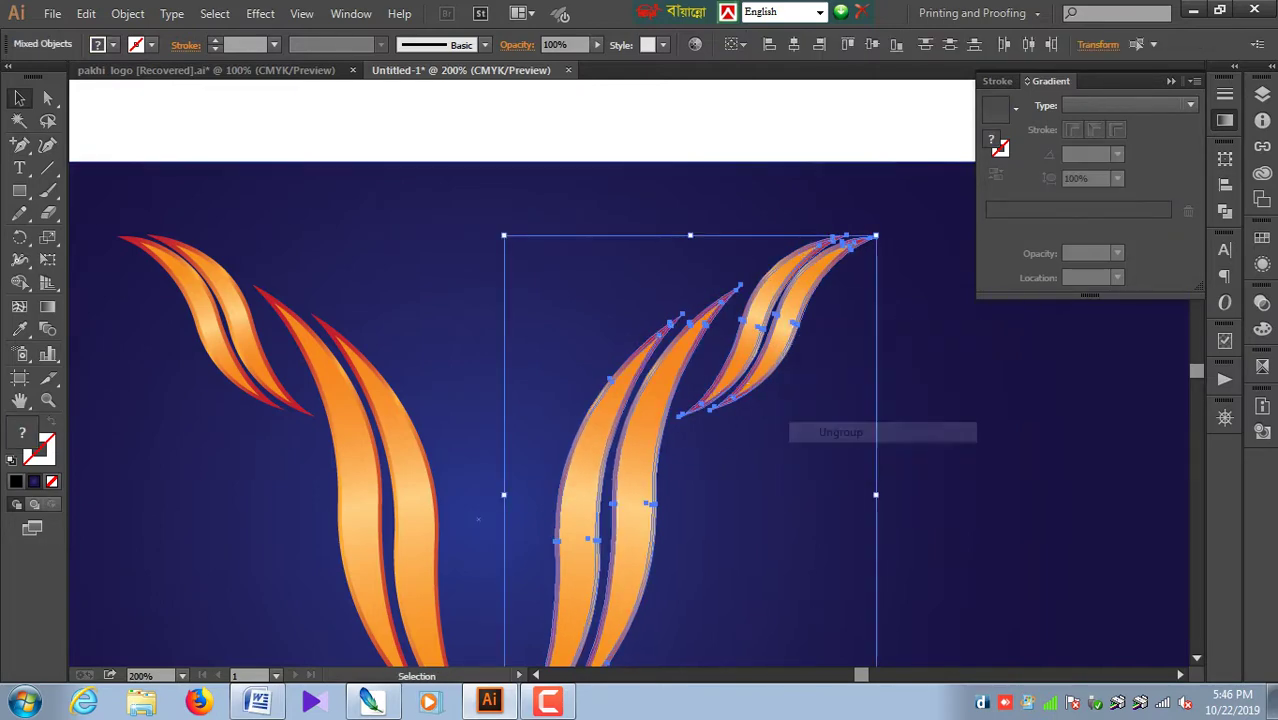
# Step: Ungroup the small upper-right flame pair
pyautogui.click(798, 325)
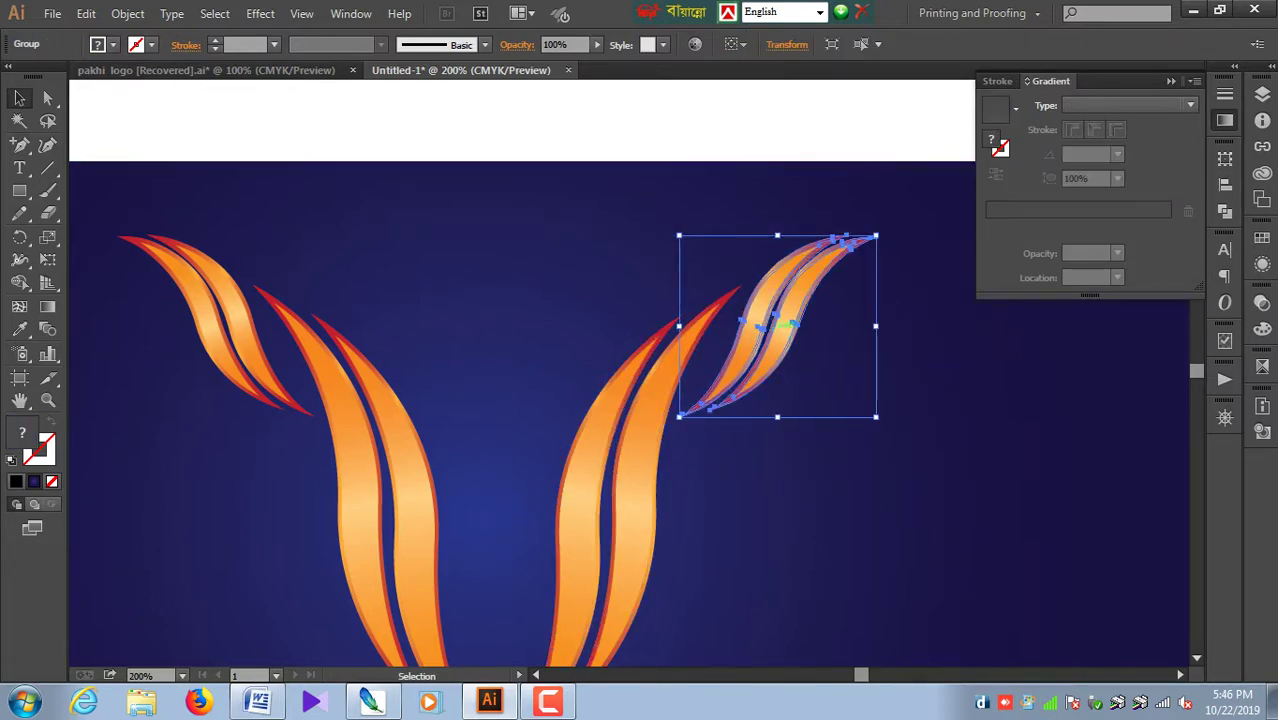
pyautogui.rightClick(772, 325)
pyautogui.click(826, 436)
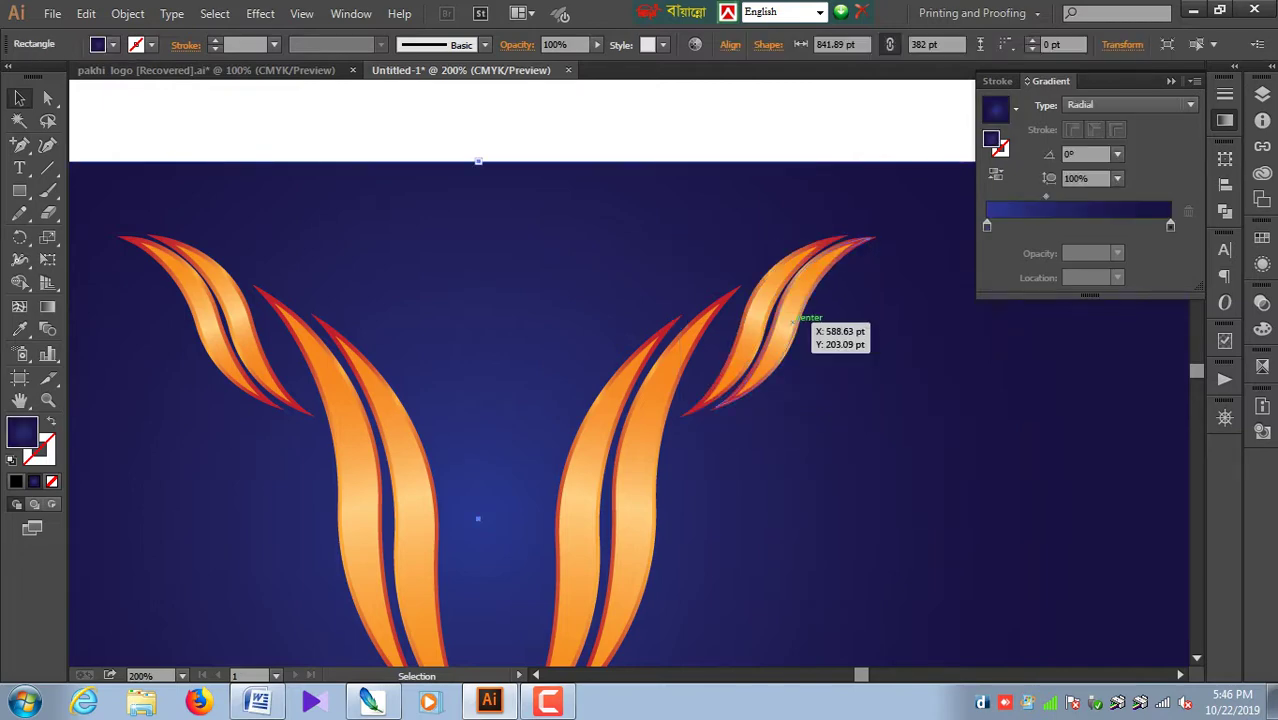
pyautogui.click(800, 325)
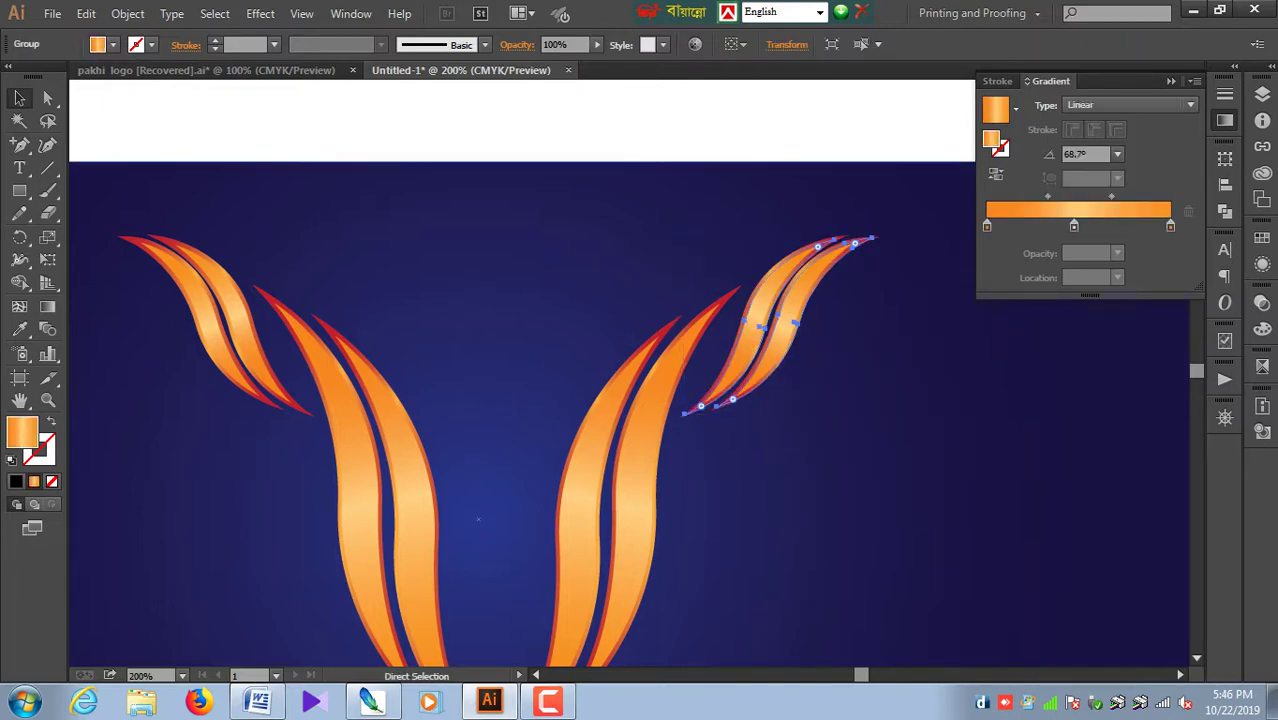
pyautogui.click(477, 518)
pyautogui.hotkey('ctrl', '+')
pyautogui.hotkey('ctrl', '+')
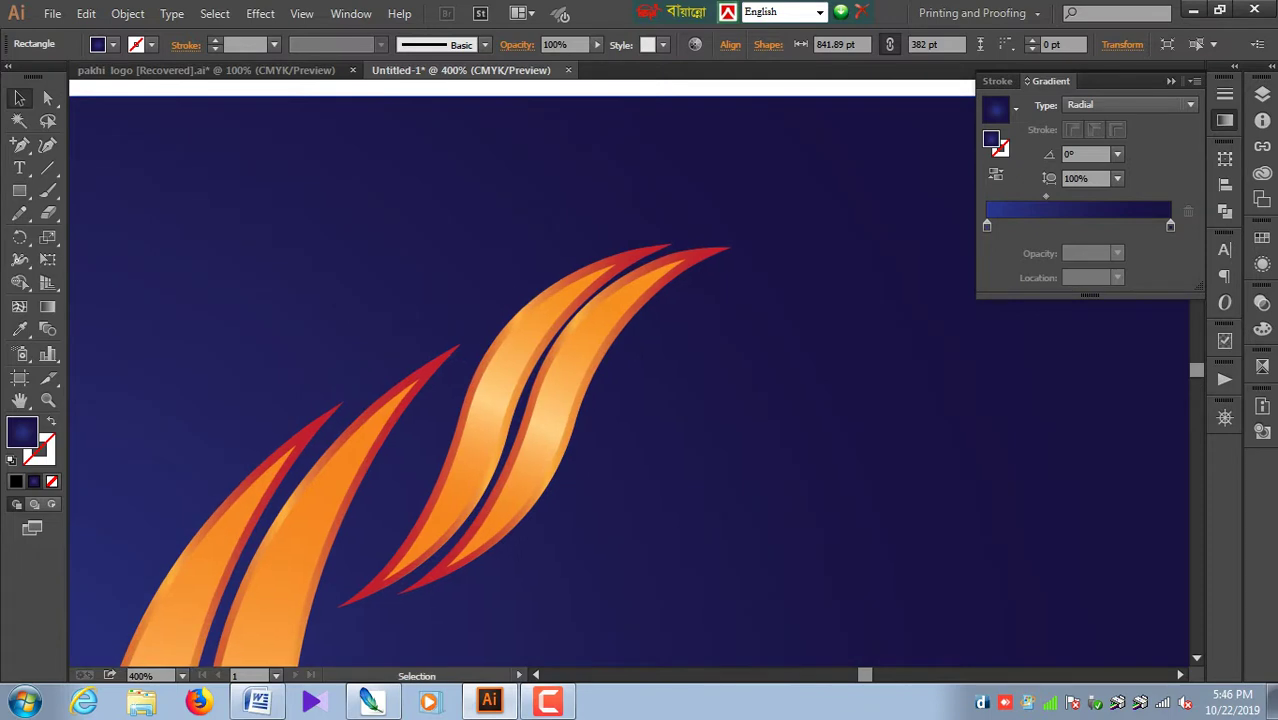
# Step: Ungroup the red-edged flame group at the upper right
pyautogui.click(596, 371)
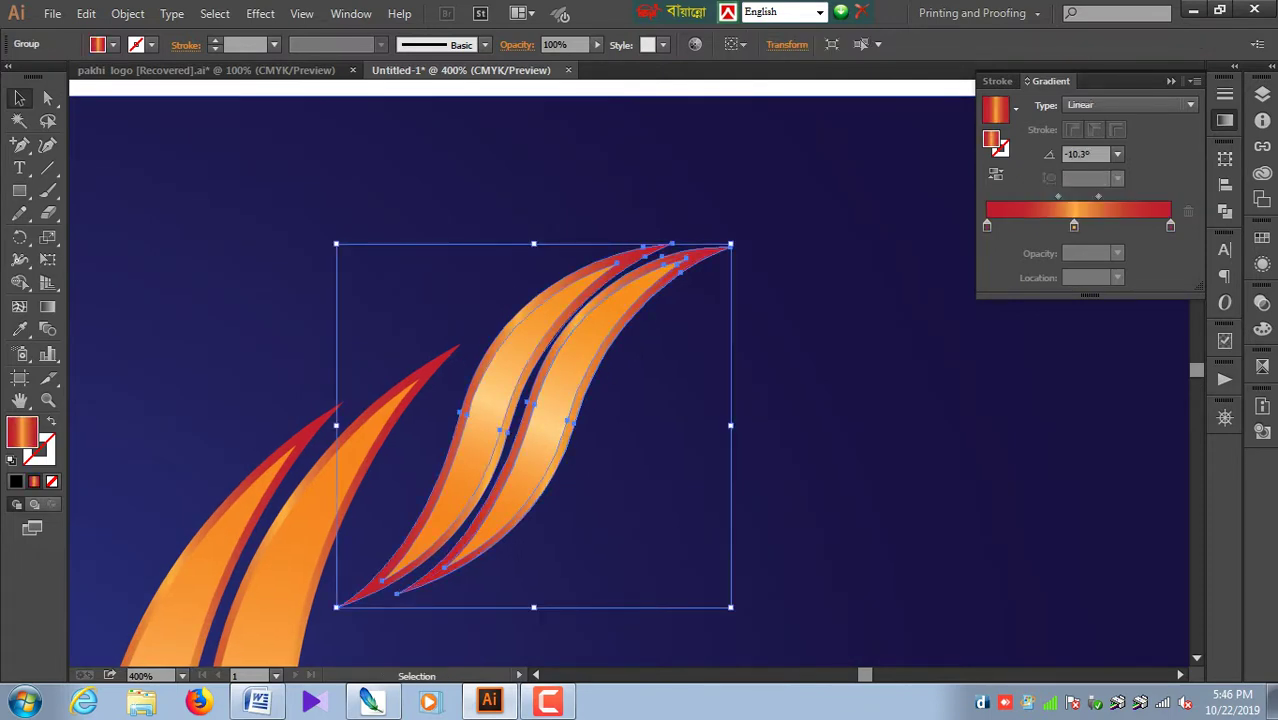
pyautogui.click(610, 400)
pyautogui.click(560, 395)
pyautogui.click(600, 400)
pyautogui.rightClick(597, 366)
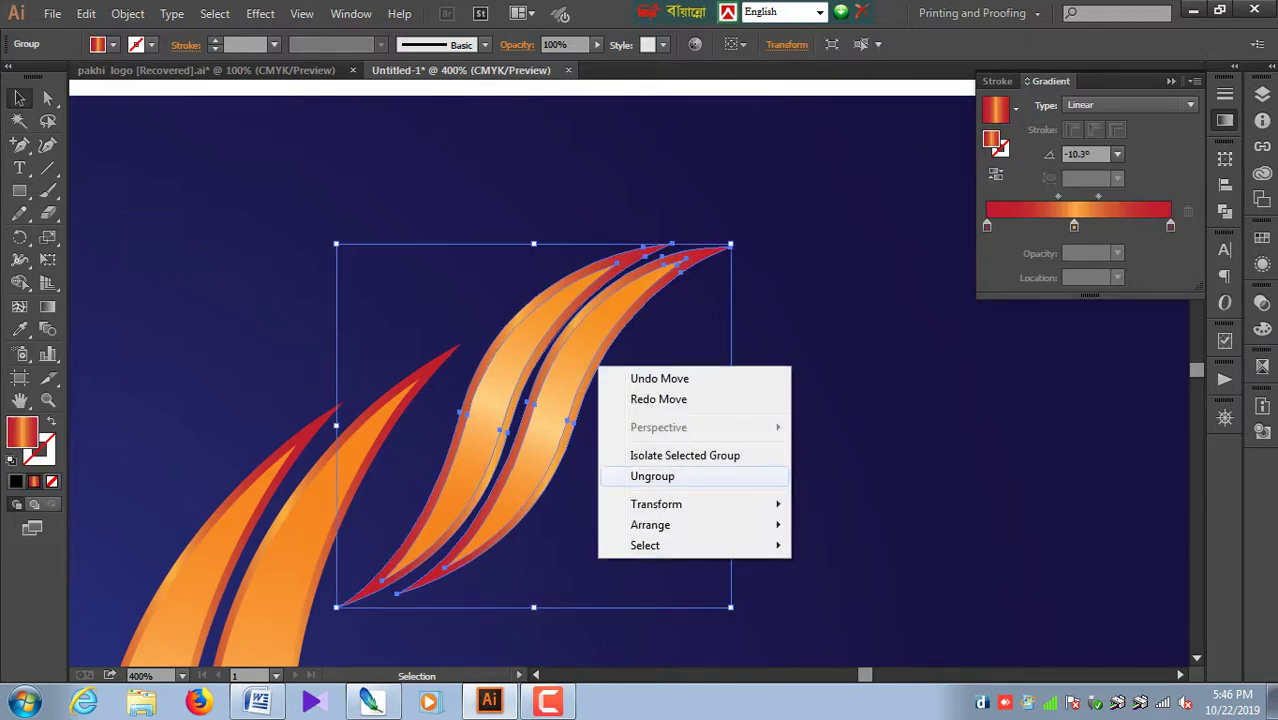
pyautogui.click(652, 476)
pyautogui.click(560, 400)
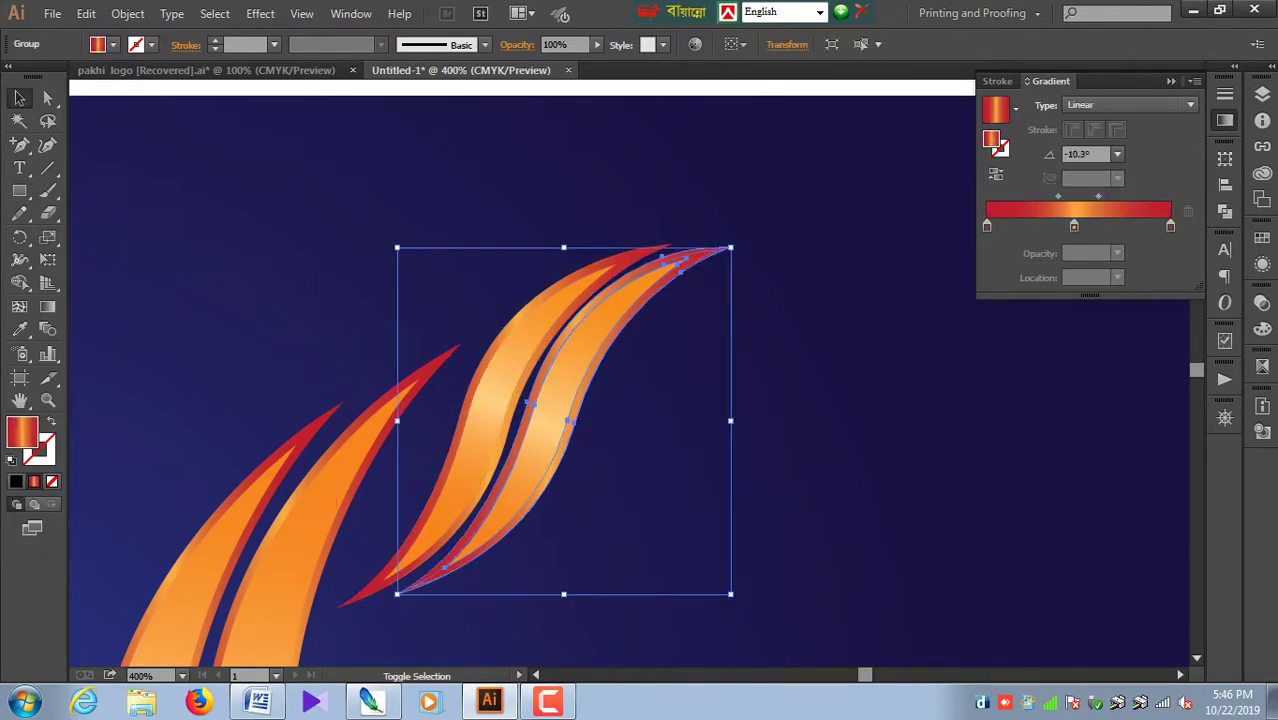
pyautogui.keyDown('shift'); pyautogui.click(470, 430); pyautogui.keyUp('shift')
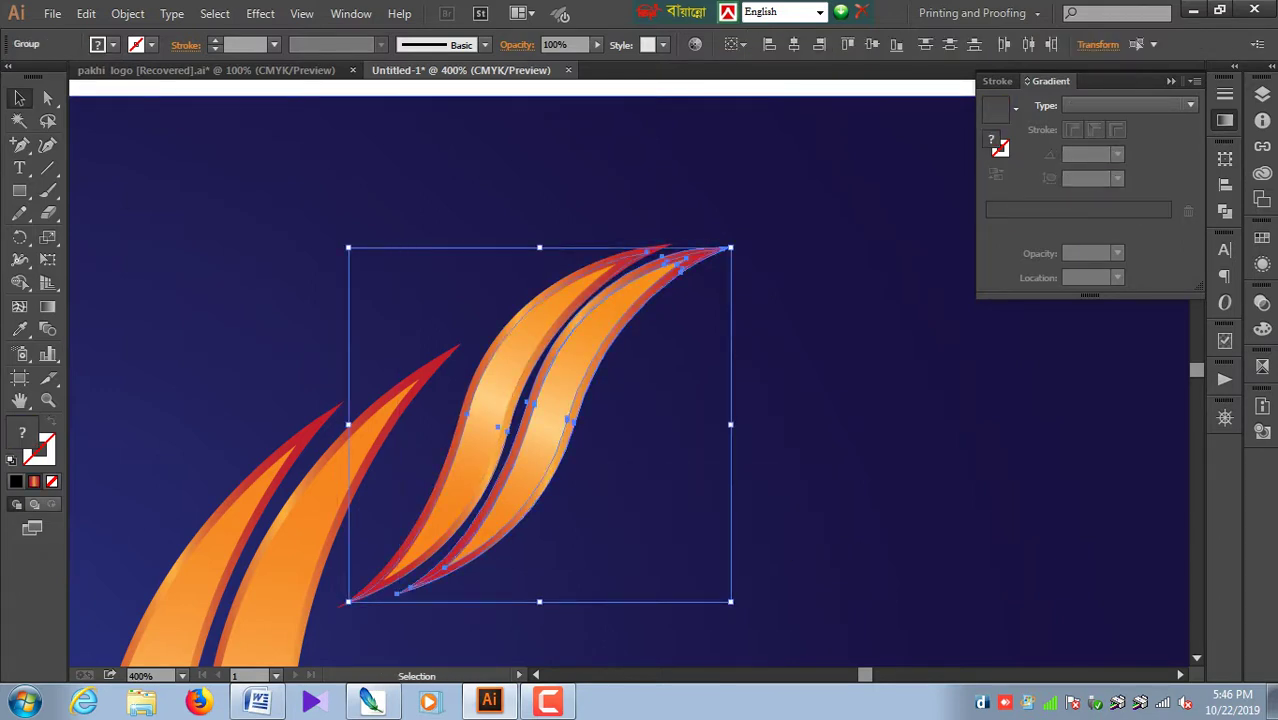
pyautogui.click(690, 400)
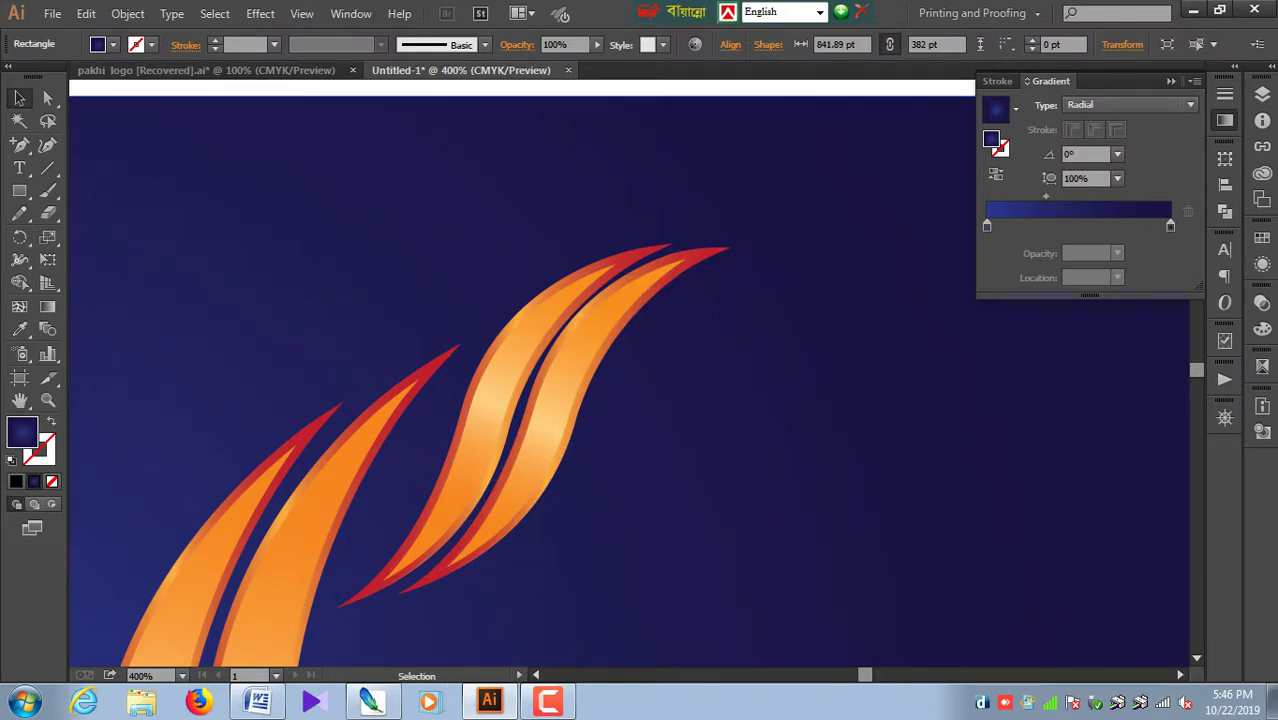
pyautogui.hotkey('ctrl', 'shift', 'a')
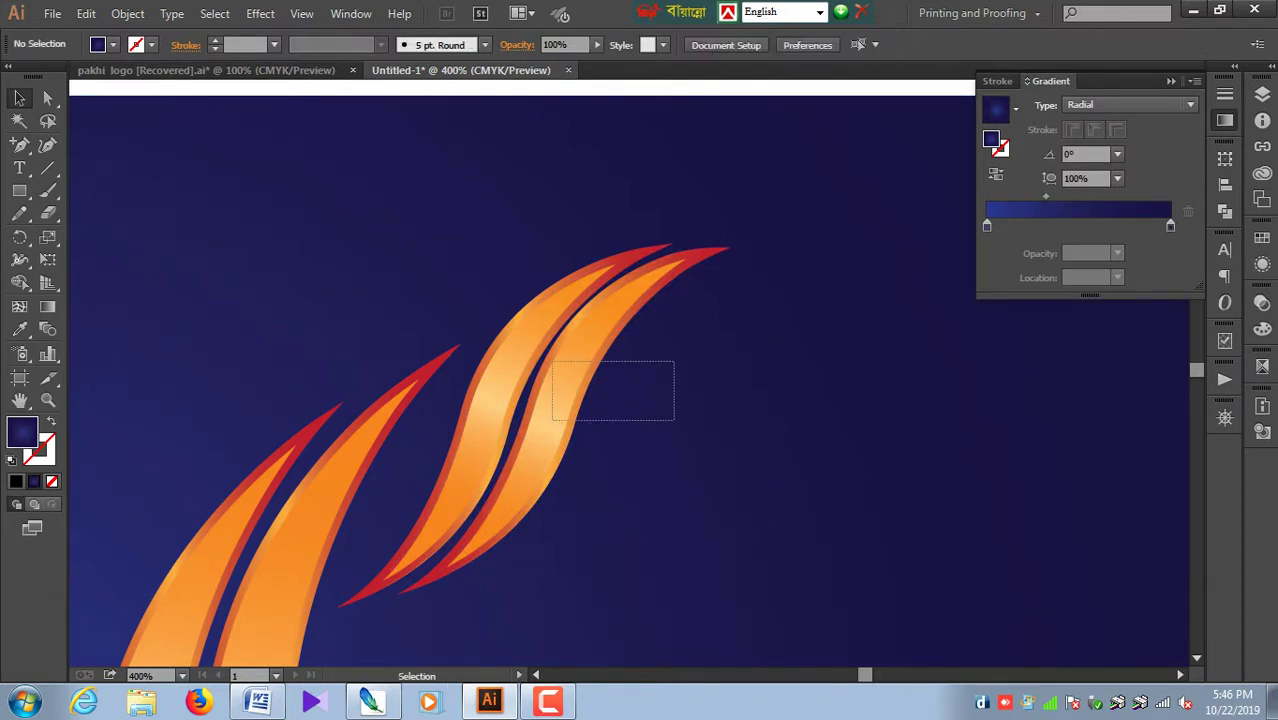
# Step: Ungroup the S-shaped flame pair, undoing a trial rightward nudge
pyautogui.moveTo(553, 420); pyautogui.dragTo(553, 420)
pyautogui.press('Right')
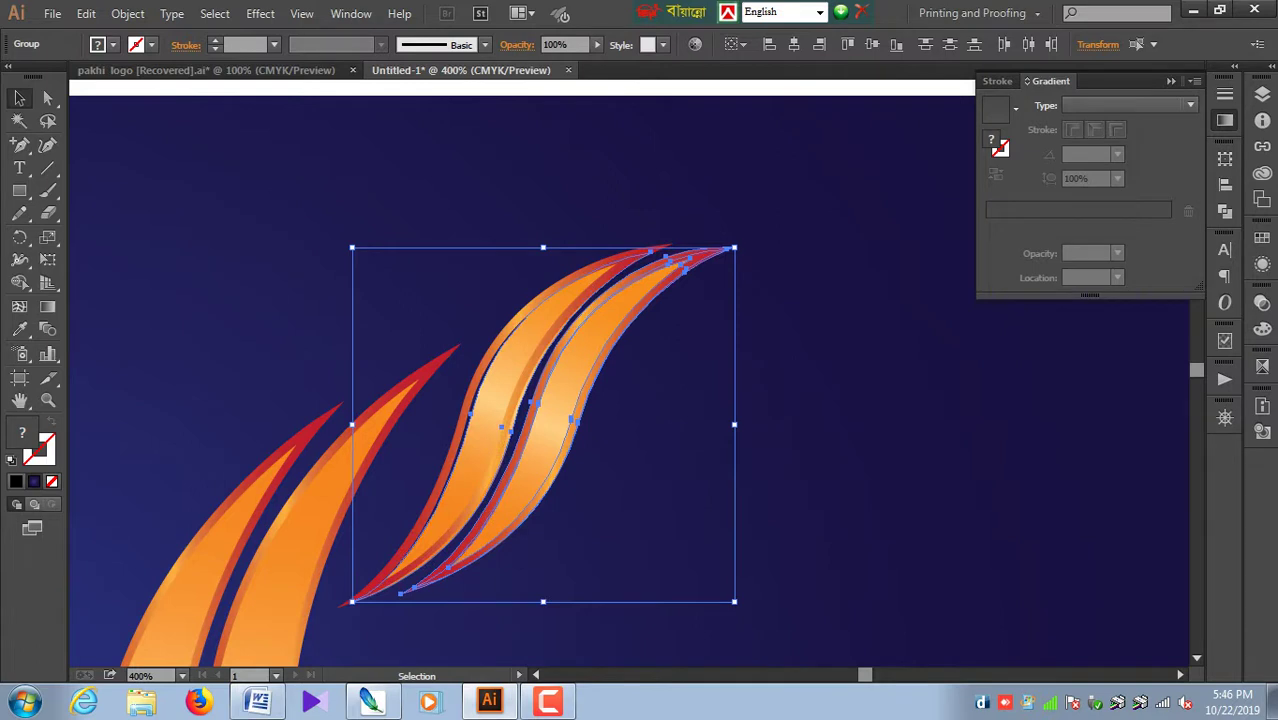
pyautogui.hotkey('ctrl', 'z')
pyautogui.hotkey('ctrl', 'shift', 'a')
pyautogui.click(562, 400)
pyautogui.rightClick(562, 400)
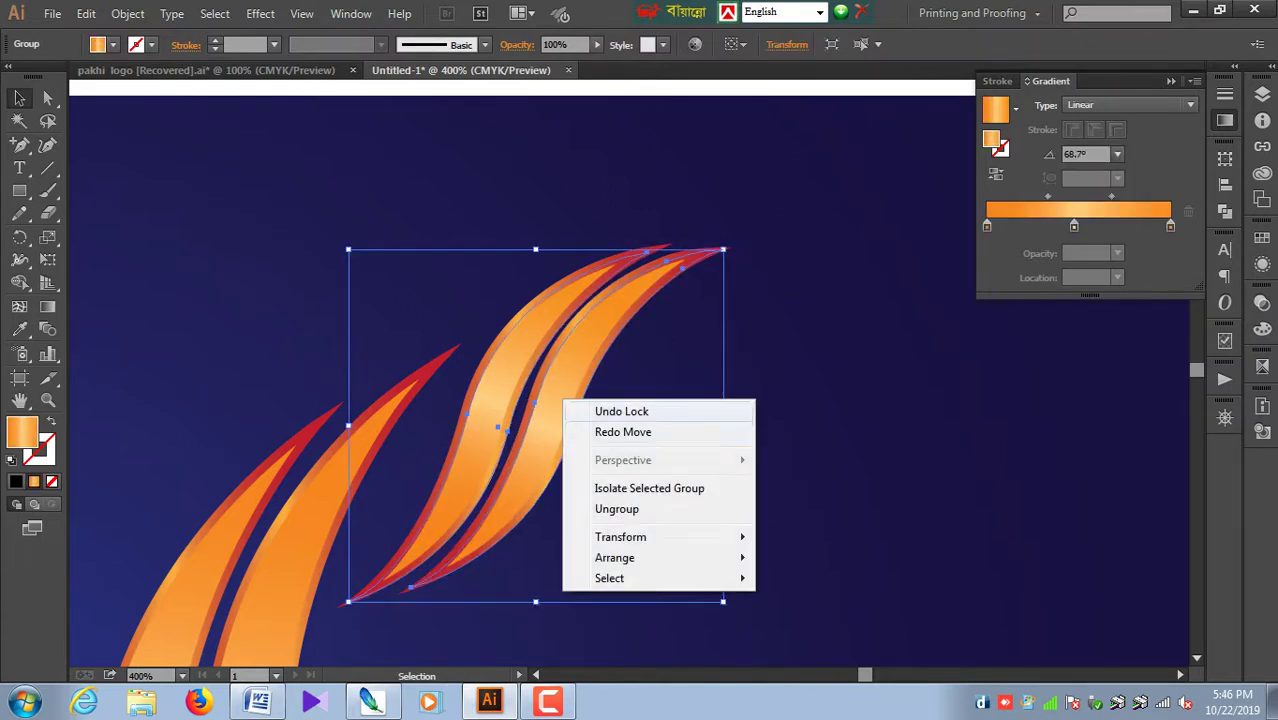
pyautogui.click(617, 509)
pyautogui.hotkey('ctrl', 'shift', 'a')
# Step: Nudge the outer S-shaped flame right and down, then group both flames
pyautogui.moveTo(550, 411); pyautogui.dragTo(556, 407)
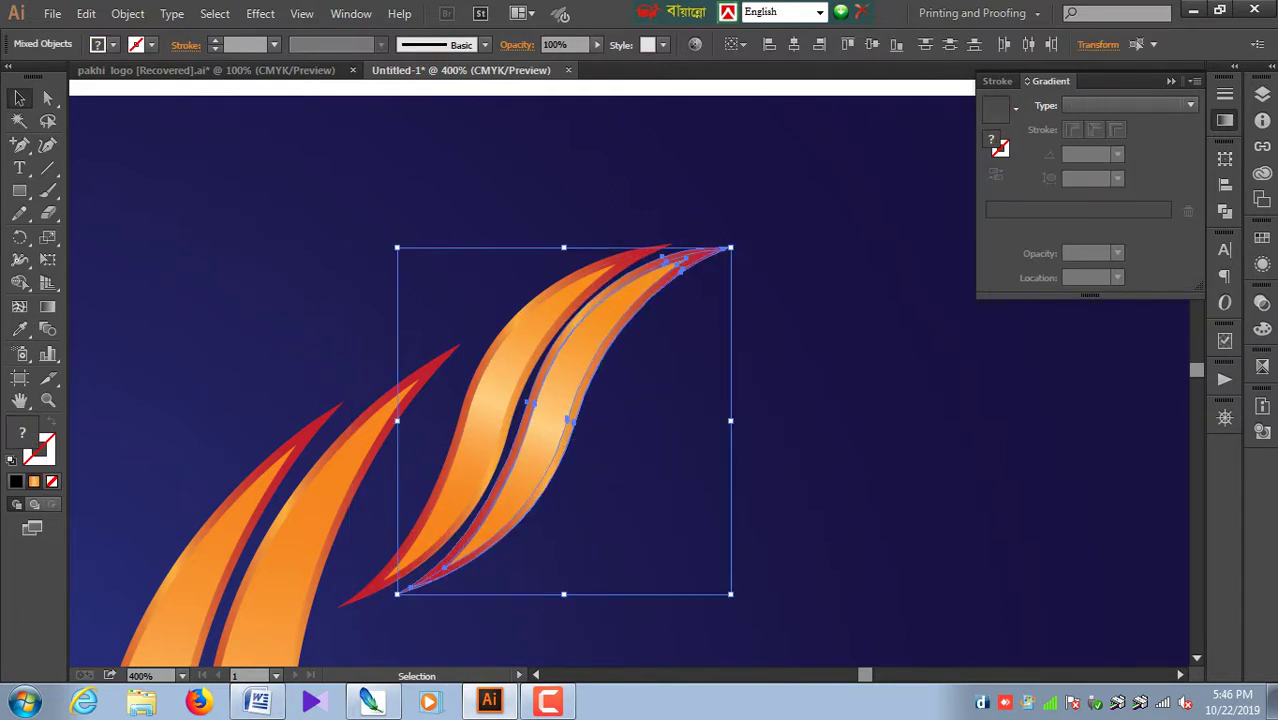
pyautogui.rightClick(556, 407)
pyautogui.click(600, 491)
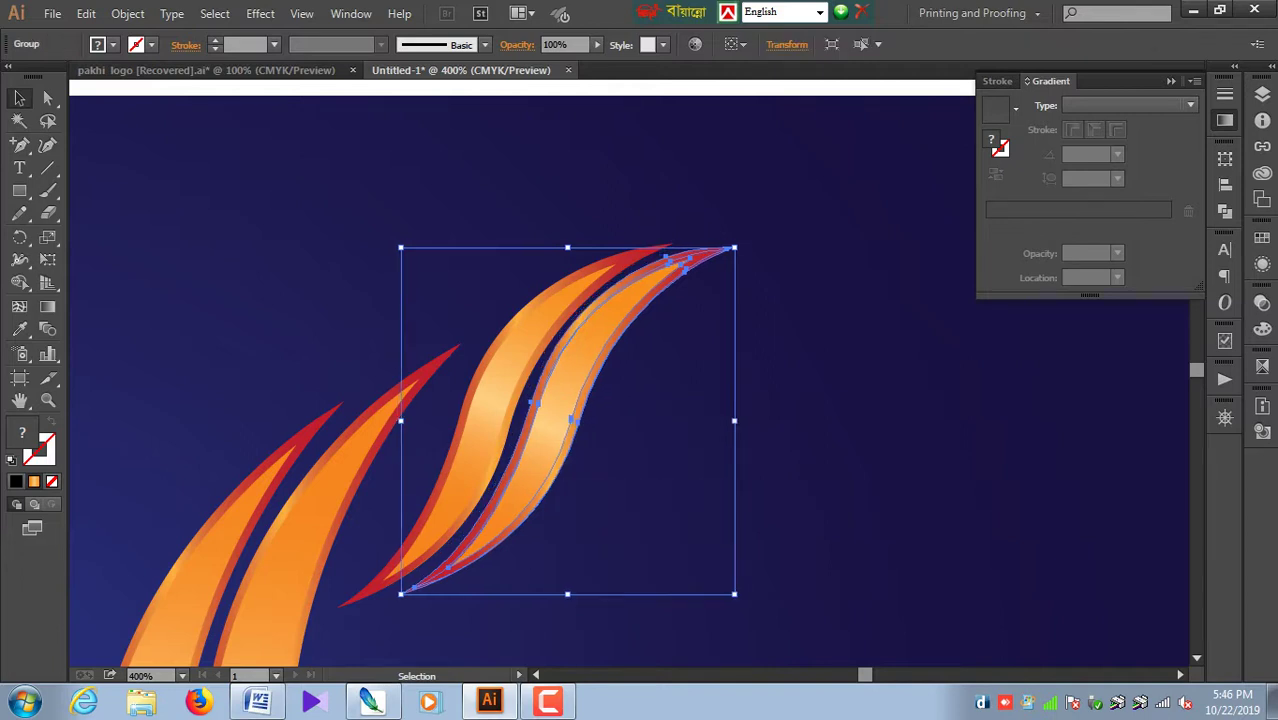
pyautogui.press('Right')
pyautogui.press('Down')
pyautogui.press('Right')
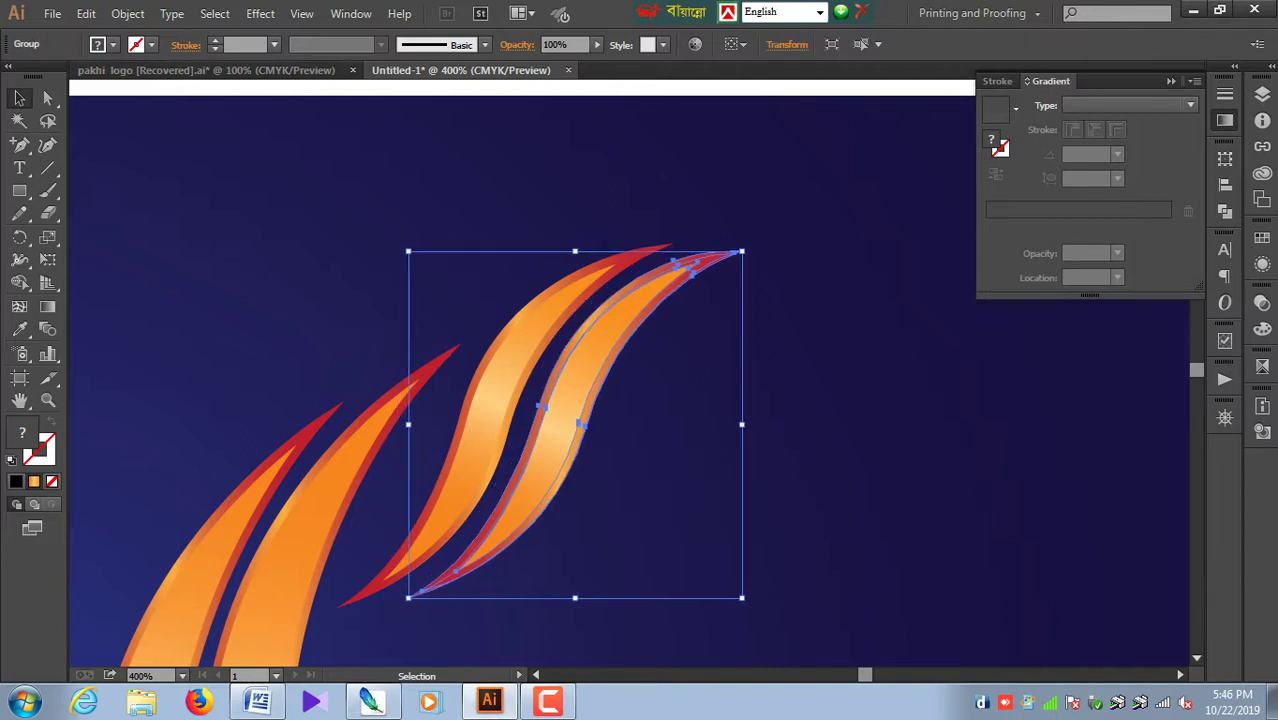
pyautogui.moveTo(752, 345); pyautogui.dragTo(538, 243)
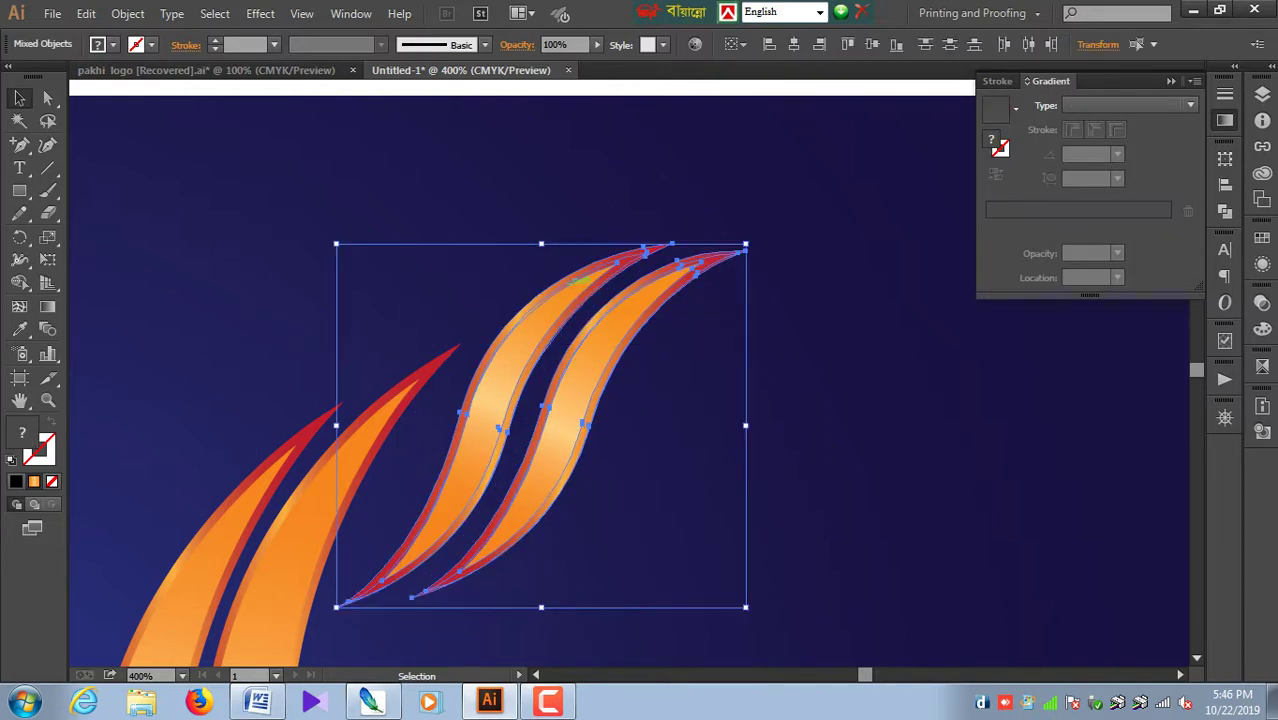
pyautogui.rightClick(577, 294)
pyautogui.click(624, 383)
pyautogui.hotkey('ctrl', 'shift', 'a')
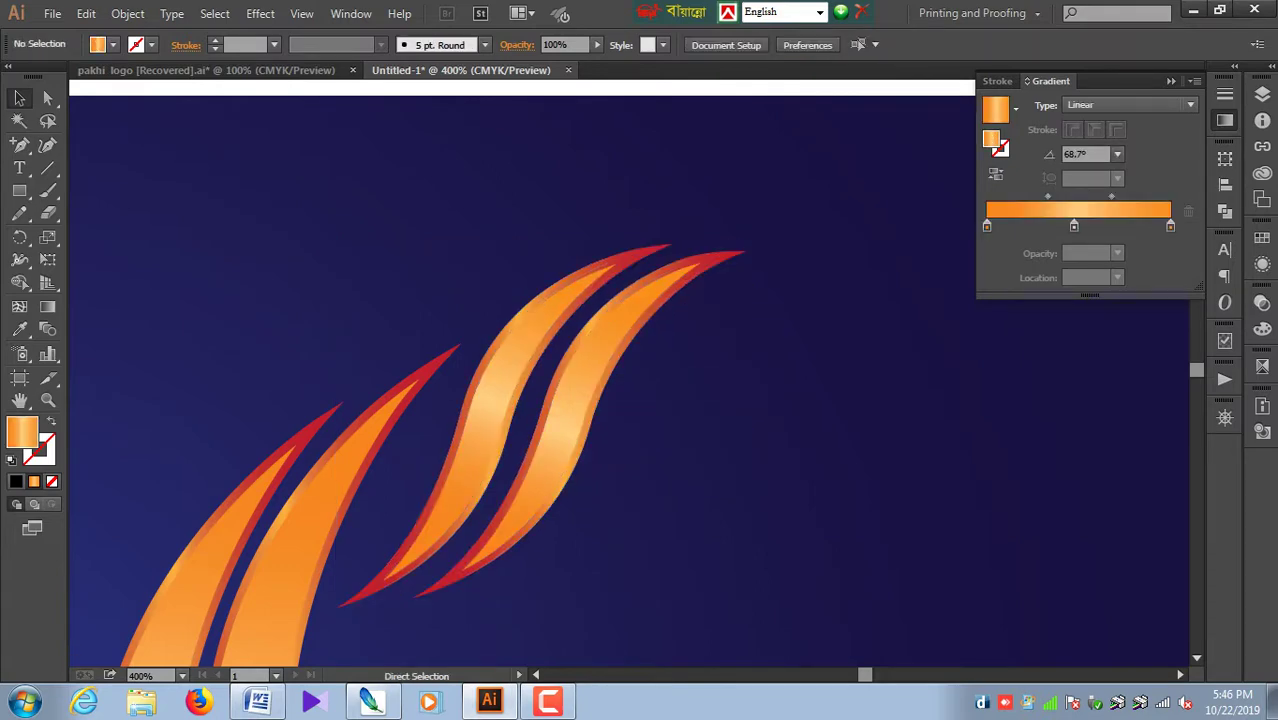
# Step: Ungroup the upper-left flame group
pyautogui.scroll(-3, 620, 400)
pyautogui.scroll(3, 620, 400)
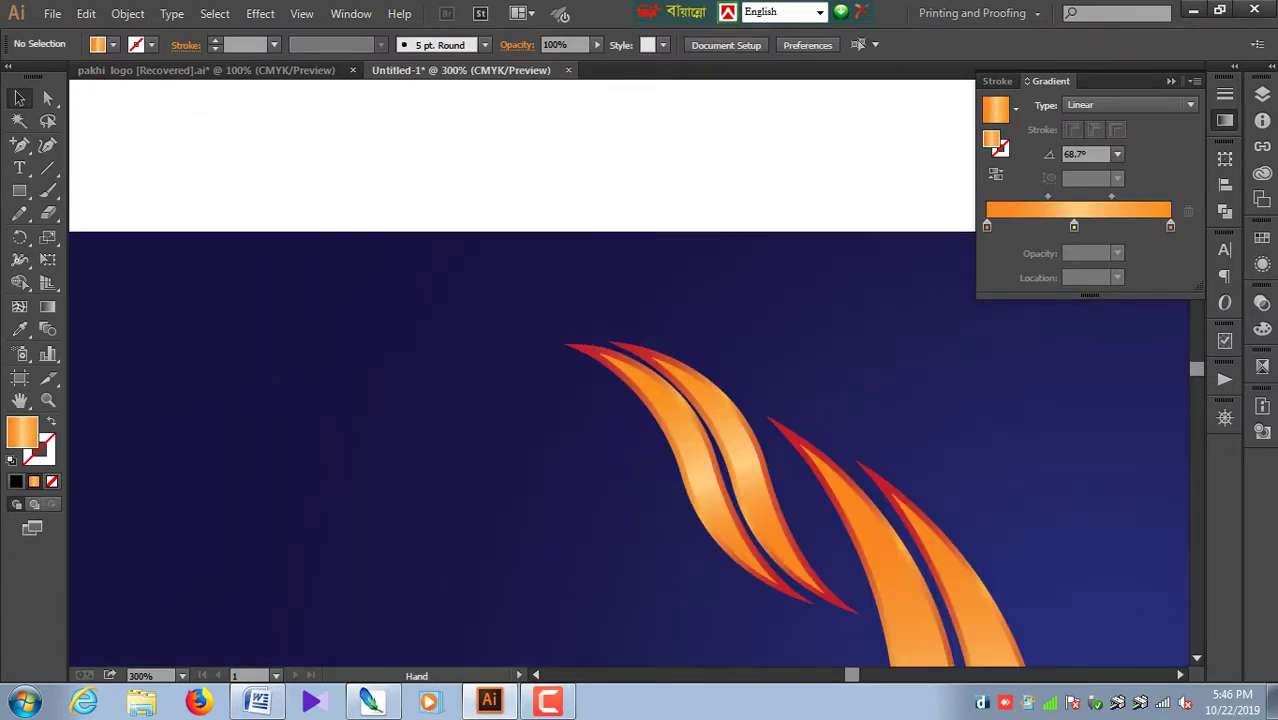
pyautogui.moveTo(683, 432); pyautogui.dragTo(473, 340)
pyautogui.click(473, 340)
pyautogui.rightClick(473, 340)
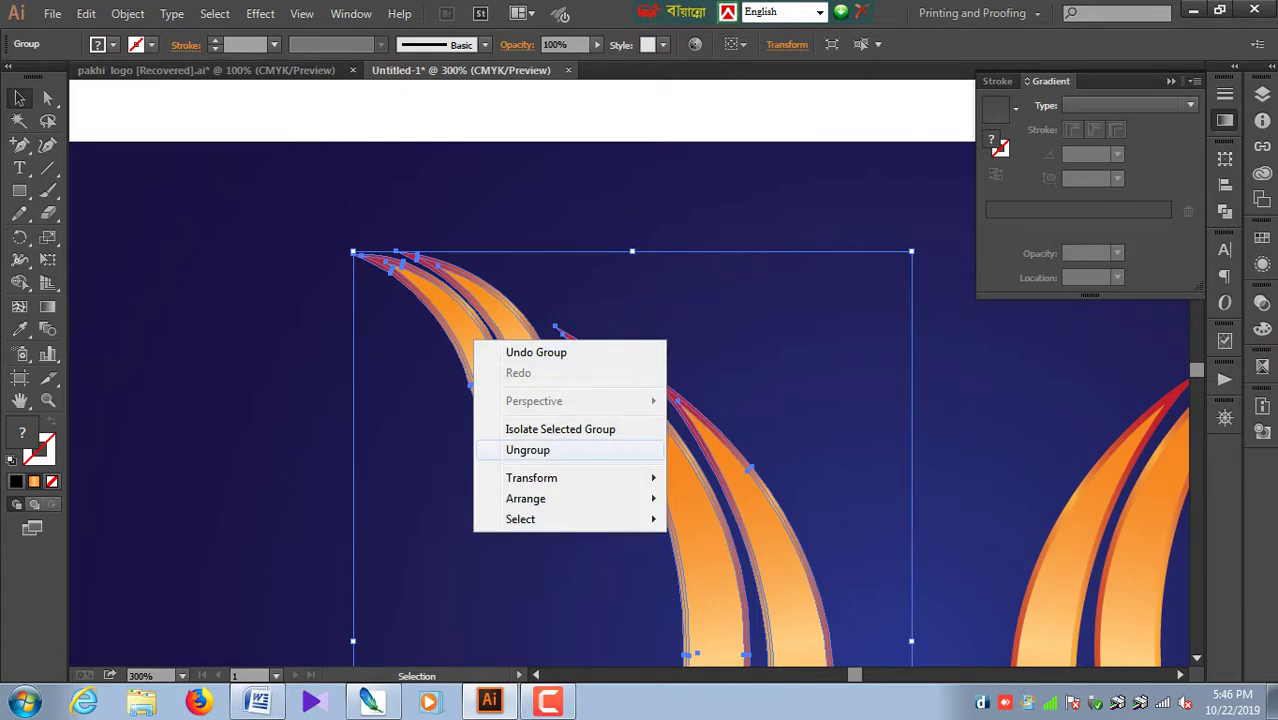
pyautogui.click(527, 450)
pyautogui.rightClick(508, 360)
pyautogui.click(300, 450)
# Step: Ungroup the left flame pair into separate blades
pyautogui.click(480, 330)
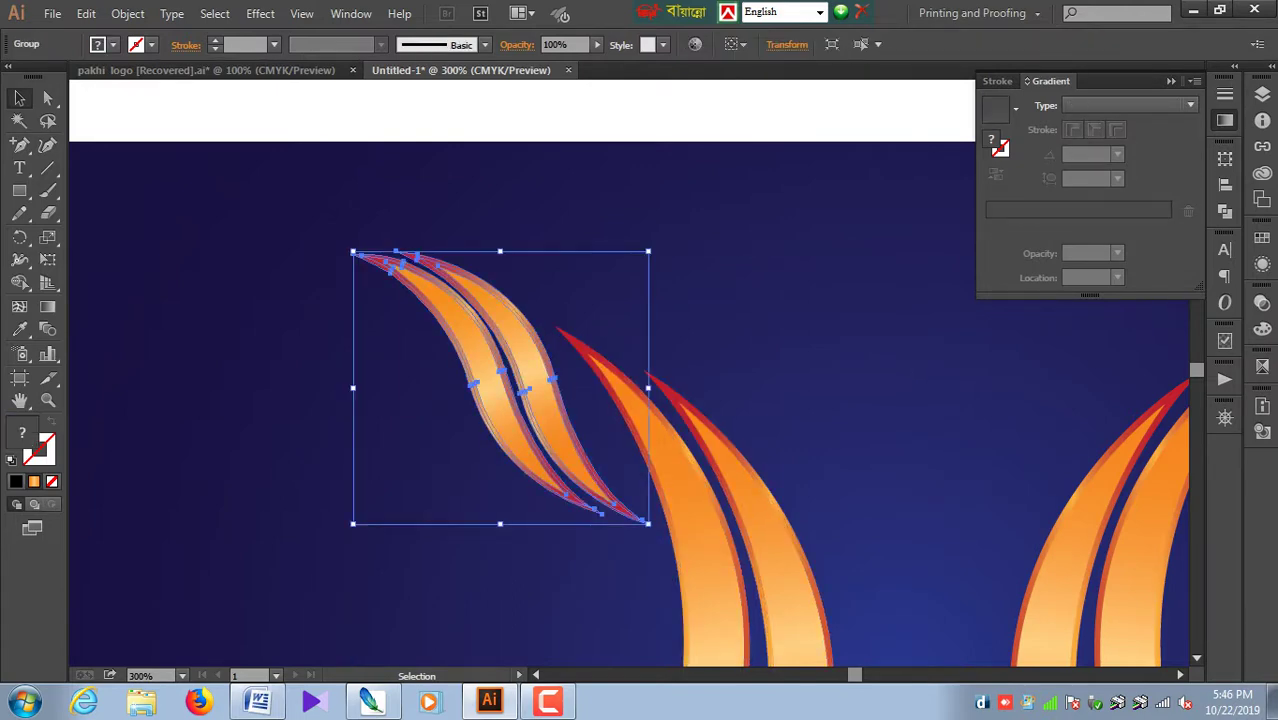
pyautogui.rightClick(476, 360)
pyautogui.press('Escape')
pyautogui.rightClick(486, 406)
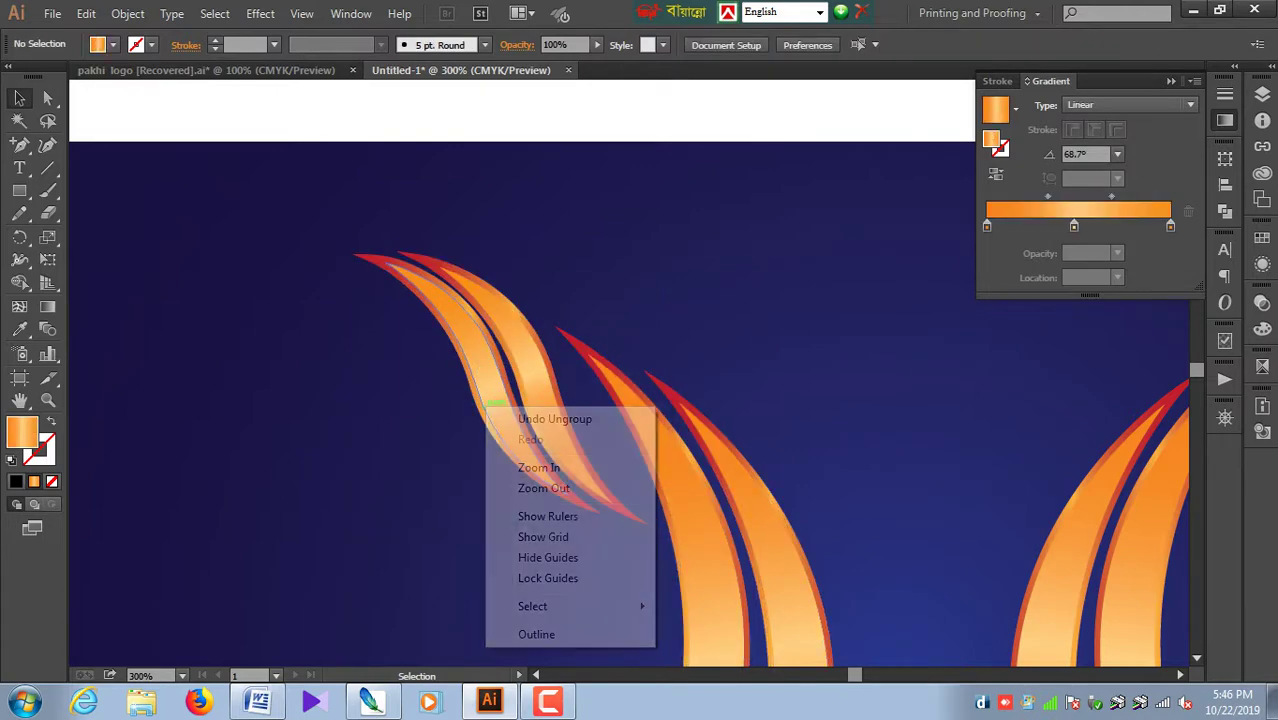
pyautogui.click(445, 415)
pyautogui.moveTo(487, 397); pyautogui.dragTo(487, 396)
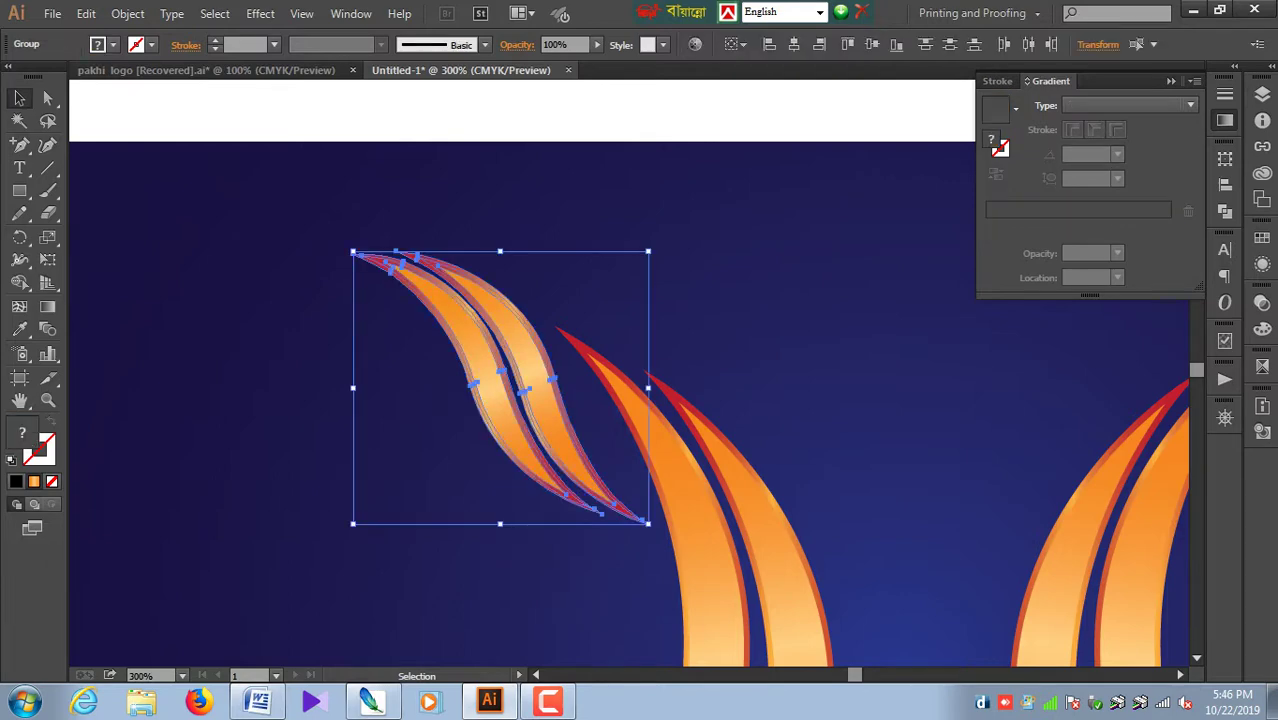
pyautogui.rightClick(486, 395)
pyautogui.click(541, 504)
pyautogui.hotkey('ctrl', 'shift', 'a')
# Step: Group the left flames and nudge them slightly left and down
pyautogui.moveTo(488, 465); pyautogui.dragTo(490, 466)
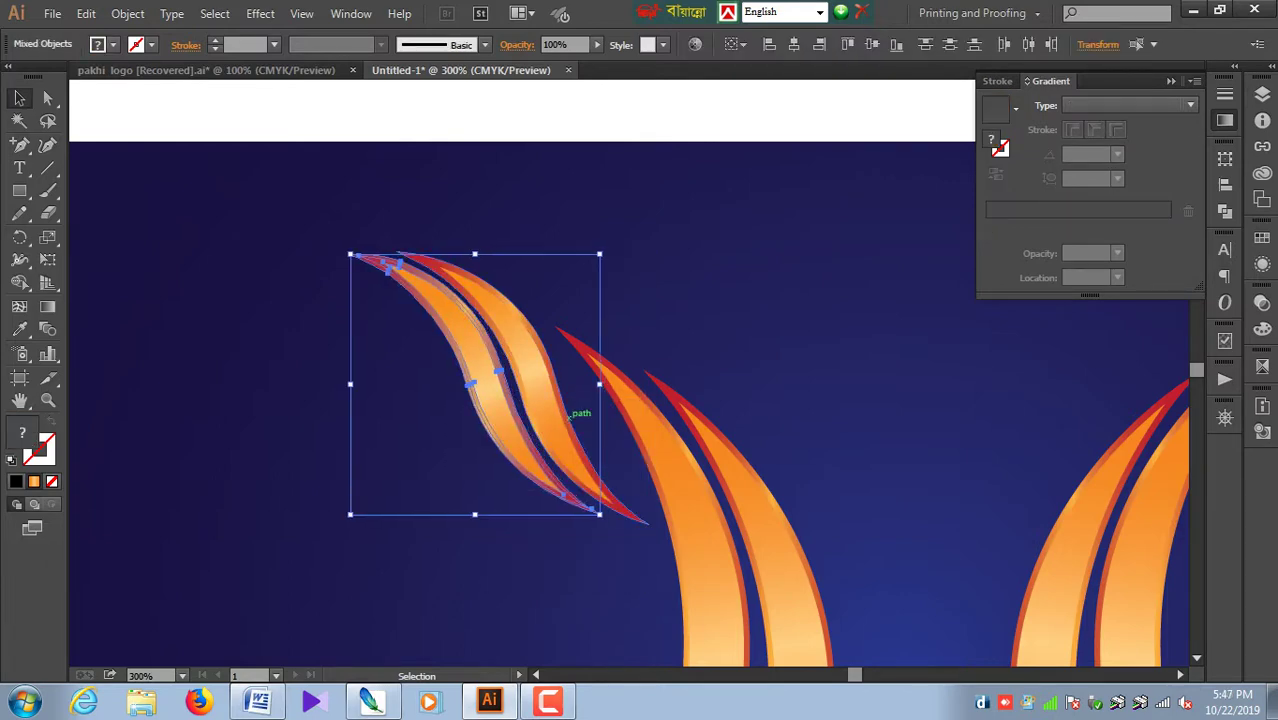
pyautogui.hotkey('ctrl', 'shift', 'a')
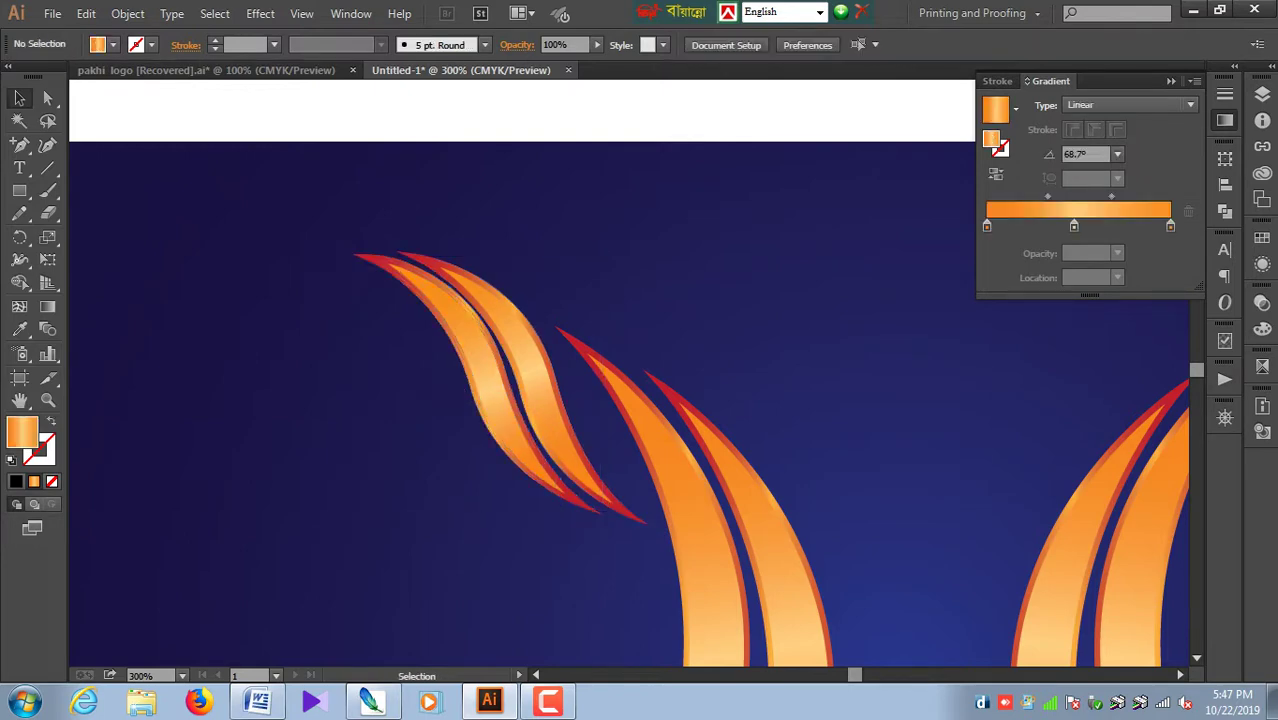
pyautogui.click(477, 382)
pyautogui.hotkey('ctrl', 'shift', 'a')
pyautogui.click(470, 415)
pyautogui.rightClick(490, 402)
pyautogui.click(530, 489)
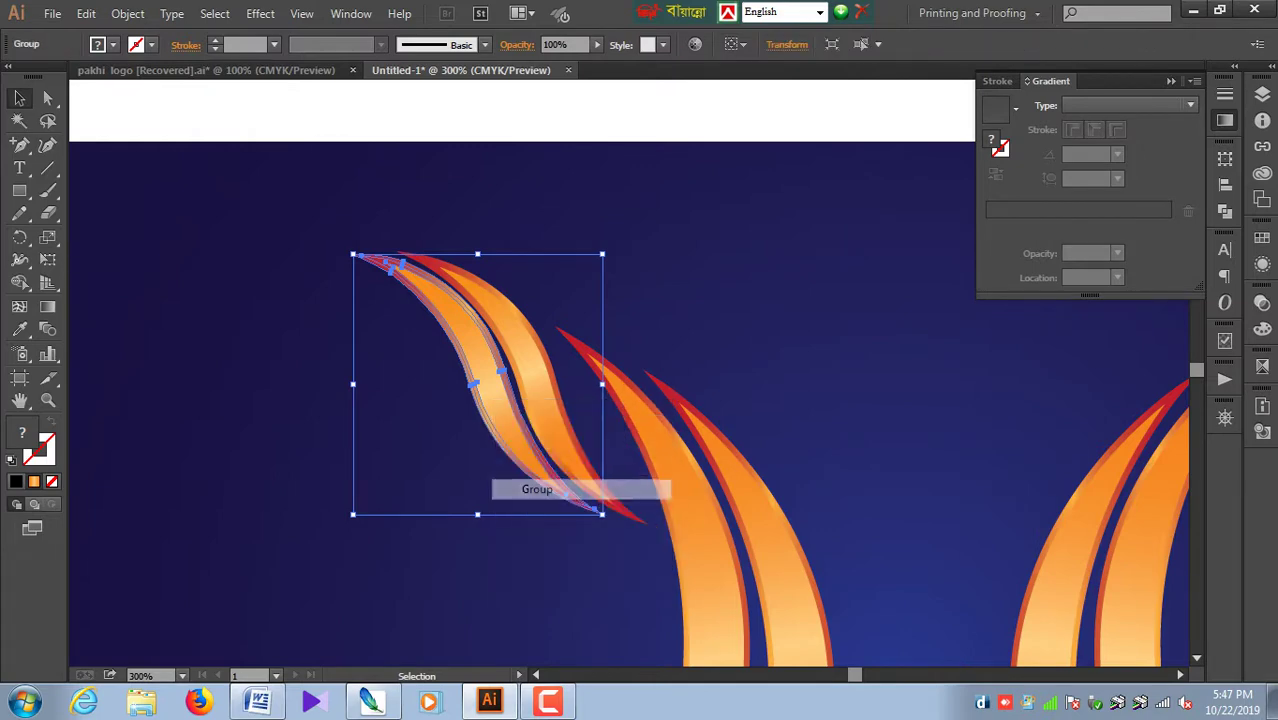
pyautogui.moveTo(568, 490); pyautogui.dragTo(566, 498)
# Step: Regroup the left flame blades into a single group
pyautogui.moveTo(410, 442)
pyautogui.mouseDown()
pyautogui.moveTo(506, 305)
pyautogui.moveTo(505, 320)
pyautogui.mouseUp()
pyautogui.rightClick(505, 321)
pyautogui.click(553, 410)
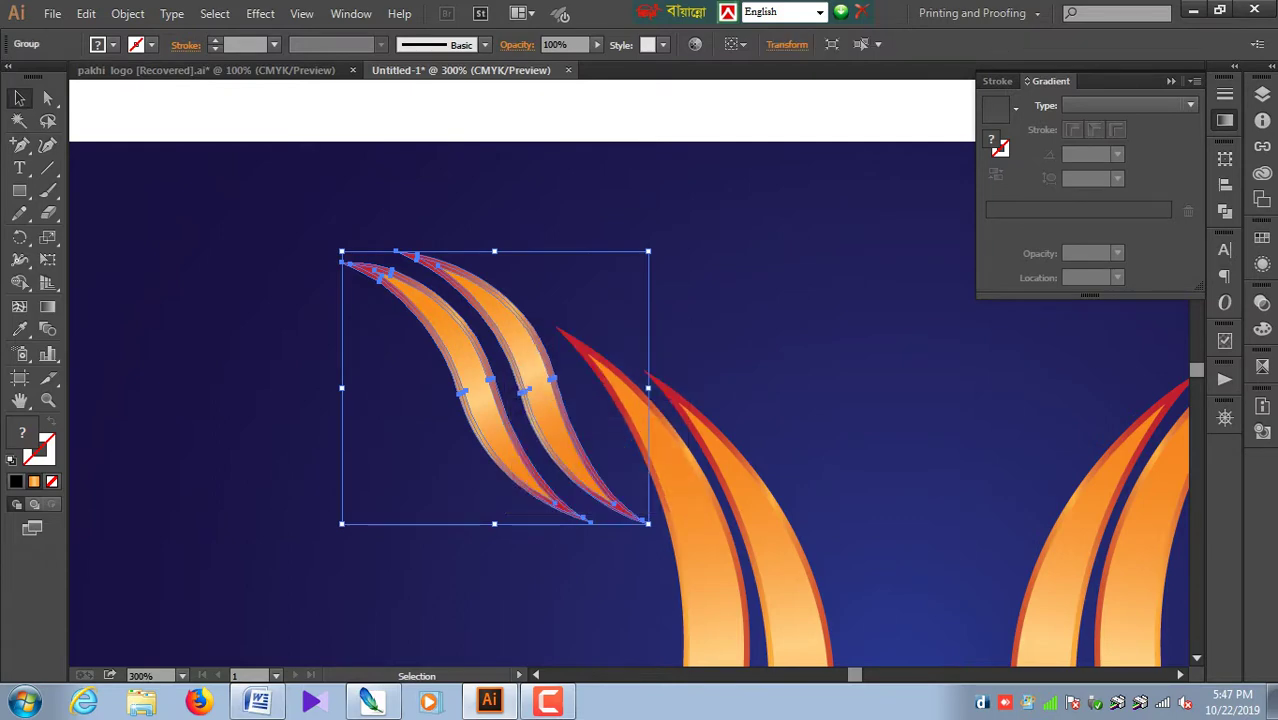
pyautogui.hotkey('ctrl', 'shift', 'a')
pyautogui.hotkey('ctrl', '-')
pyautogui.hotkey('ctrl', '-')
pyautogui.hotkey('ctrl', '-')
pyautogui.hotkey('ctrl', '-')
# Step: Marquee-select every flame blade and group them into one logo
pyautogui.moveTo(865, 327); pyautogui.dragTo(528, 530)
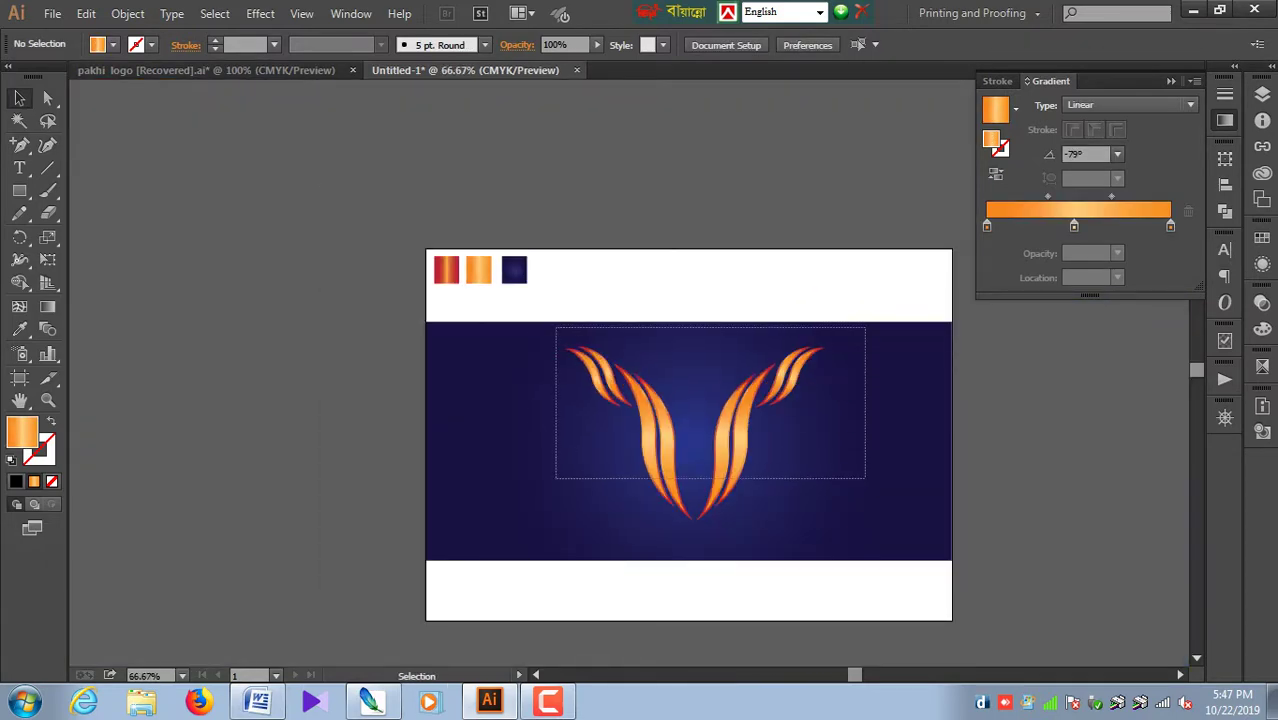
pyautogui.rightClick(672, 428)
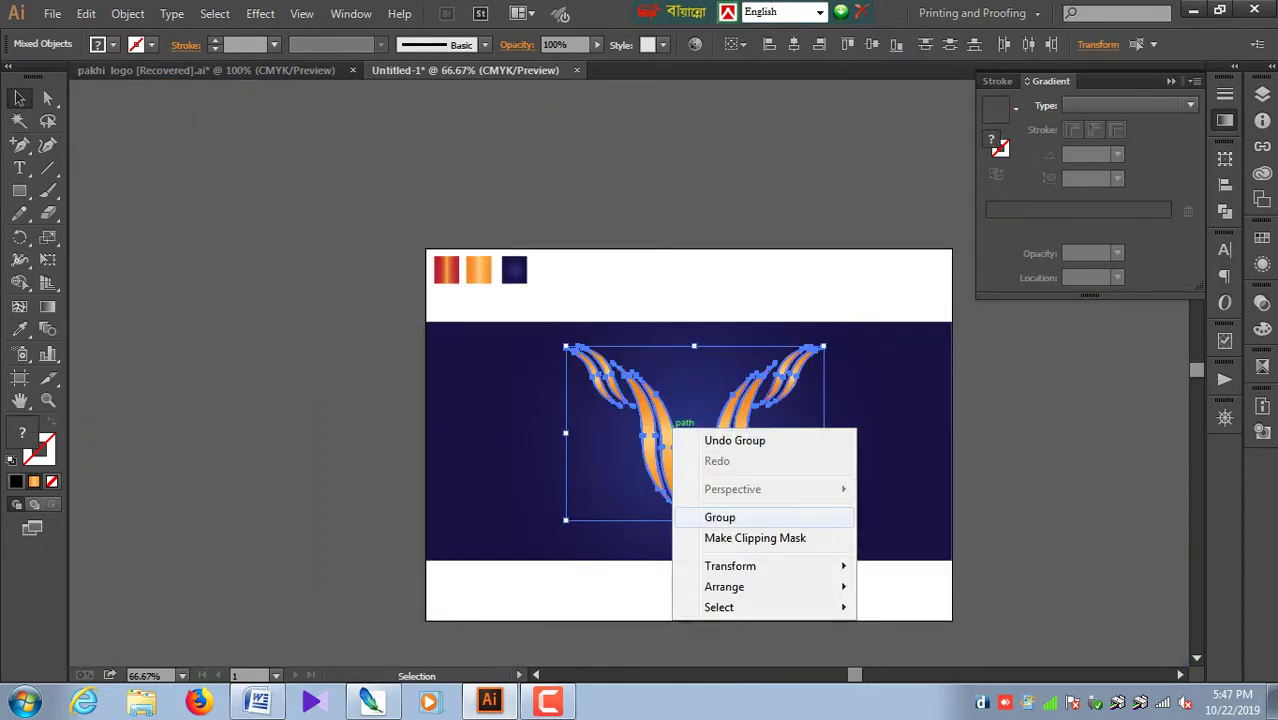
pyautogui.click(720, 517)
pyautogui.moveTo(823, 347); pyautogui.dragTo(815, 352)
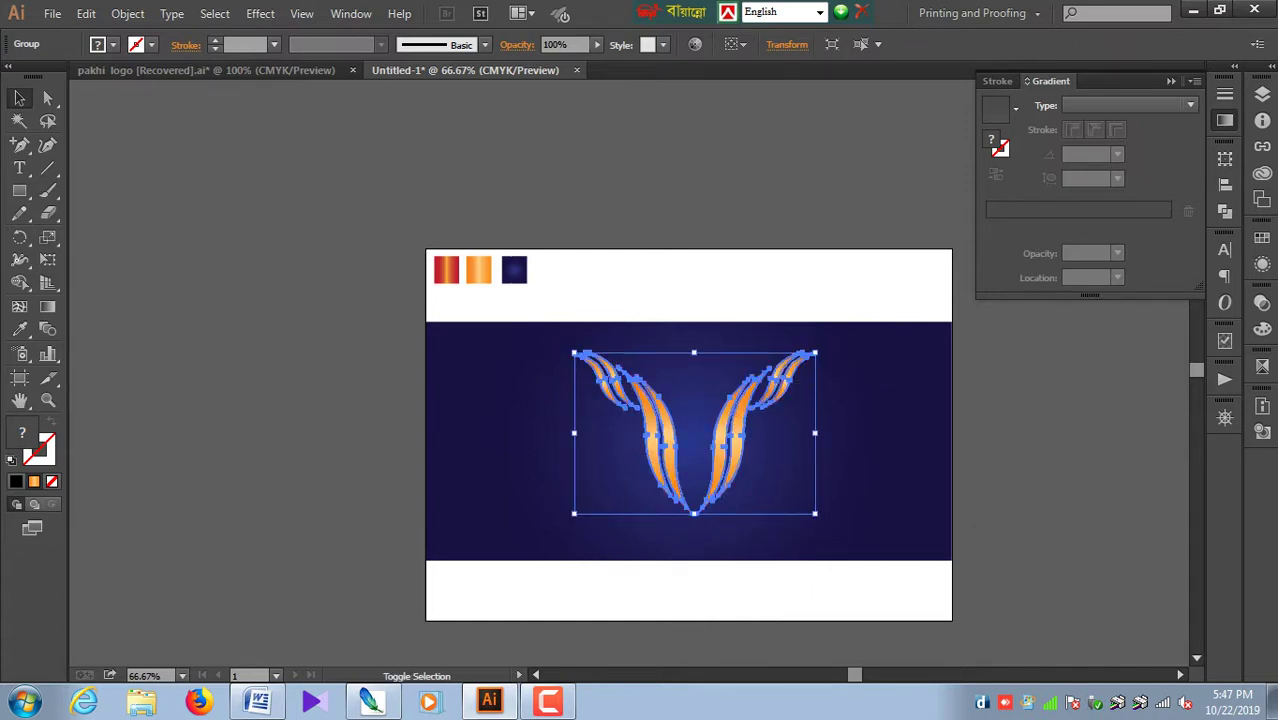
pyautogui.hotkey('ctrl', 'shift', 'a')
pyautogui.hotkey('ctrl', '1')
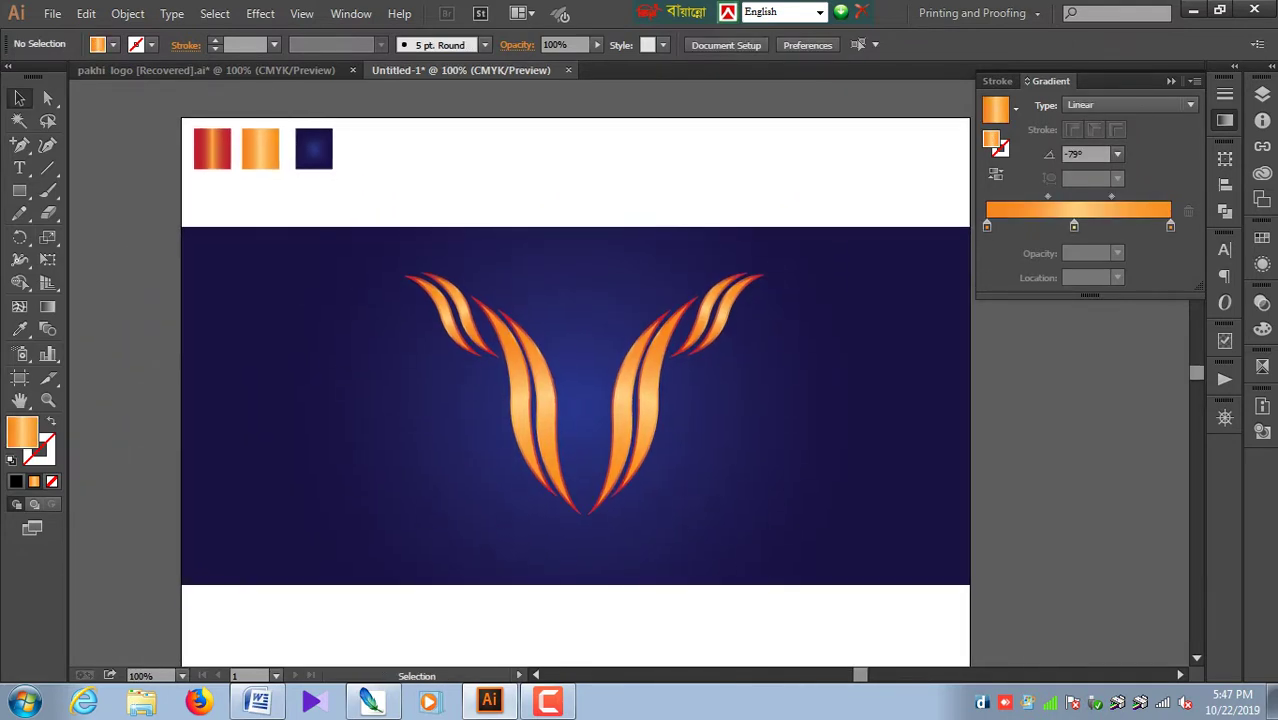
# Step: Scale the logo group down slightly about its centre
pyautogui.click(654, 398)
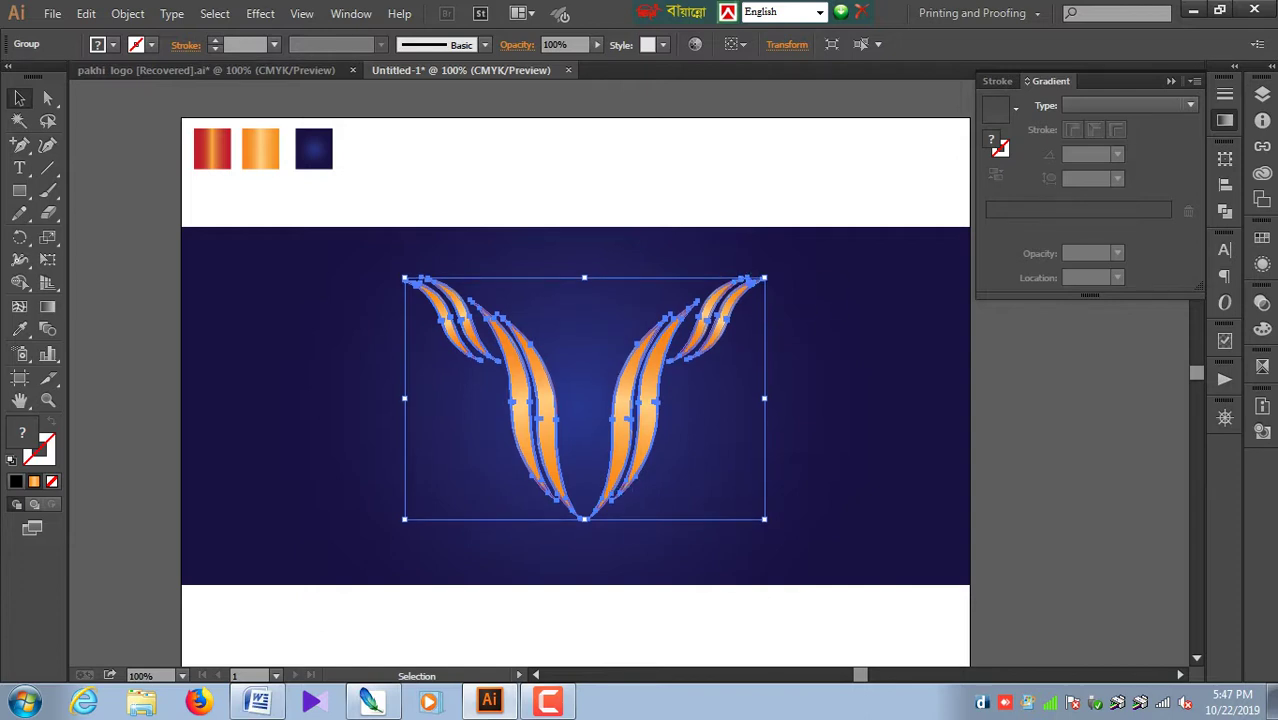
pyautogui.moveTo(584, 278); pyautogui.dragTo(584, 280)
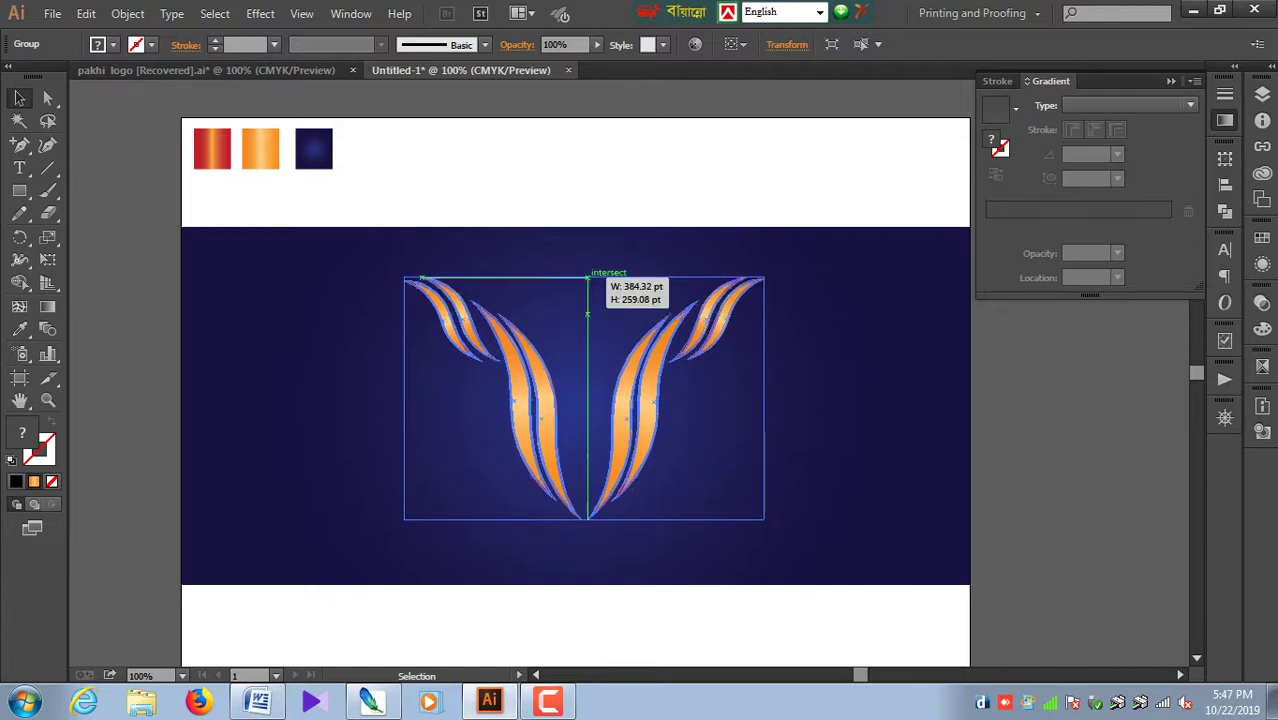
pyautogui.press('ctrl')
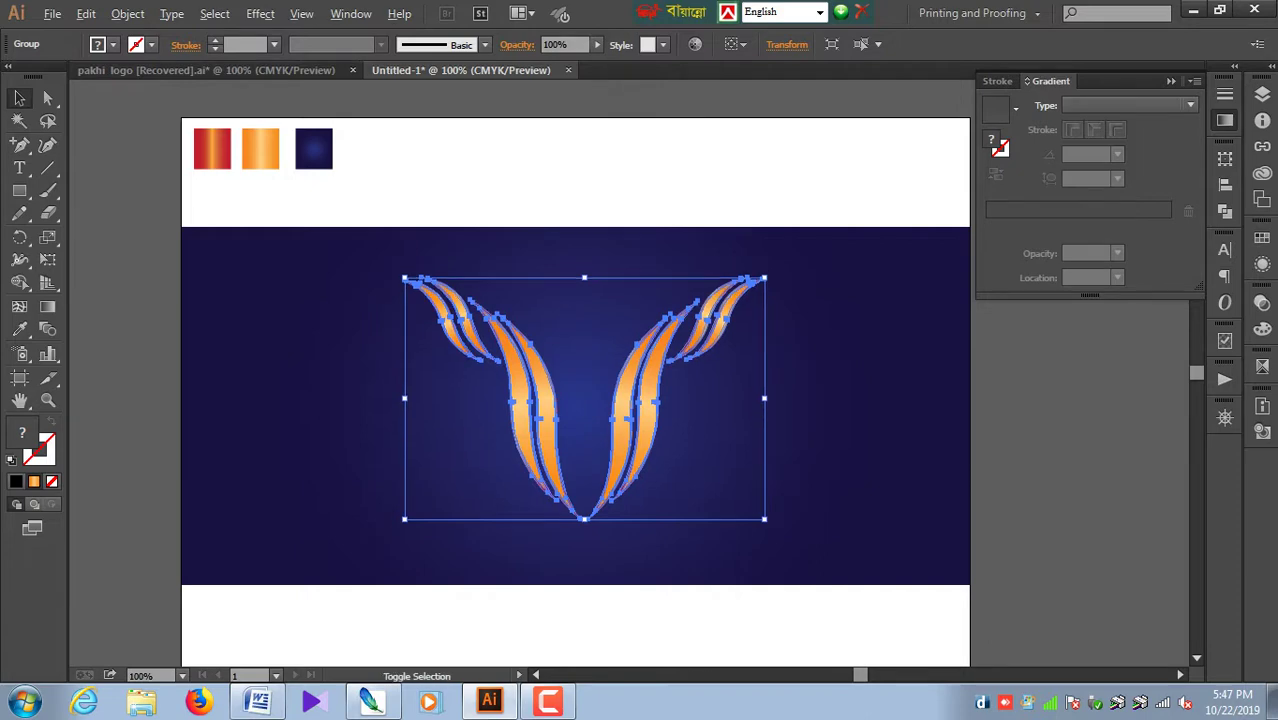
pyautogui.moveTo(765, 520); pyautogui.dragTo(746, 507)
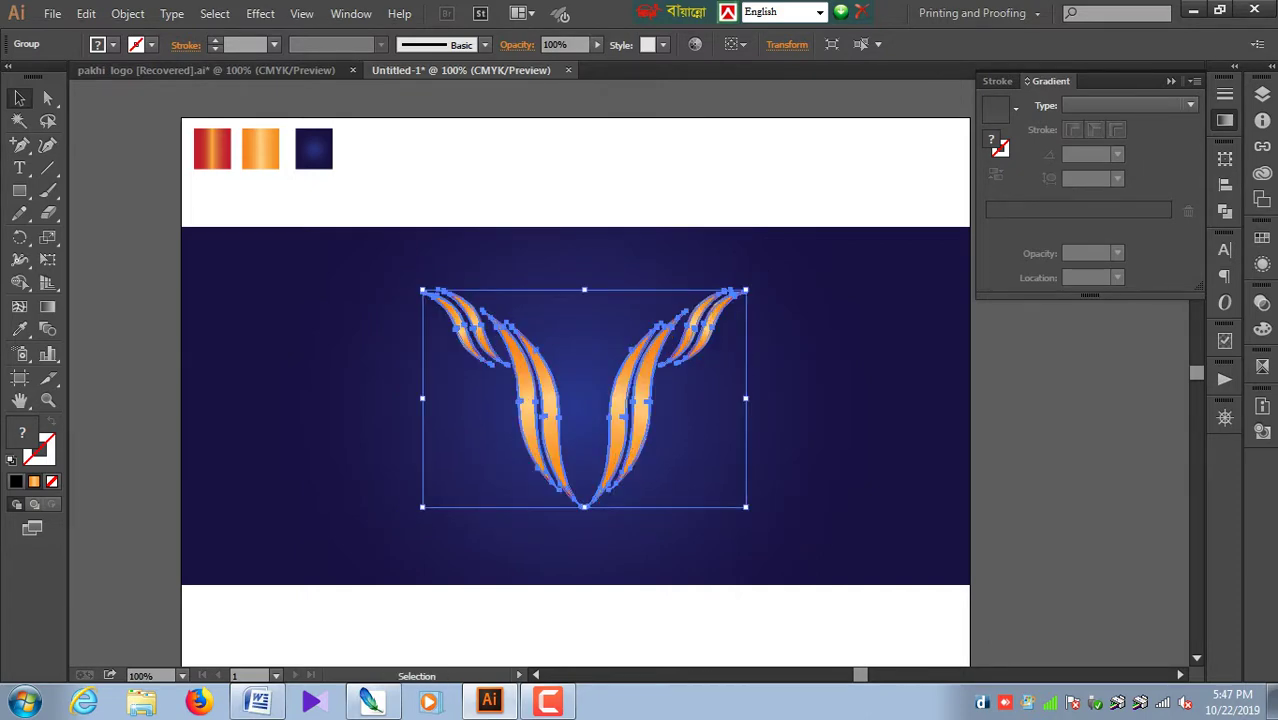
pyautogui.hotkey('ctrl', 'shift', 'a')
pyautogui.hotkey('ctrl', '-')
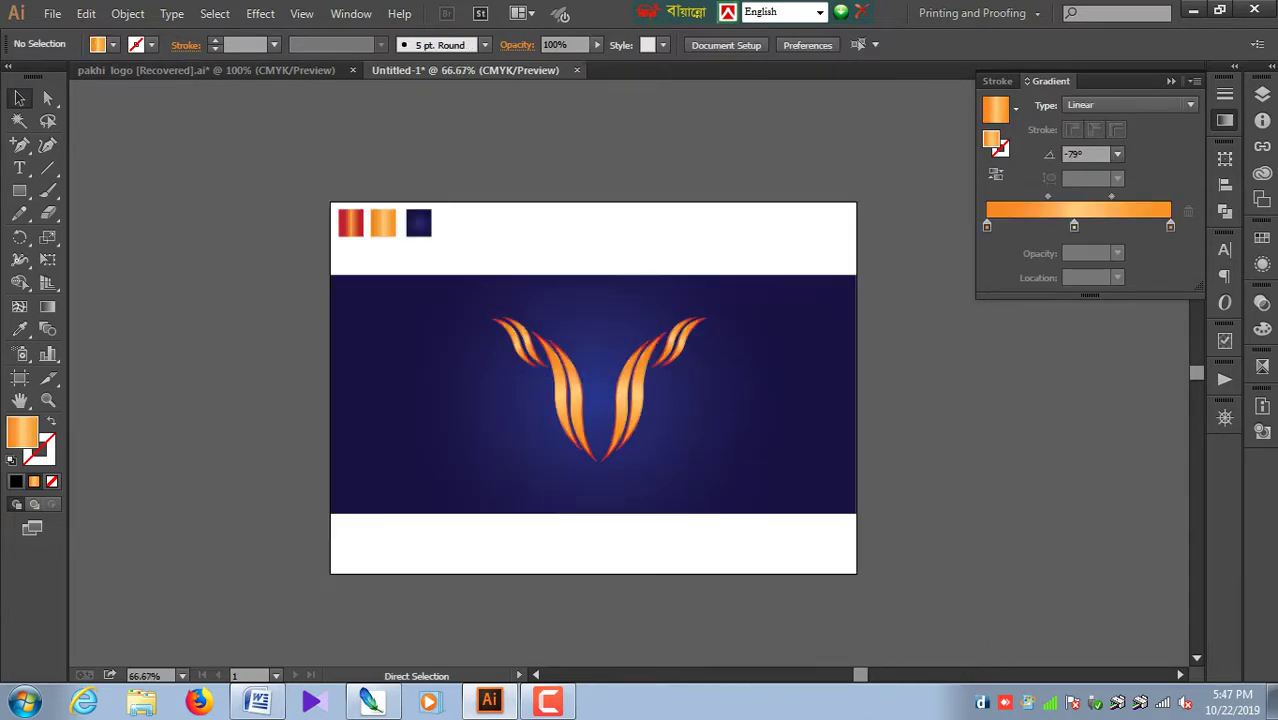
pyautogui.moveTo(600, 400); pyautogui.dragTo(630, 374)
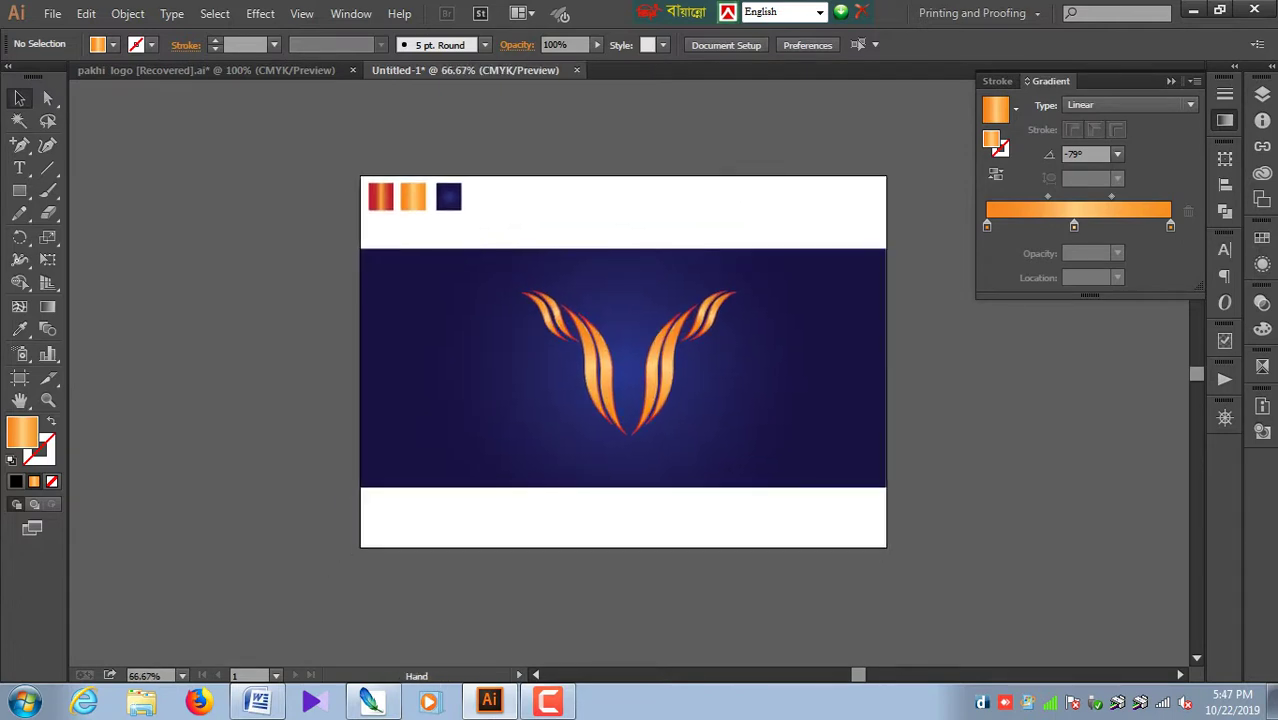
pyautogui.click(676, 368)
pyautogui.hotkey('ctrl', 'shift', 'a')
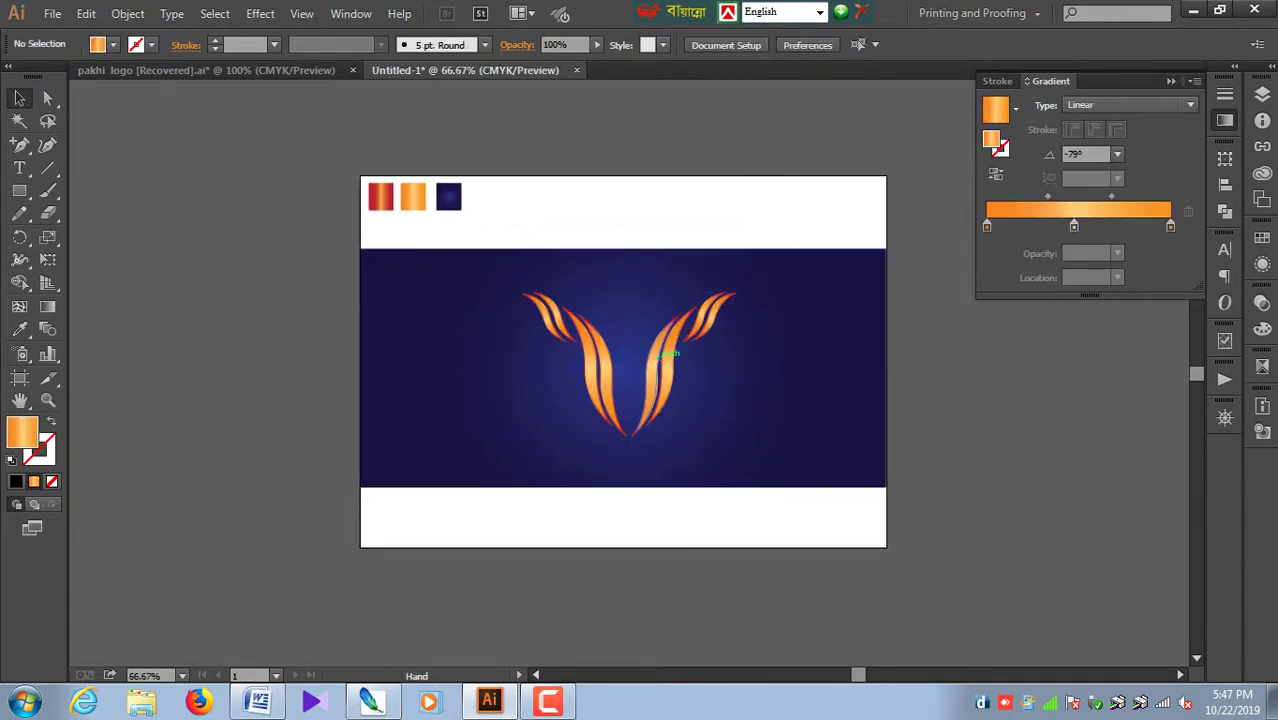
pyautogui.hotkey('ctrl', '1')
# Step: Pick the Type tool and return the fill to default black after trying white
pyautogui.press('t')
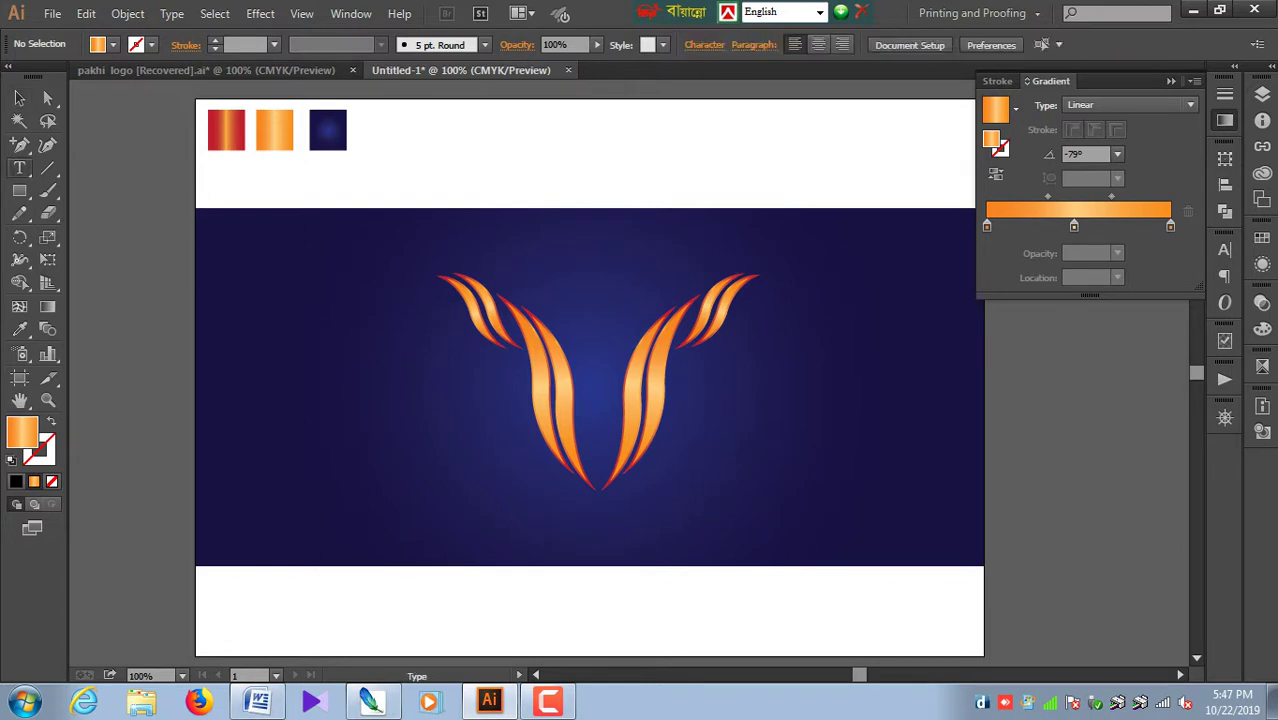
pyautogui.click(113, 44)
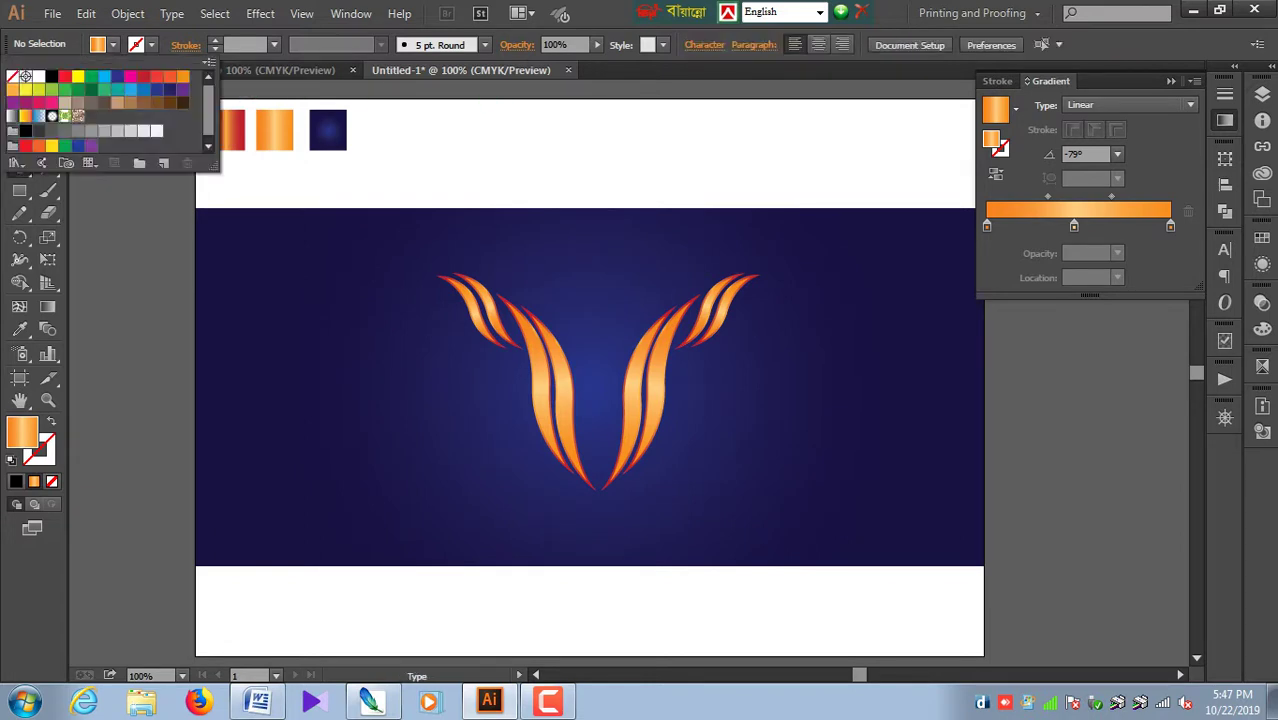
pyautogui.click(38, 77)
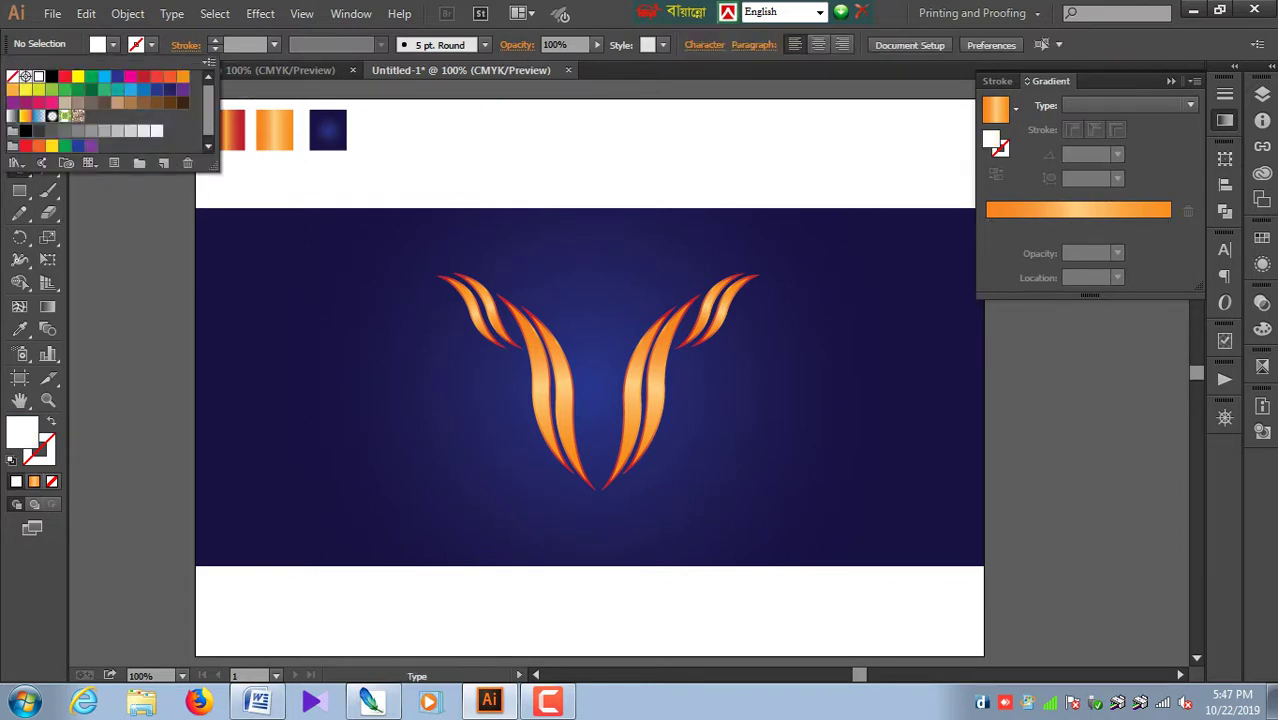
pyautogui.press('Escape')
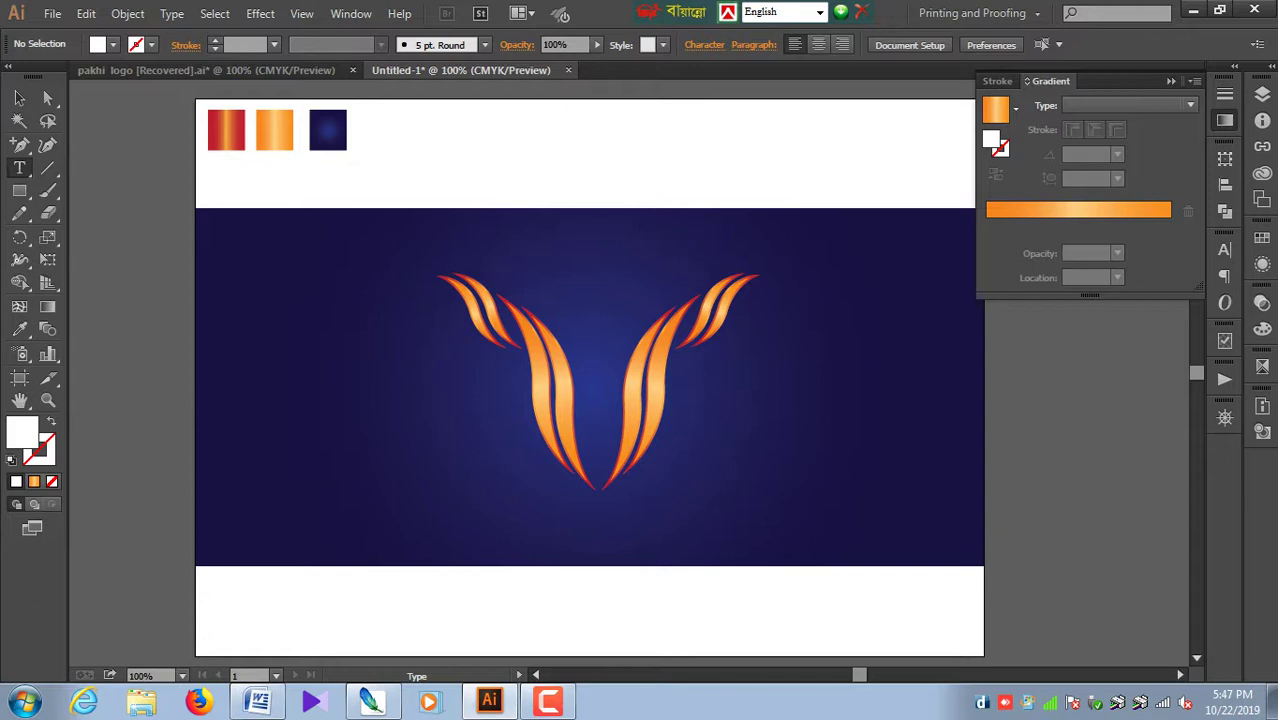
pyautogui.press('t')
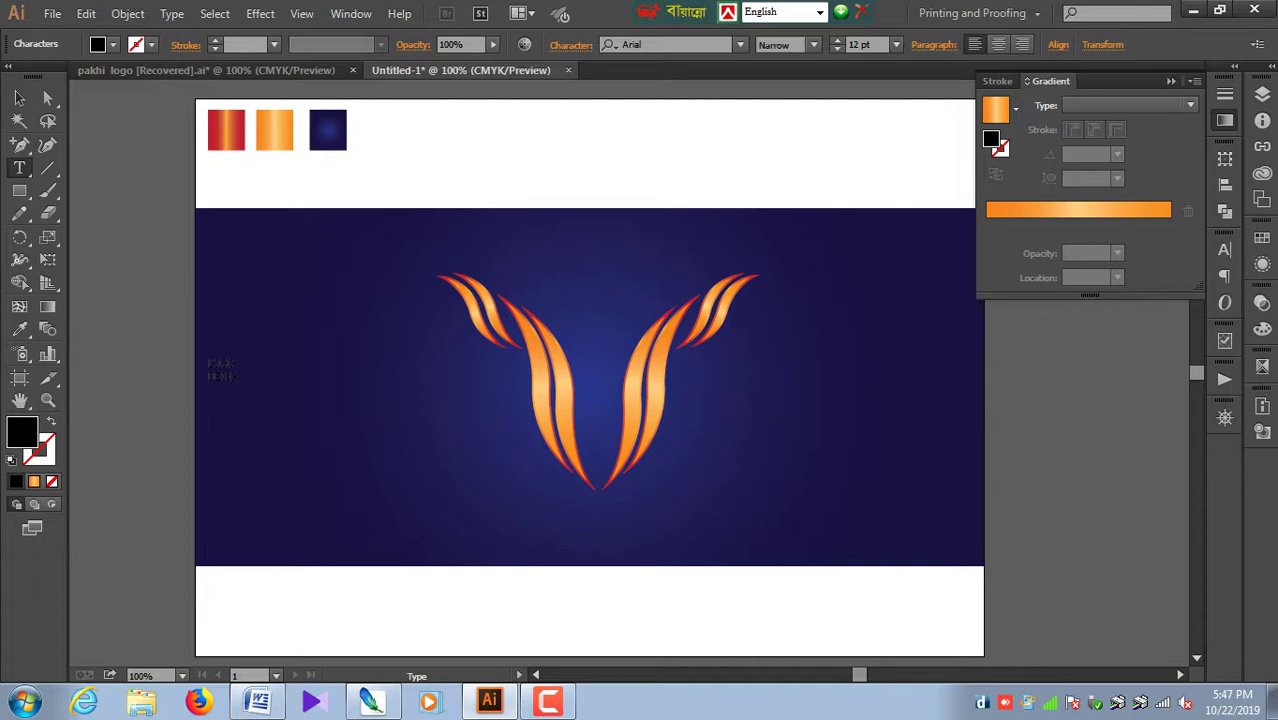
# Step: Make the LOGO DESIGN text white, enlarge it to headline size and nudge it right
pyautogui.press('Escape')
pyautogui.click(113, 44)
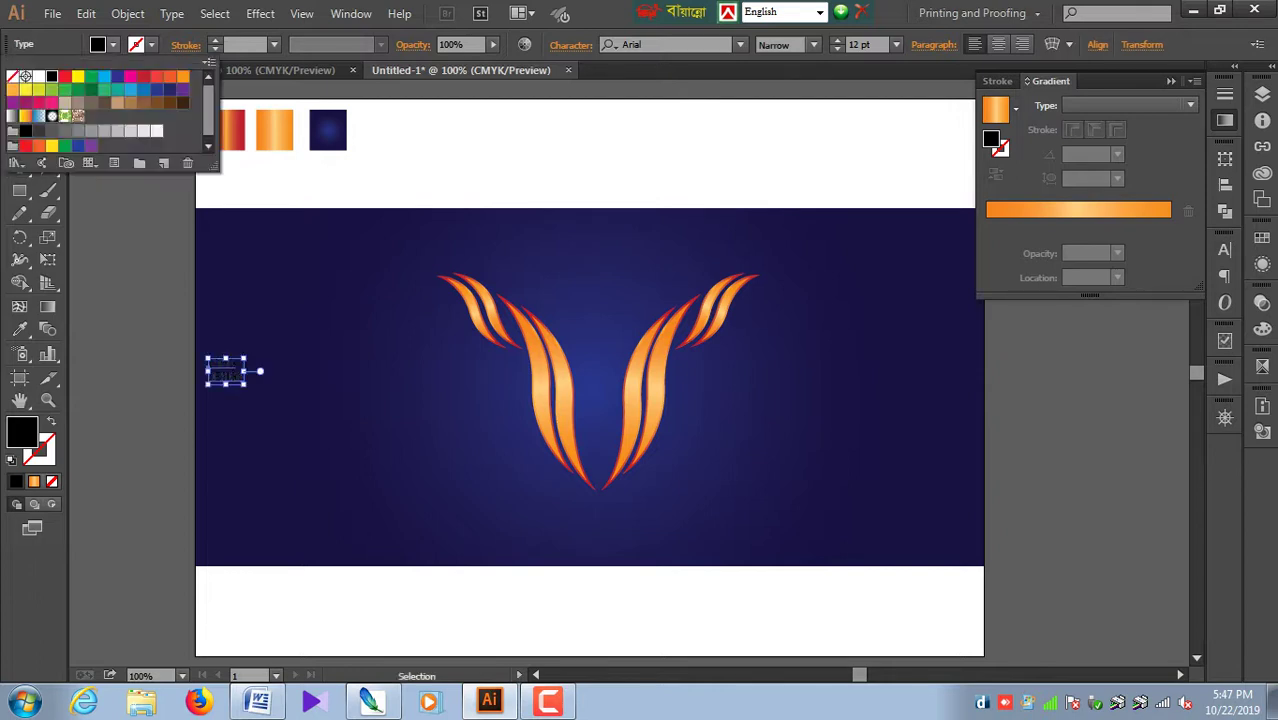
pyautogui.click(38, 76)
pyautogui.press('Escape')
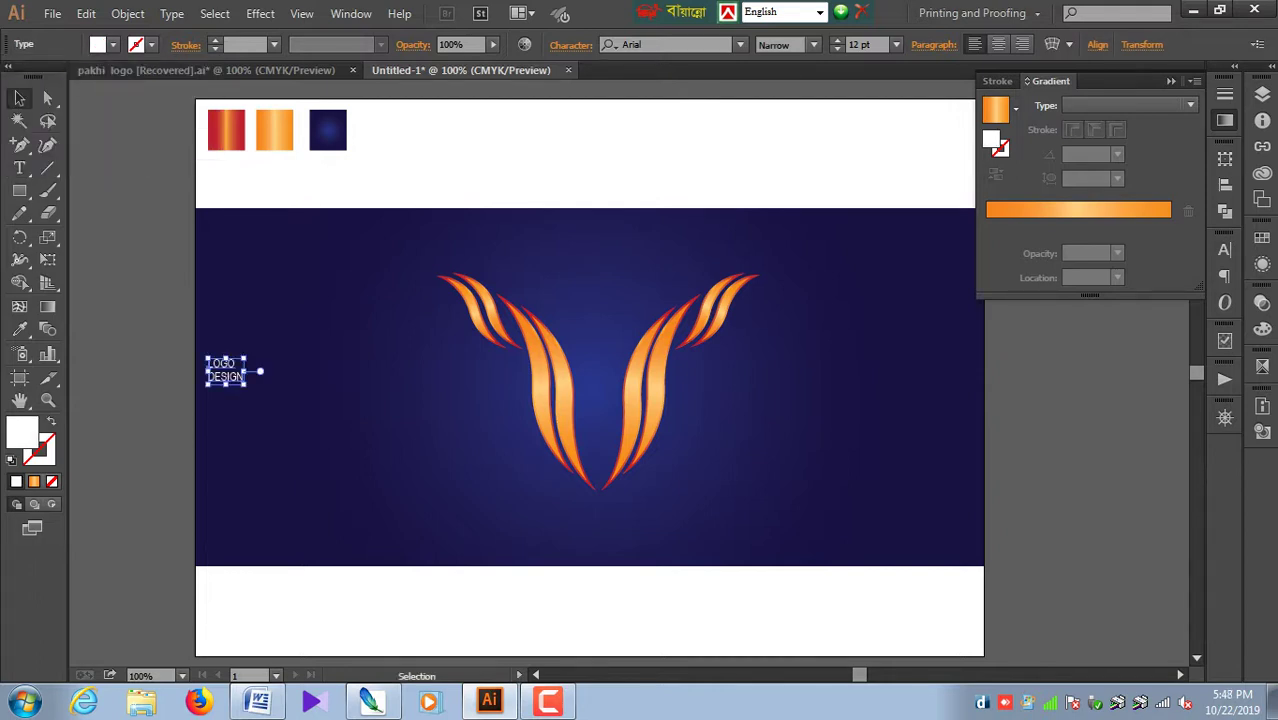
pyautogui.moveTo(244, 382); pyautogui.dragTo(438, 470)
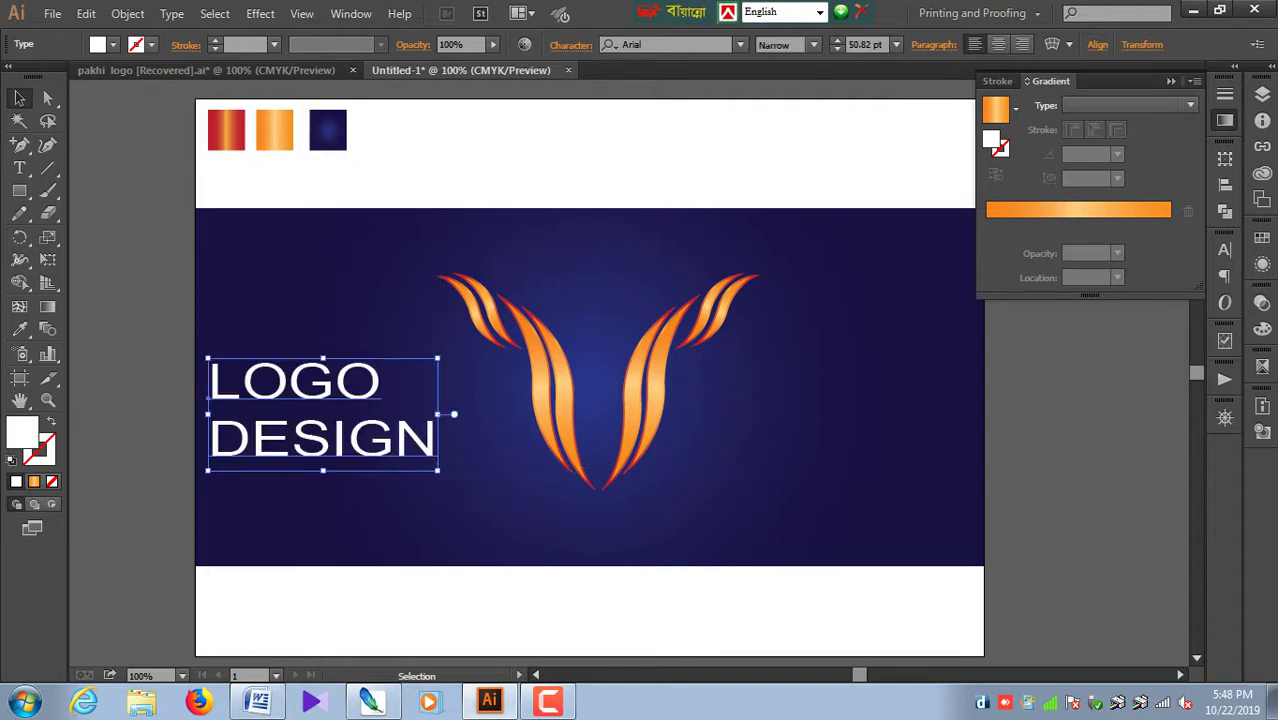
pyautogui.press('Right')
pyautogui.press('Right')
pyautogui.press('Right')
pyautogui.press('Right')
pyautogui.press('Right')
pyautogui.press('Right')
pyautogui.press('Right')
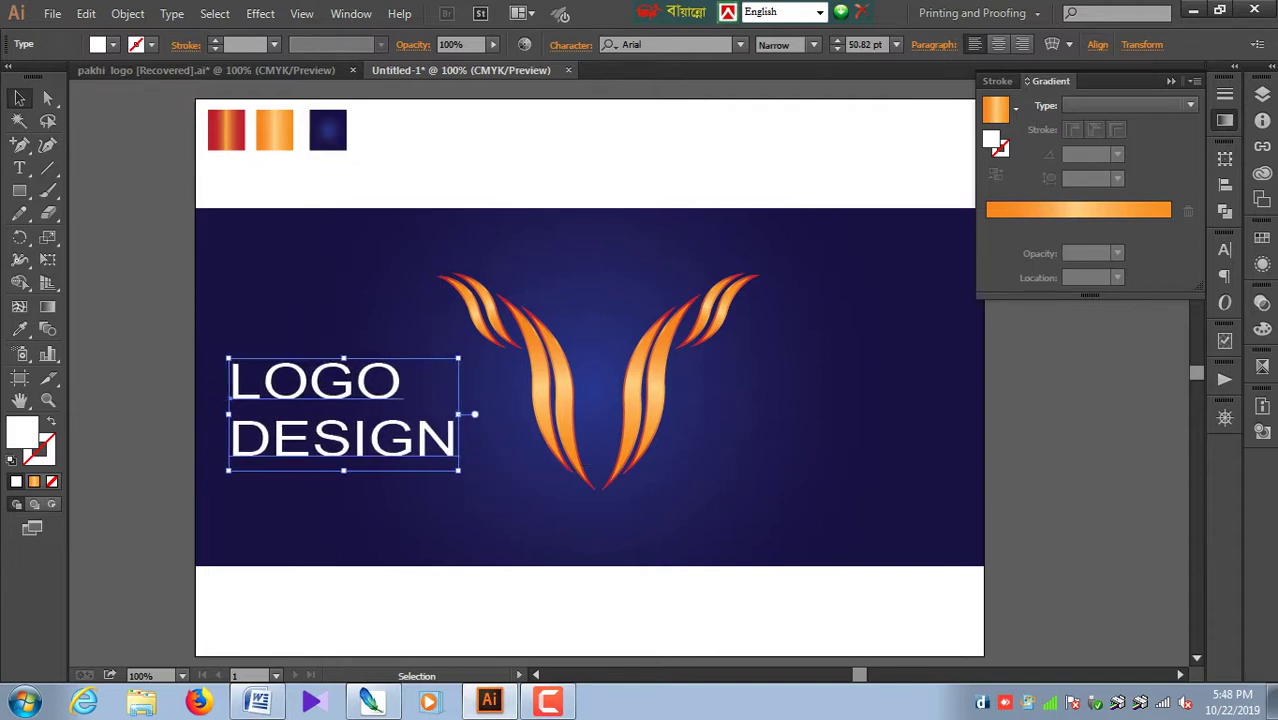
pyautogui.press('Right')
pyautogui.press('Right')
pyautogui.press('Right')
# Step: Set the LOGO line to Black font style and nudge the text slightly left
pyautogui.press('t')
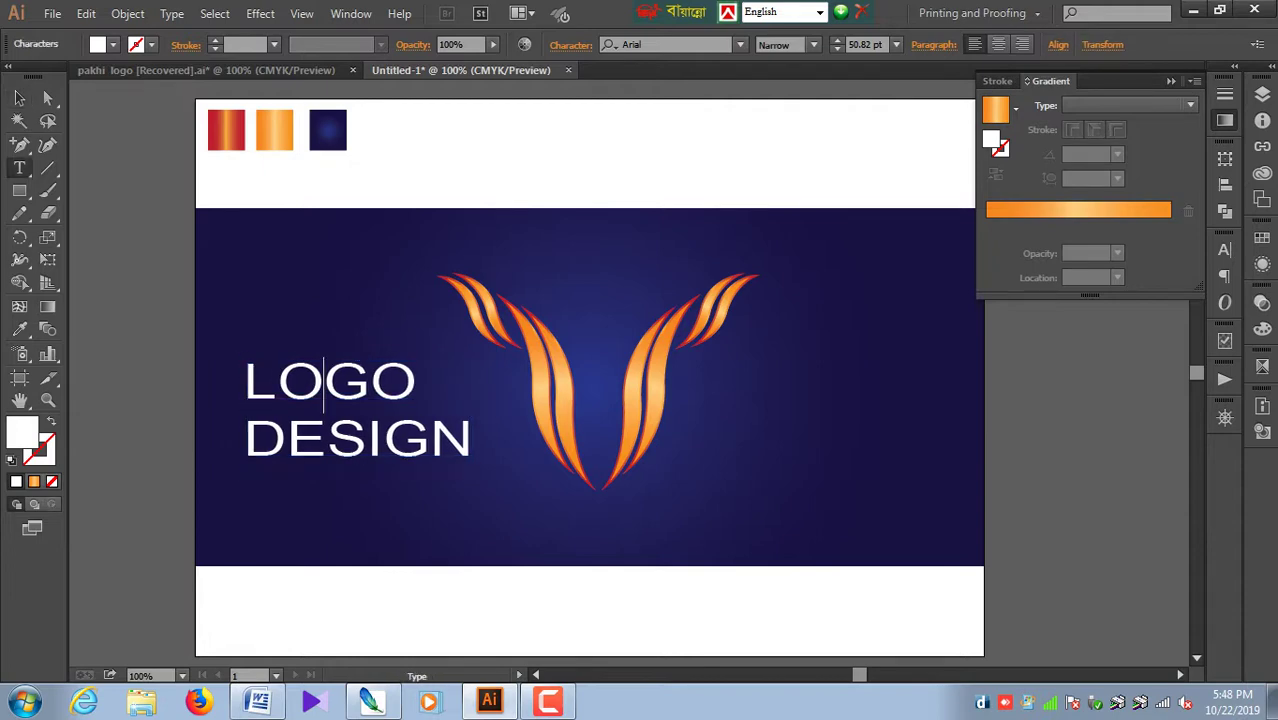
pyautogui.tripleClick(322, 380)
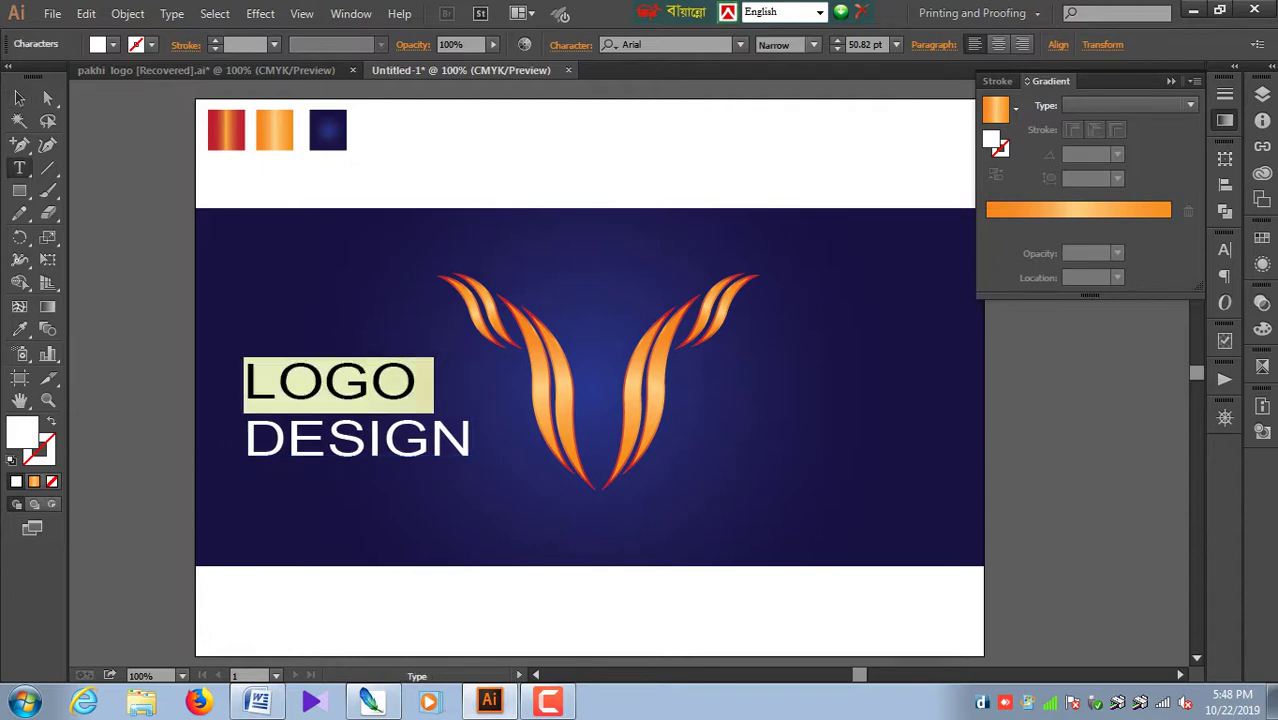
pyautogui.click(813, 44)
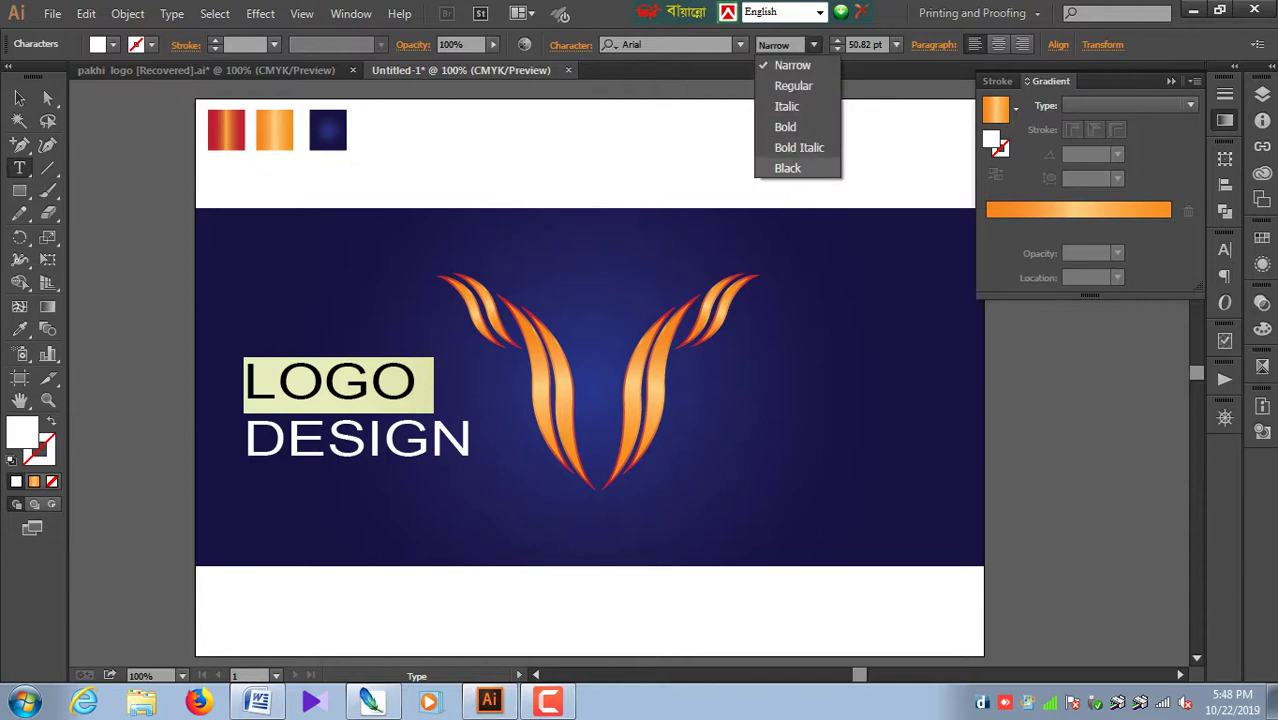
pyautogui.click(790, 170)
pyautogui.press('Escape')
pyautogui.press('Left')
pyautogui.press('Left')
pyautogui.press('Left')
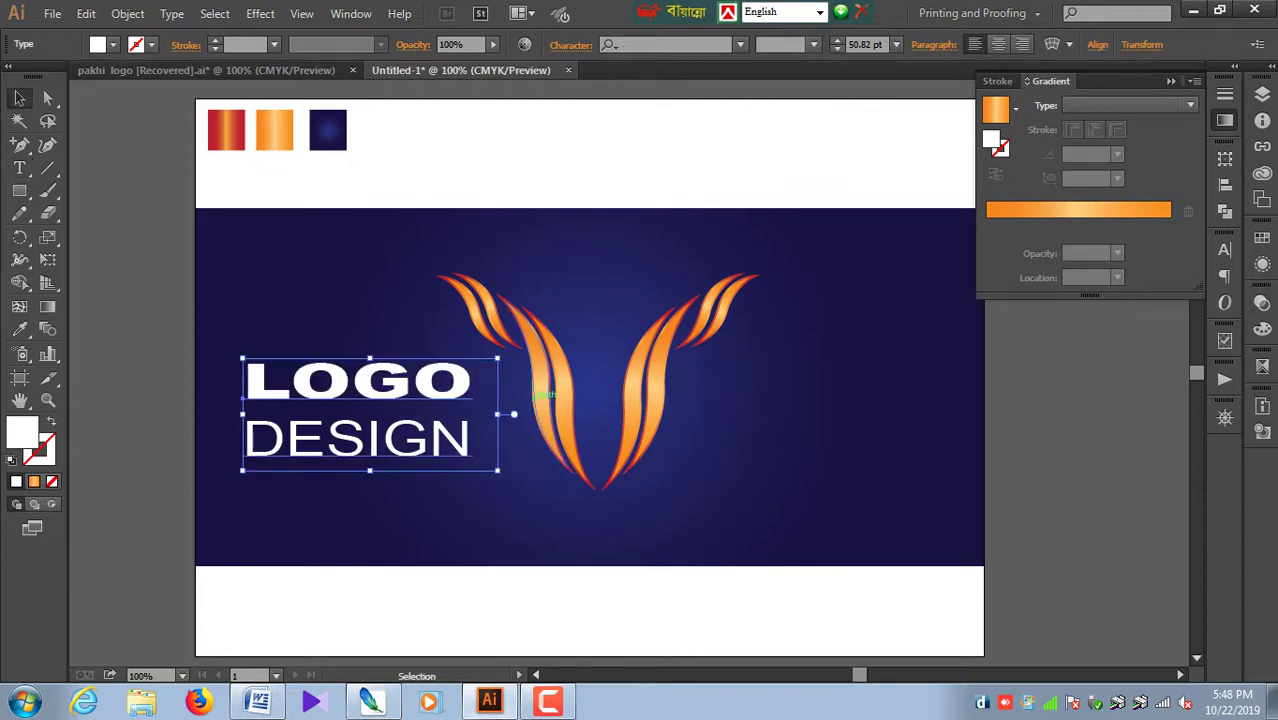
pyautogui.press('Left')
pyautogui.press('Left')
pyautogui.press('Left')
pyautogui.press('Left')
pyautogui.press('Left')
pyautogui.press('Left')
pyautogui.press('Left')
pyautogui.press('Left')
pyautogui.press('Left')
pyautogui.press('Left')
pyautogui.press('Left')
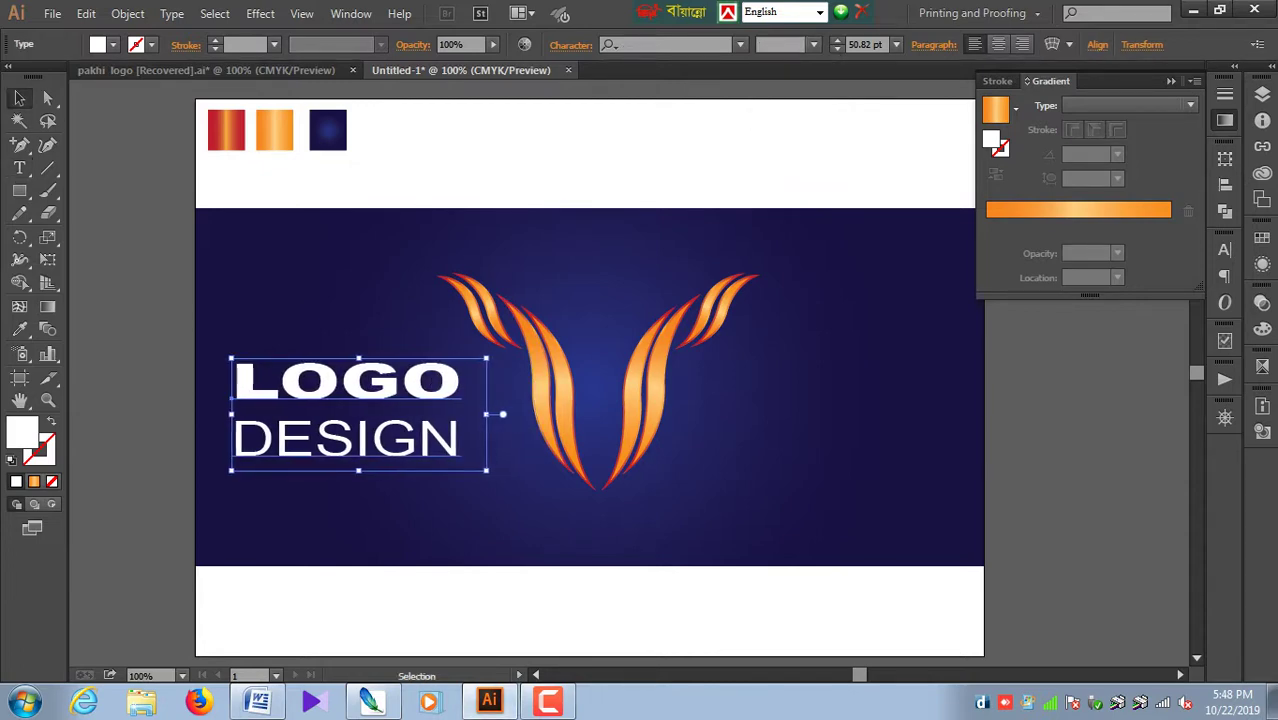
pyautogui.press('Left')
pyautogui.press('Left')
pyautogui.press('Left')
pyautogui.press('Left')
pyautogui.press('Left')
pyautogui.press('Left')
pyautogui.hotkey('ctrl', 'shift', 'a')
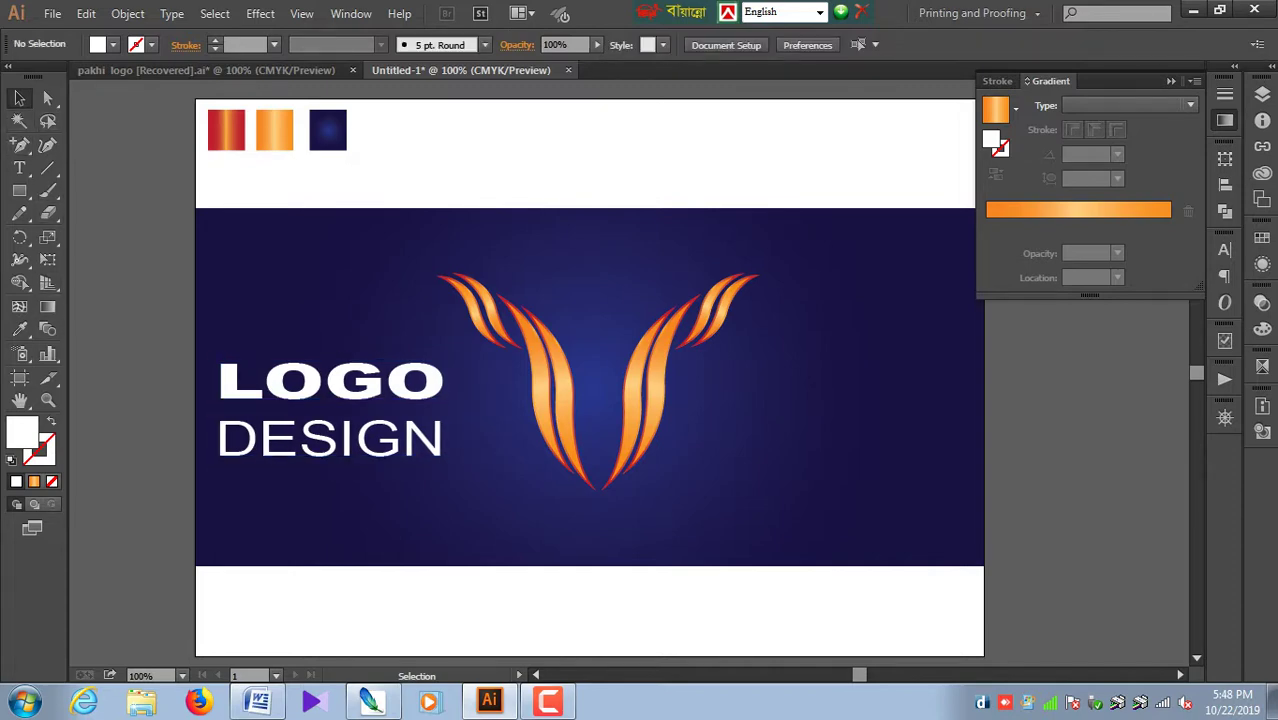
# Step: Duplicate LOGO DESIGN to the right of the V and change its text to 'Color'
pyautogui.moveTo(314, 438)
pyautogui.mouseDown()
pyautogui.moveTo(866, 500)
pyautogui.moveTo(808, 474)
pyautogui.mouseUp()
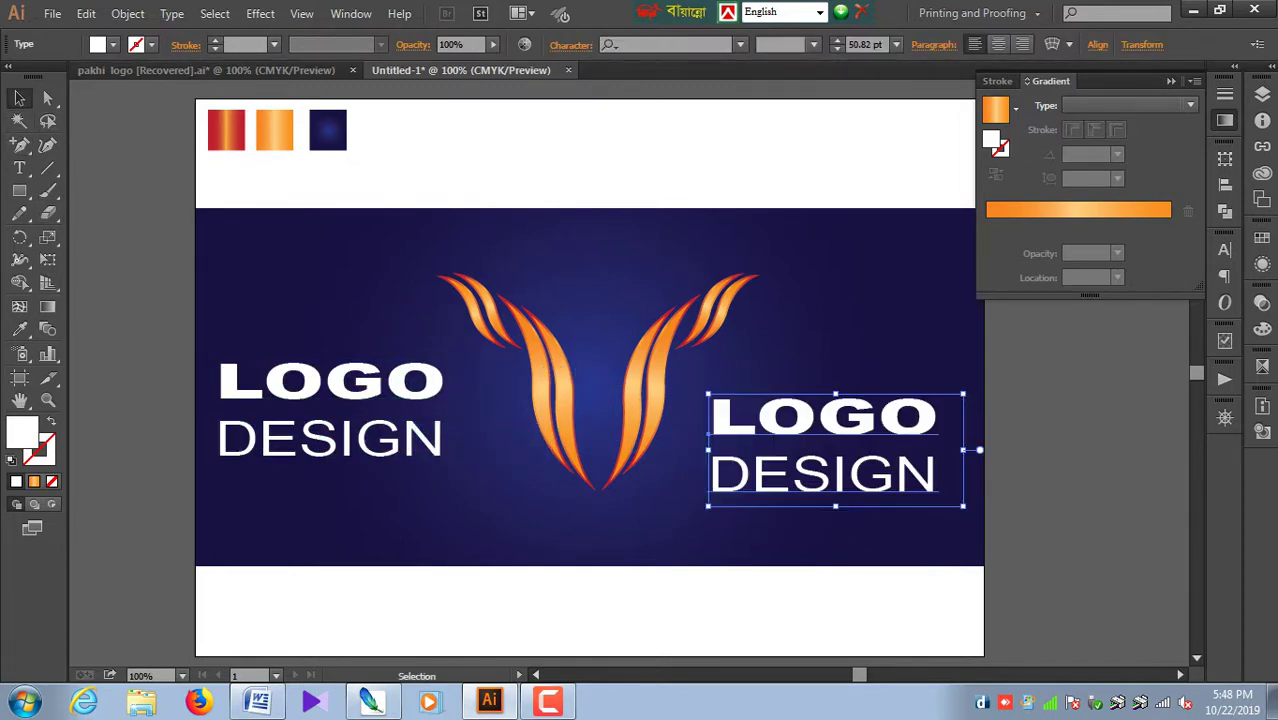
pyautogui.press('t')
pyautogui.hotkey('ctrl', 'a')
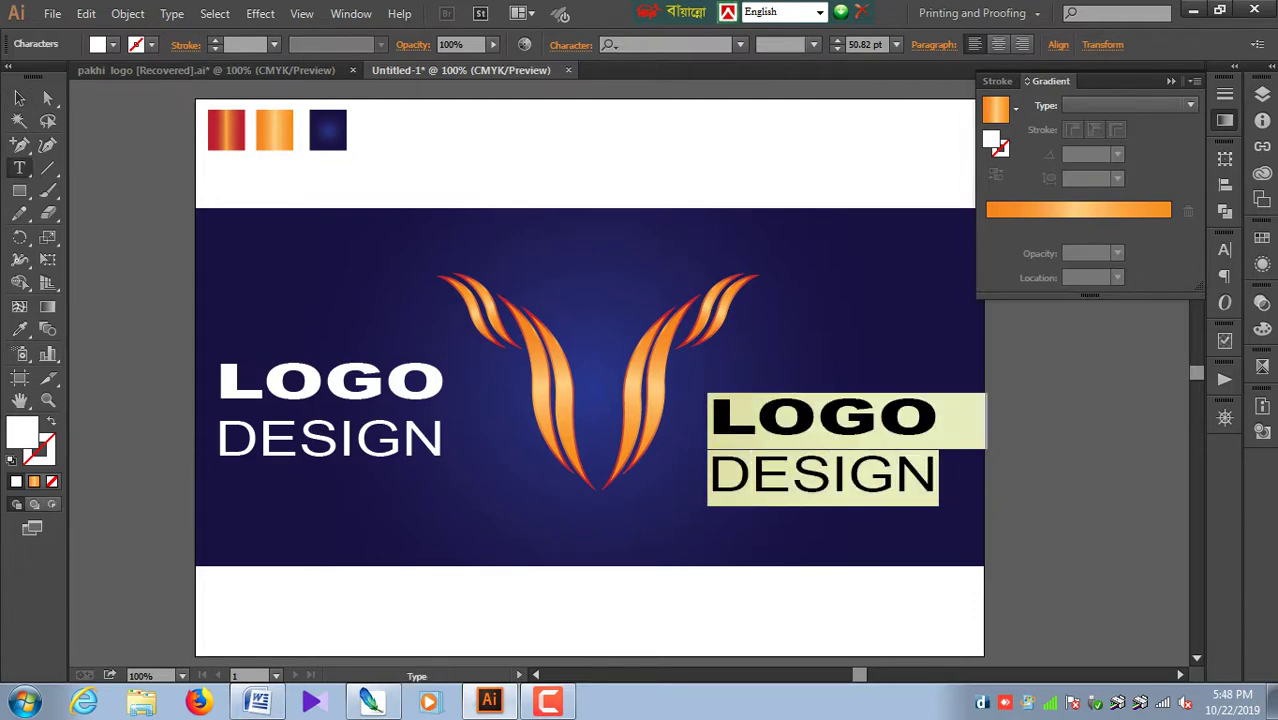
pyautogui.write('Color')
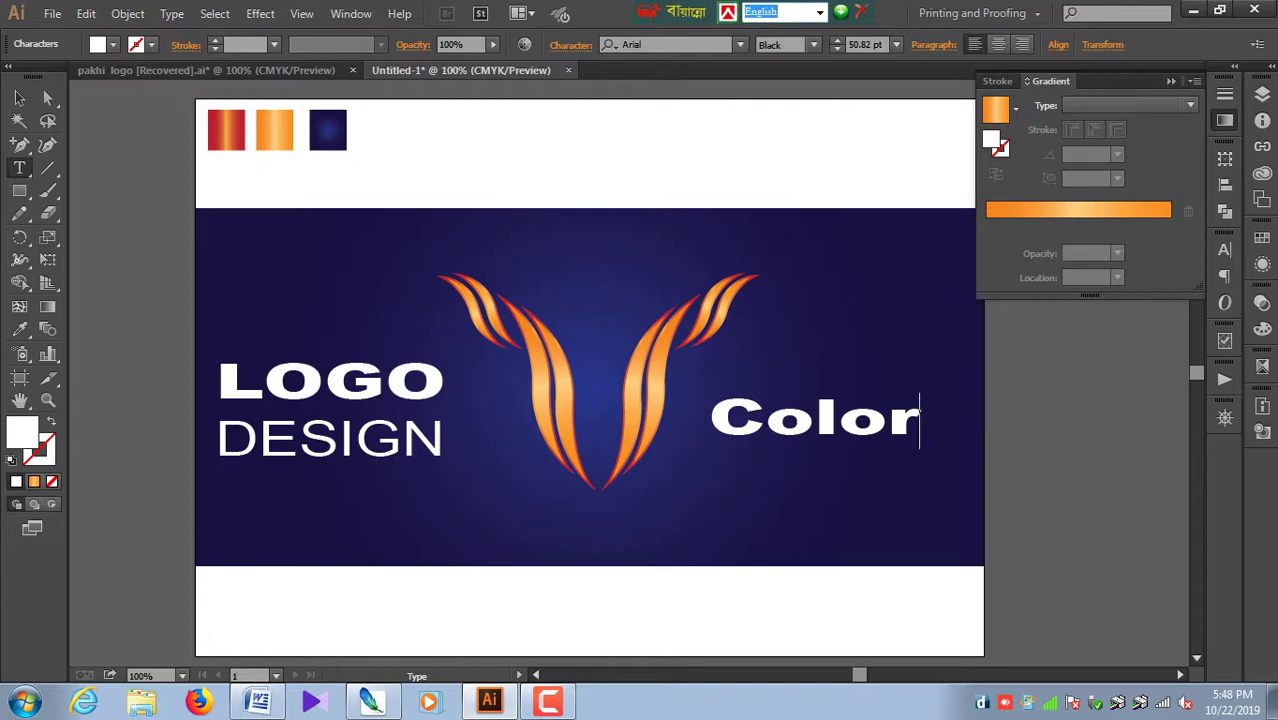
pyautogui.press('Escape')
# Step: Set the Color text to Narrow weight and lower it level with DESIGN
pyautogui.click(813, 45)
pyautogui.click(792, 65)
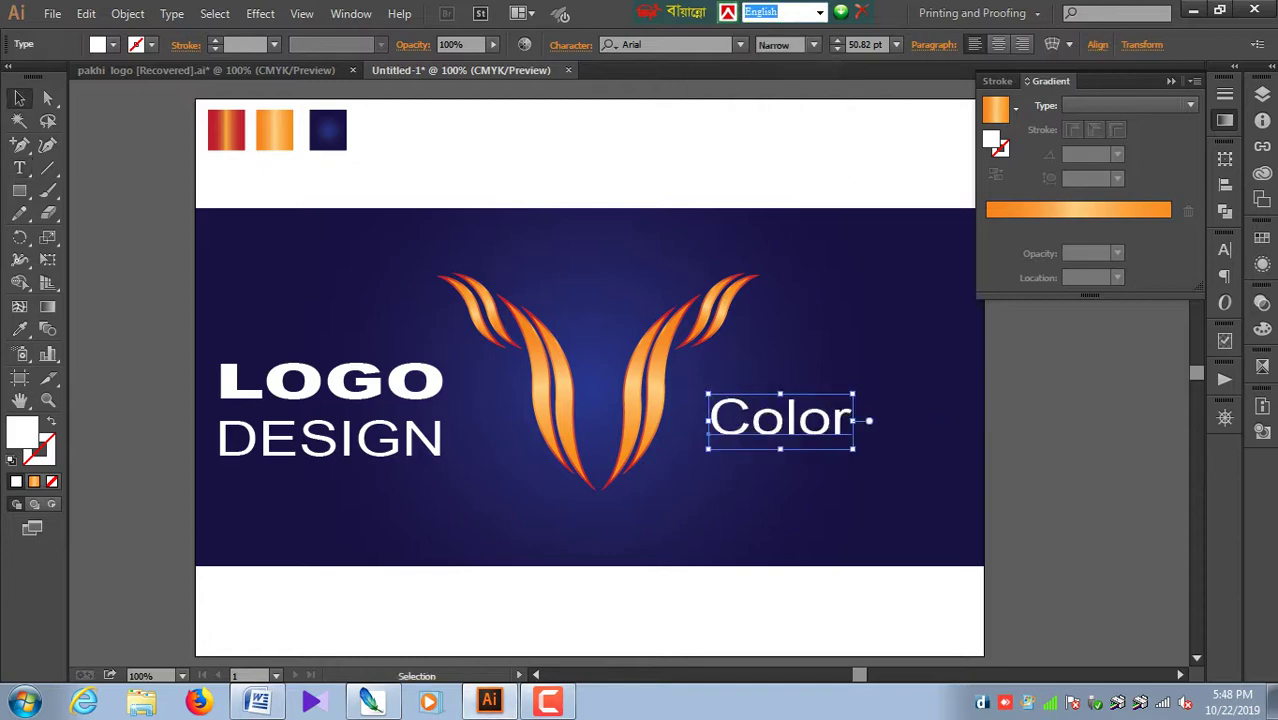
pyautogui.moveTo(780, 420); pyautogui.dragTo(813, 440)
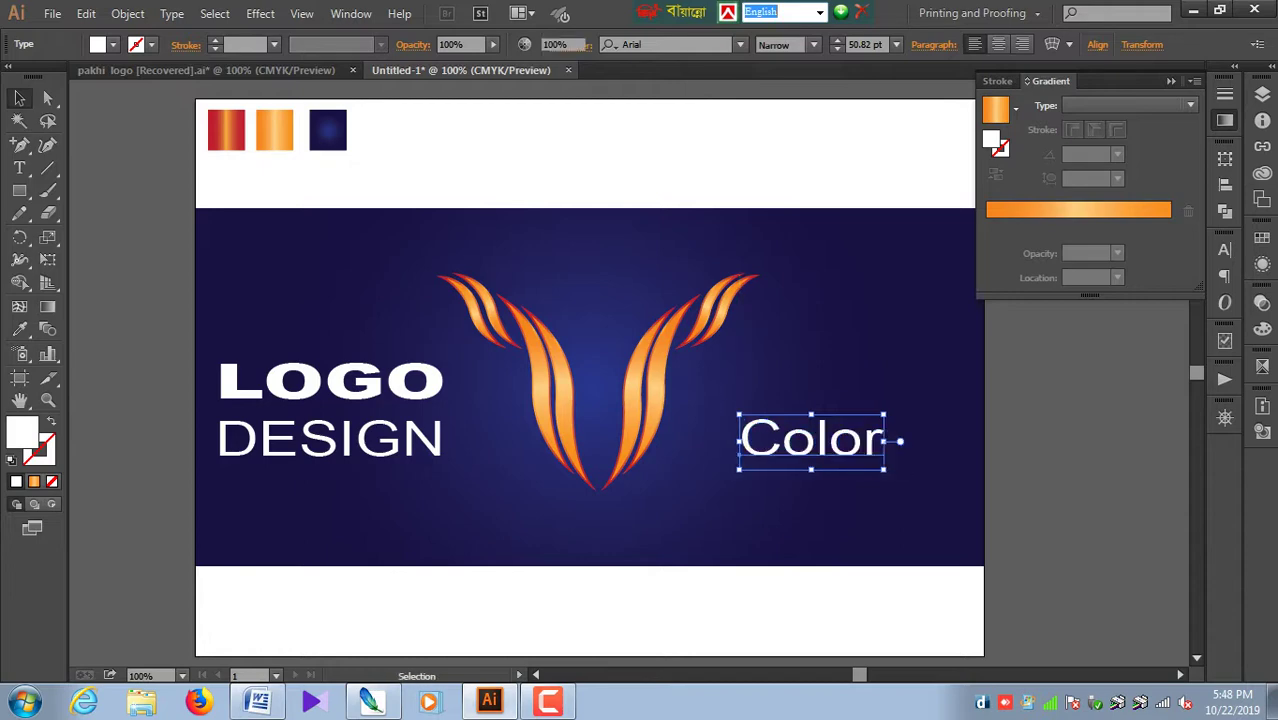
pyautogui.click(656, 382)
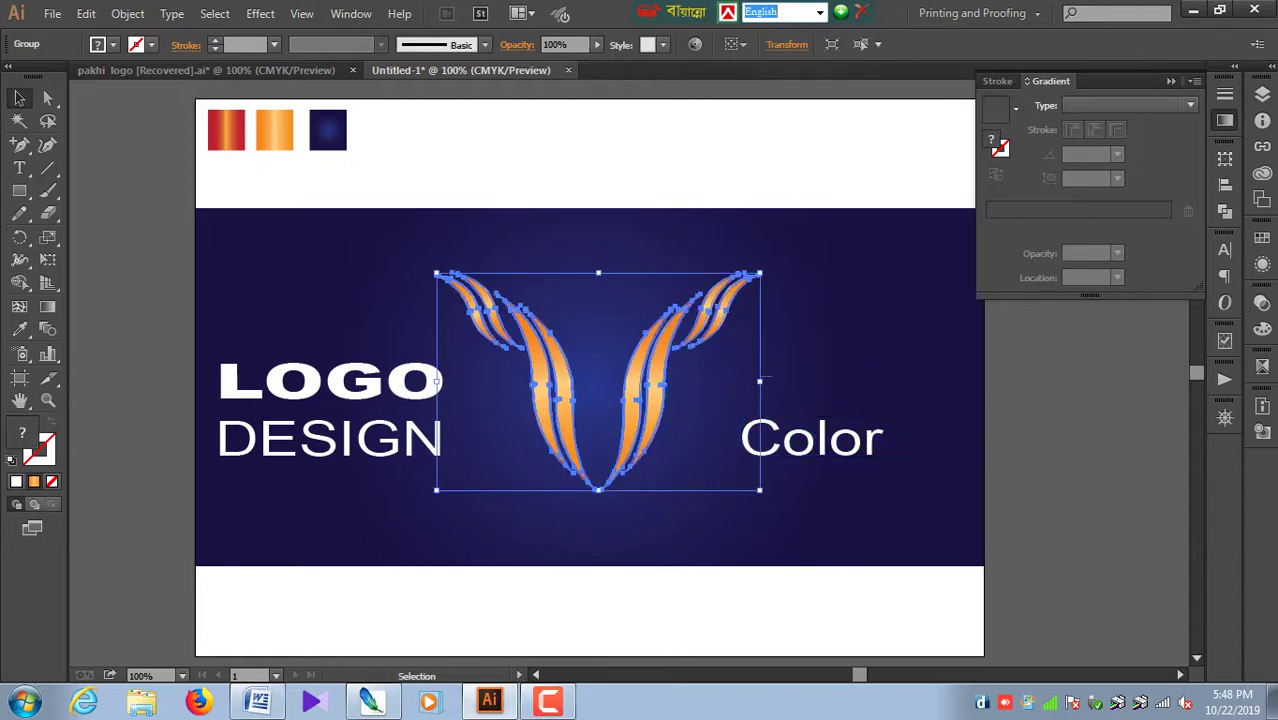
# Step: Stretch the V wing logo slightly wider, nudge it left twice, then zoom out
pyautogui.click(620, 530)
pyautogui.click(656, 382)
pyautogui.click(620, 530)
pyautogui.click(644, 394)
pyautogui.moveTo(760, 381); pyautogui.dragTo(784, 381)
pyautogui.press('Left')
pyautogui.press('Left')
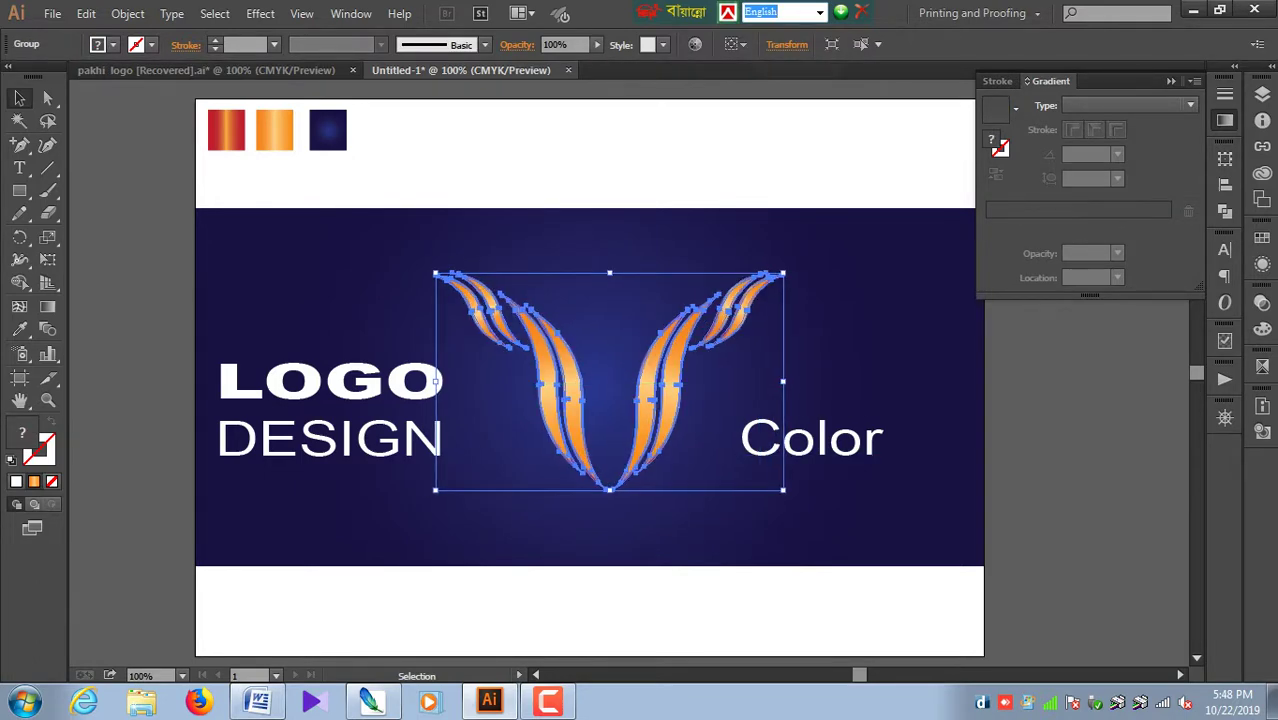
pyautogui.press('Left')
pyautogui.press('Left')
pyautogui.press('Left')
pyautogui.press('Left')
pyautogui.press('Left')
pyautogui.press('Left')
pyautogui.press('Left')
pyautogui.press('Left')
pyautogui.press('Left')
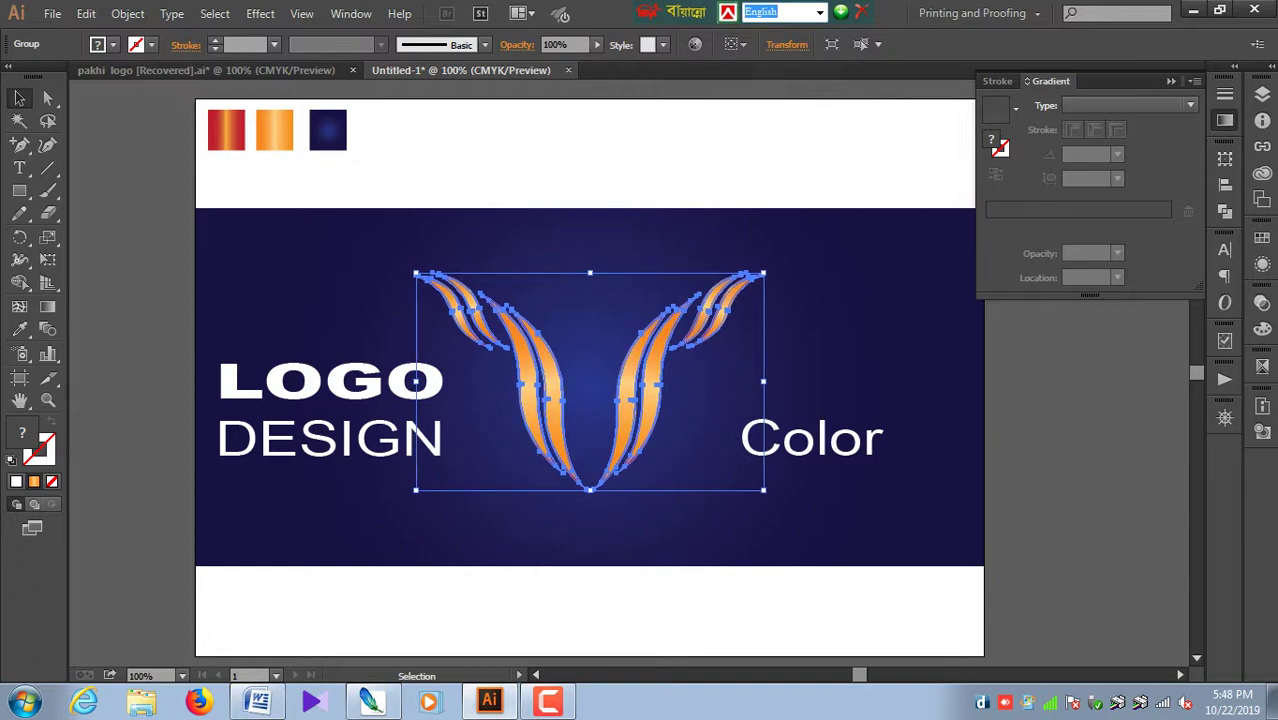
pyautogui.hotkey('ctrl', 'shift', 'a')
pyautogui.hotkey('ctrl', '-')
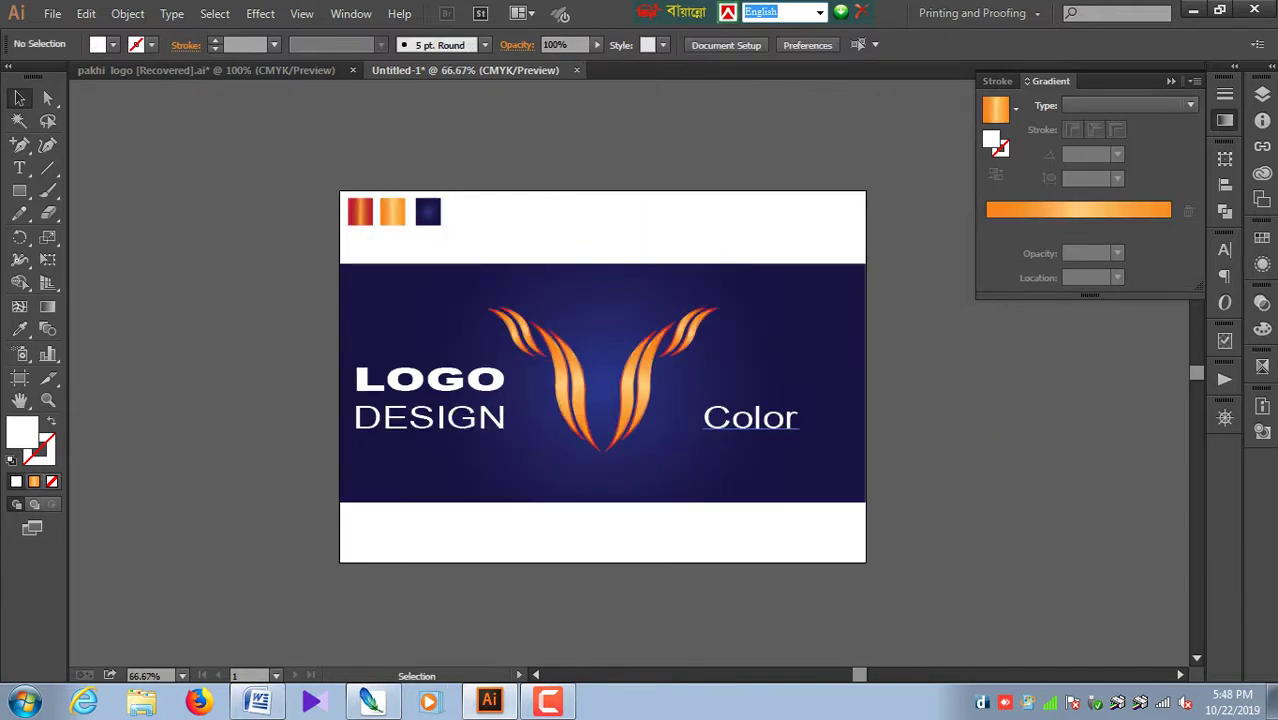
# Step: Expand the LOGO DESIGN and Color text into outlined shapes via Object > Expand
pyautogui.click(750, 417)
pyautogui.keyDown('shift'); pyautogui.click(430, 417); pyautogui.keyUp('shift')
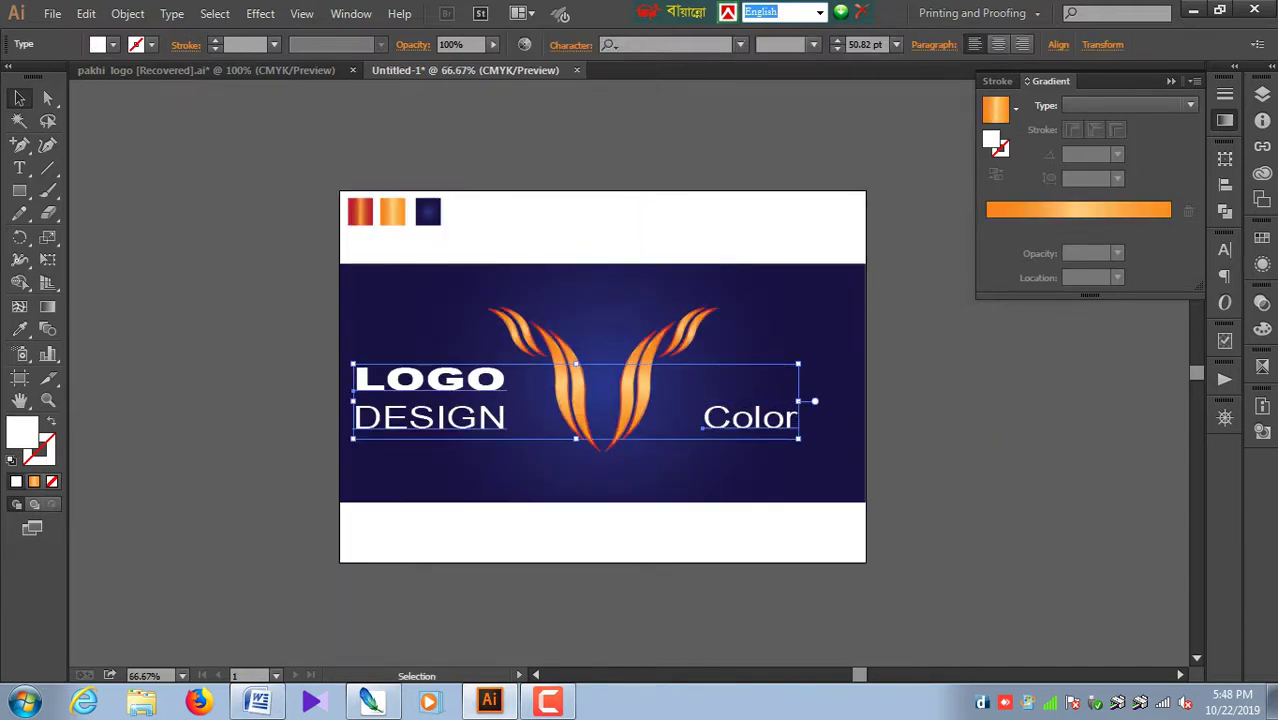
pyautogui.click(127, 13)
pyautogui.click(200, 216)
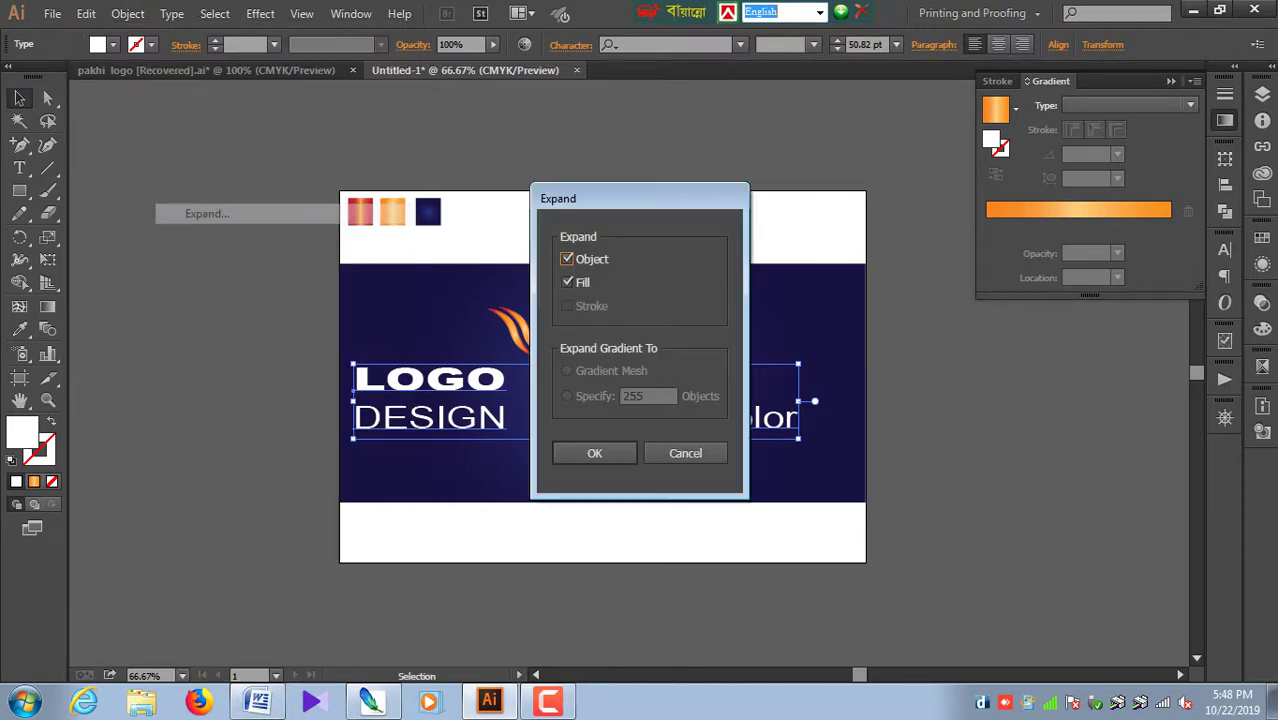
pyautogui.press('Return')
pyautogui.hotkey('ctrl', 'shift', 'a')
# Step: Lower DESIGN beneath LOGO, adjust LOGO DESIGN's position, and select the navy background
pyautogui.click(430, 400)
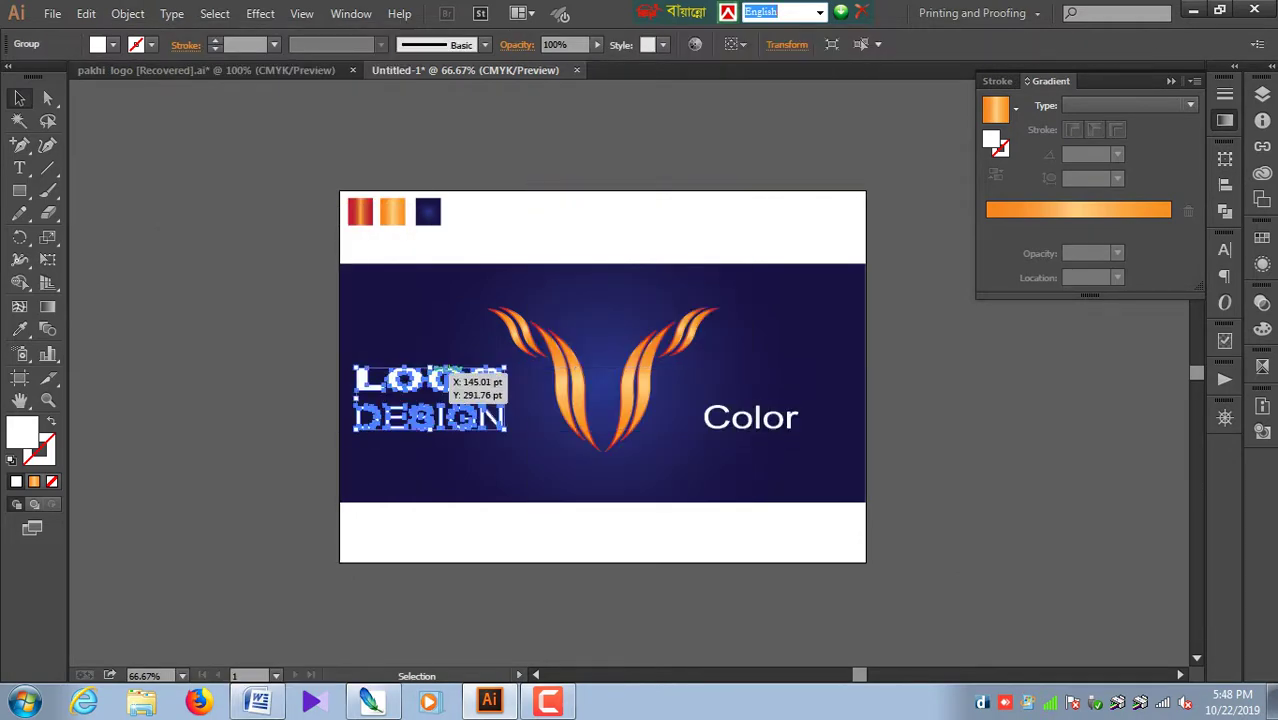
pyautogui.moveTo(430, 417); pyautogui.dragTo(430, 427)
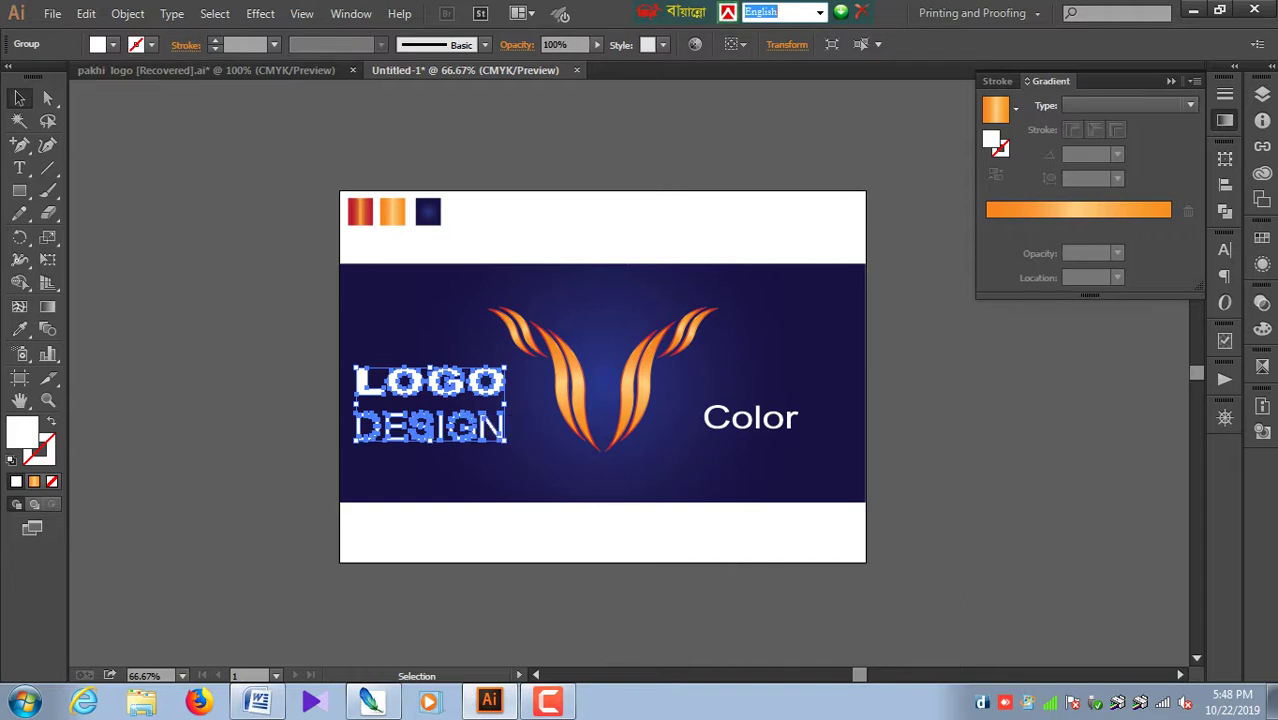
pyautogui.hotkey('ctrl', 'shift', 'a')
pyautogui.moveTo(462, 418); pyautogui.dragTo(464, 416)
pyautogui.click(876, 452)
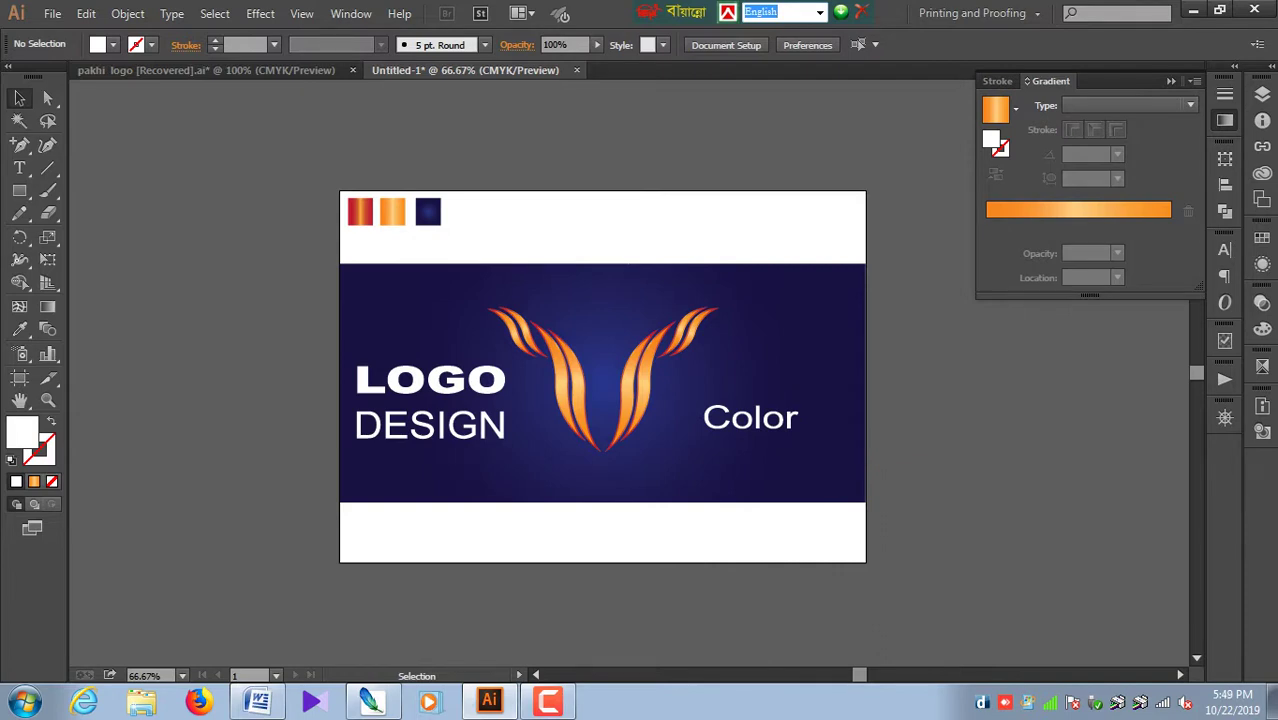
pyautogui.click(800, 470)
pyautogui.hotkey('ctrl', 'shift', 'a')
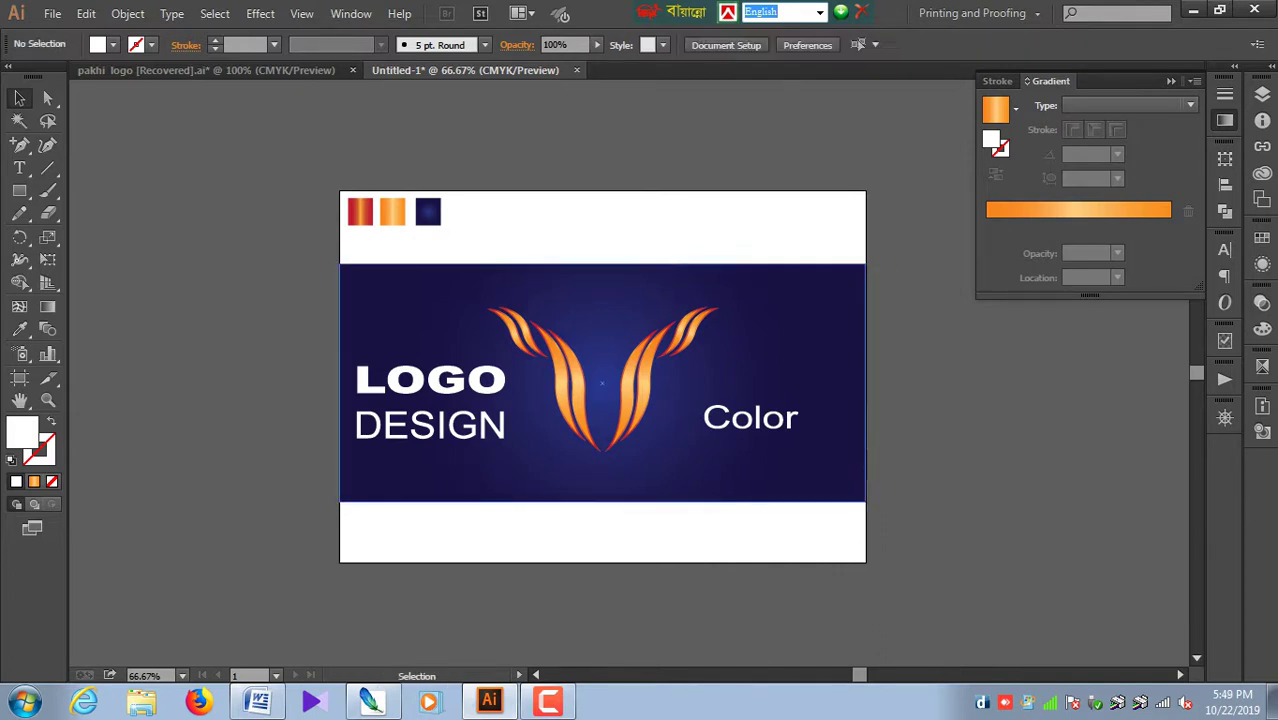
pyautogui.click(800, 470)
# Step: Shift the background gradient midpoint right and set the blue stop to Y 0, M 100
pyautogui.moveTo(1046, 196); pyautogui.dragTo(1056, 196)
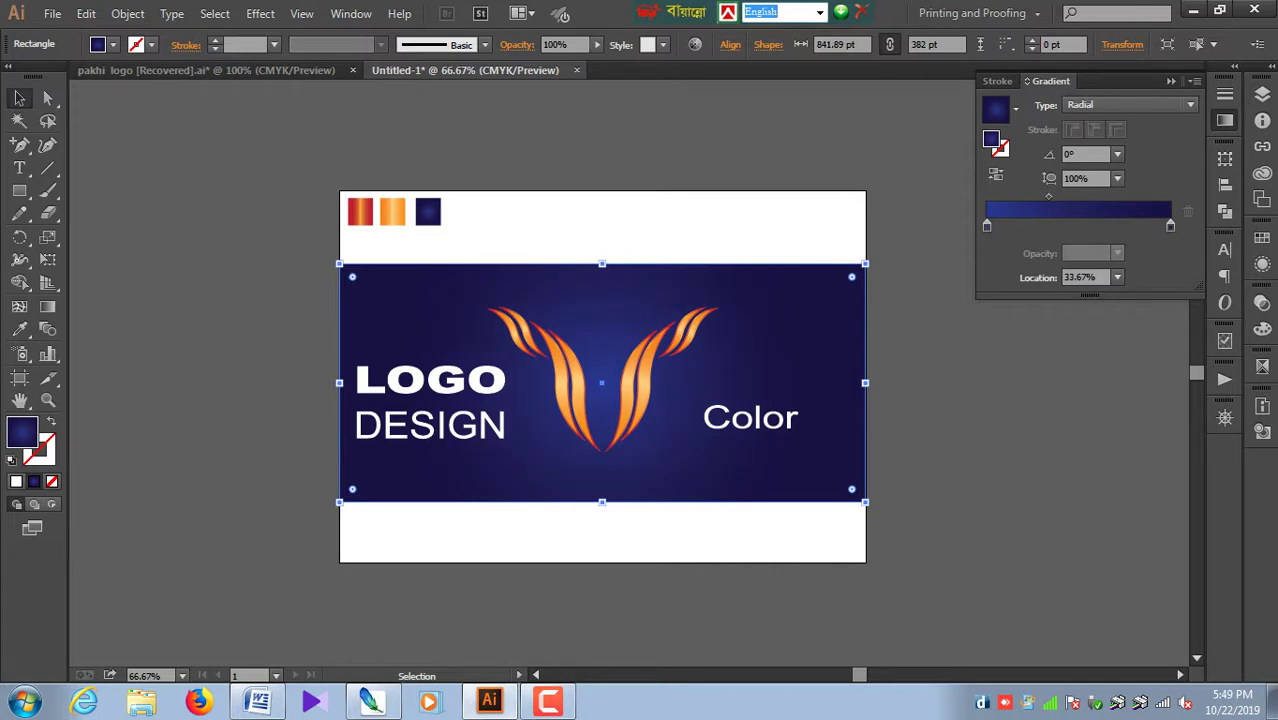
pyautogui.doubleClick(987, 226)
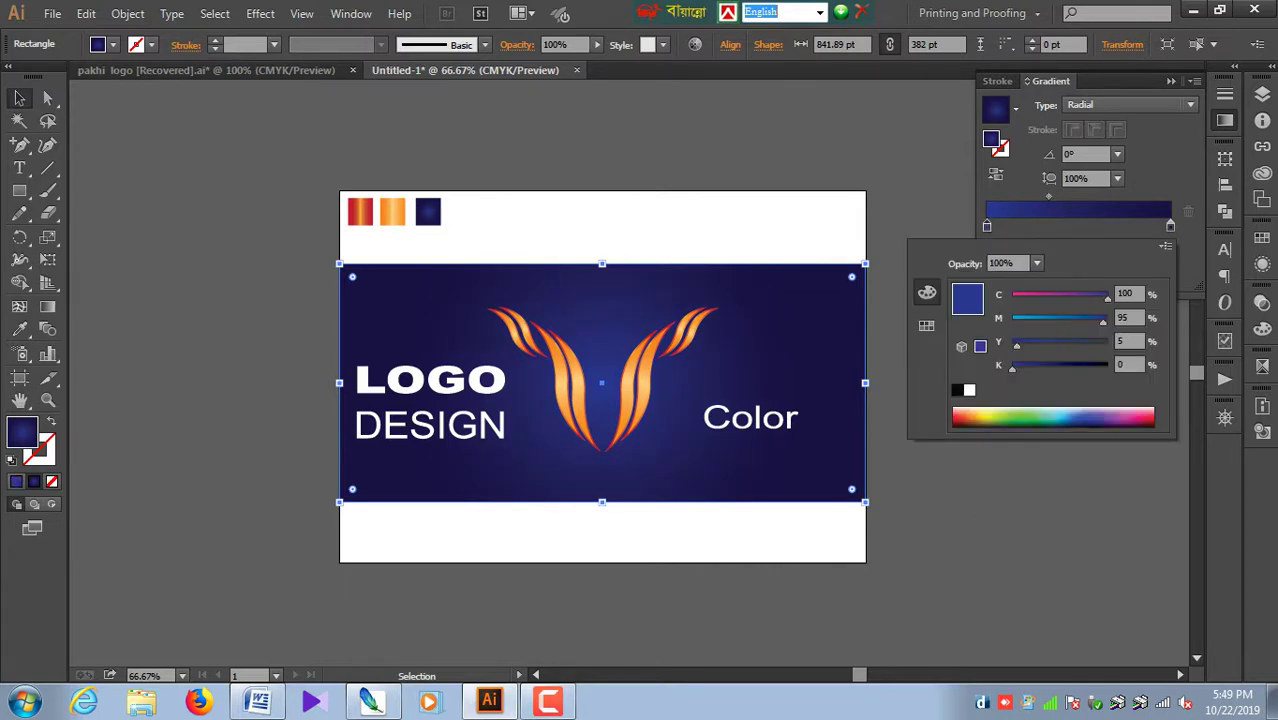
pyautogui.moveTo(1016, 345); pyautogui.dragTo(1010, 345)
pyautogui.moveTo(1103, 321); pyautogui.dragTo(1108, 321)
pyautogui.press('Escape')
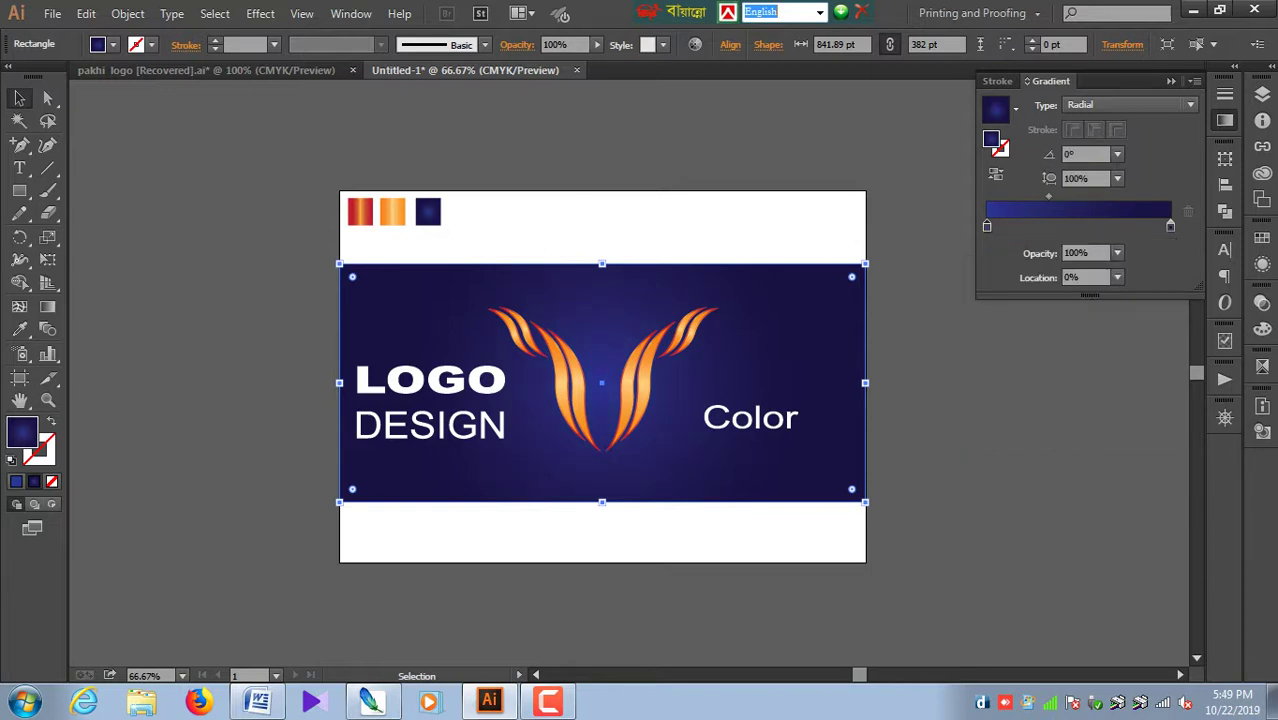
pyautogui.hotkey('ctrl', 'shift', 'a')
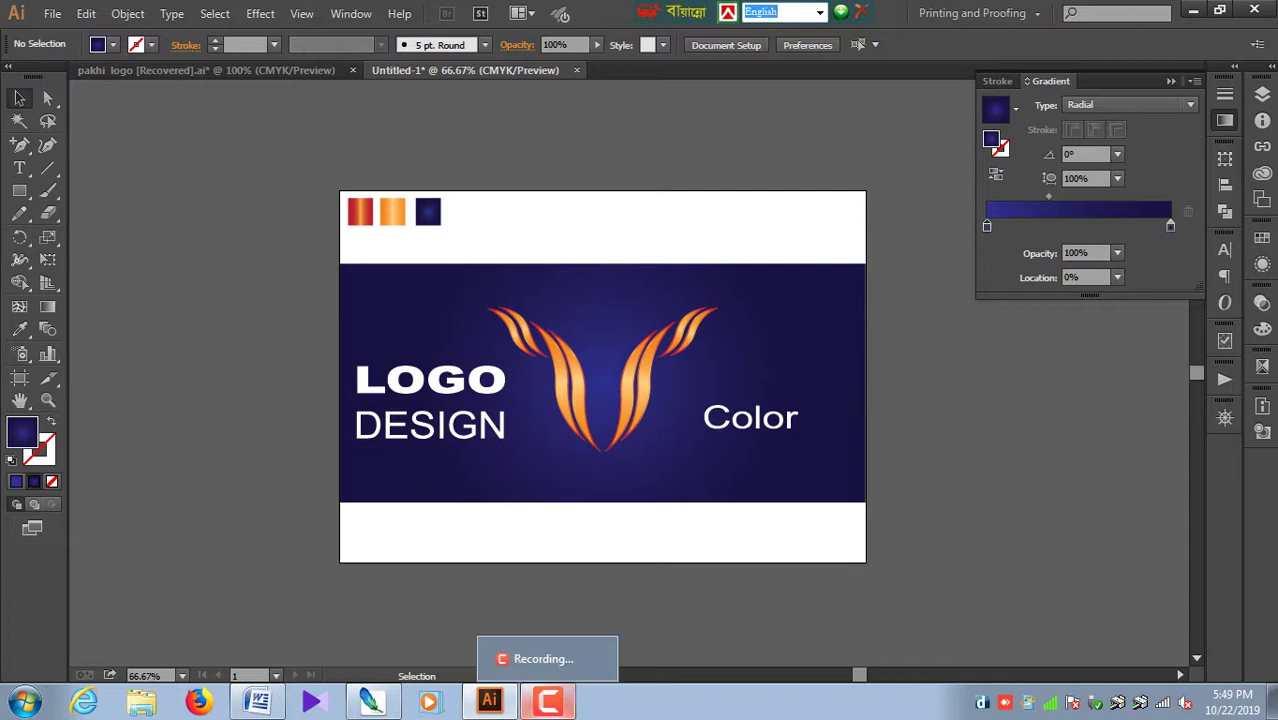
pyautogui.hotkey('ctrl', '=')
pyautogui.hotkey('ctrl', '=')
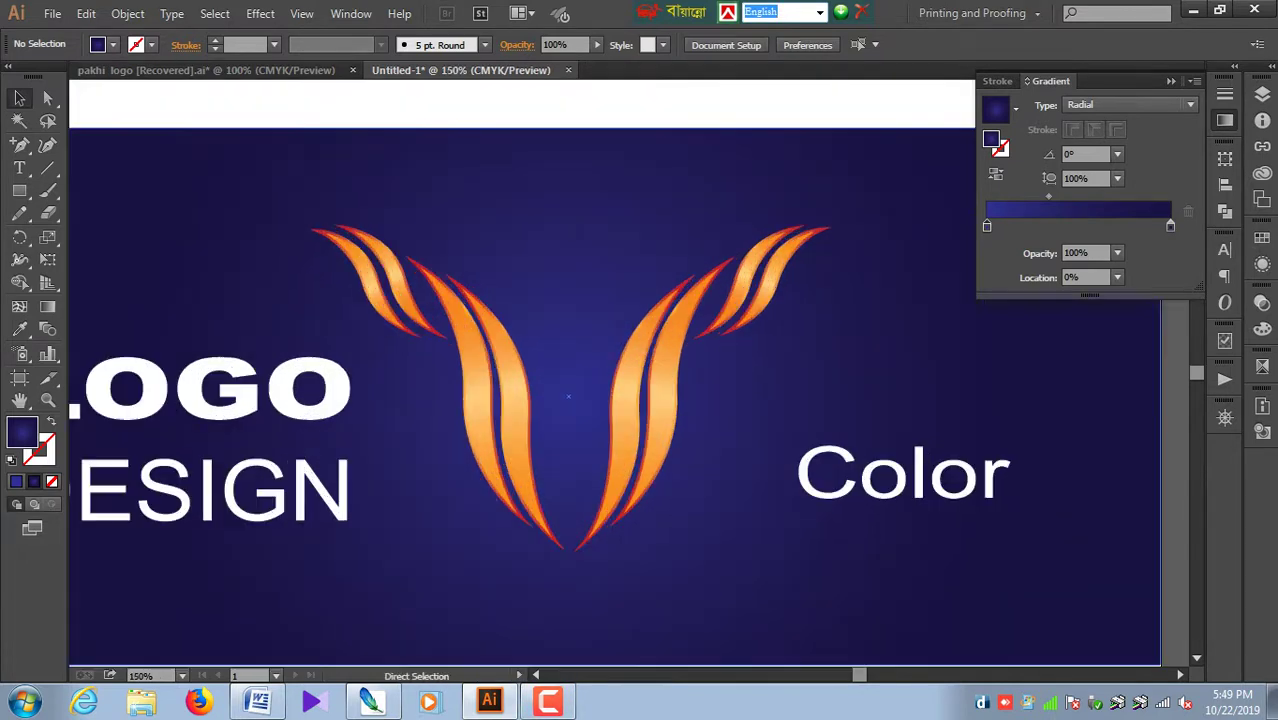
pyautogui.hotkey('ctrl', '-')
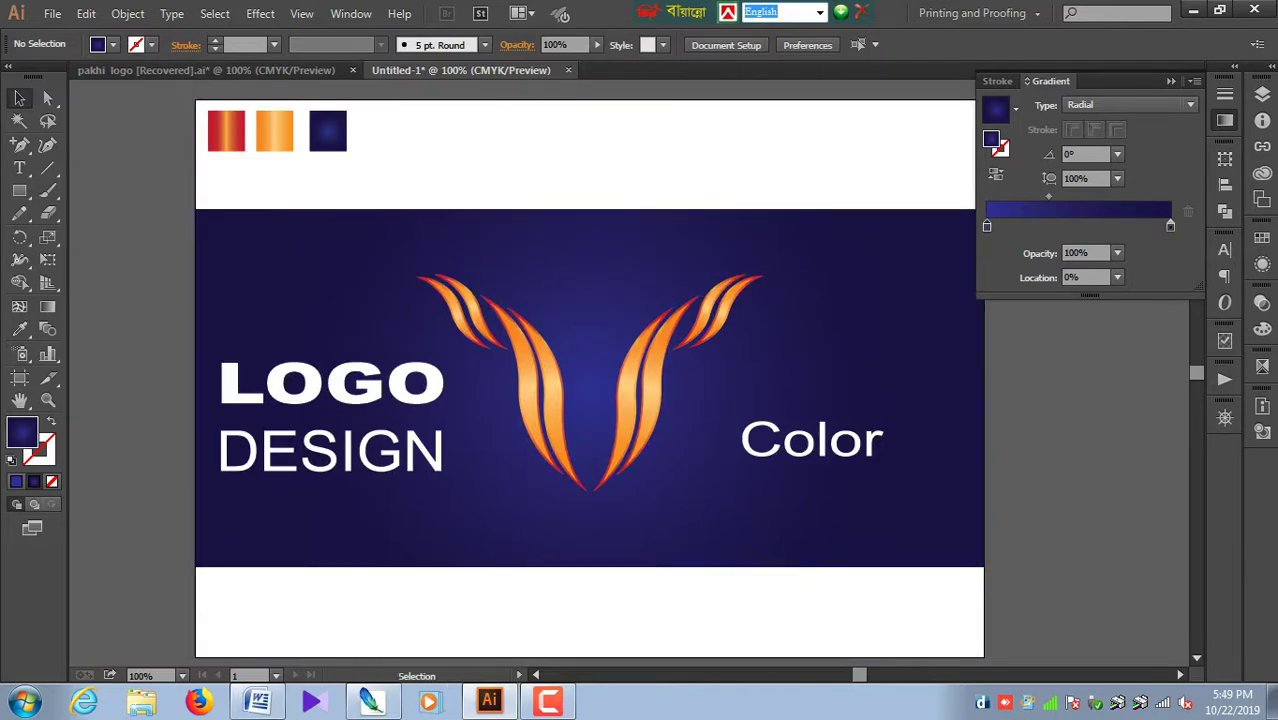
pyautogui.click(548, 700)
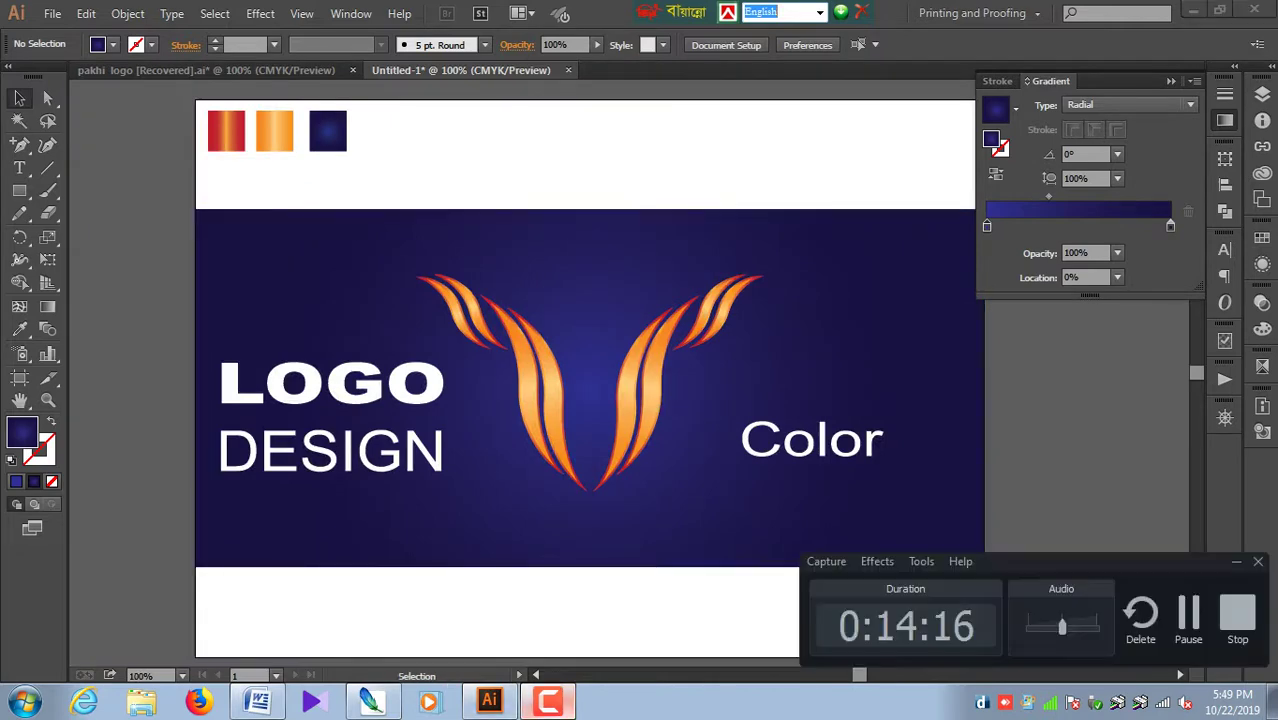